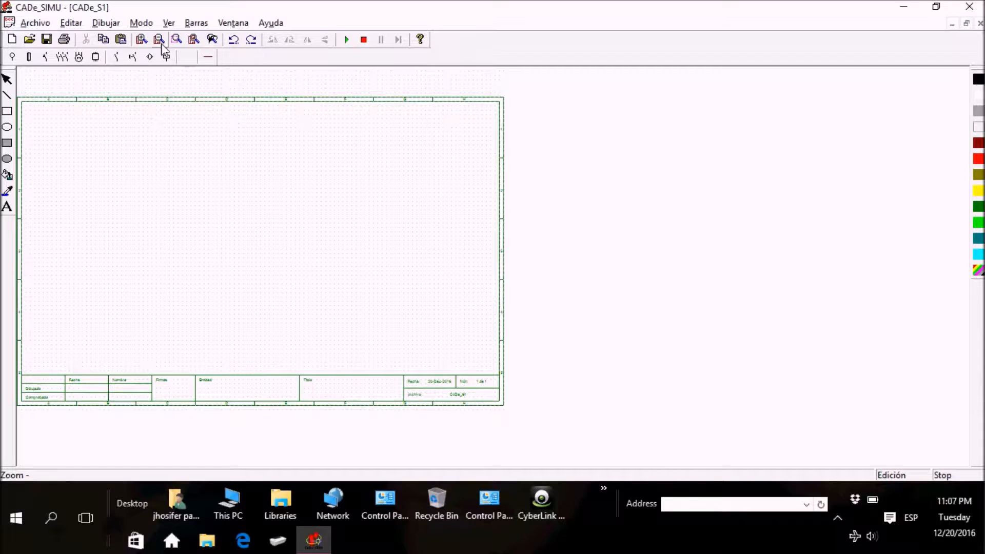
Step: Add the text "CONTROL DE FUERZA" as a title in the upper-left corner of the drawing sheet
{"action": "left_click", "coordinate": [141, 40]}
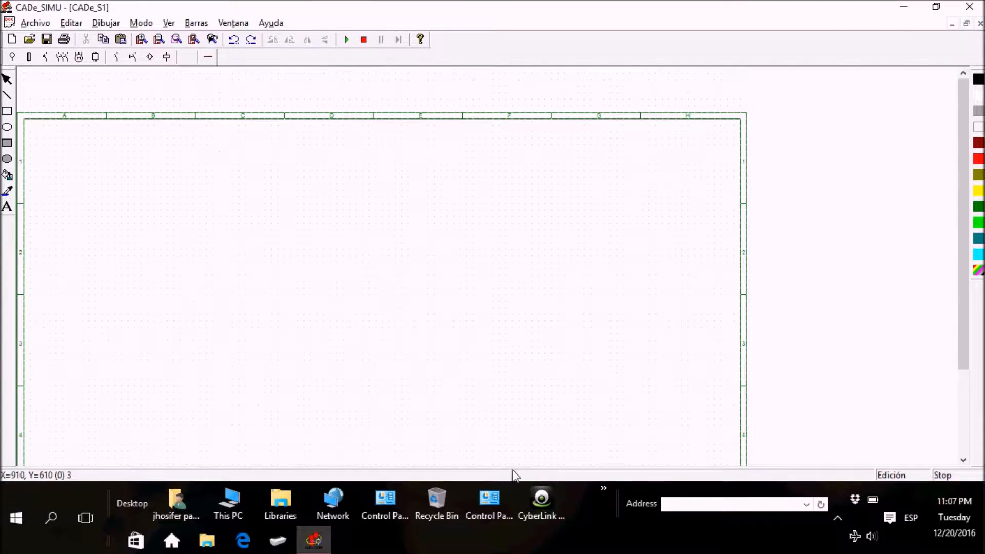
{"action": "scroll", "coordinate": [550, 321], "scroll_direction": "down", "scroll_amount": 3}
{"action": "left_click_drag", "start_coordinate": [963, 373], "coordinate": [964, 312]}
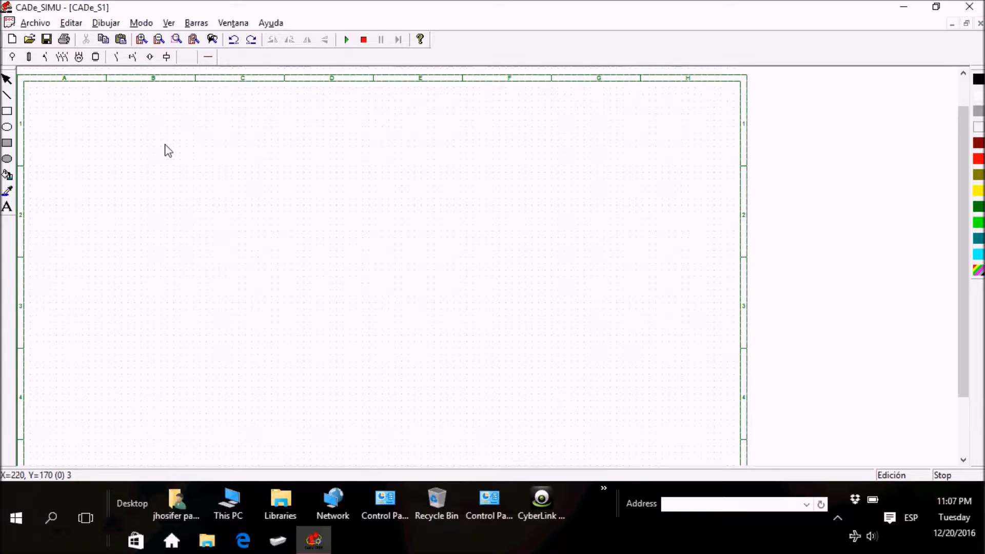
{"action": "left_click", "coordinate": [6, 206]}
{"action": "left_click", "coordinate": [359, 214]}
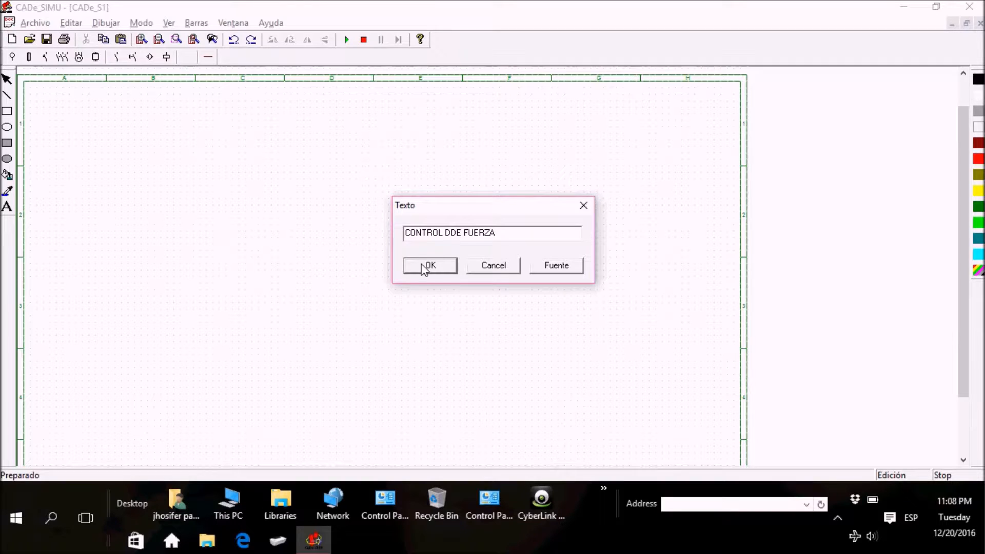
{"action": "key", "text": "BackSpace"}
{"action": "left_click", "coordinate": [443, 269]}
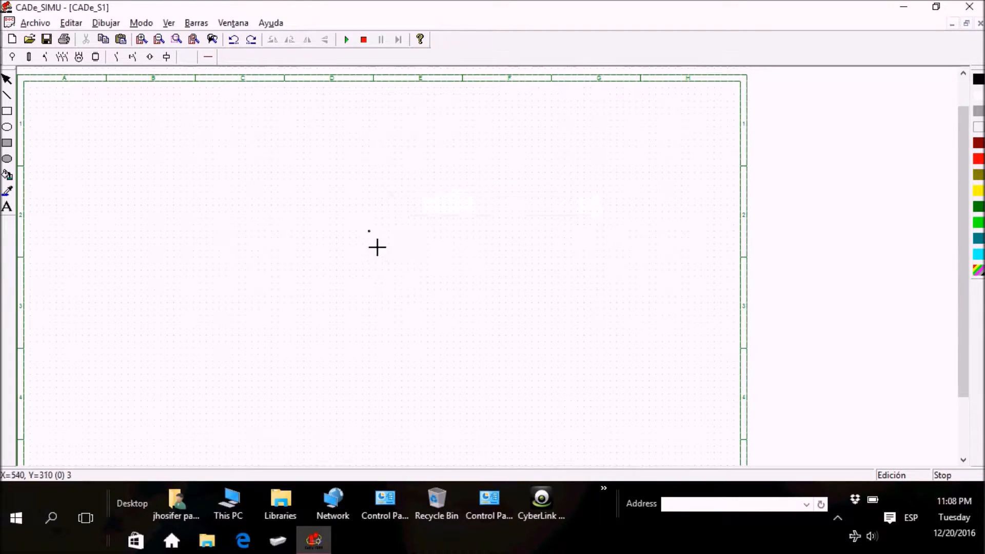
{"action": "left_click", "coordinate": [118, 113]}
{"action": "left_click_drag", "start_coordinate": [118, 113], "coordinate": [80, 102]}
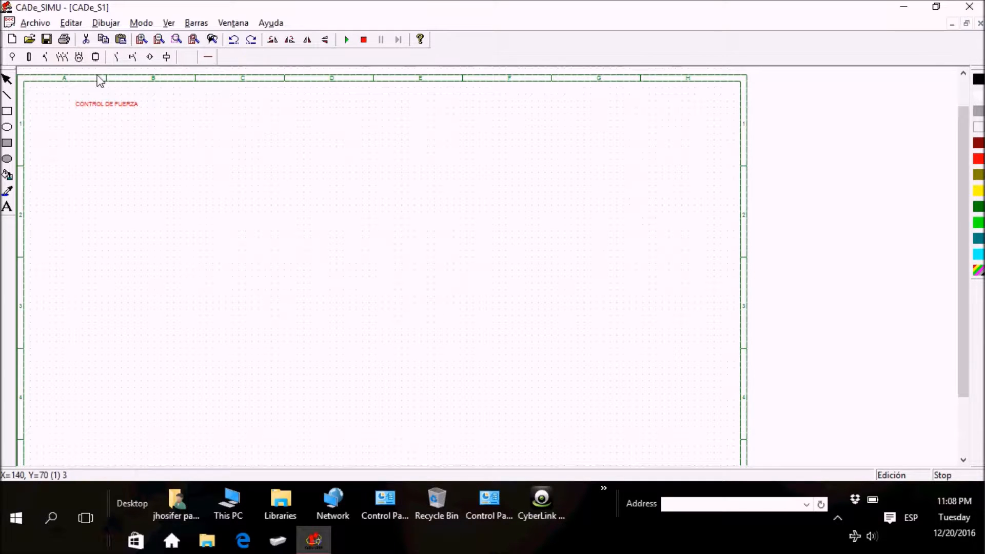
Step: Place a three-pole thermal-magnetic motor circuit breaker (Q) below the CONTROL DE FUERZA title
{"action": "left_click", "coordinate": [61, 57]}
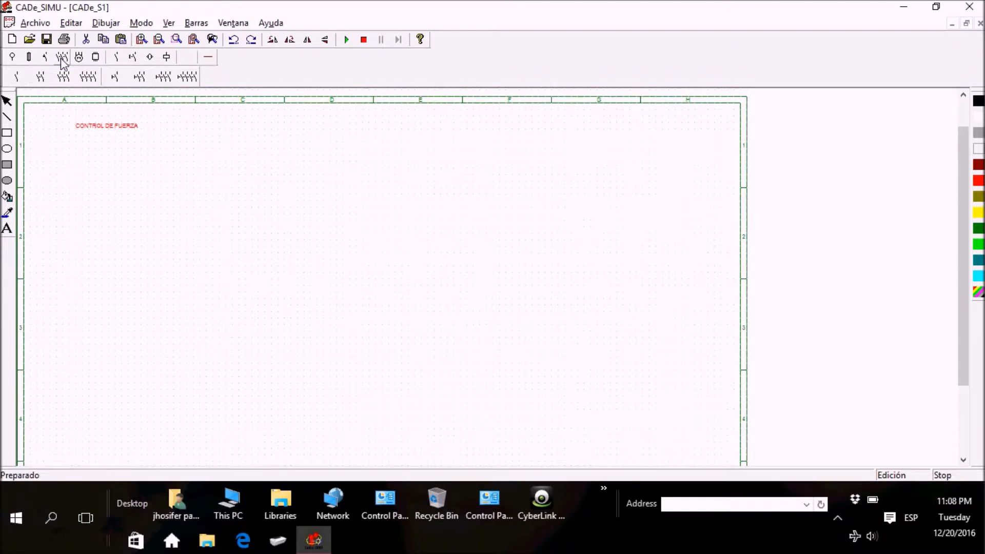
{"action": "left_click", "coordinate": [44, 58]}
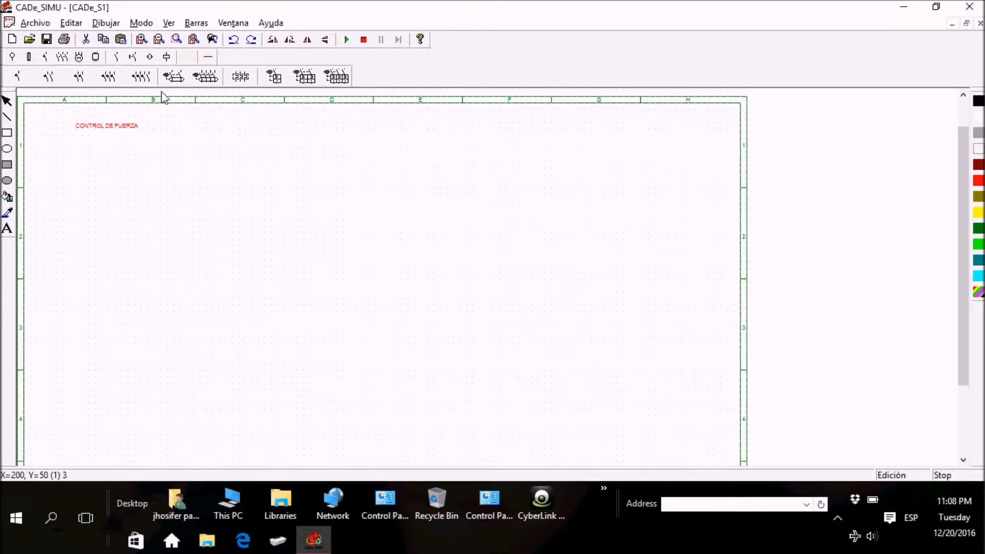
{"action": "left_click", "coordinate": [333, 79]}
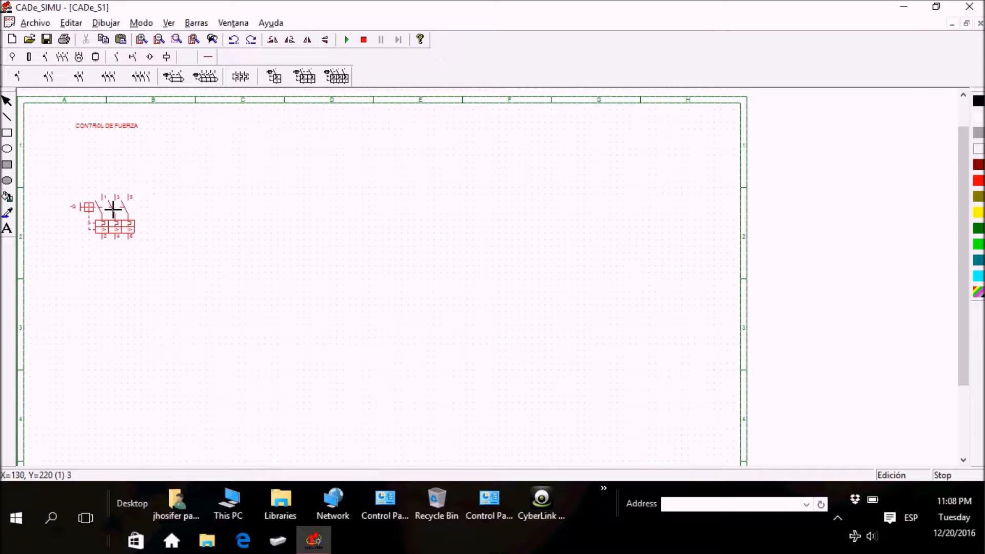
{"action": "left_click", "coordinate": [113, 208]}
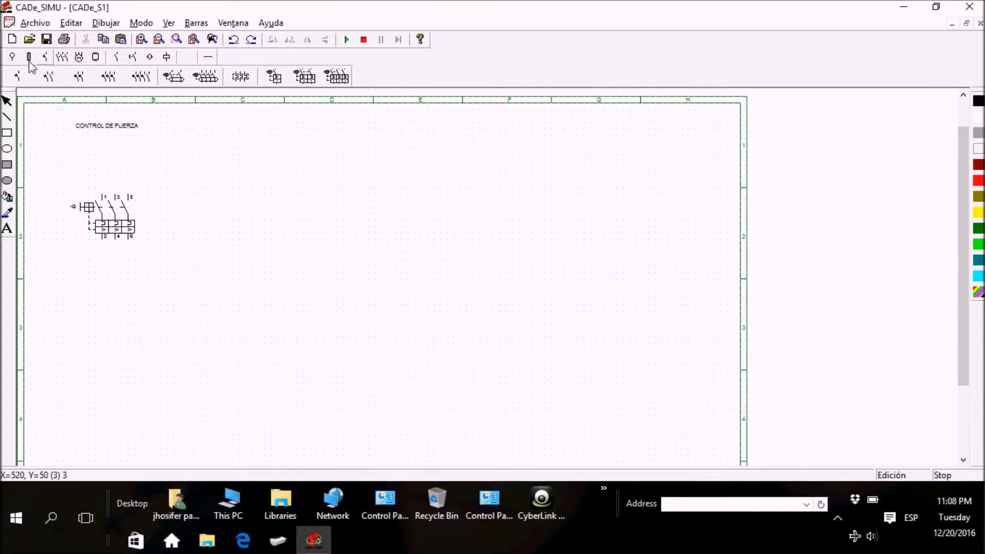
{"action": "left_click", "coordinate": [10, 57]}
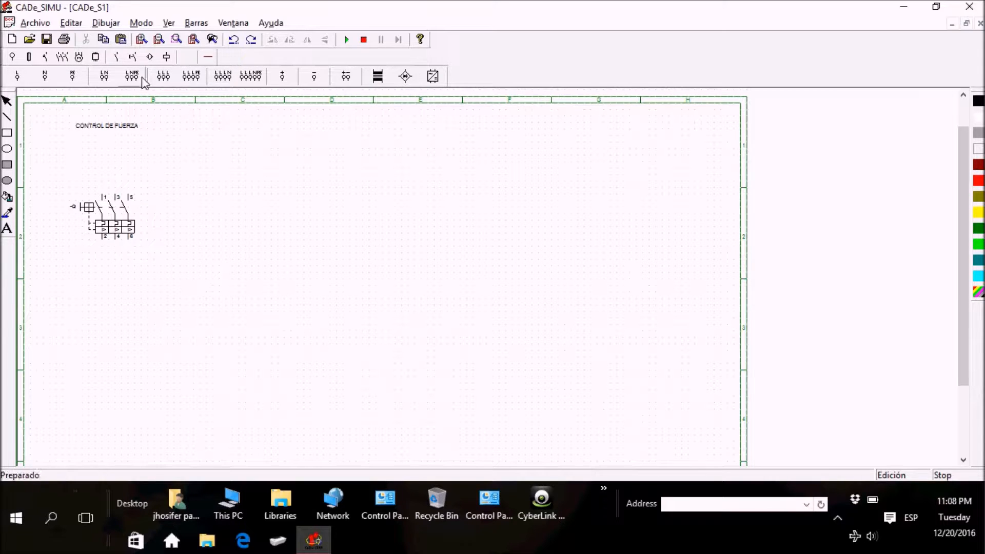
{"action": "left_click", "coordinate": [128, 82]}
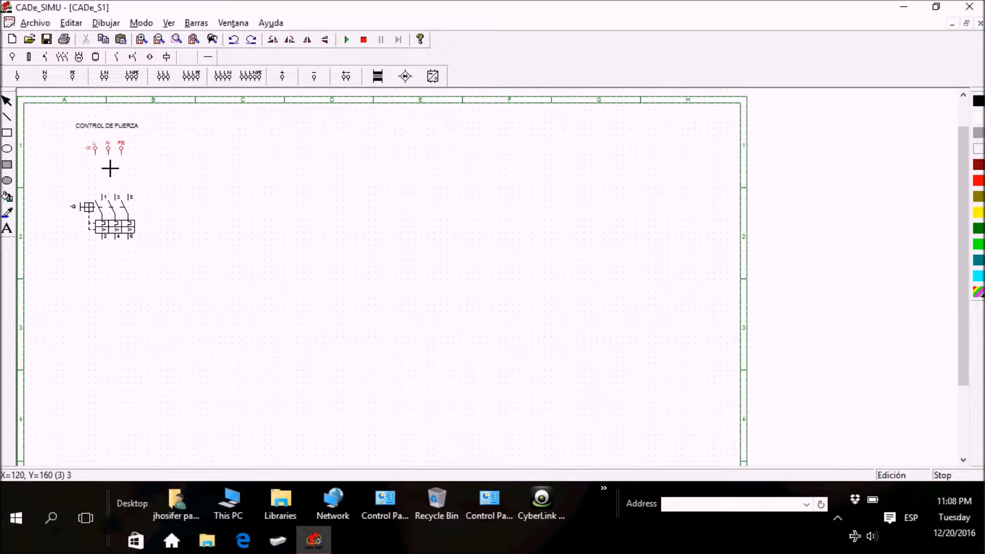
{"action": "left_click", "coordinate": [116, 177]}
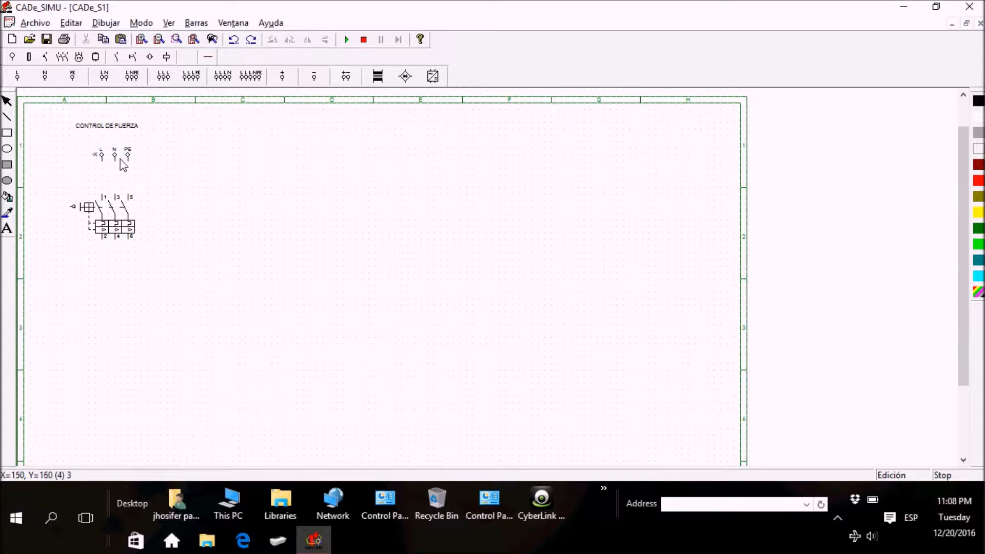
{"action": "left_click", "coordinate": [119, 160]}
Step: Place a three-phase L1, L2, L3 supply between the title and the breaker, aligned with the breaker's poles
{"action": "left_click", "coordinate": [185, 81]}
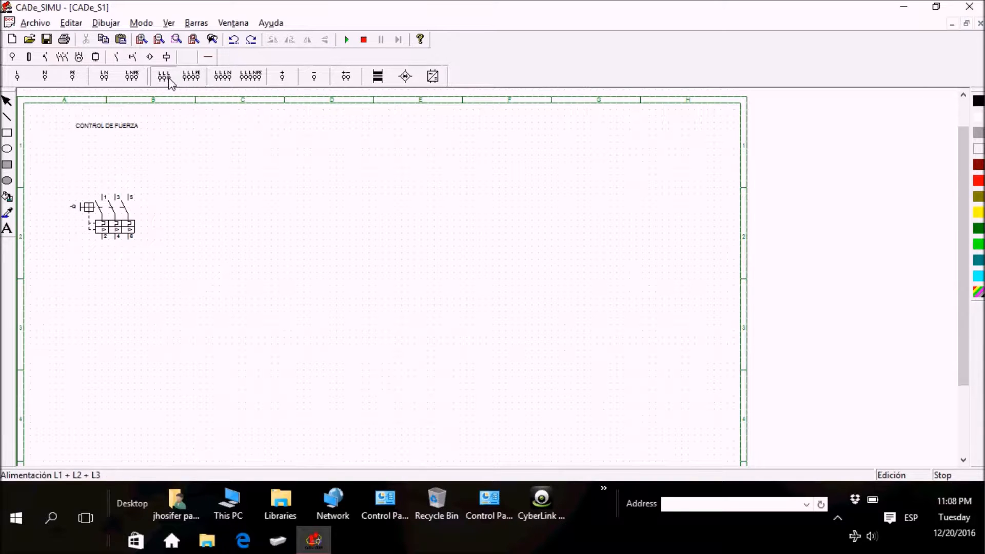
{"action": "left_click", "coordinate": [117, 175]}
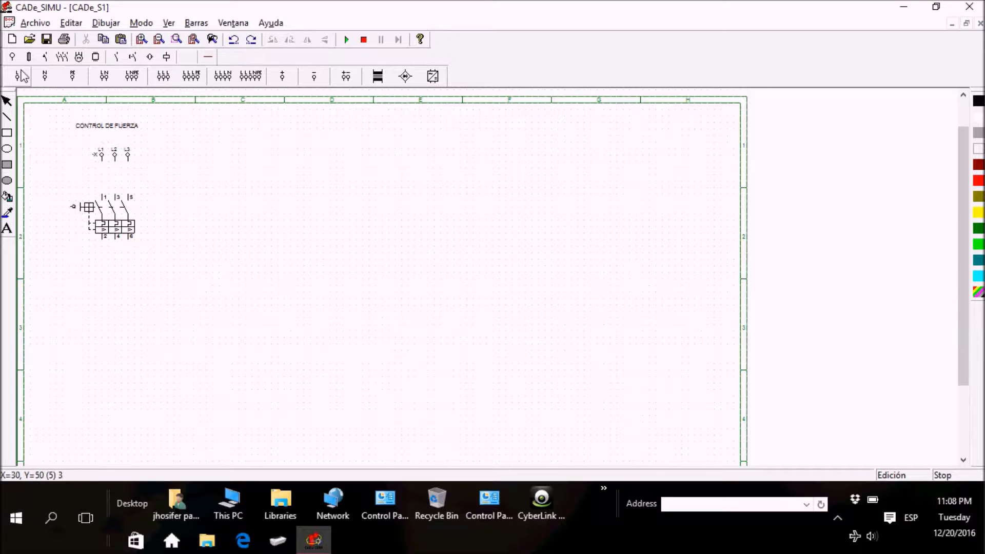
Step: Place three three-pole KM contactor contacts side by side below the breaker, with the first aligned to its poles
{"action": "left_click", "coordinate": [61, 57]}
{"action": "left_click", "coordinate": [64, 77]}
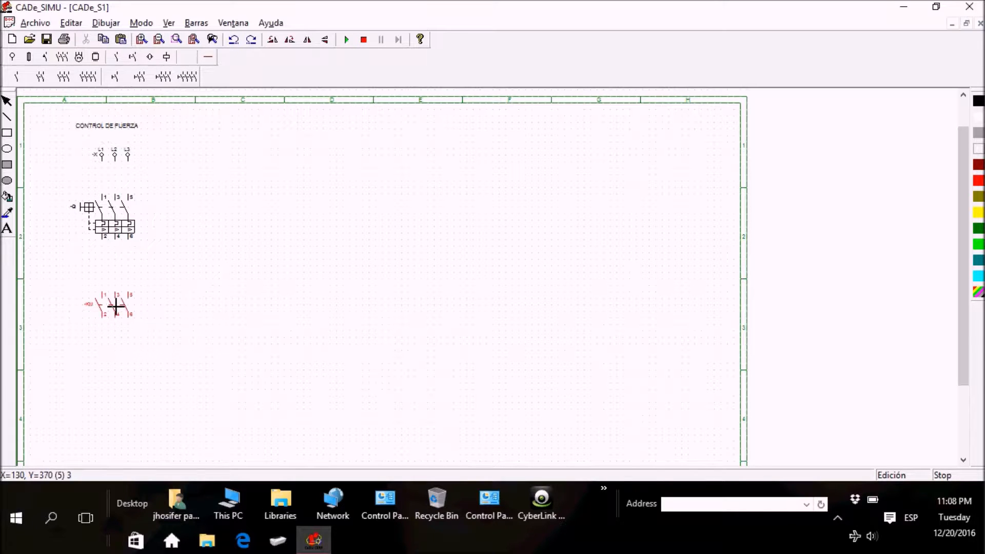
{"action": "left_click", "coordinate": [116, 324]}
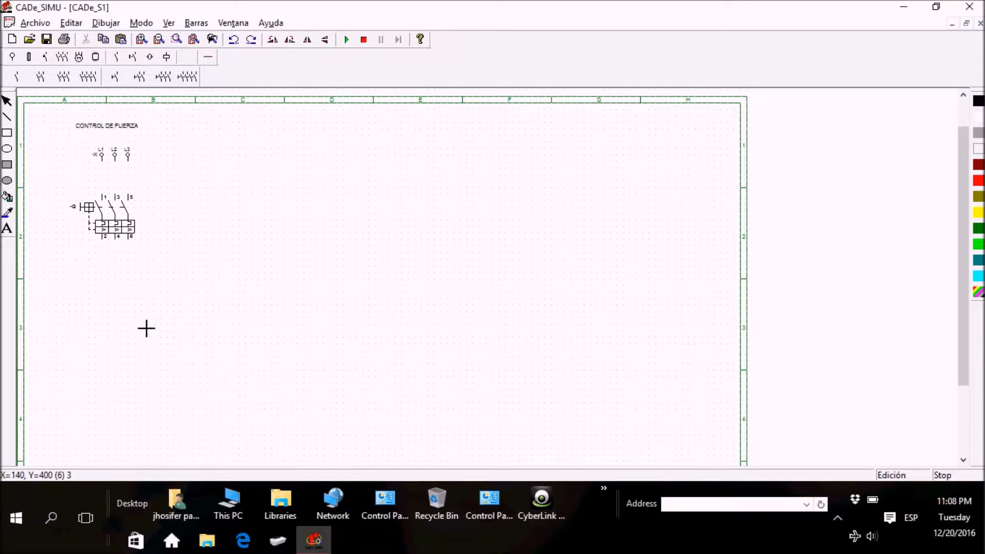
{"action": "left_click", "coordinate": [181, 326]}
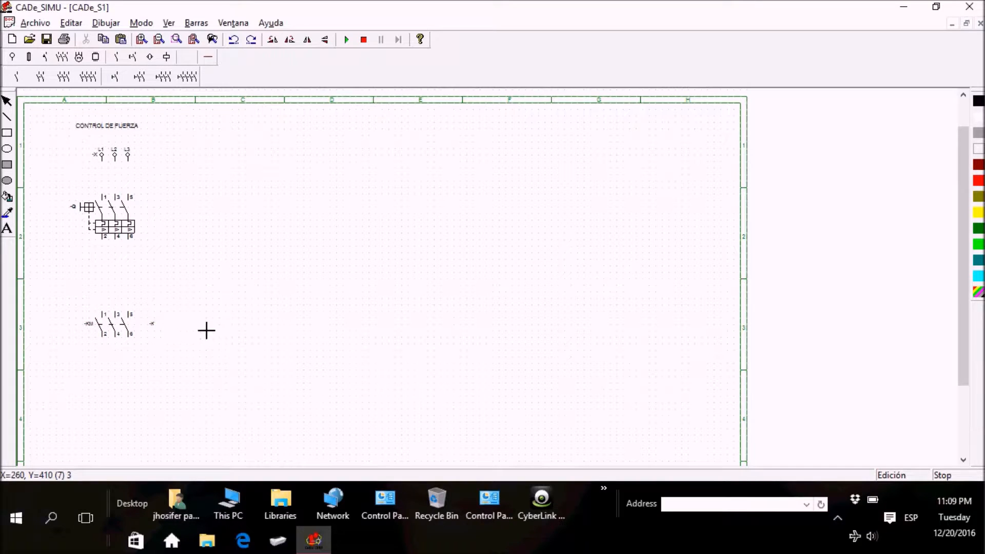
{"action": "left_click", "coordinate": [246, 325]}
{"action": "key", "text": "Escape"}
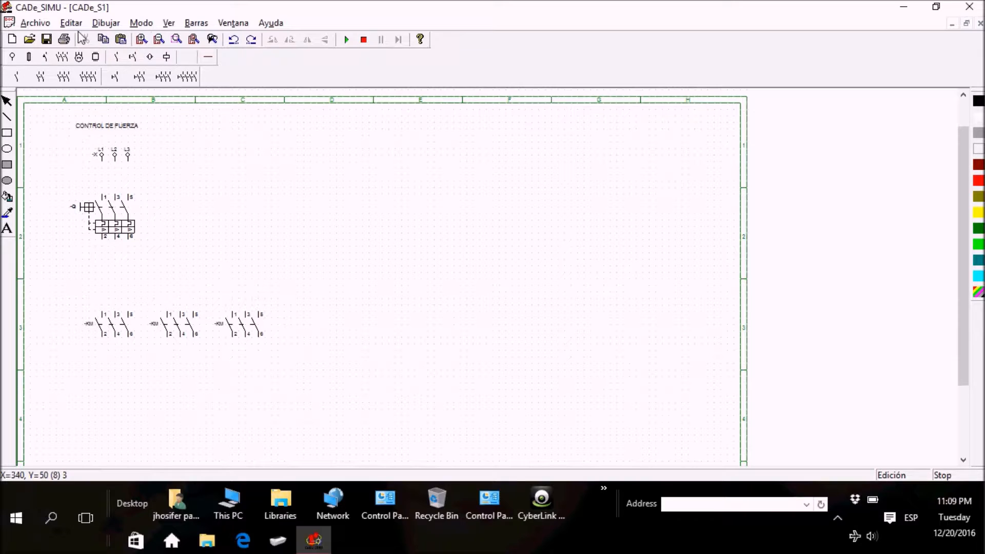
Step: Place a three-pole thermal overload relay (F) under each of the three KM contactors, aligned with the contactor poles
{"action": "left_click", "coordinate": [141, 40]}
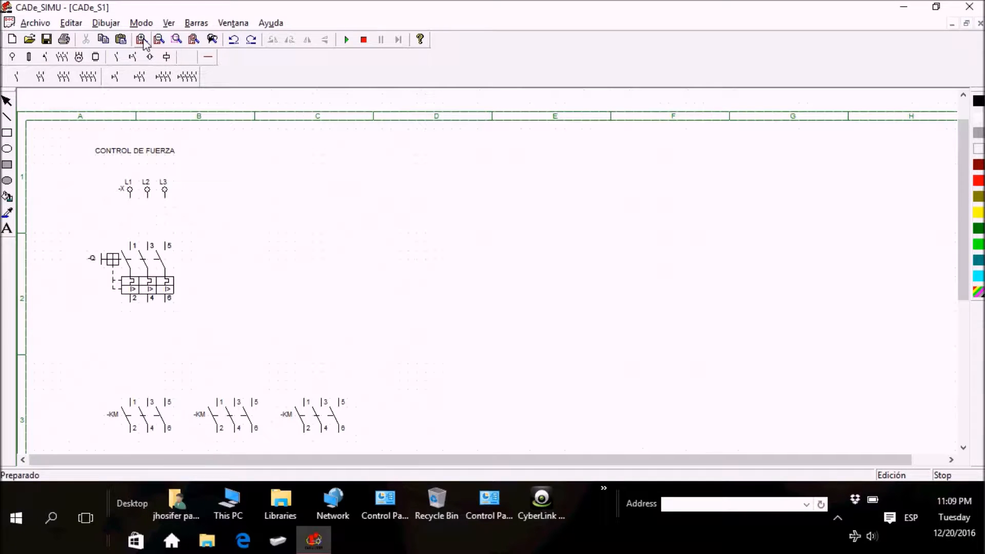
{"action": "left_click_drag", "start_coordinate": [965, 230], "coordinate": [968, 334]}
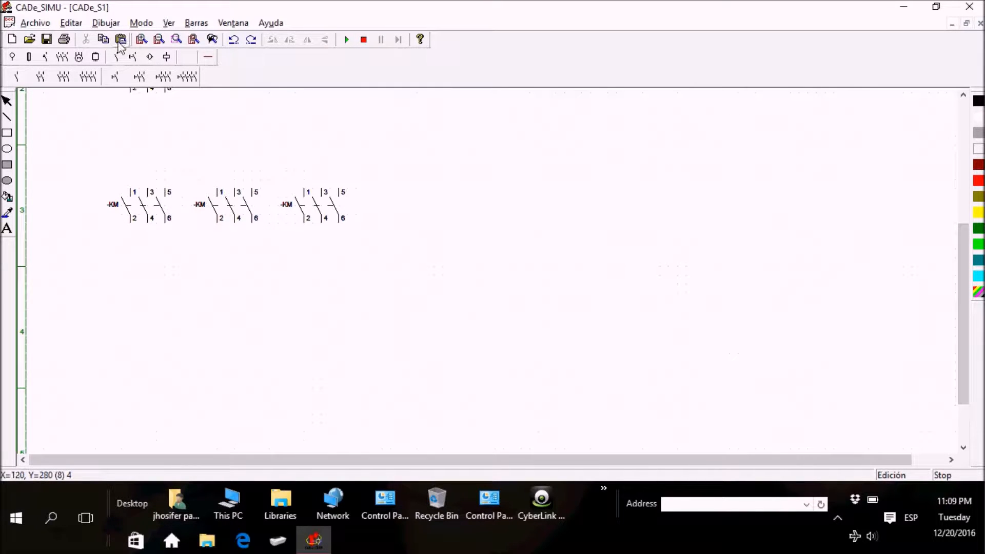
{"action": "left_click", "coordinate": [79, 56]}
{"action": "left_click", "coordinate": [143, 77]}
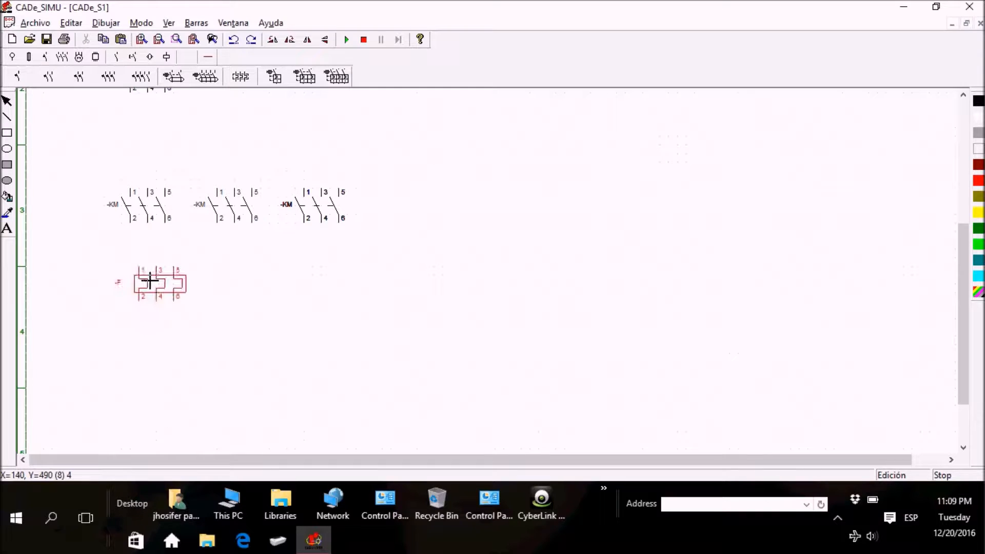
{"action": "left_click", "coordinate": [142, 281]}
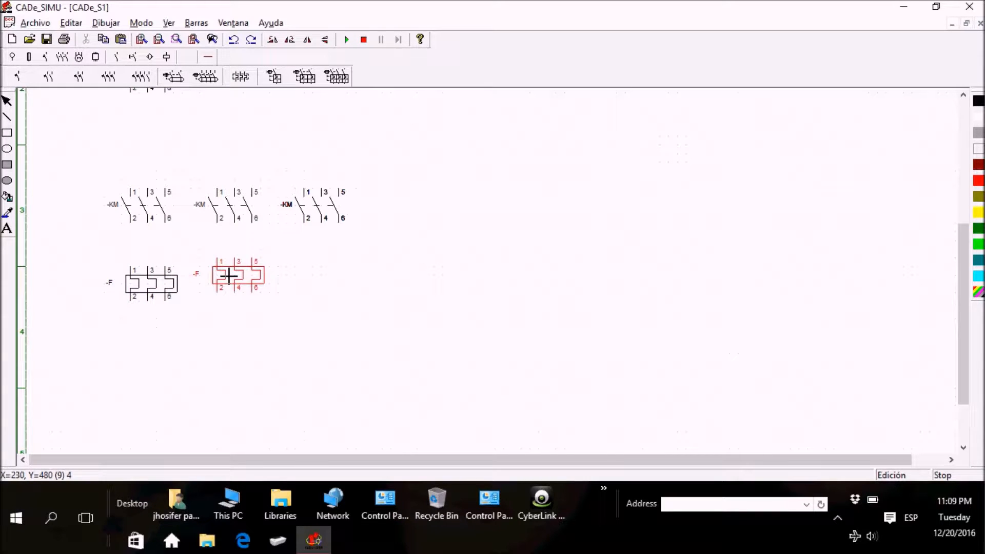
{"action": "left_click", "coordinate": [242, 280]}
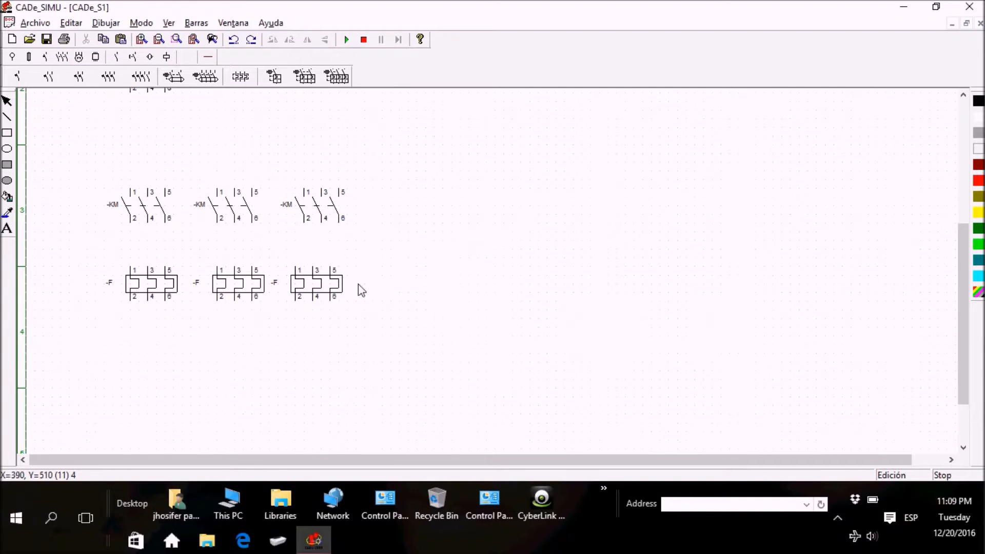
{"action": "left_click", "coordinate": [317, 280]}
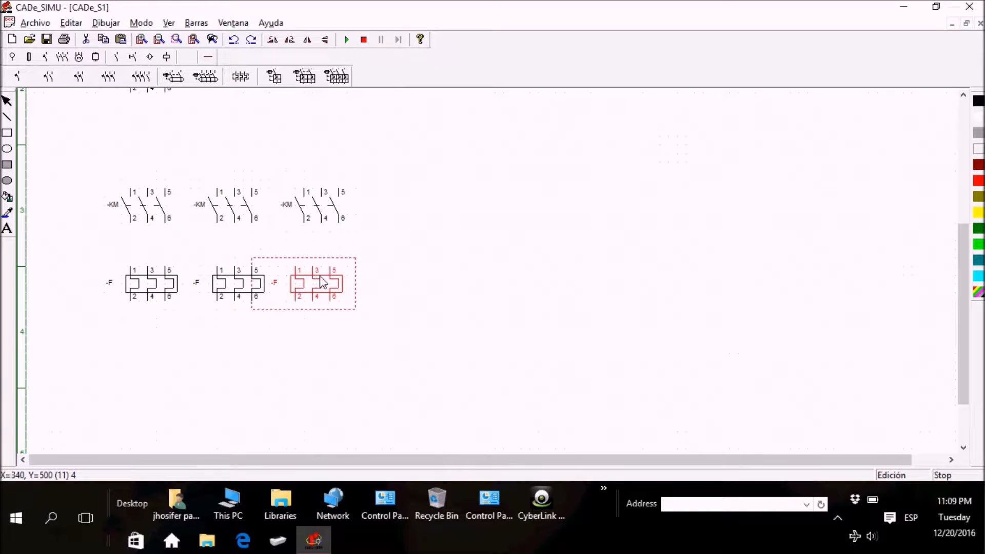
{"action": "left_click", "coordinate": [326, 282]}
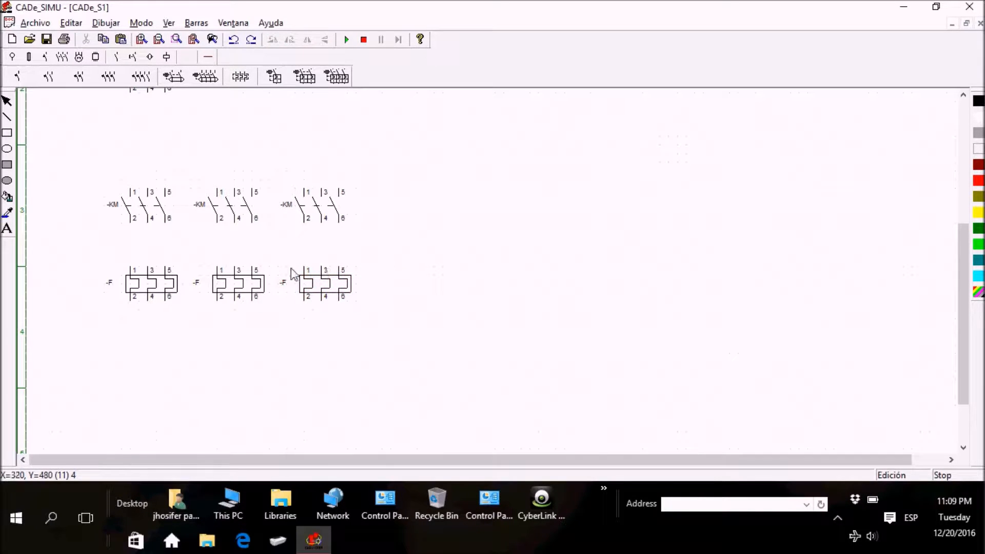
Step: Place a three-phase motor with U1, V1, W1 and PE terminals under each of the three overload relays
{"action": "left_click", "coordinate": [78, 57]}
{"action": "left_click", "coordinate": [14, 76]}
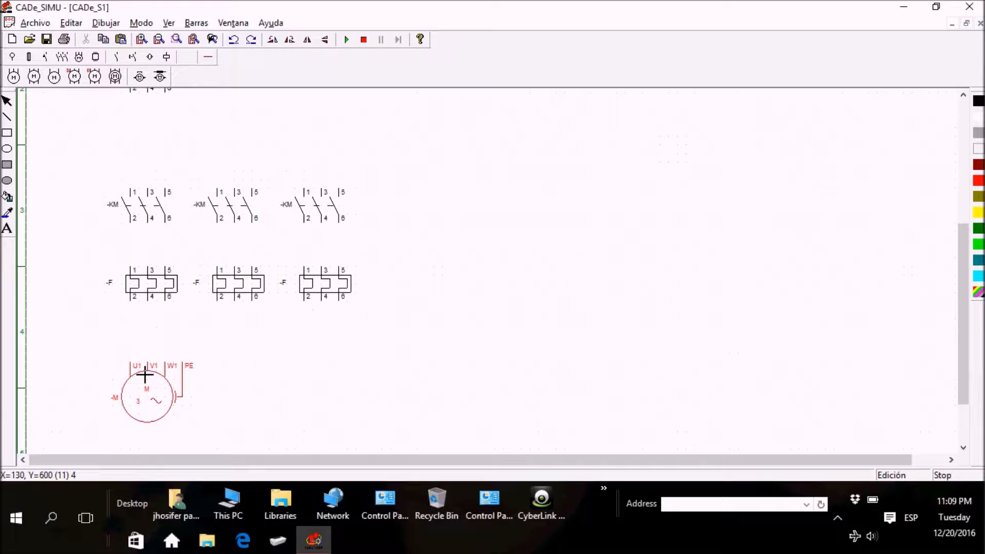
{"action": "left_click", "coordinate": [149, 374]}
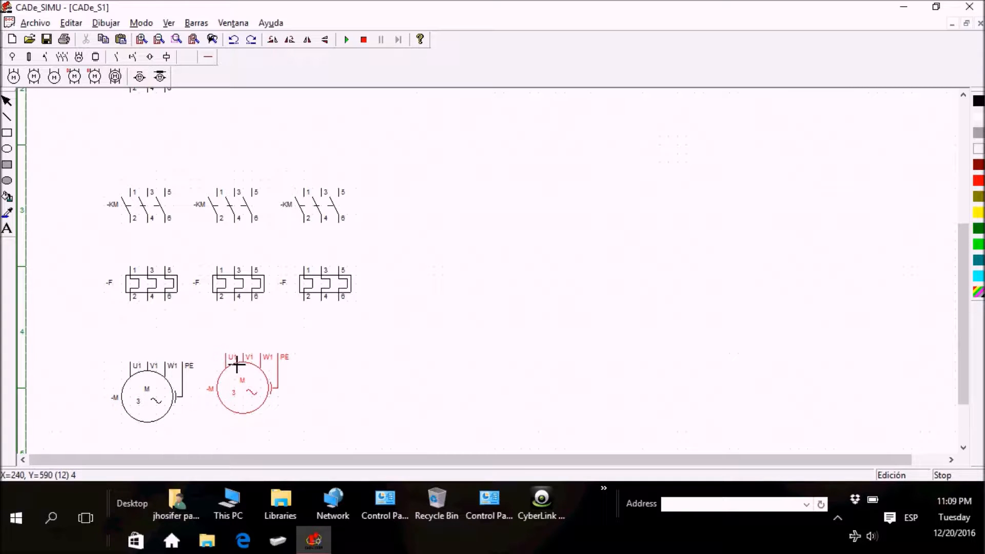
{"action": "left_click", "coordinate": [233, 377]}
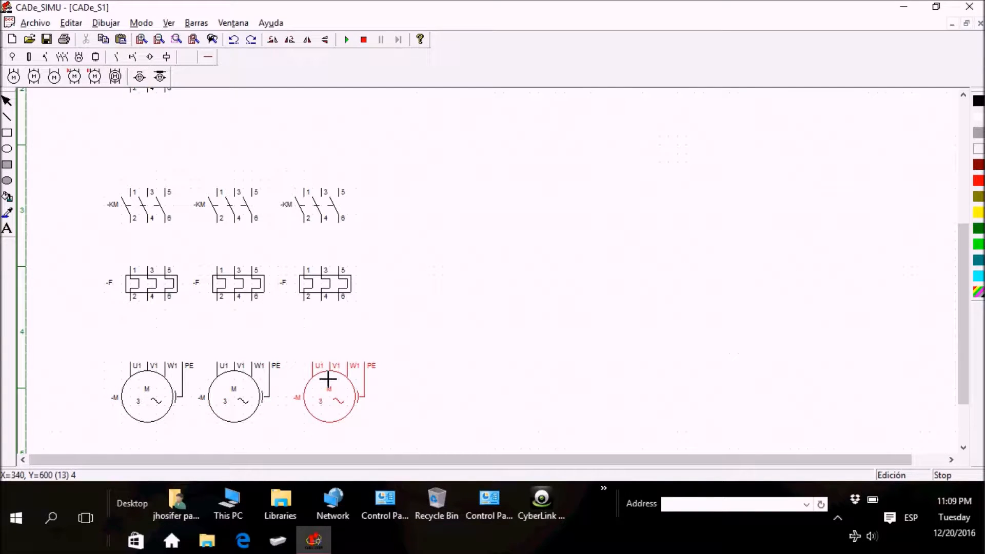
{"action": "left_click", "coordinate": [321, 377]}
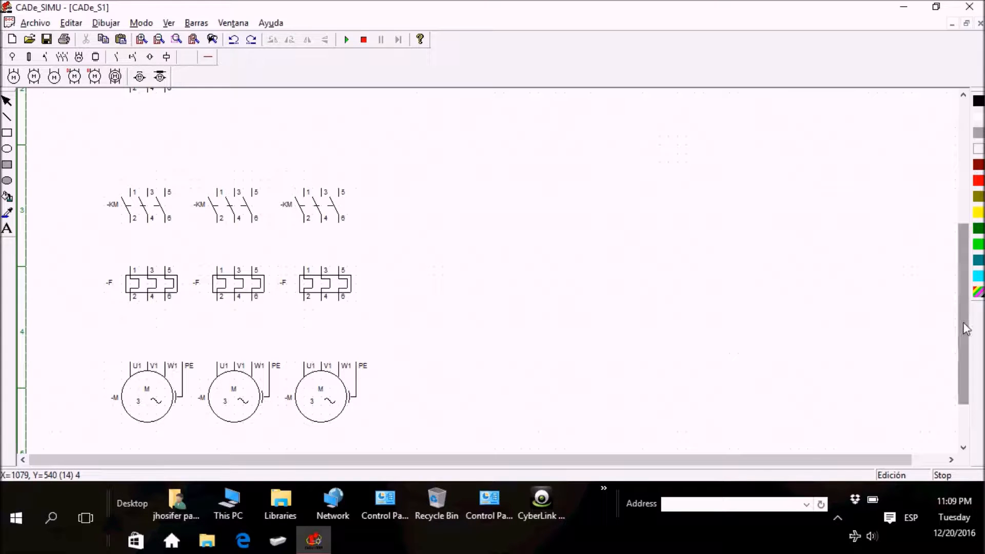
Step: Wire the L1, L2, L3 supply to the breaker and the breaker outputs to the first KM contactor with three-phase conductors
{"action": "left_click_drag", "start_coordinate": [964, 329], "coordinate": [961, 260]}
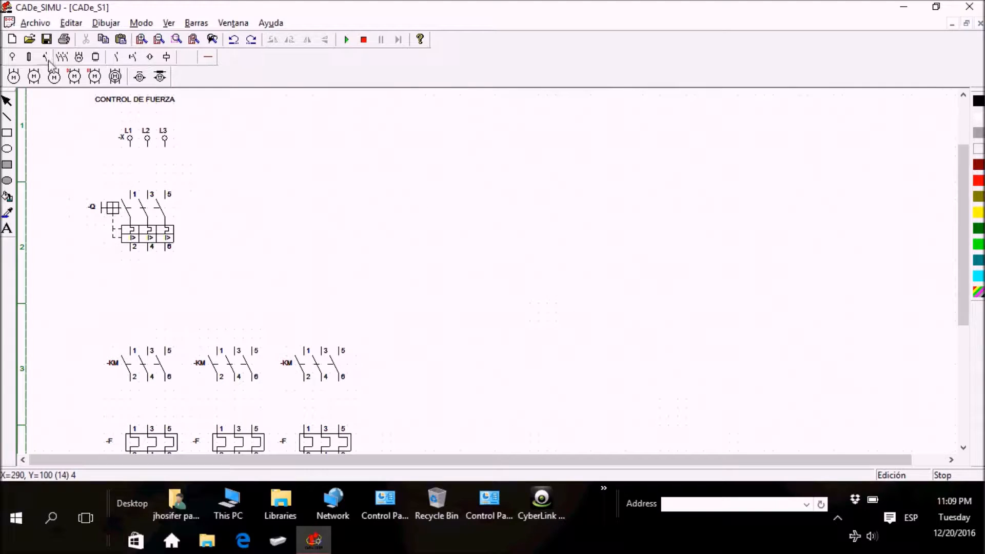
{"action": "left_click", "coordinate": [208, 57]}
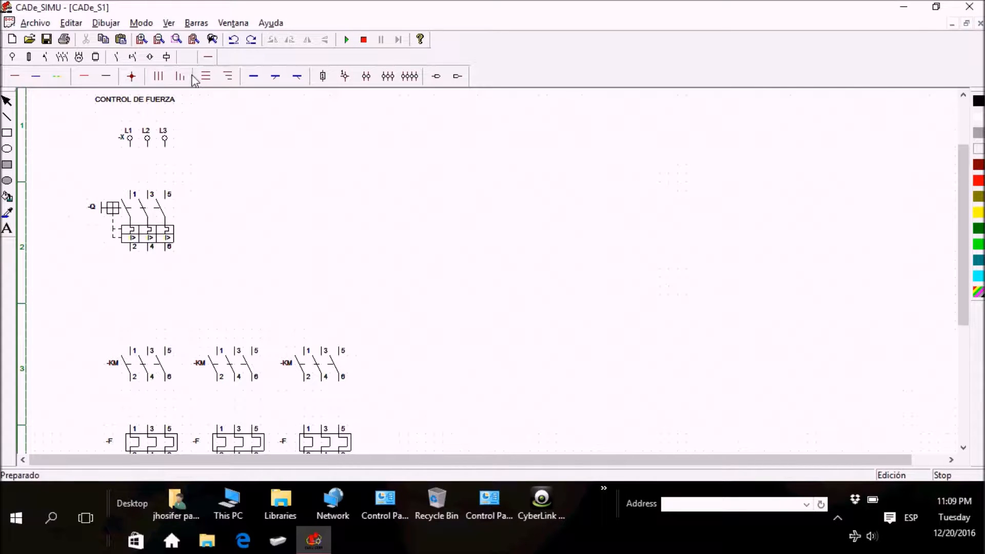
{"action": "left_click", "coordinate": [158, 76]}
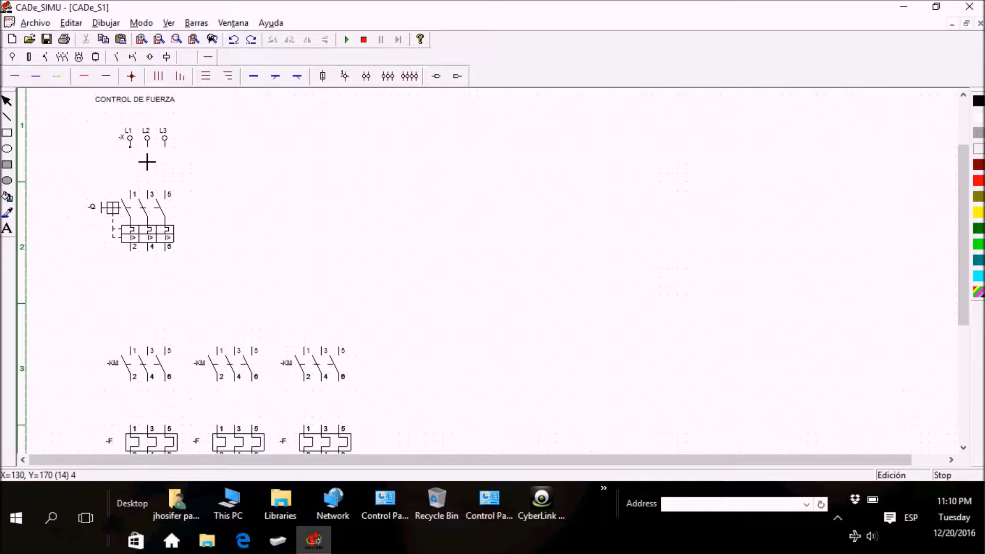
{"action": "left_click_drag", "start_coordinate": [147, 150], "coordinate": [145, 194]}
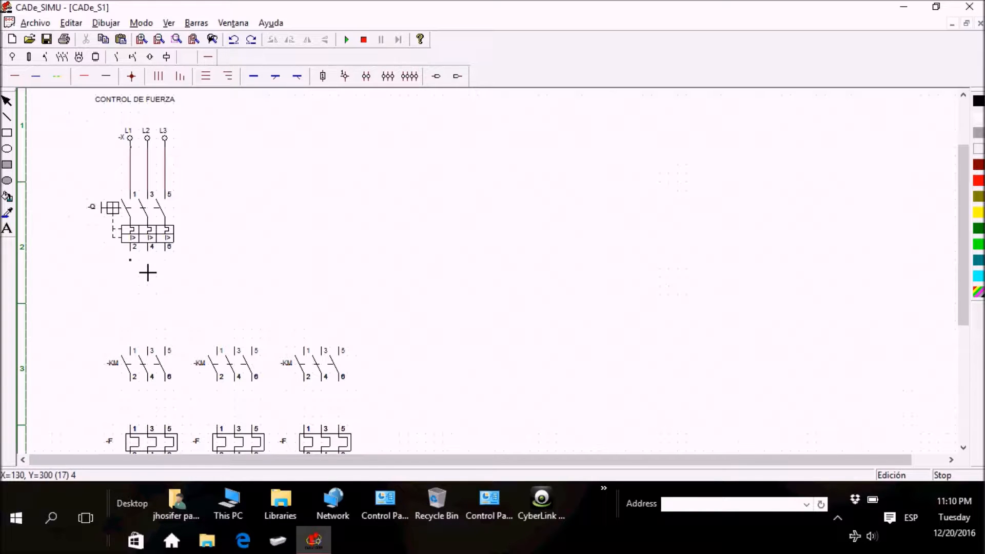
{"action": "left_click_drag", "start_coordinate": [146, 268], "coordinate": [138, 351]}
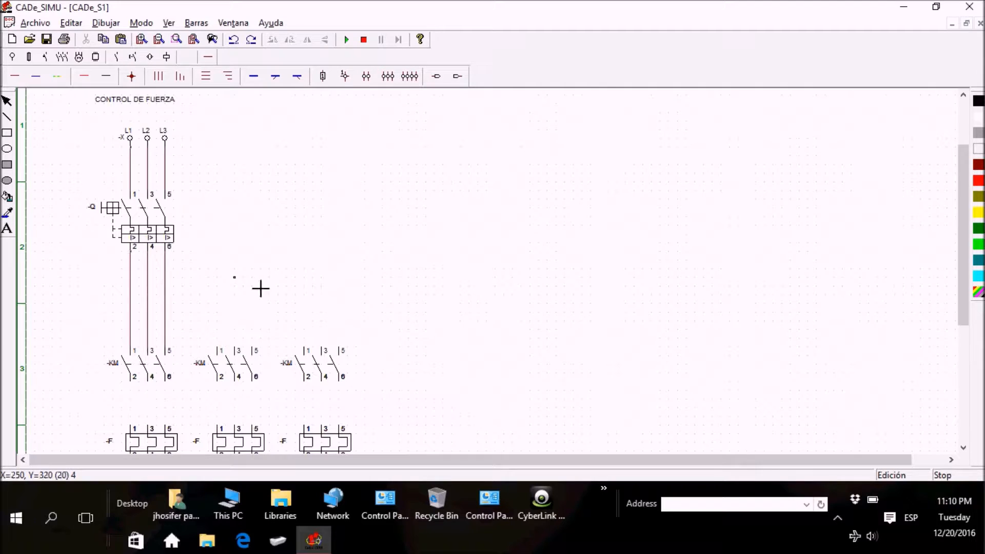
{"action": "left_click_drag", "start_coordinate": [960, 218], "coordinate": [957, 301]}
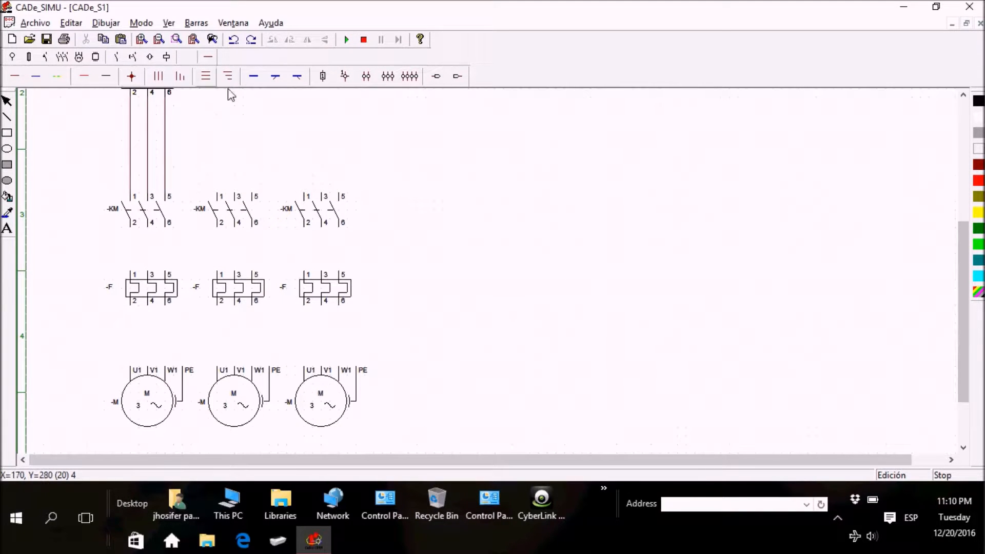
Step: Wire each of the three KM contactors to its overload relay and each relay to its motor with vertical three-phase conductors
{"action": "left_click", "coordinate": [158, 76]}
{"action": "left_click_drag", "start_coordinate": [144, 244], "coordinate": [146, 284]}
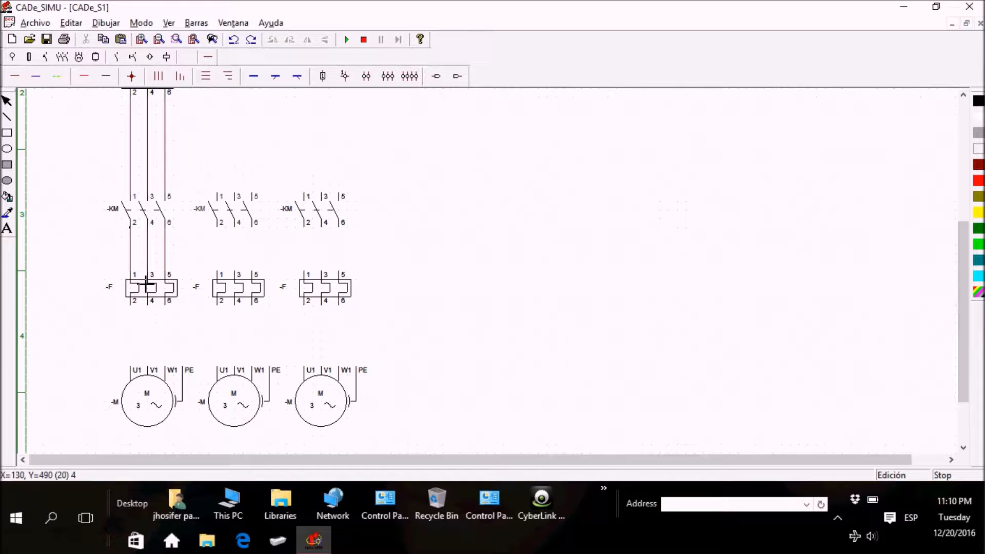
{"action": "left_click_drag", "start_coordinate": [146, 322], "coordinate": [140, 373]}
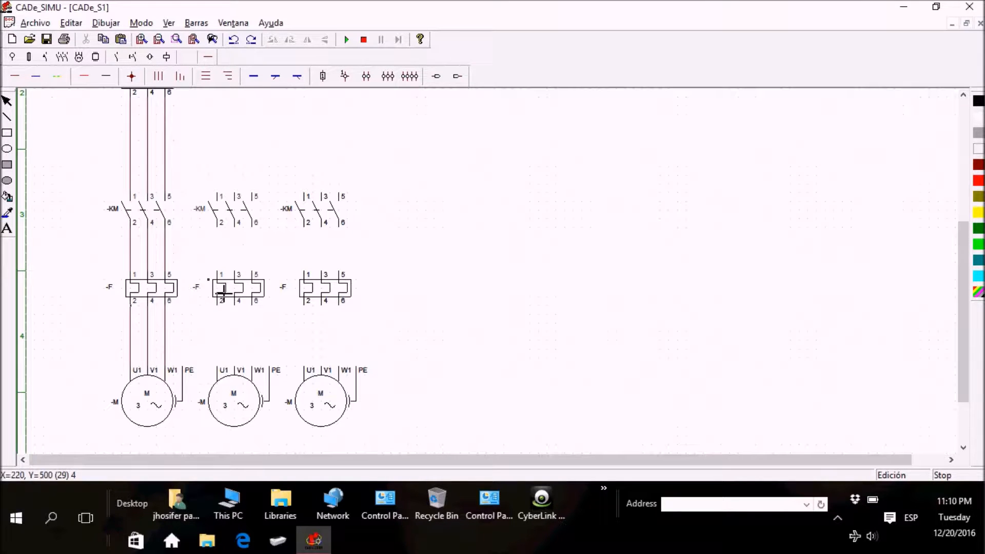
{"action": "left_click_drag", "start_coordinate": [235, 245], "coordinate": [234, 288]}
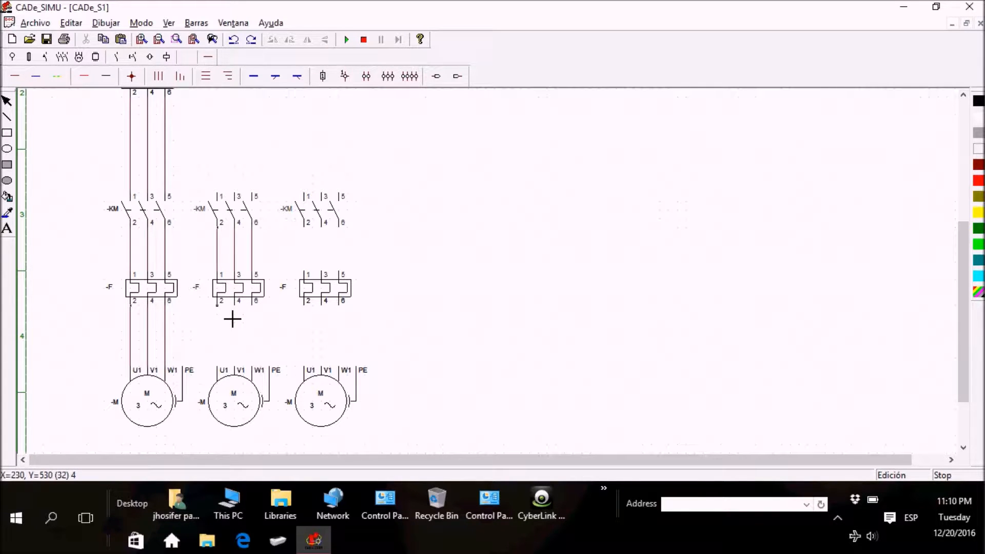
{"action": "left_click_drag", "start_coordinate": [232, 319], "coordinate": [231, 358]}
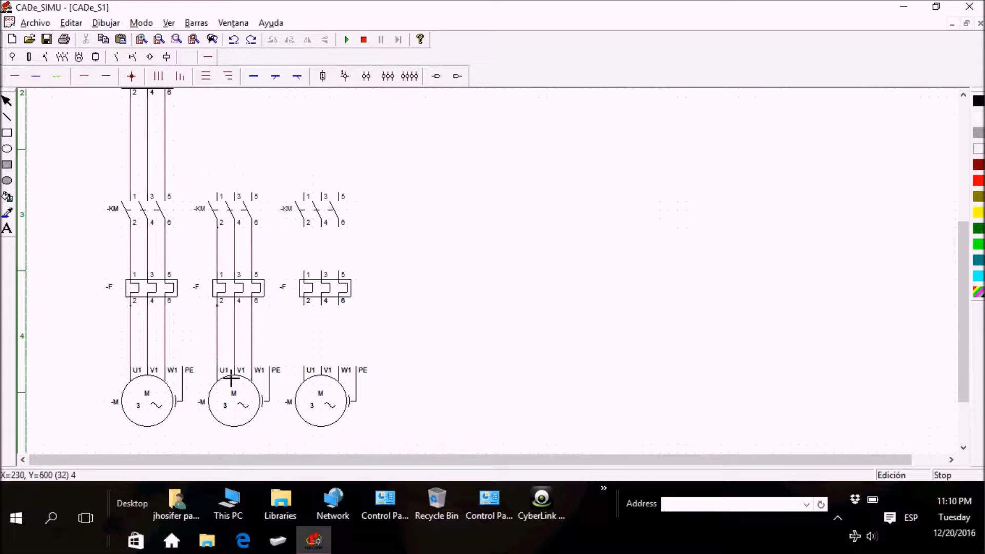
{"action": "left_click_drag", "start_coordinate": [319, 239], "coordinate": [316, 279]}
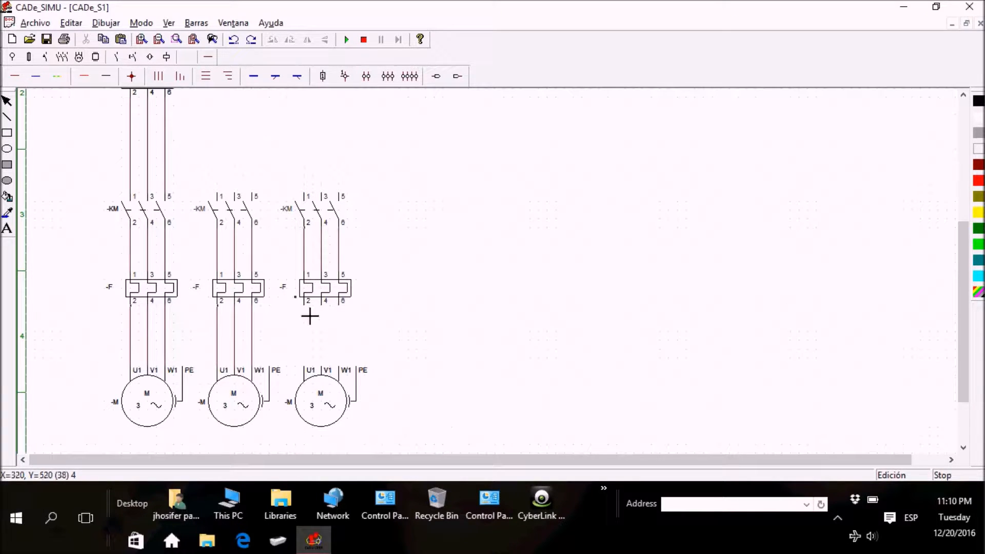
{"action": "left_click_drag", "start_coordinate": [320, 329], "coordinate": [319, 383]}
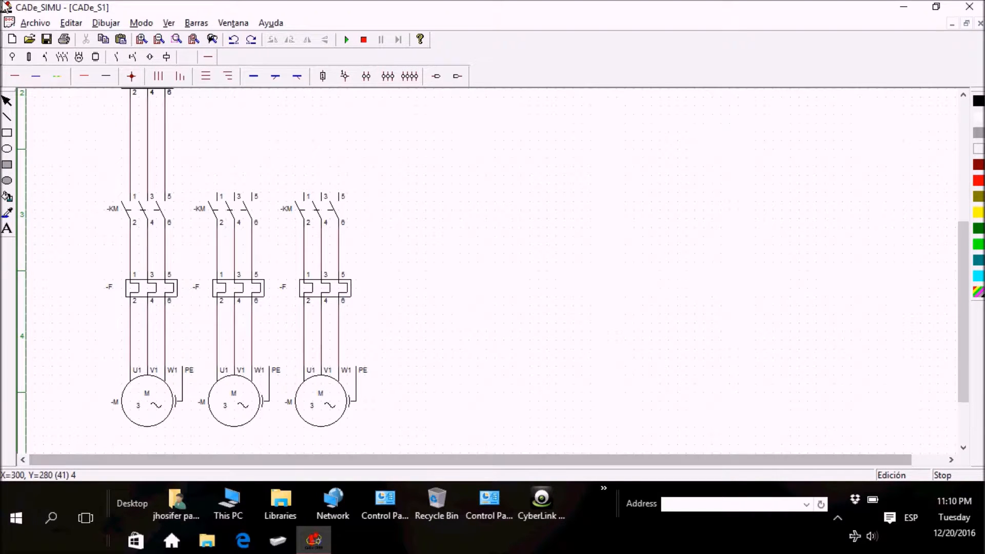
Step: Branch the three phases from below breaker Q across and down to the inputs of the second and third KM contactors
{"action": "left_click", "coordinate": [141, 39]}
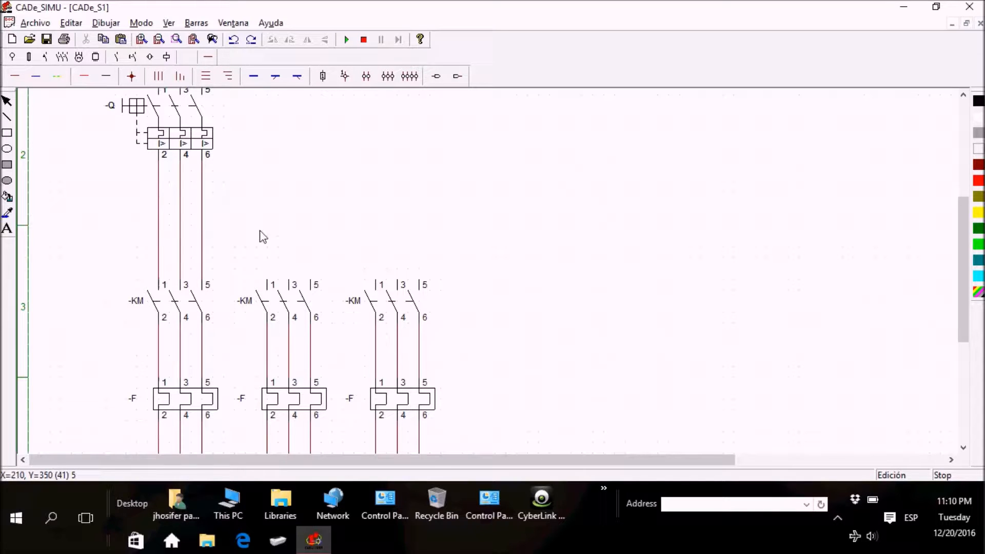
{"action": "left_click", "coordinate": [230, 78]}
{"action": "left_click_drag", "start_coordinate": [174, 210], "coordinate": [361, 225]}
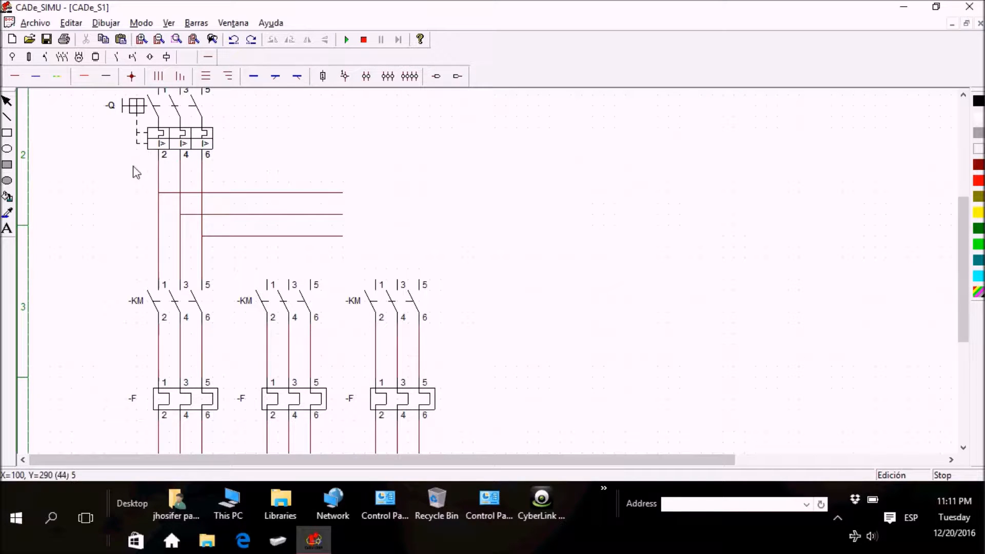
{"action": "left_click", "coordinate": [177, 80]}
{"action": "left_click_drag", "start_coordinate": [282, 212], "coordinate": [283, 287]}
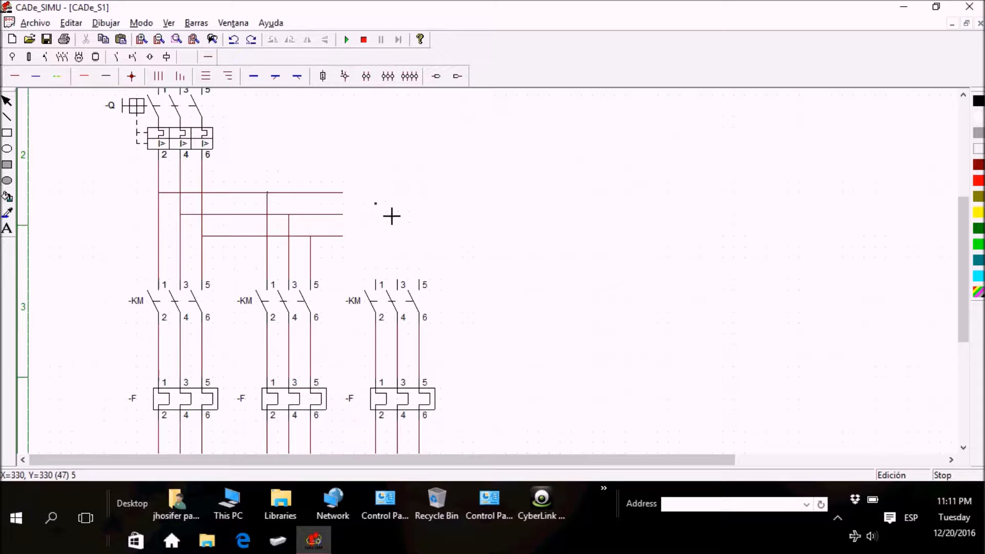
{"action": "left_click_drag", "start_coordinate": [393, 212], "coordinate": [386, 294]}
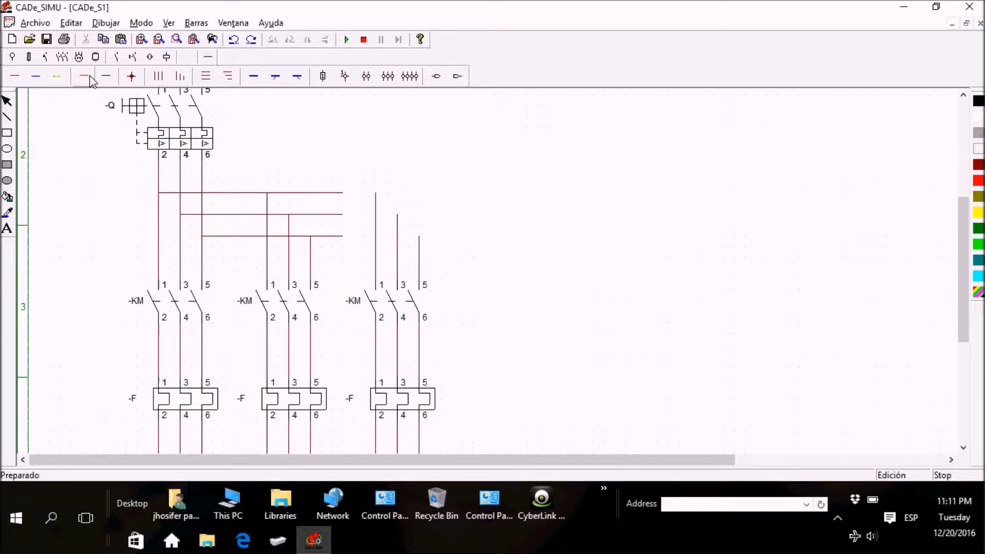
{"action": "left_click", "coordinate": [15, 76]}
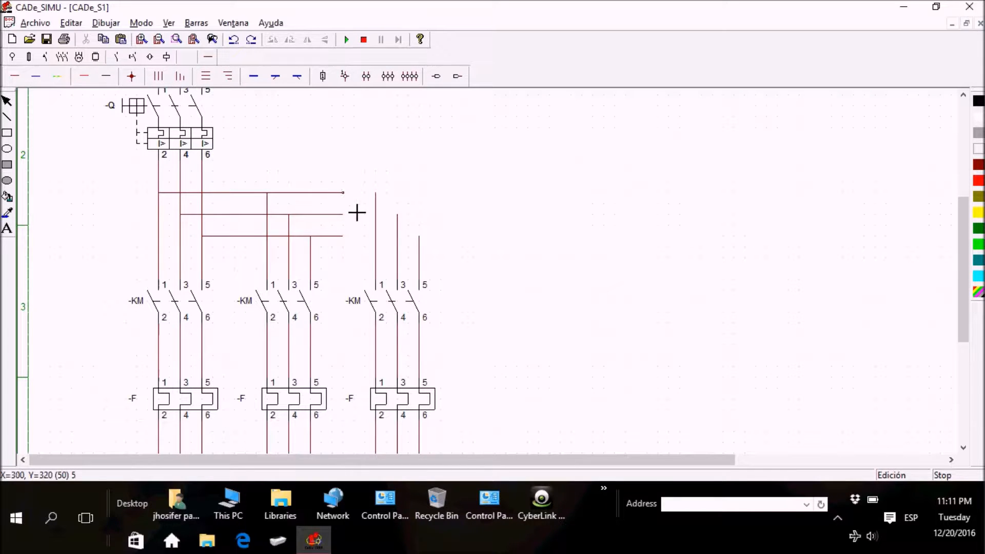
{"action": "left_click_drag", "start_coordinate": [357, 209], "coordinate": [434, 256]}
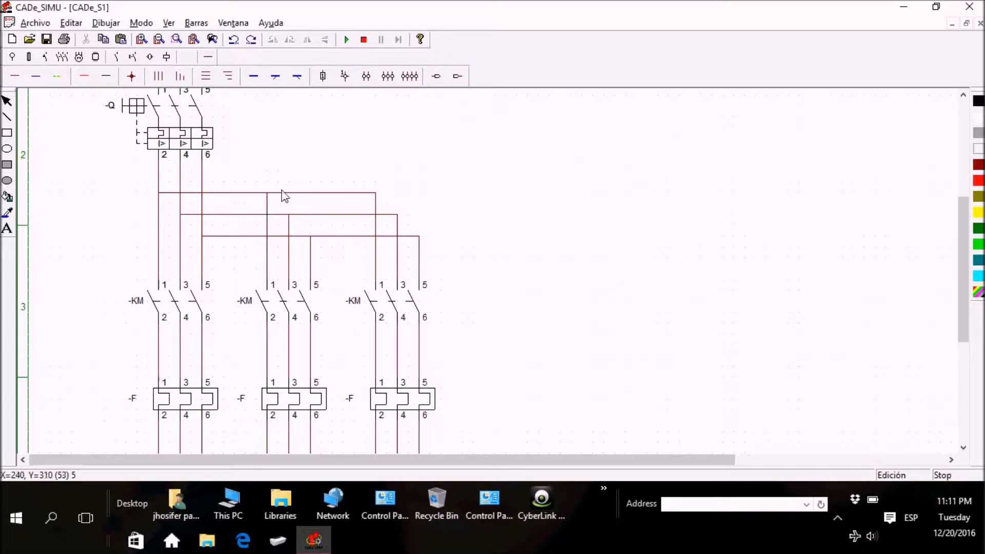
Step: Add connection dots at the six junctions where the horizontal branches meet the first and second contactors' phase conductors
{"action": "left_click", "coordinate": [133, 77]}
{"action": "left_click", "coordinate": [305, 233]}
{"action": "left_click", "coordinate": [328, 255]}
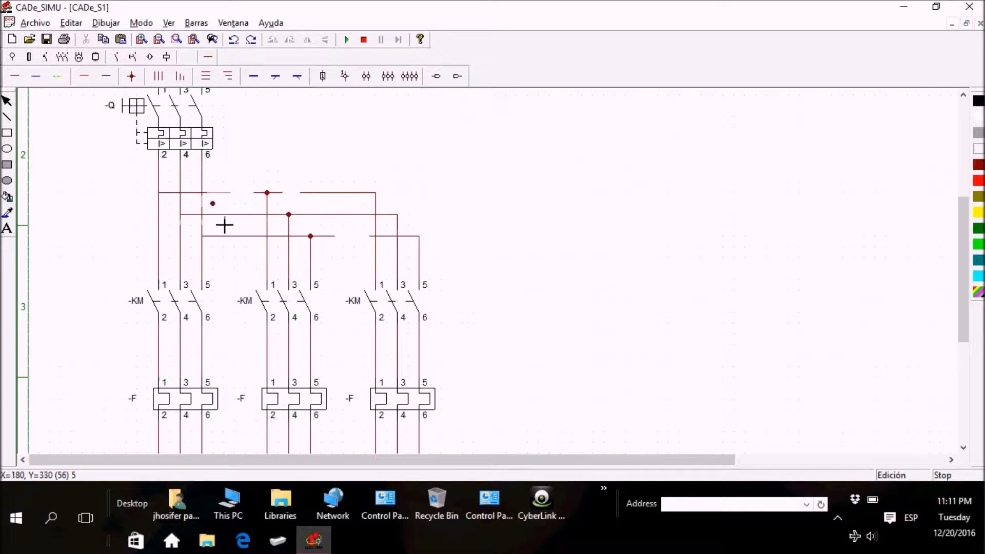
{"action": "left_click", "coordinate": [178, 209]}
{"action": "left_click", "coordinate": [200, 230]}
{"action": "left_click", "coordinate": [223, 251]}
{"action": "key", "text": "Escape"}
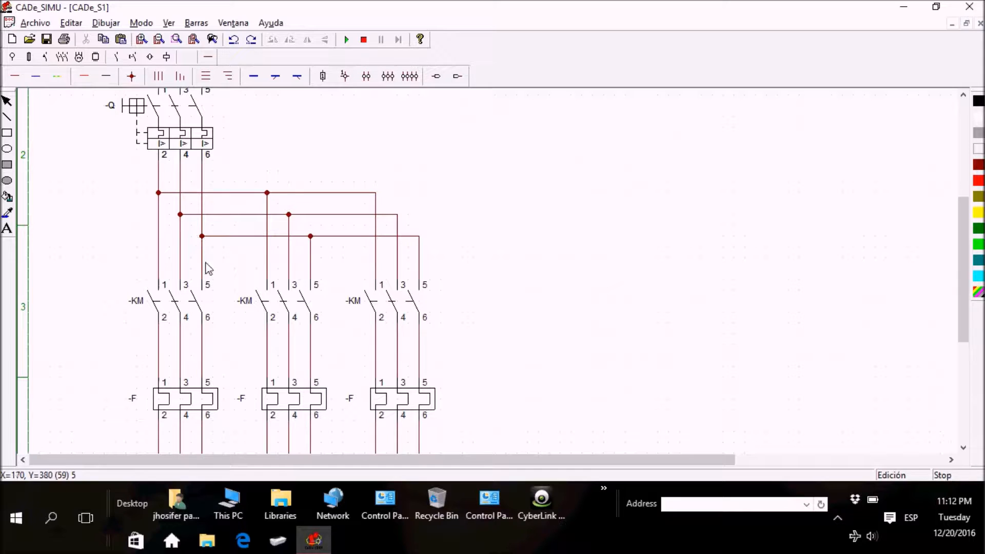
Step: Review the power circuit from the L1, L2, L3 supply through the breaker, contactors and overload relays to the motors
{"action": "left_click_drag", "start_coordinate": [964, 233], "coordinate": [976, 331]}
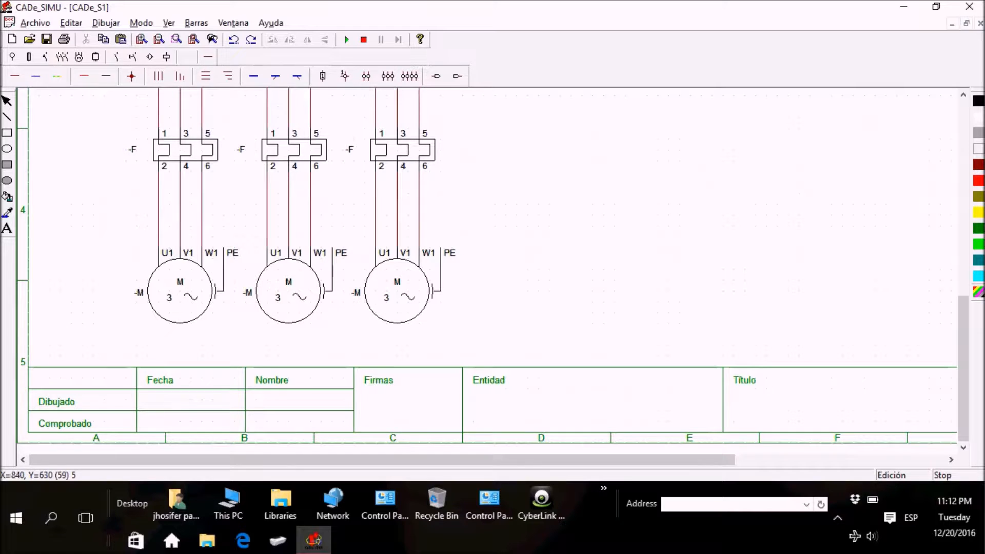
{"action": "left_click_drag", "start_coordinate": [963, 313], "coordinate": [961, 192]}
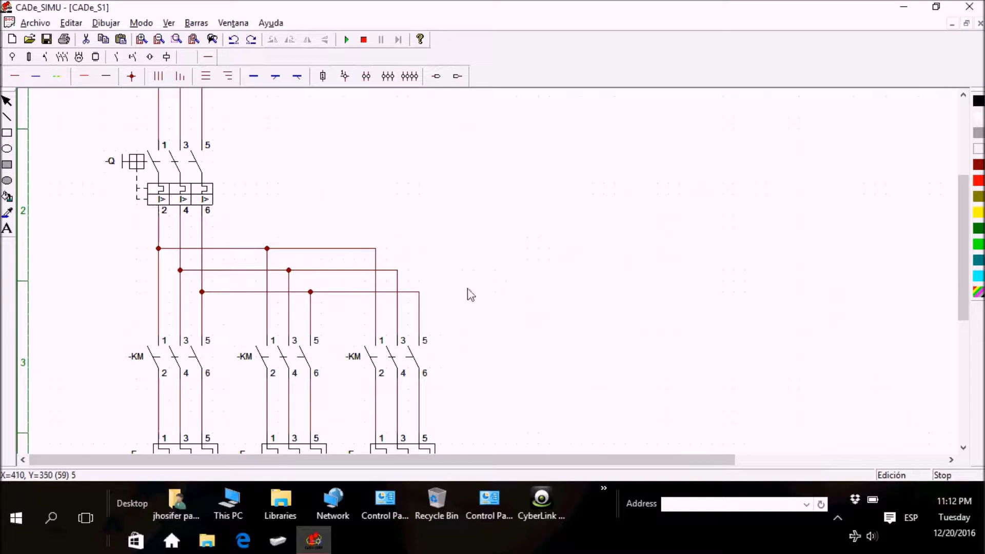
{"action": "mouse_move", "coordinate": [964, 249]}
{"action": "left_mouse_down"}
{"action": "mouse_move", "coordinate": [969, 368]}
{"action": "mouse_move", "coordinate": [953, 245]}
{"action": "left_mouse_up"}
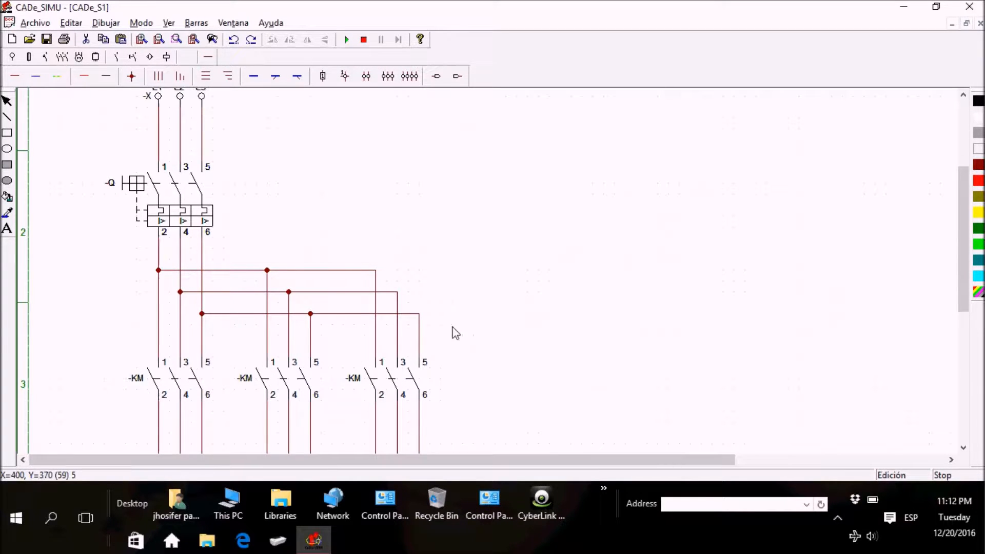
{"action": "left_click_drag", "start_coordinate": [964, 241], "coordinate": [952, 331]}
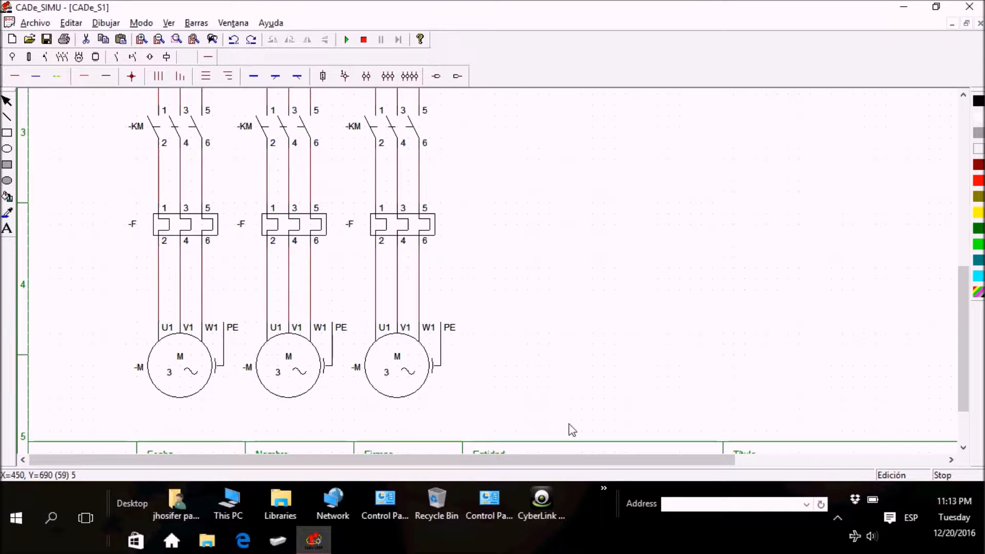
{"action": "left_click_drag", "start_coordinate": [957, 391], "coordinate": [949, 329]}
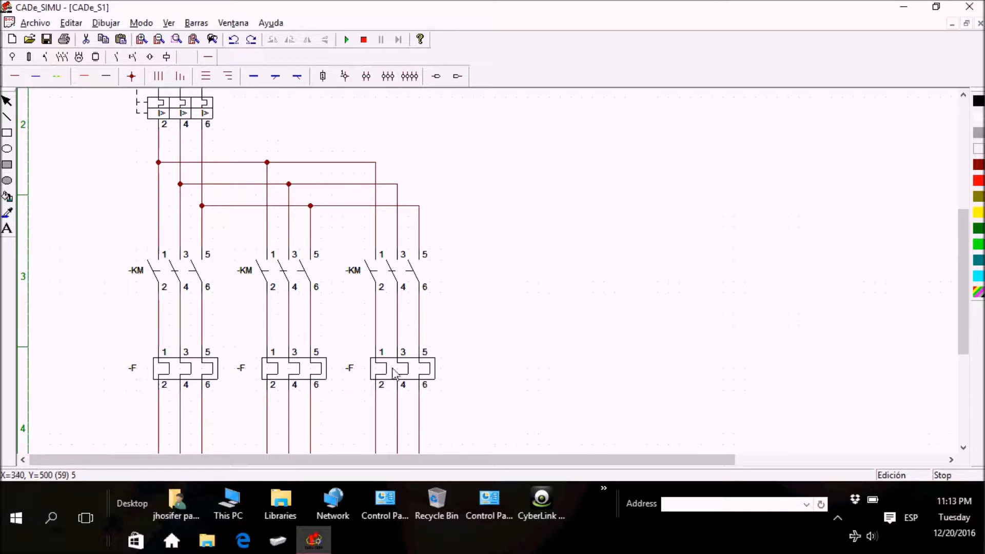
{"action": "left_click_drag", "start_coordinate": [967, 321], "coordinate": [967, 306]}
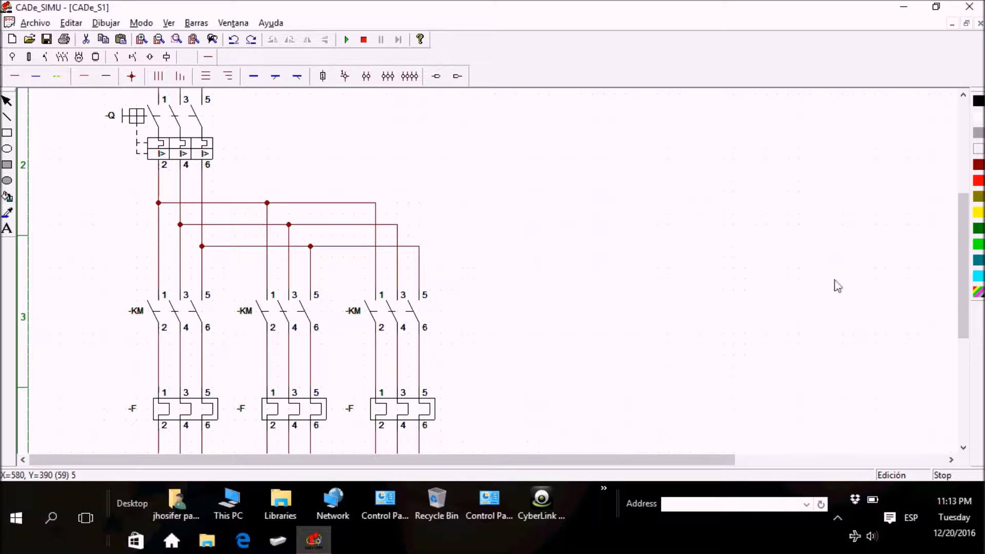
{"action": "left_click_drag", "start_coordinate": [967, 318], "coordinate": [965, 264]}
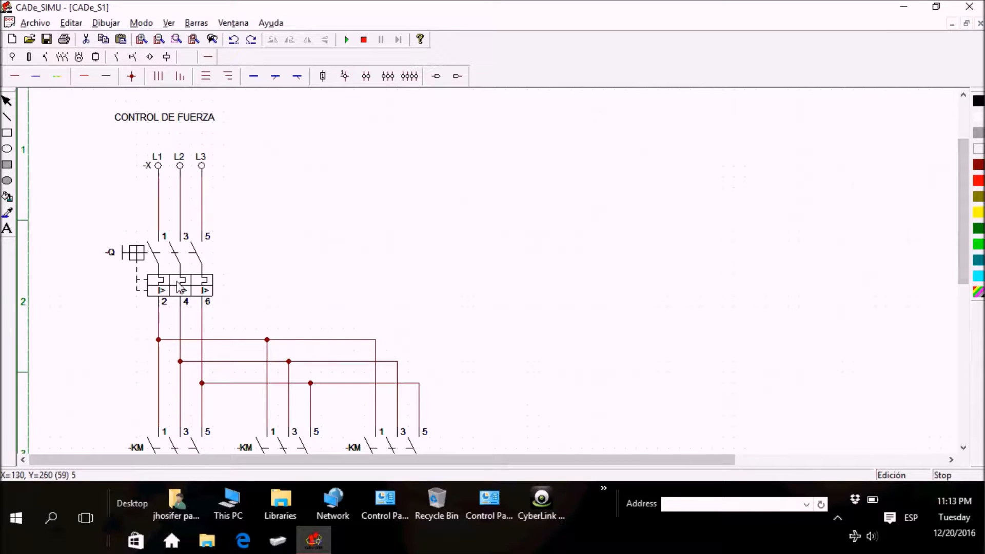
{"action": "left_click_drag", "start_coordinate": [966, 278], "coordinate": [965, 249]}
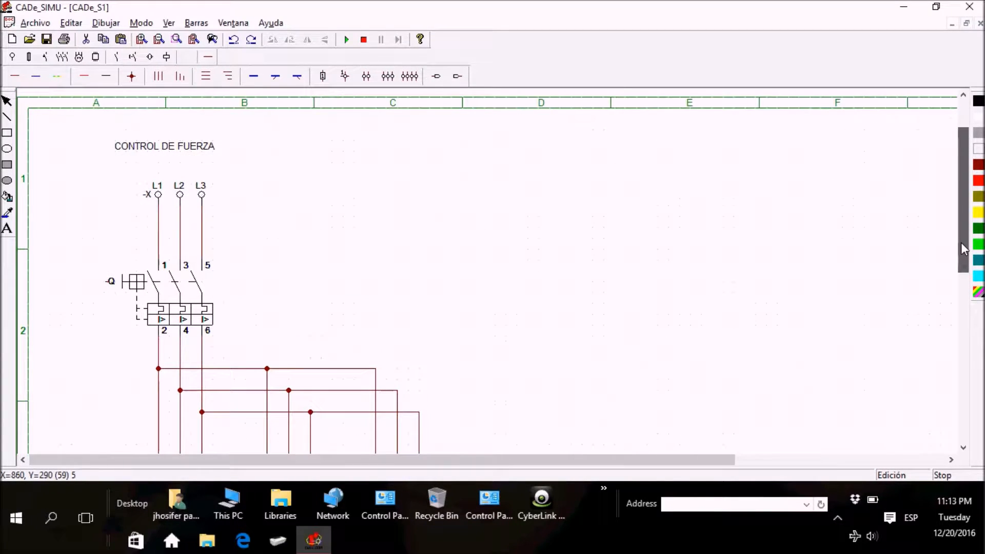
Step: Add the title text "CONTROL MANDO" in the empty area beside the power circuit, level with the "CONTROL DE FUERZA" title
{"action": "left_click", "coordinate": [10, 229]}
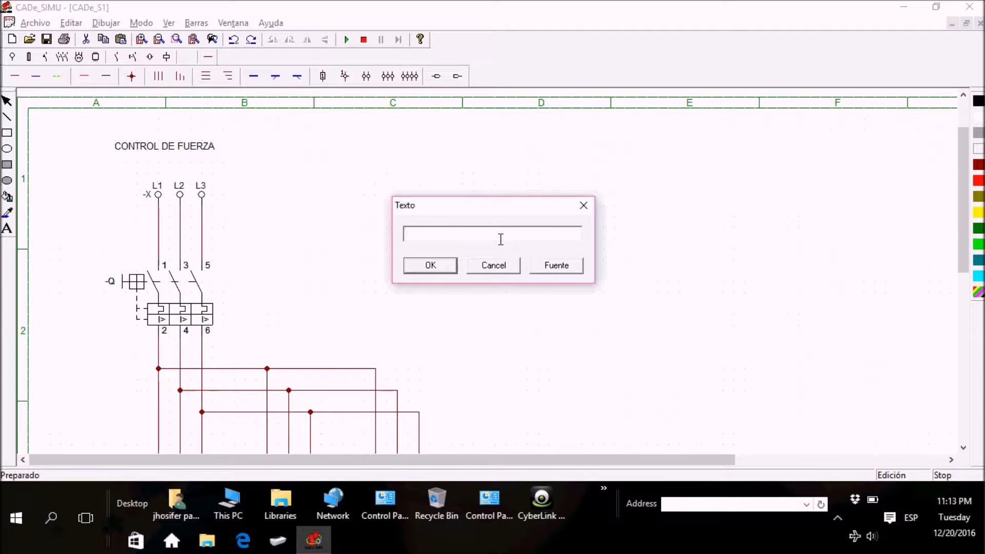
{"action": "type", "text": "CONTROL MANDO"}
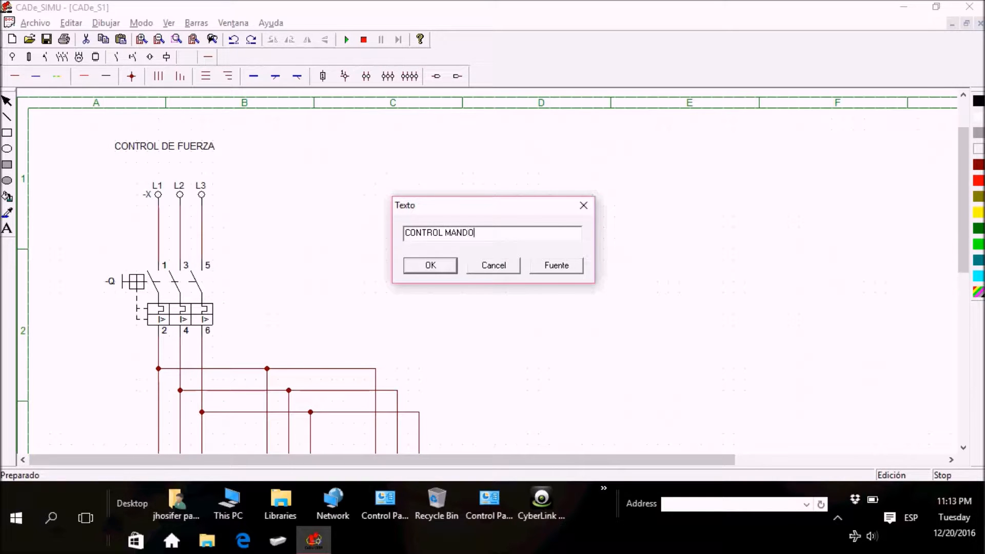
{"action": "left_click", "coordinate": [420, 271]}
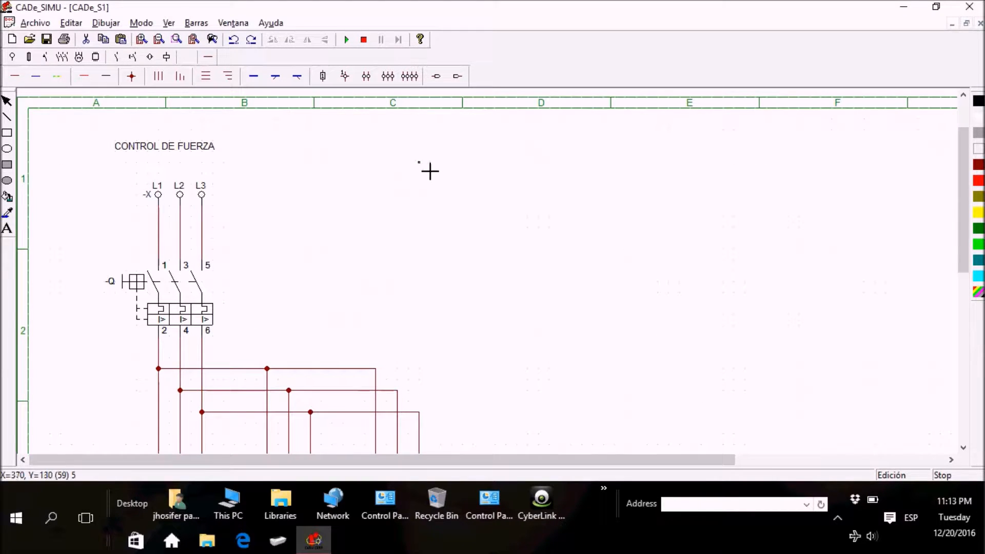
{"action": "left_click", "coordinate": [554, 138]}
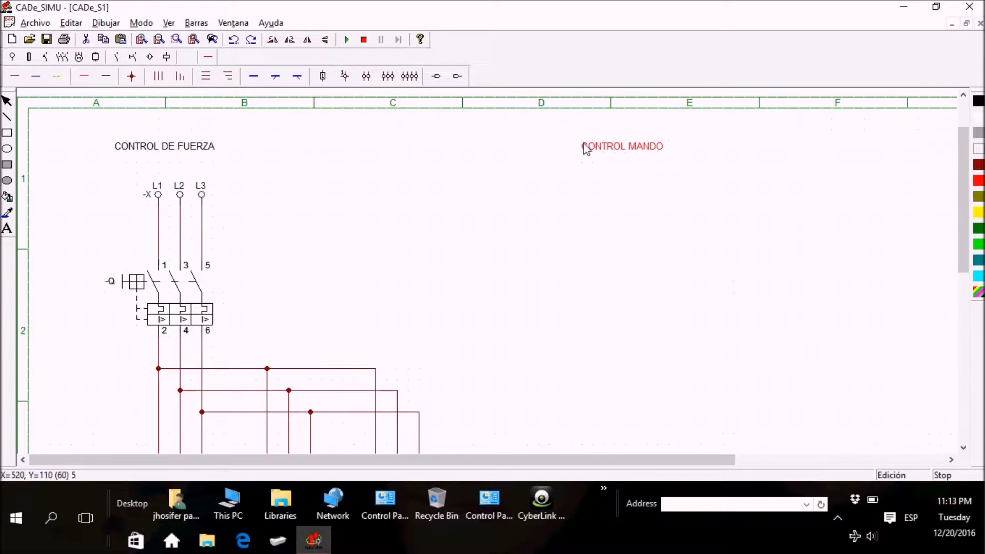
{"action": "left_click", "coordinate": [595, 148]}
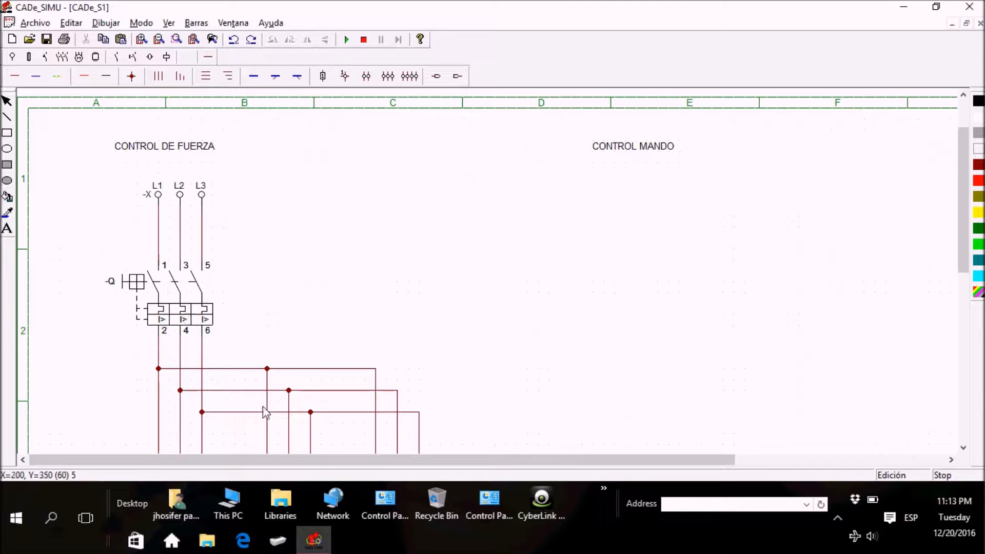
Step: Place a phase and neutral supply (L, N) under the CONTROL MANDO title and shift it slightly to the left
{"action": "mouse_move", "coordinate": [964, 259]}
{"action": "left_mouse_down"}
{"action": "mouse_move", "coordinate": [952, 401]}
{"action": "mouse_move", "coordinate": [960, 245]}
{"action": "left_mouse_up"}
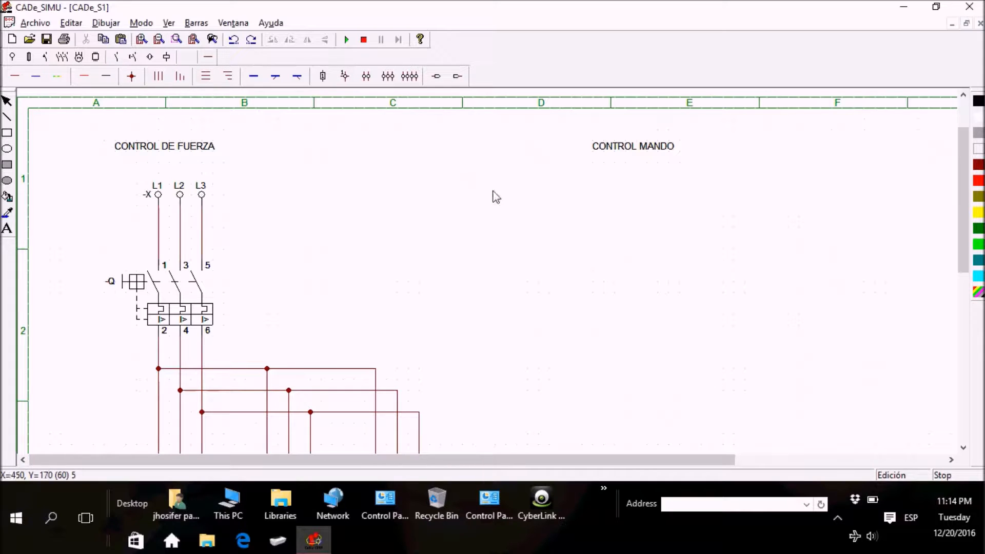
{"action": "left_click", "coordinate": [13, 57]}
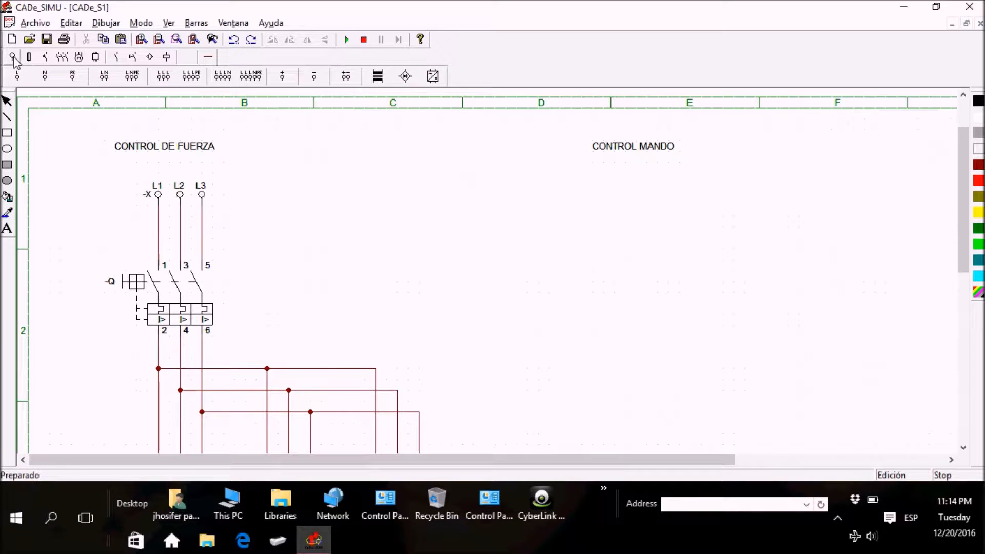
{"action": "left_click", "coordinate": [105, 78]}
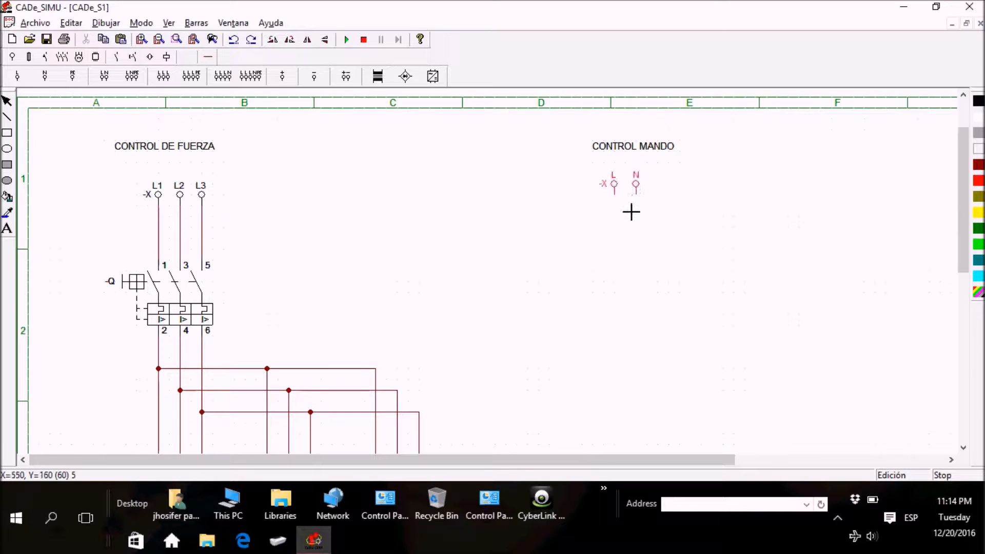
{"action": "left_click", "coordinate": [610, 210]}
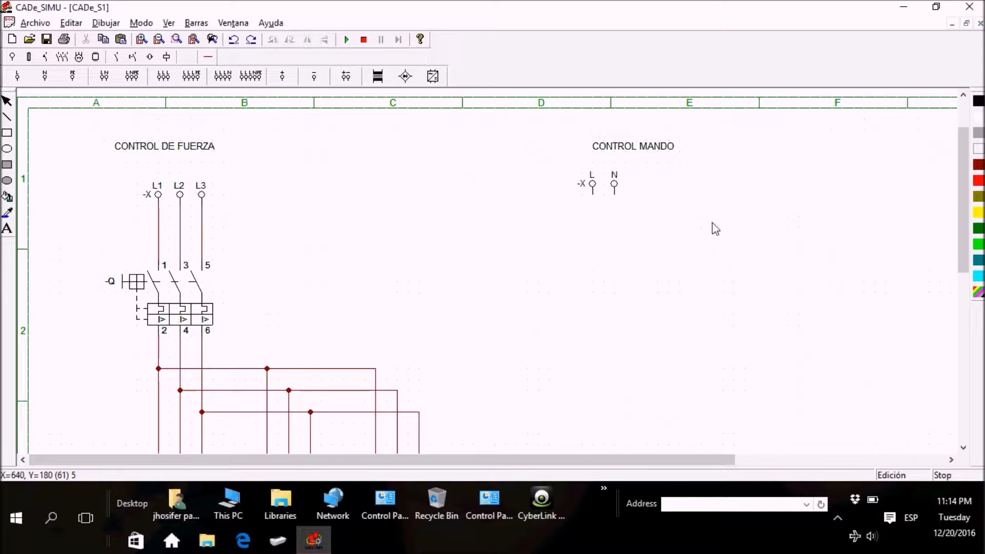
{"action": "left_click_drag", "start_coordinate": [614, 190], "coordinate": [580, 184]}
Step: Move the CONTROL MANDO title left so it sits centred above the L, N supply, keeping its text unchanged
{"action": "left_click", "coordinate": [628, 154]}
{"action": "double_click", "coordinate": [628, 154]}
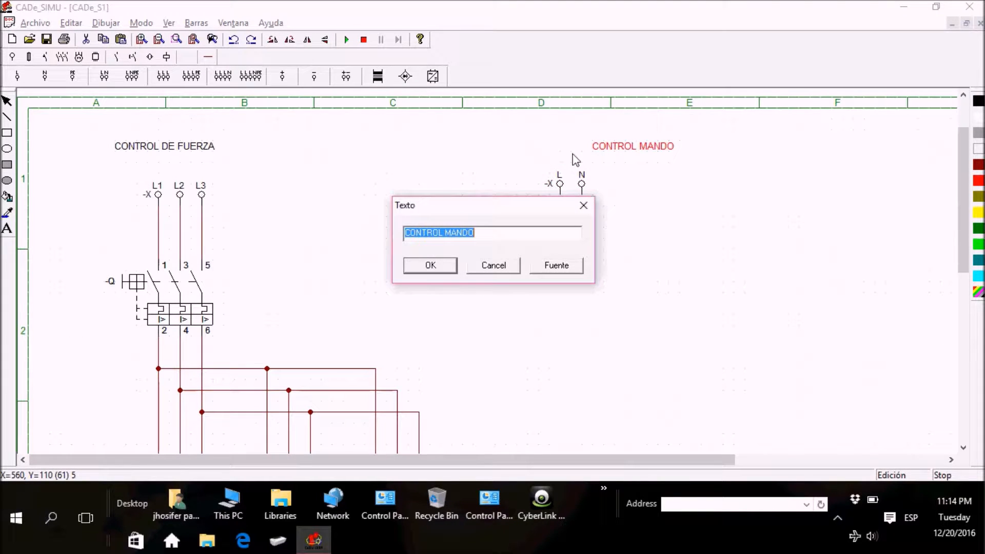
{"action": "left_click", "coordinate": [419, 266]}
{"action": "left_click_drag", "start_coordinate": [621, 149], "coordinate": [555, 154]}
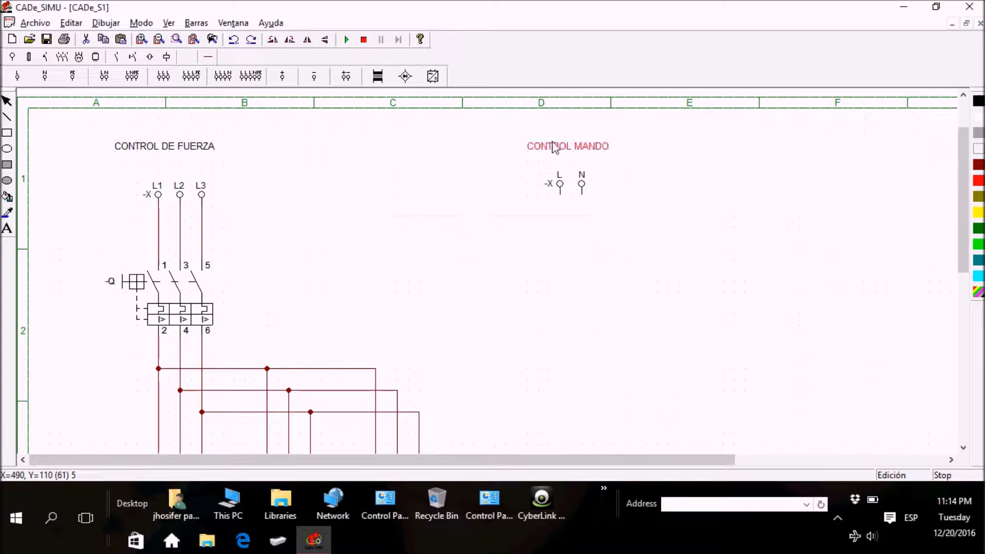
{"action": "left_click", "coordinate": [581, 164]}
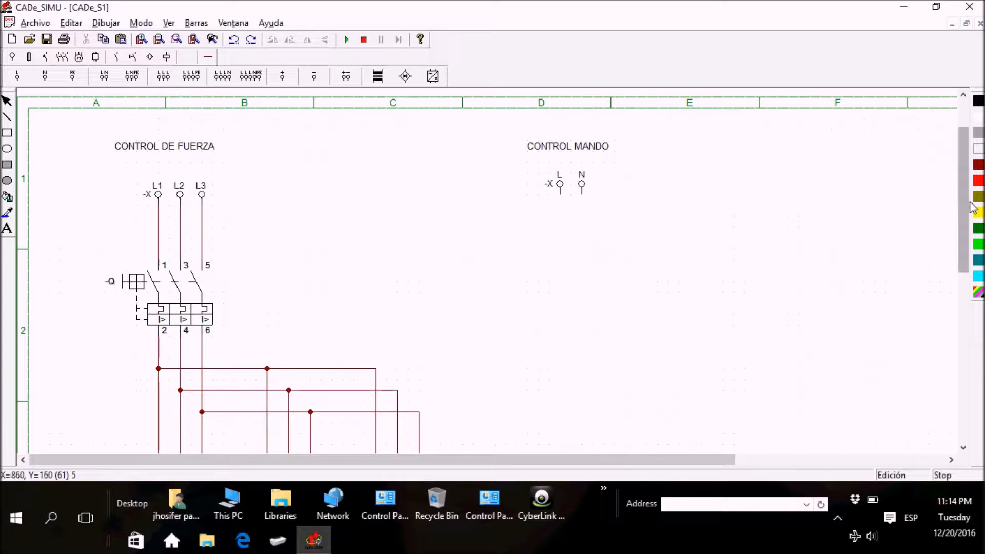
Step: Place a two-pole circuit breaker (Disyuntor II) directly below the L, N supply, aligned with its two conductors
{"action": "scroll", "coordinate": [971, 209], "scroll_direction": "down", "scroll_amount": 2}
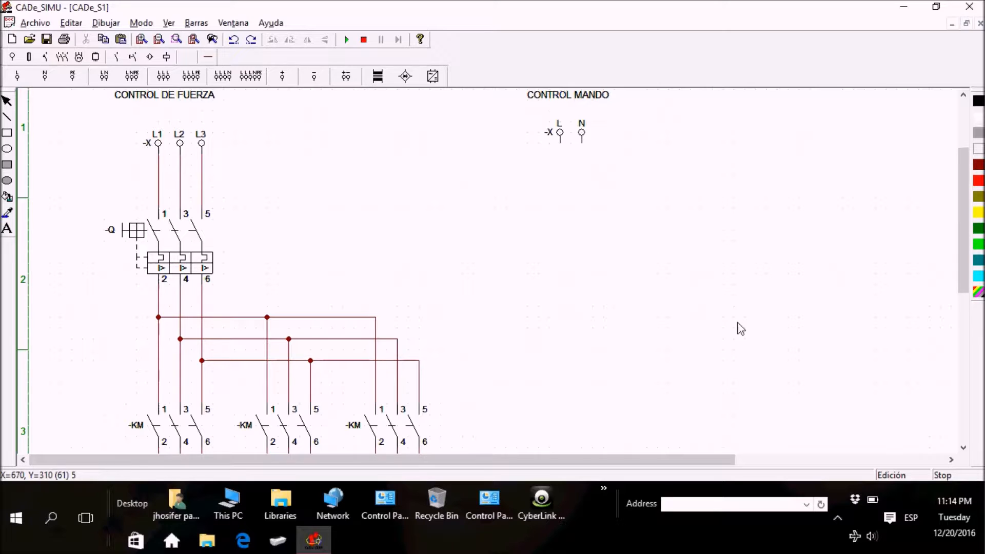
{"action": "left_click", "coordinate": [46, 57]}
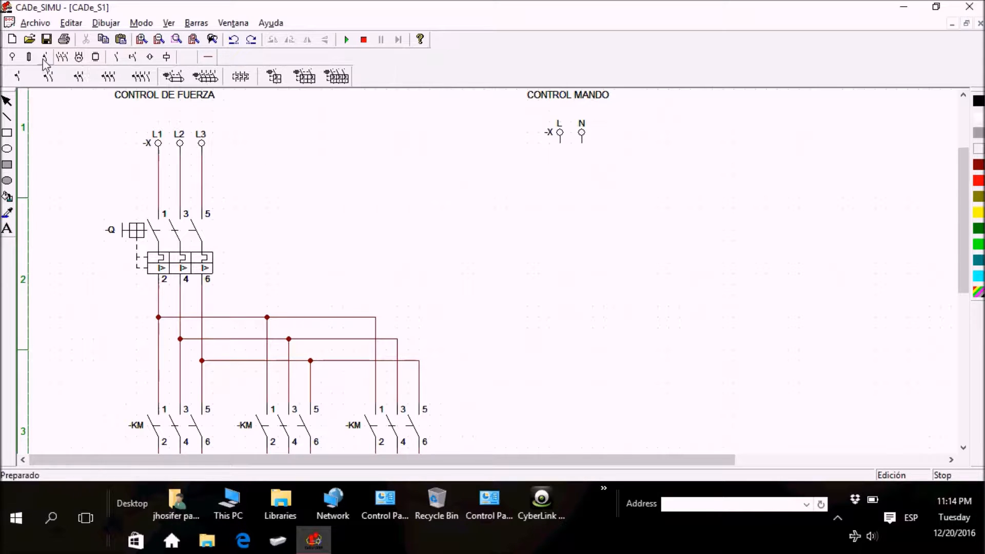
{"action": "left_click", "coordinate": [305, 77]}
{"action": "left_click", "coordinate": [580, 188]}
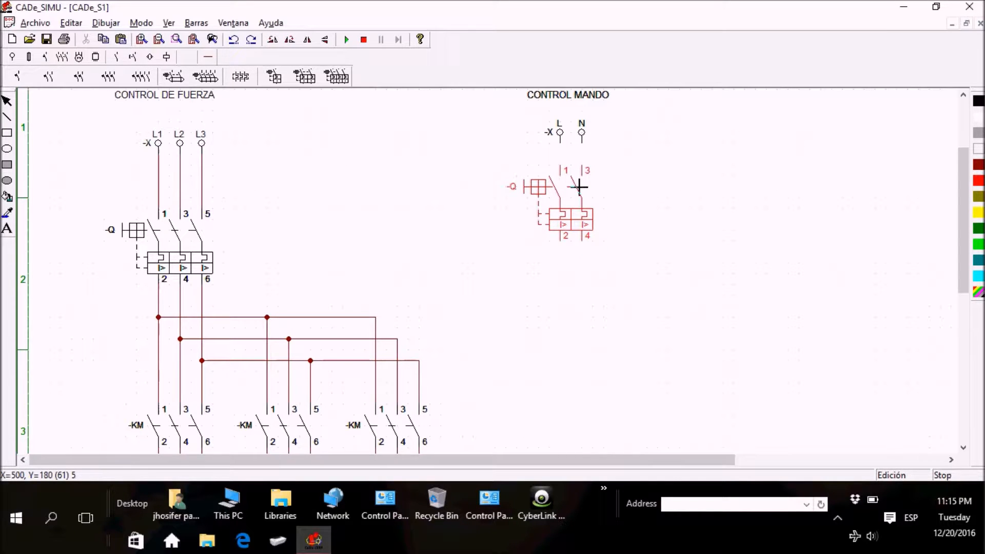
{"action": "left_click", "coordinate": [580, 193]}
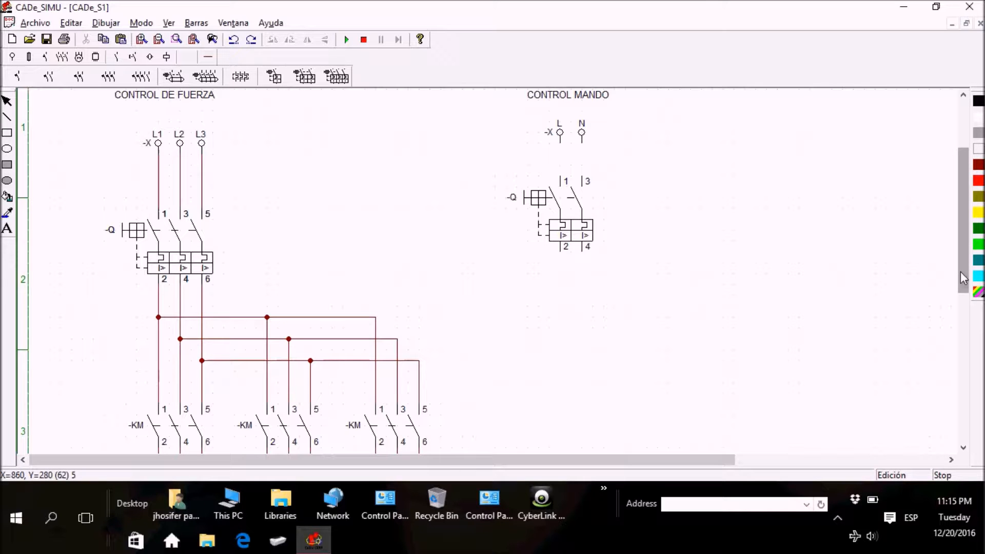
Step: Place three thermal relay auxiliary contacts (Térmico NA-NC) in a row below the control circuit's two-pole breaker
{"action": "mouse_move", "coordinate": [966, 261]}
{"action": "left_mouse_down"}
{"action": "mouse_move", "coordinate": [970, 297]}
{"action": "mouse_move", "coordinate": [965, 280]}
{"action": "left_mouse_up"}
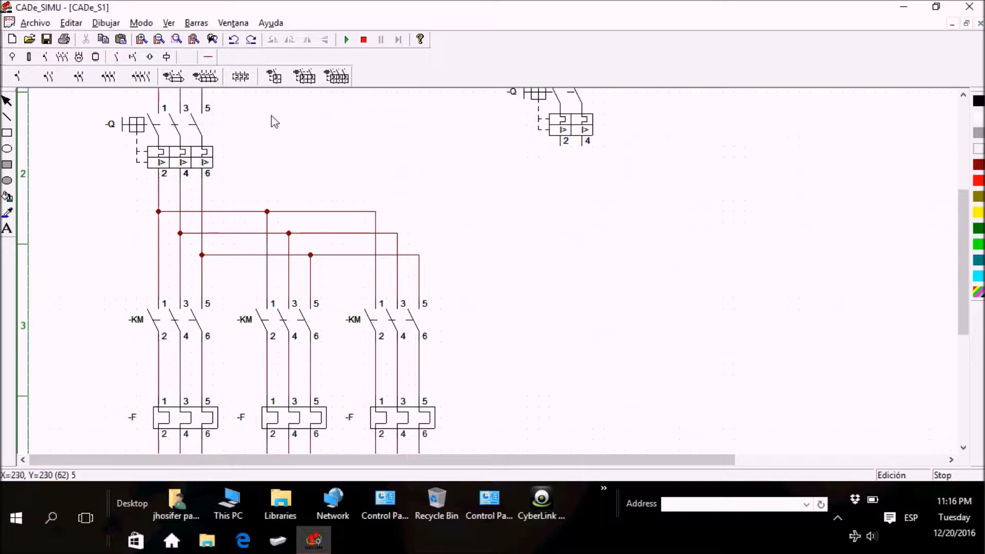
{"action": "left_click", "coordinate": [115, 57]}
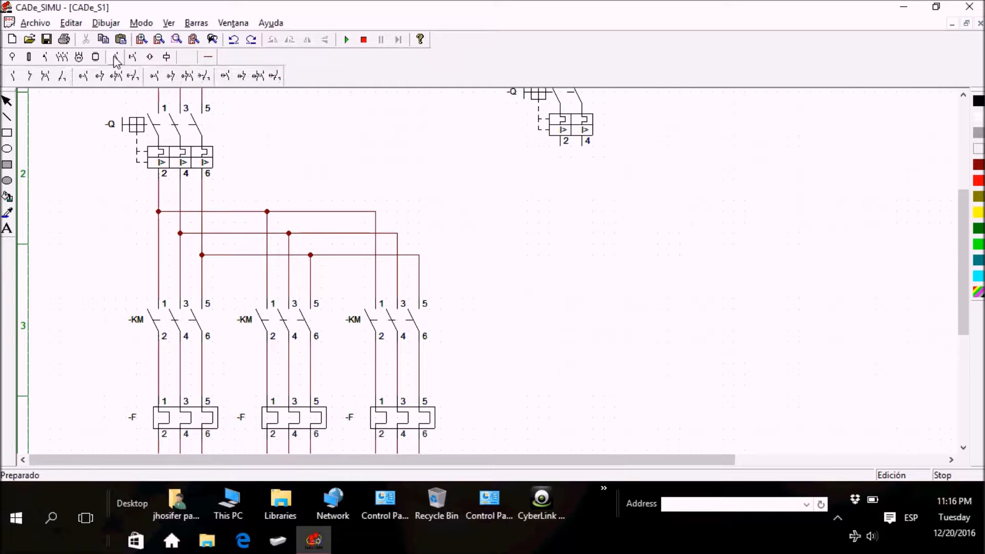
{"action": "left_click", "coordinate": [135, 58]}
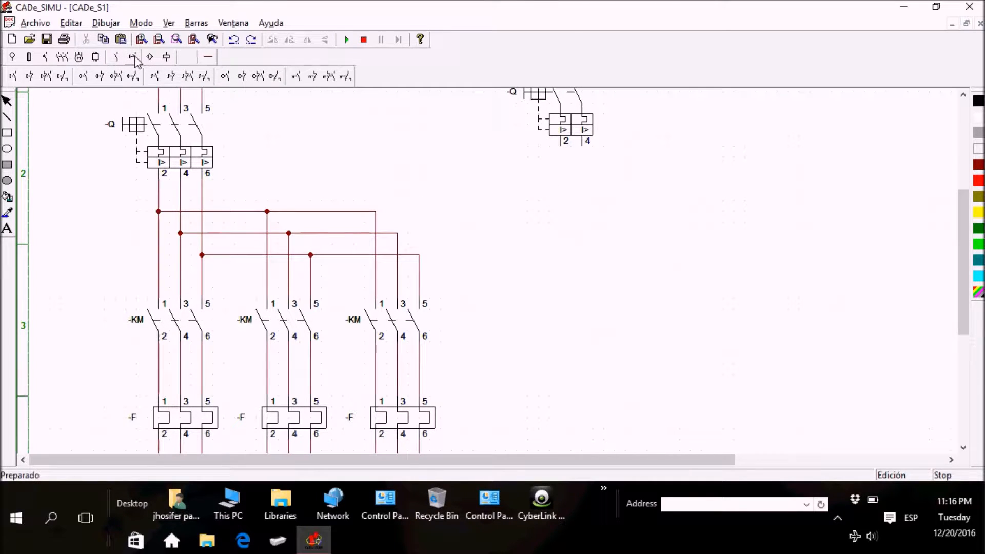
{"action": "left_click", "coordinate": [328, 76]}
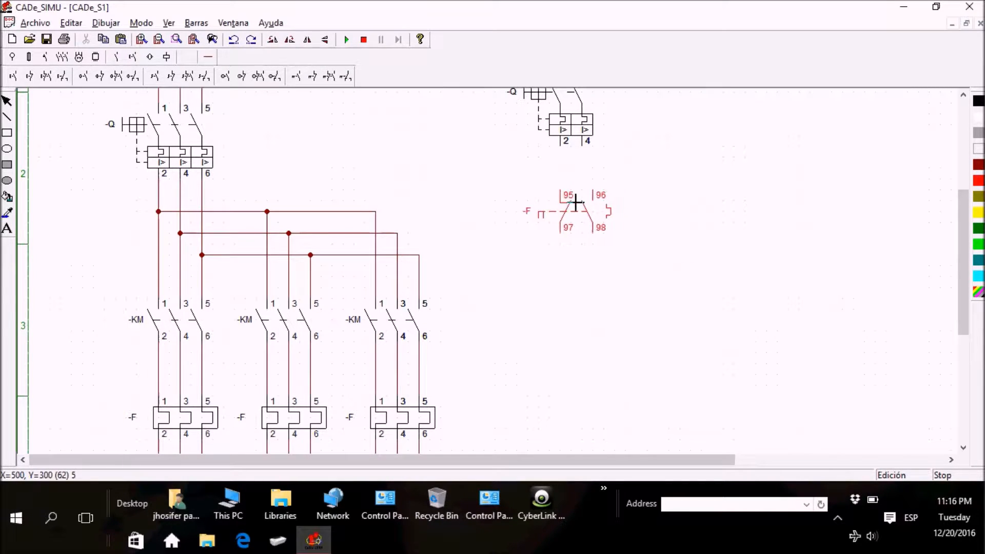
{"action": "left_click", "coordinate": [575, 195]}
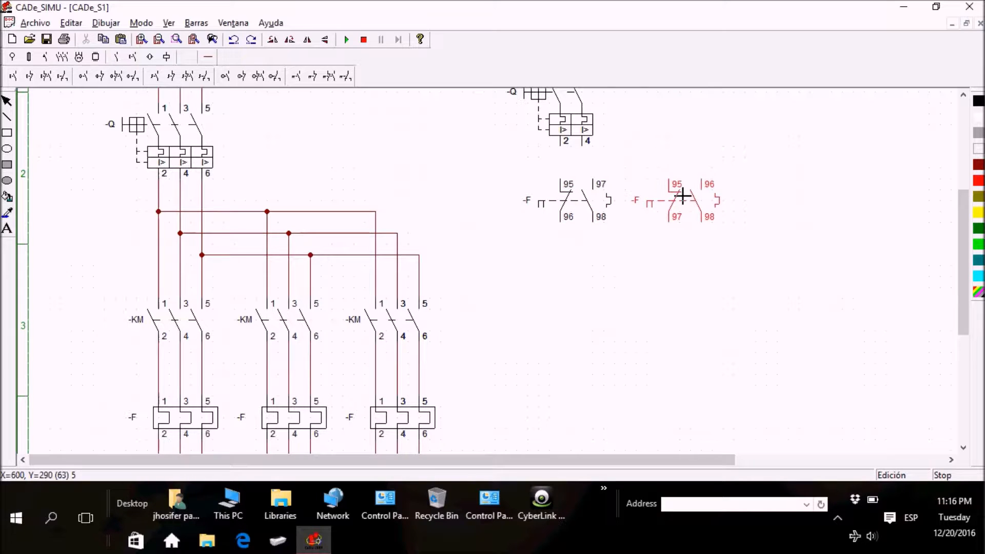
{"action": "left_click", "coordinate": [683, 193]}
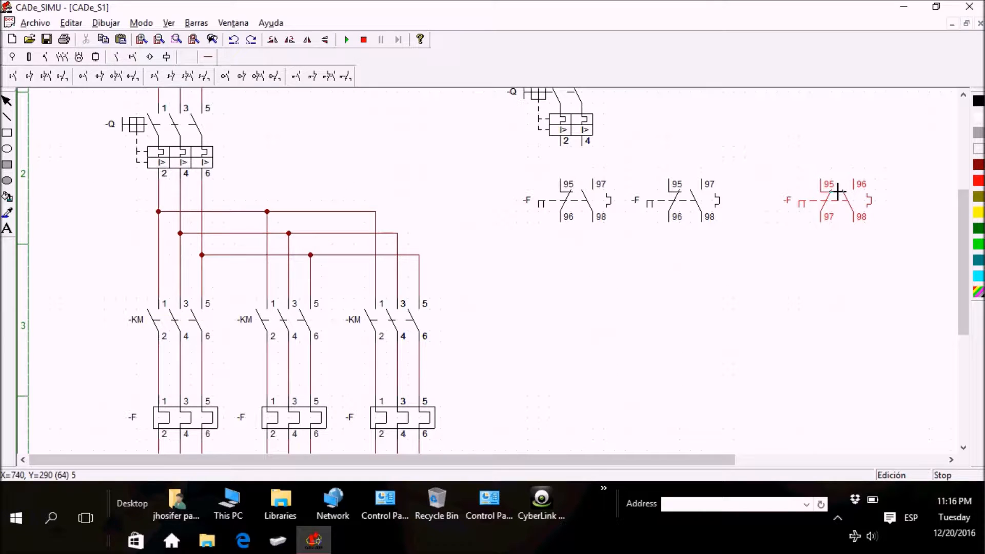
{"action": "left_click", "coordinate": [837, 192]}
{"action": "key", "text": "Escape"}
Step: Spread the second and third thermal relay contacts farther right to space the three widely, and shift the third slightly down
{"action": "left_click_drag", "start_coordinate": [707, 205], "coordinate": [752, 204]}
{"action": "left_click", "coordinate": [786, 208]}
{"action": "left_click_drag", "start_coordinate": [831, 200], "coordinate": [869, 200]}
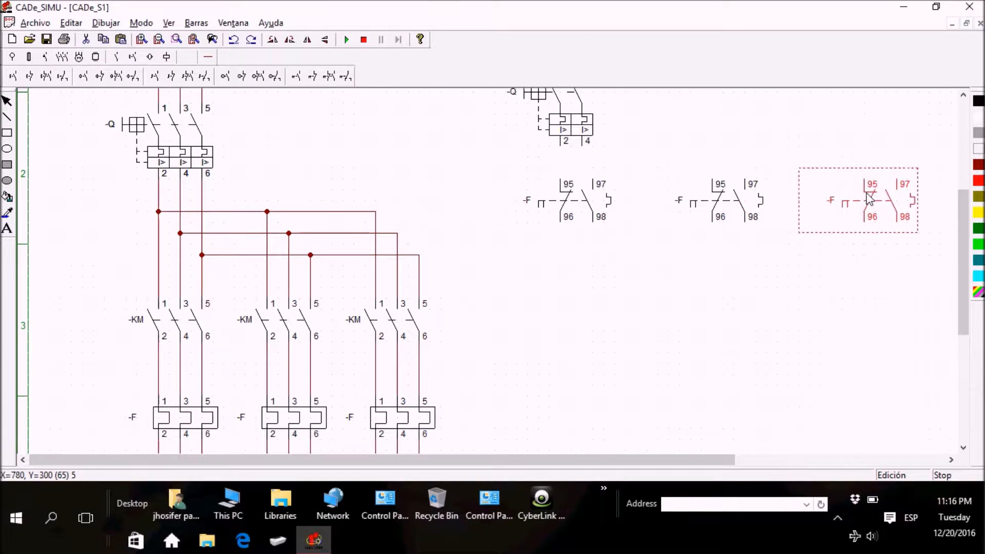
{"action": "left_click_drag", "start_coordinate": [709, 460], "coordinate": [851, 462]}
{"action": "left_click_drag", "start_coordinate": [678, 222], "coordinate": [765, 222]}
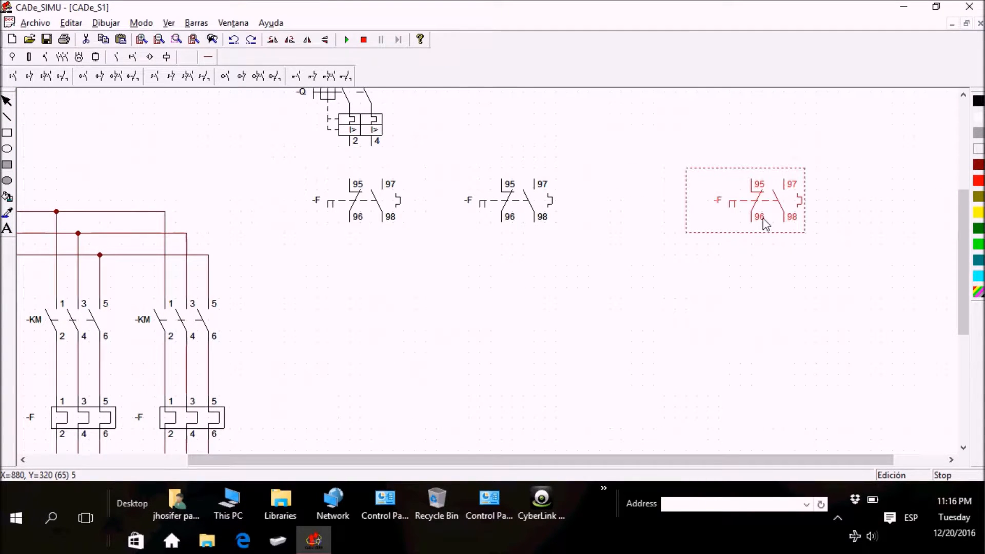
{"action": "left_click_drag", "start_coordinate": [498, 225], "coordinate": [560, 215]}
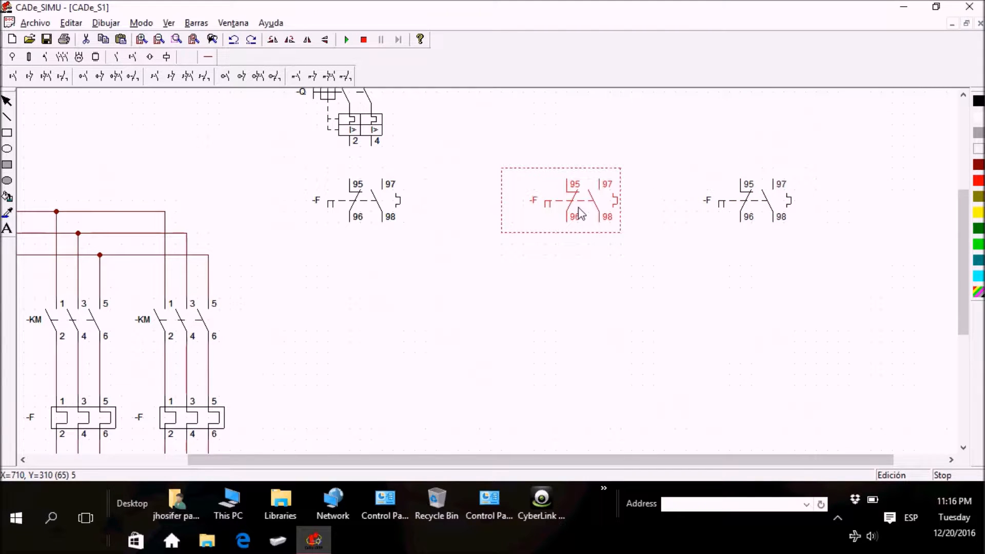
{"action": "left_click", "coordinate": [361, 211]}
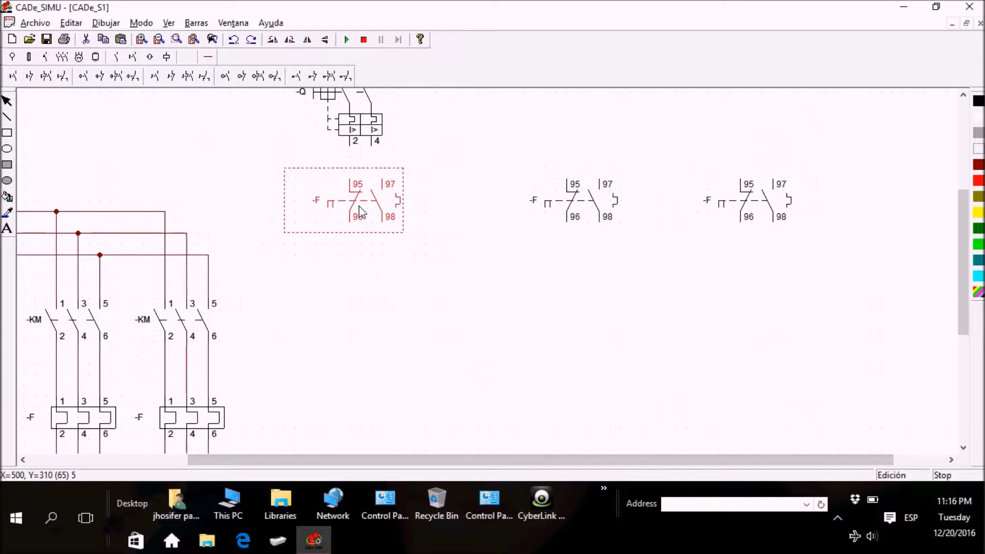
{"action": "left_click_drag", "start_coordinate": [360, 210], "coordinate": [356, 212]}
{"action": "left_click_drag", "start_coordinate": [608, 207], "coordinate": [588, 210]}
{"action": "left_click", "coordinate": [820, 268]}
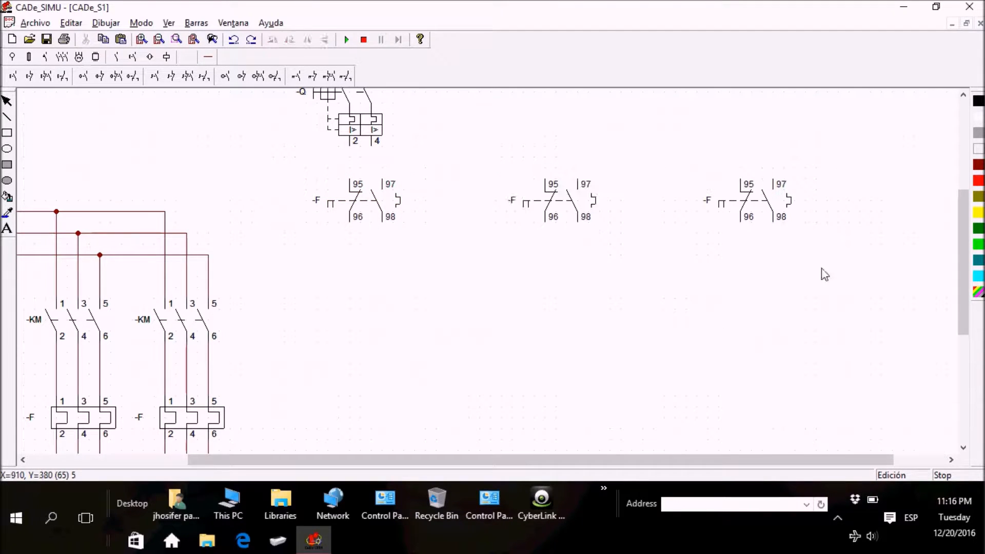
{"action": "left_click_drag", "start_coordinate": [963, 272], "coordinate": [416, 250]}
{"action": "left_click_drag", "start_coordinate": [750, 216], "coordinate": [761, 226]}
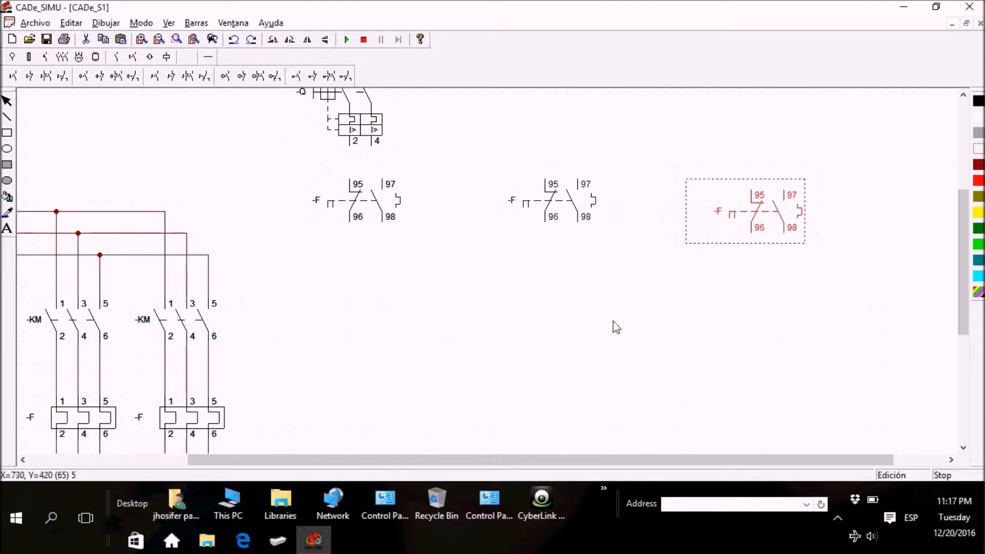
Step: Place three normally closed pushbuttons (11-12), one below each thermal relay contact's 95-96 branch
{"action": "mouse_move", "coordinate": [965, 280]}
{"action": "left_mouse_down"}
{"action": "mouse_move", "coordinate": [971, 315]}
{"action": "mouse_move", "coordinate": [967, 292]}
{"action": "left_mouse_up"}
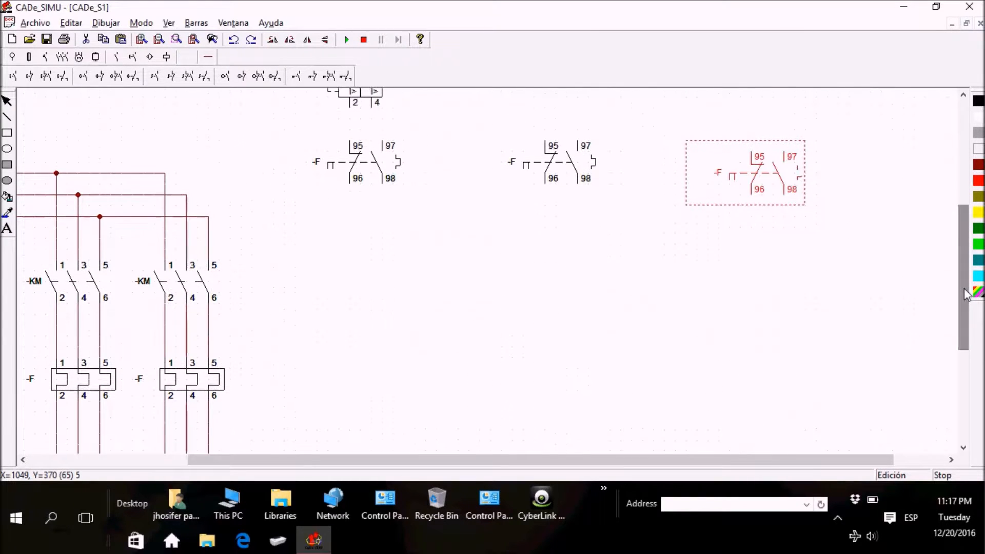
{"action": "left_click", "coordinate": [683, 292]}
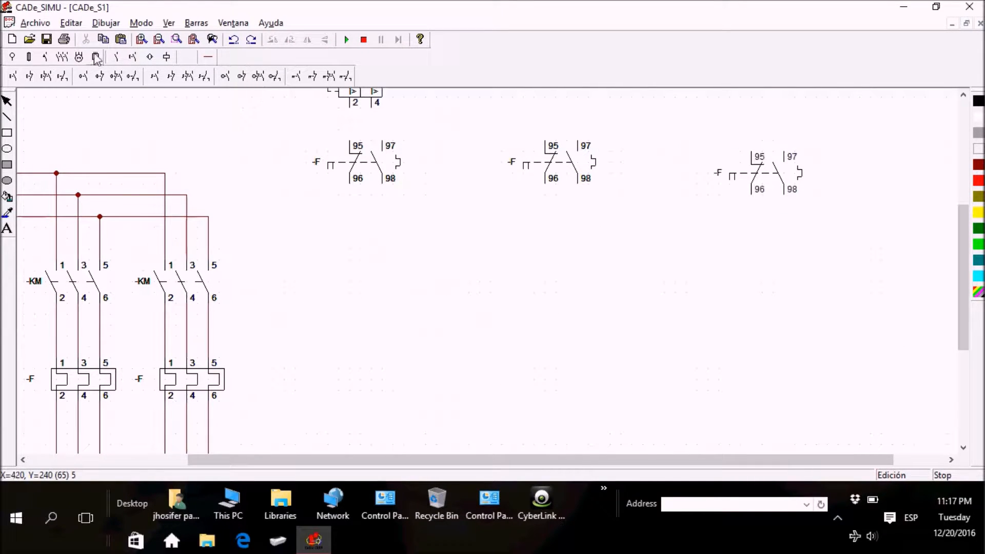
{"action": "left_click", "coordinate": [116, 57]}
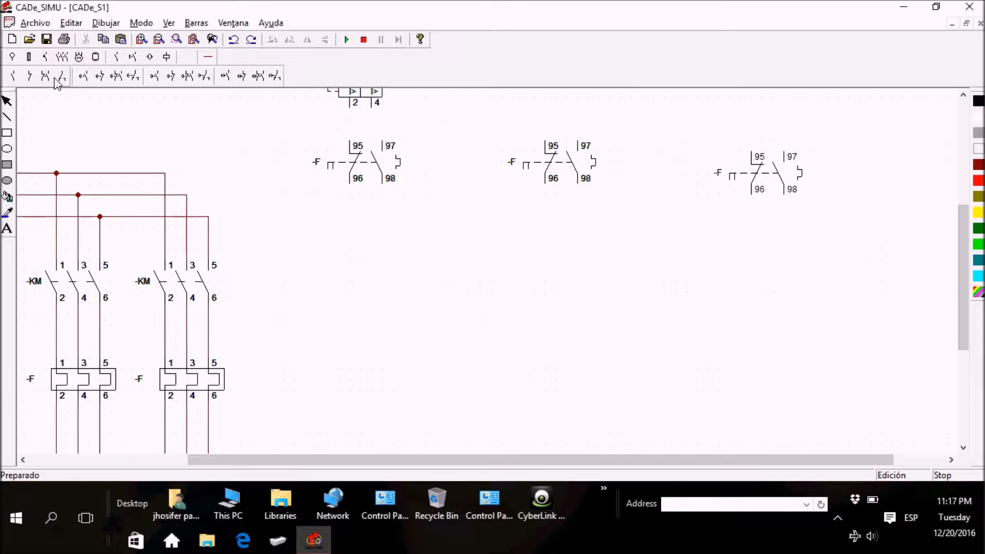
{"action": "left_click", "coordinate": [45, 57]}
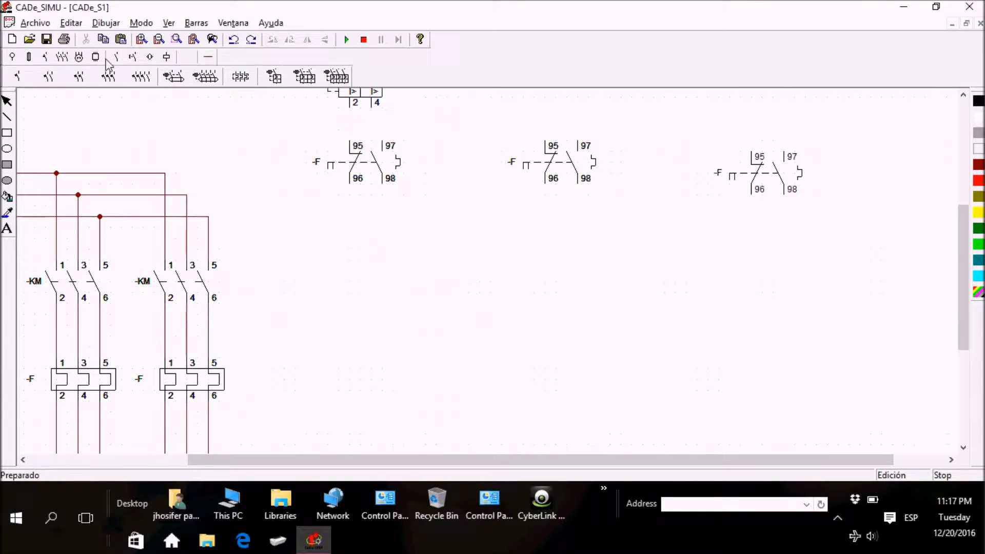
{"action": "left_click", "coordinate": [133, 56]}
{"action": "left_click", "coordinate": [14, 78]}
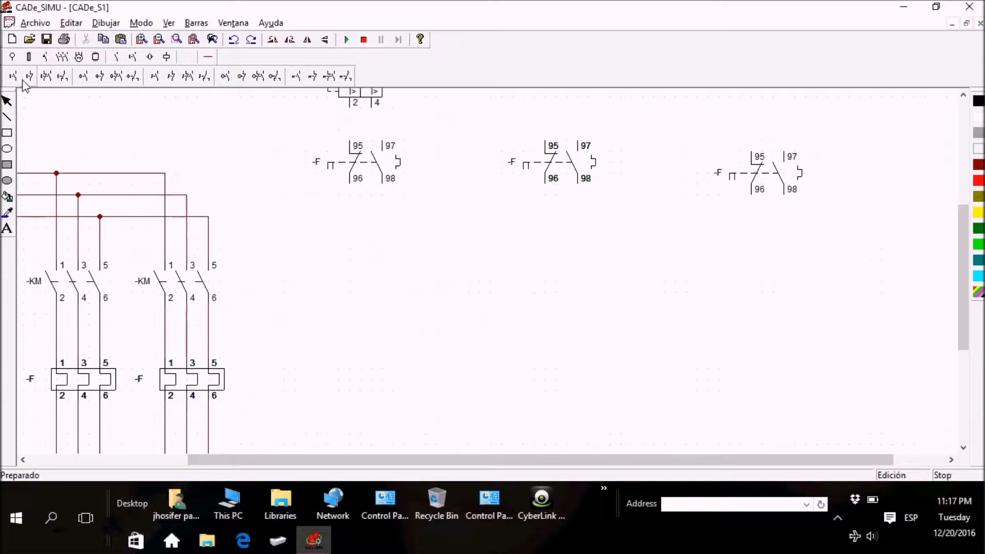
{"action": "left_click", "coordinate": [34, 80]}
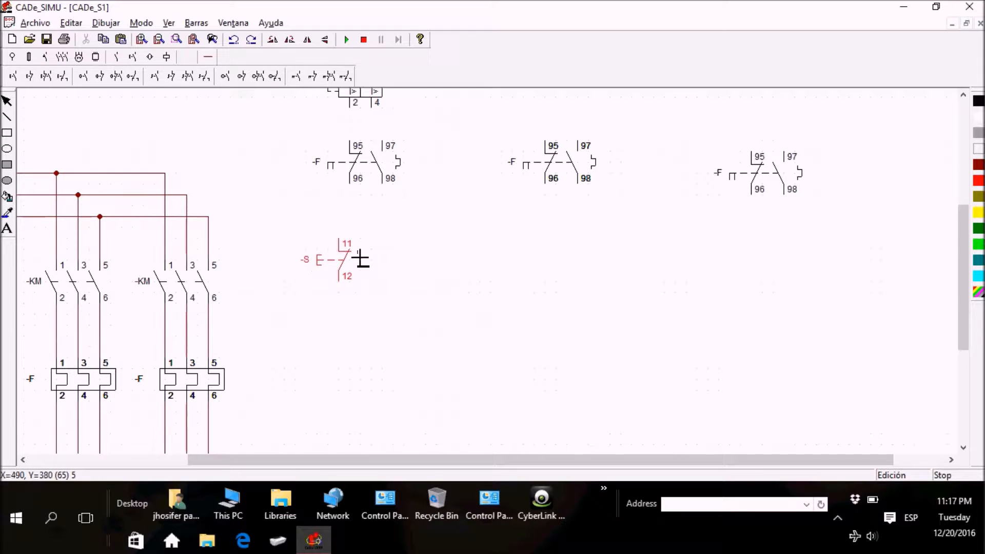
{"action": "left_click", "coordinate": [564, 242]}
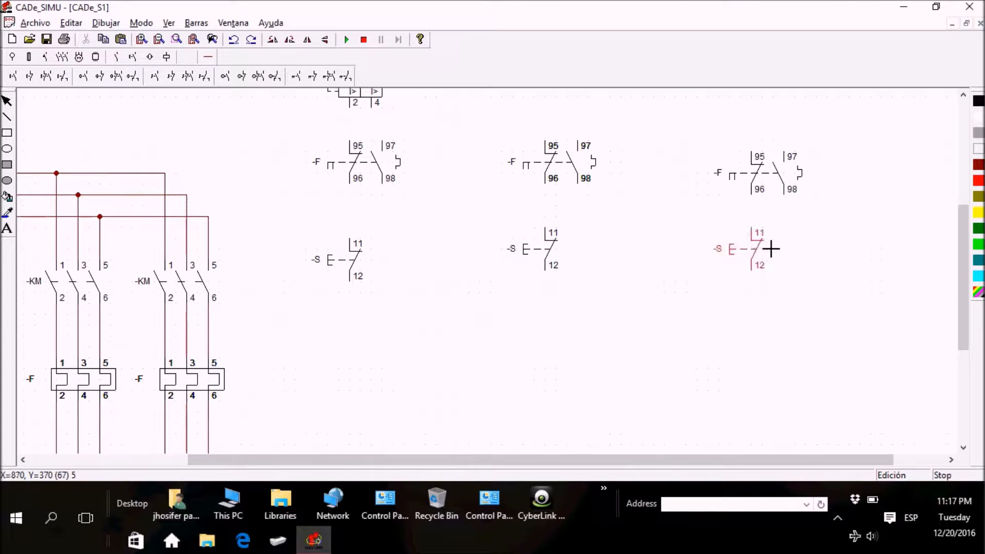
{"action": "left_click", "coordinate": [769, 249]}
Step: Lower the three normally closed pushbuttons slightly and align them at the same height
{"action": "left_click_drag", "start_coordinate": [554, 249], "coordinate": [555, 270]}
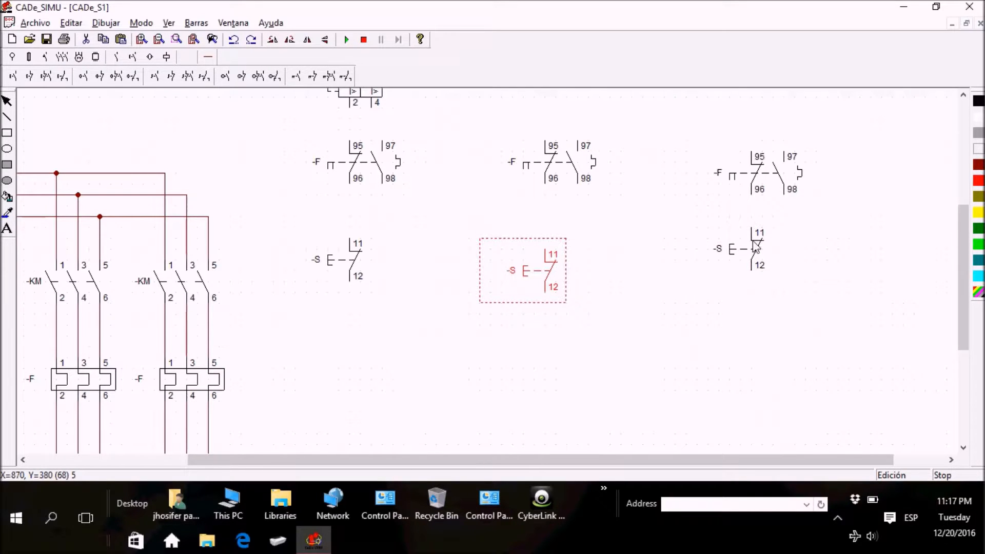
{"action": "left_click_drag", "start_coordinate": [755, 248], "coordinate": [757, 260]}
{"action": "left_click_drag", "start_coordinate": [338, 270], "coordinate": [353, 277]}
{"action": "left_click", "coordinate": [617, 337]}
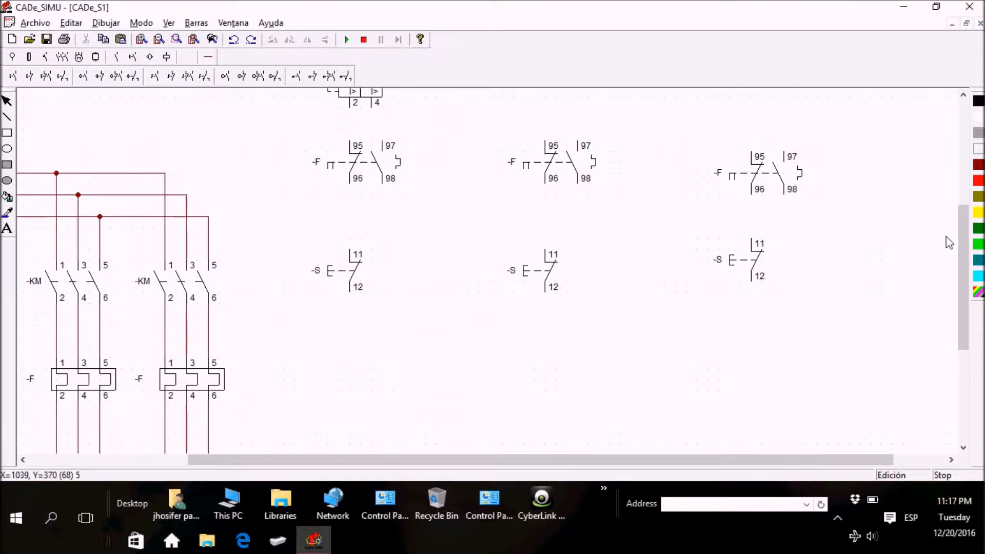
{"action": "left_click_drag", "start_coordinate": [961, 251], "coordinate": [962, 291]}
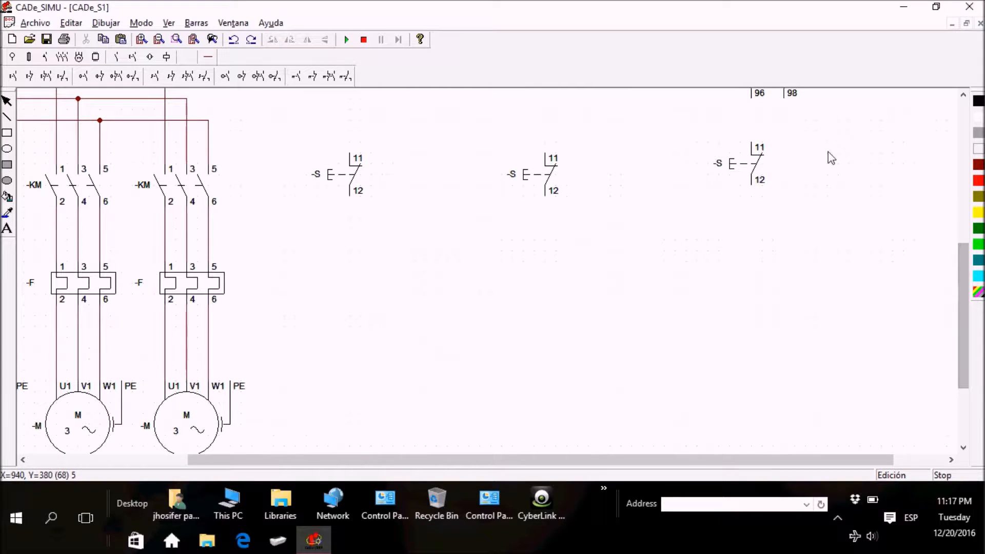
{"action": "left_click_drag", "start_coordinate": [764, 167], "coordinate": [754, 184]}
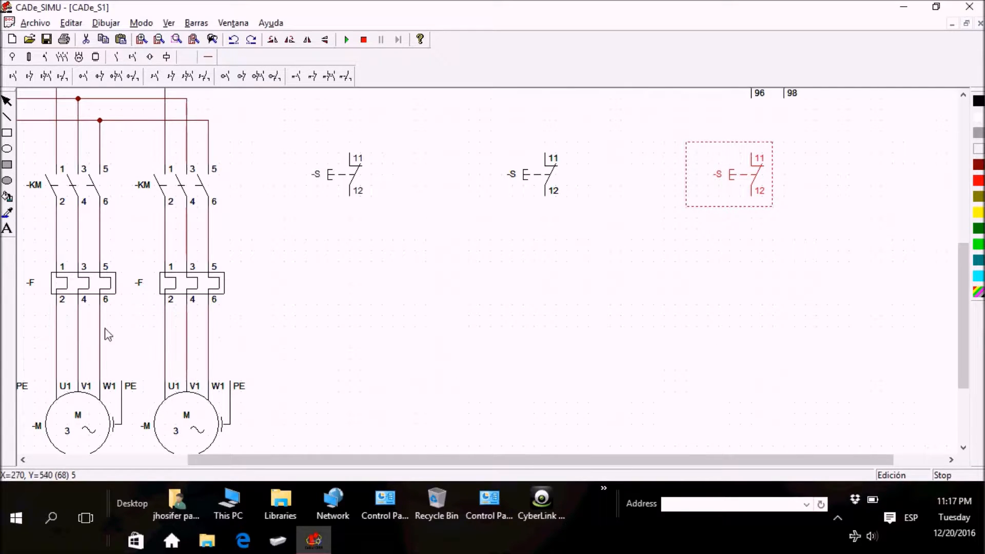
Step: Place three normally open pushbuttons (13-14), one below each normally closed pushbutton
{"action": "left_click", "coordinate": [14, 76]}
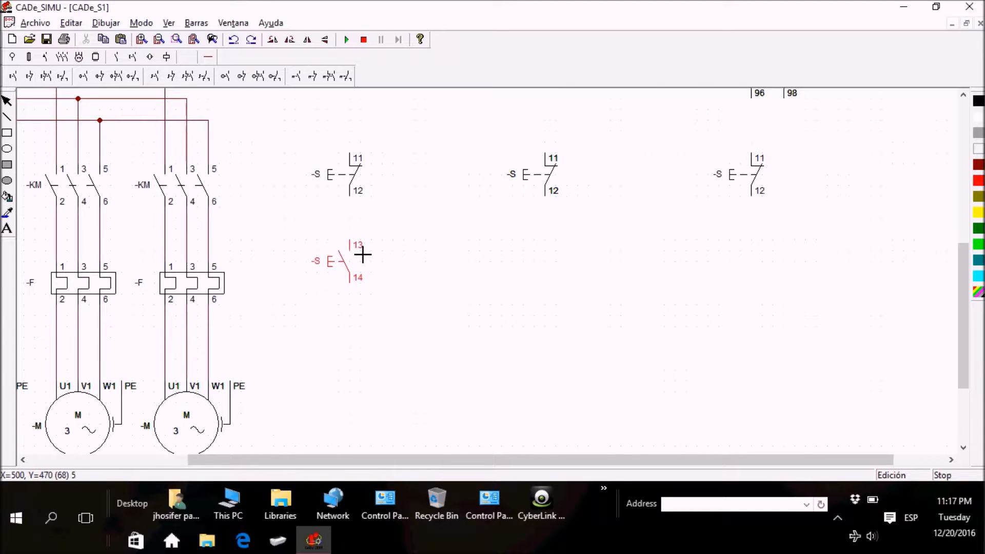
{"action": "left_click", "coordinate": [565, 244]}
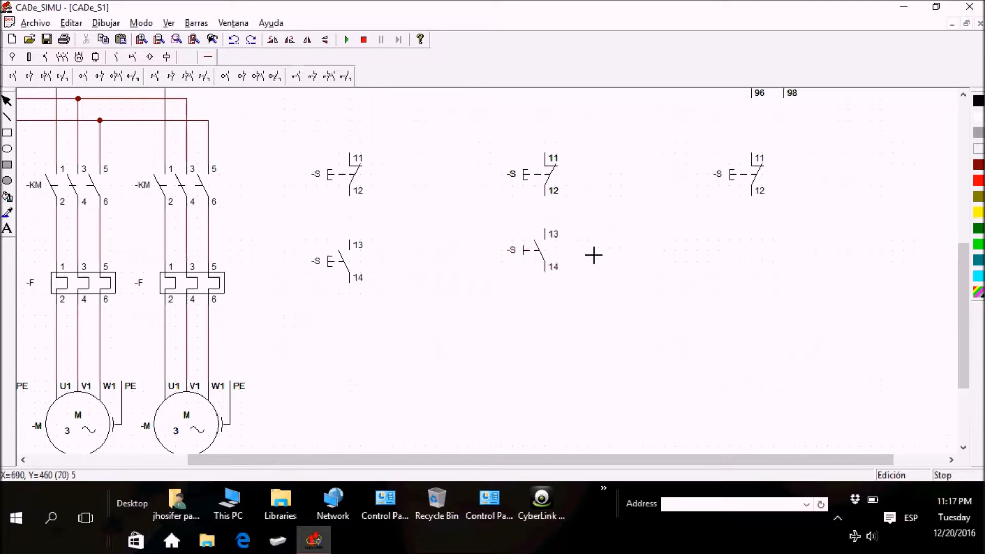
{"action": "left_click", "coordinate": [770, 246]}
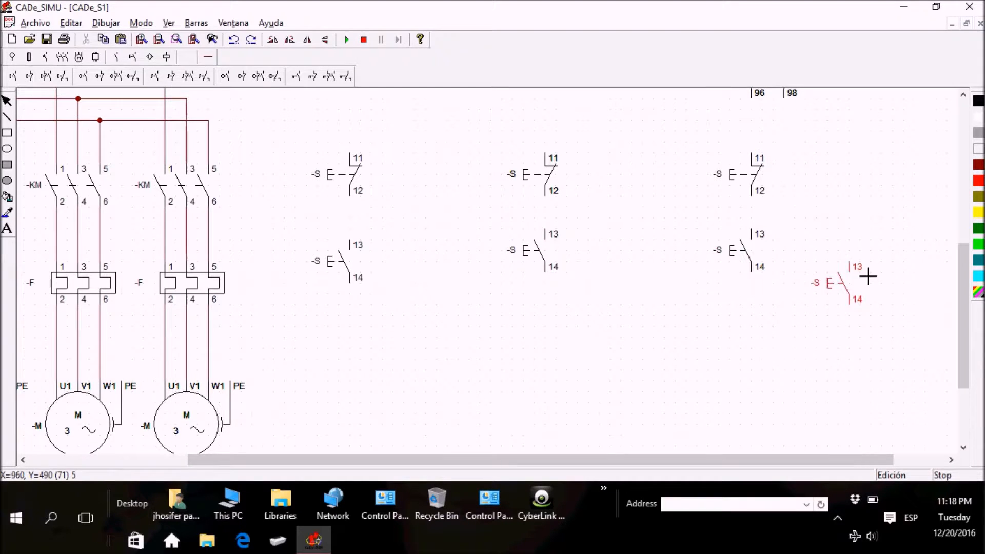
Step: Place three coils (A1-A2) at the same height, one below each normally open pushbutton
{"action": "left_click_drag", "start_coordinate": [964, 271], "coordinate": [965, 316]}
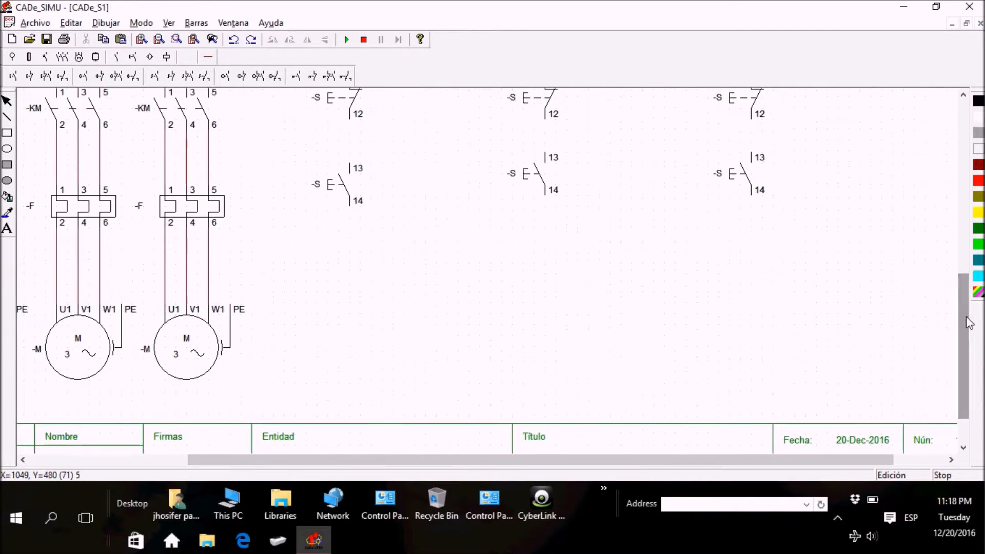
{"action": "left_click", "coordinate": [166, 56]}
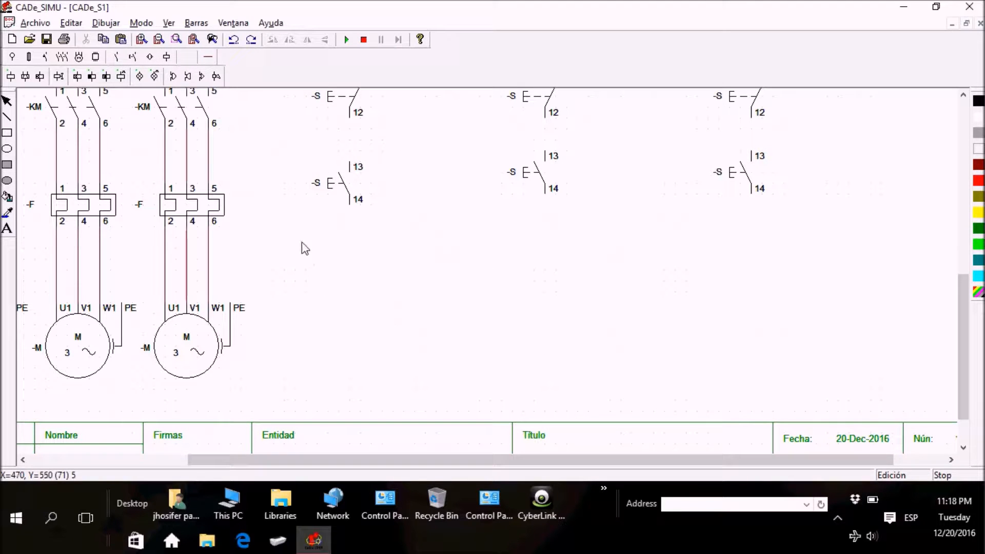
{"action": "left_click", "coordinate": [10, 76]}
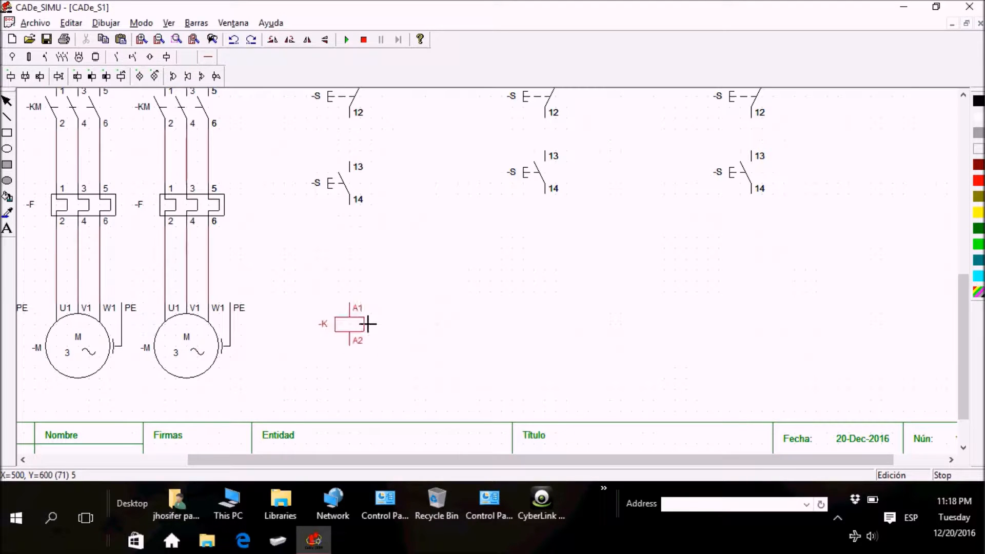
{"action": "left_click", "coordinate": [368, 323]}
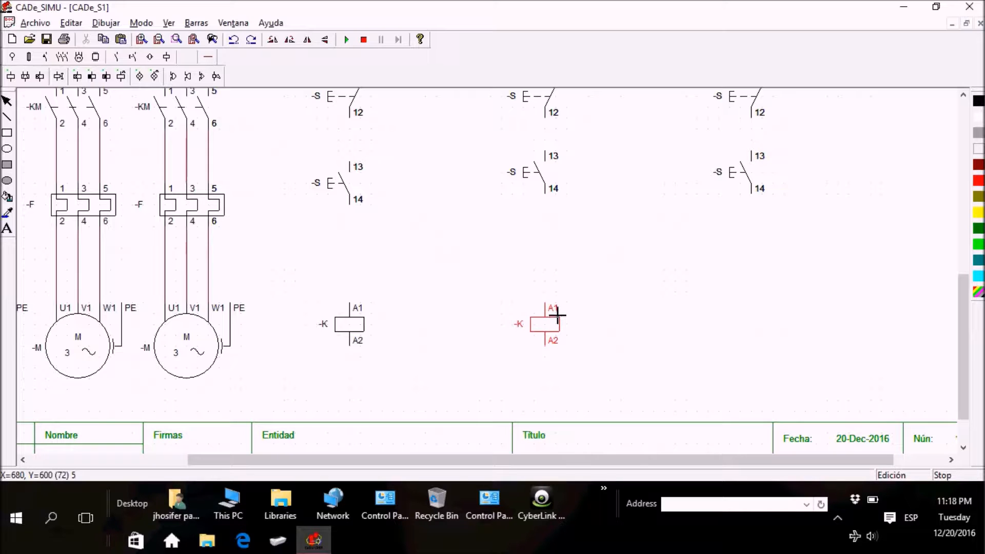
{"action": "left_click", "coordinate": [557, 313]}
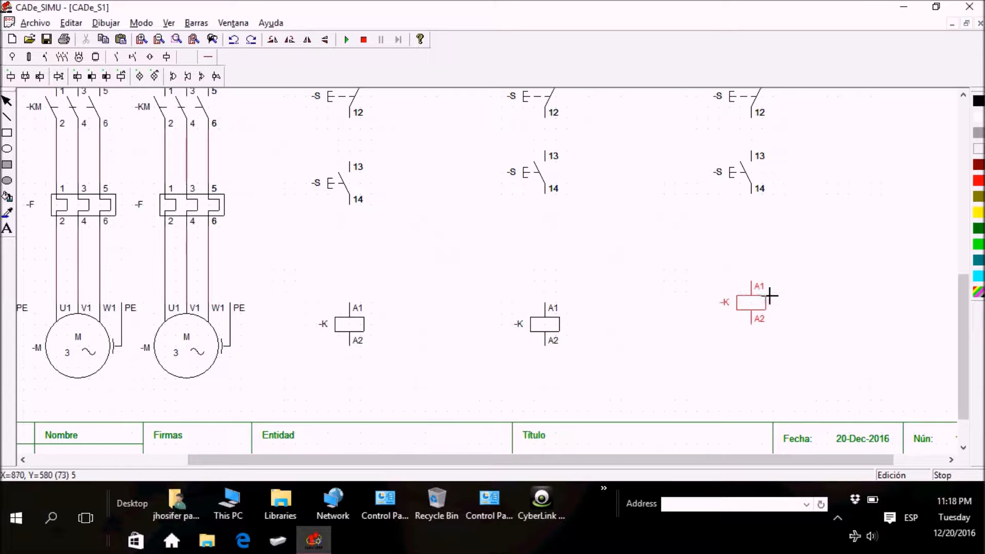
{"action": "left_click", "coordinate": [769, 319]}
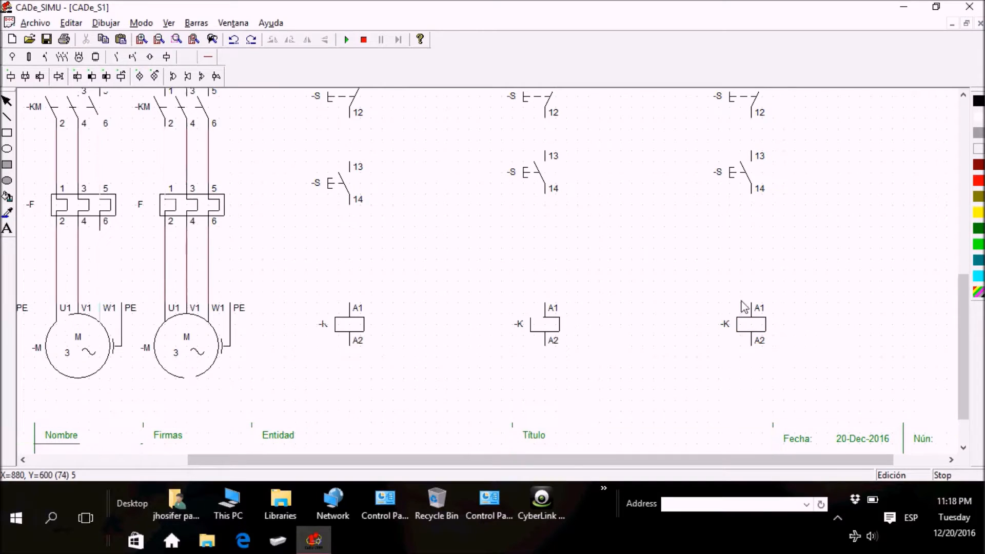
Step: Place six indicator lamps (X1-X2) level with the coils, two beside each coil
{"action": "left_click", "coordinate": [139, 76]}
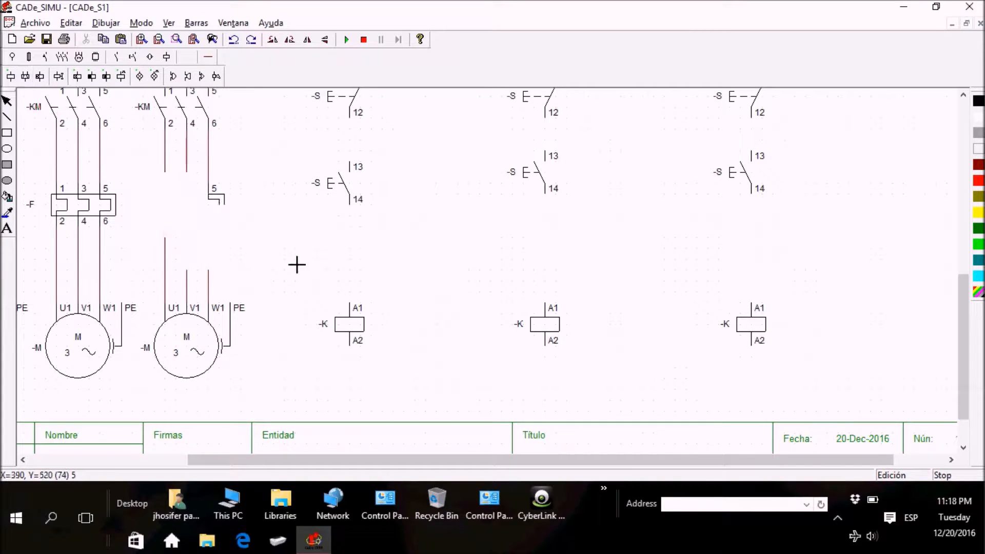
{"action": "left_click", "coordinate": [430, 322]}
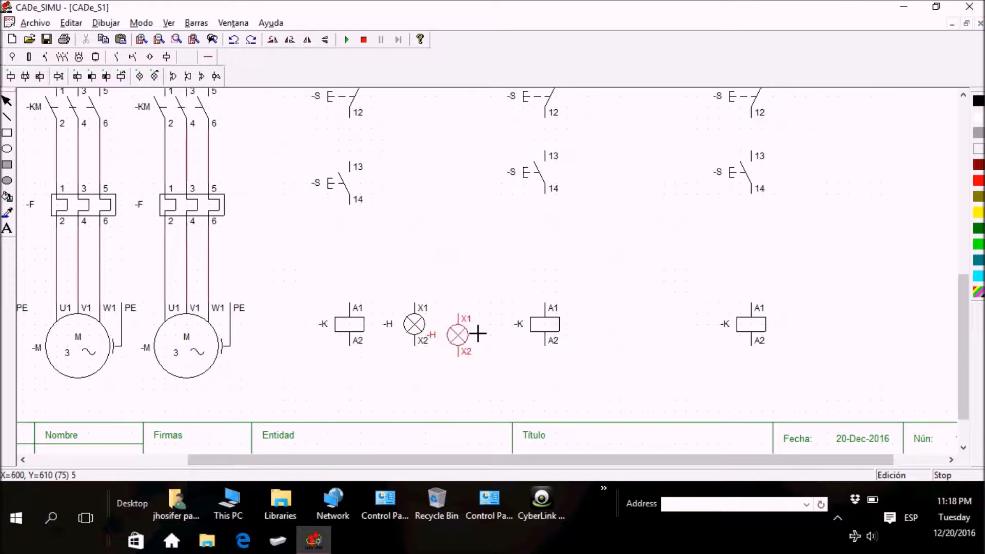
{"action": "left_click", "coordinate": [484, 319]}
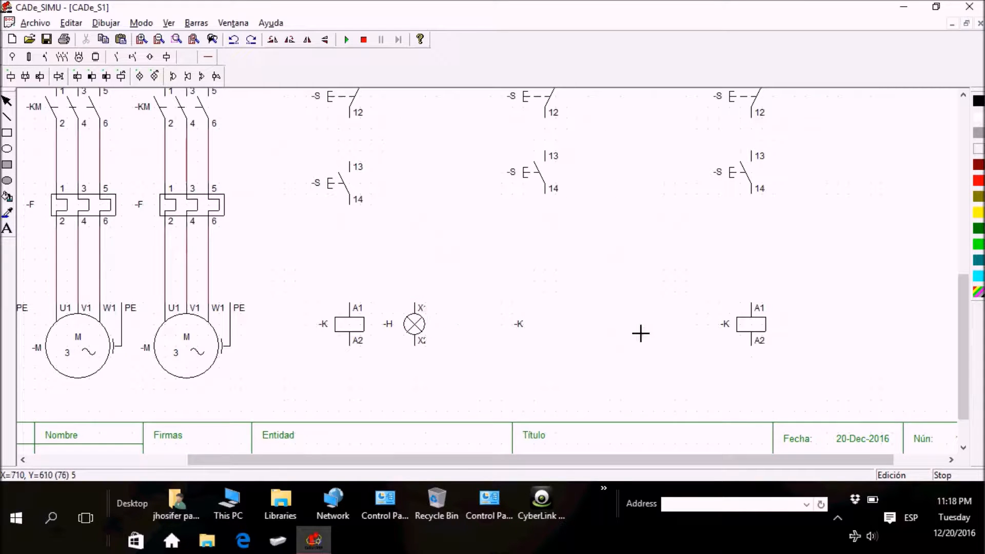
{"action": "left_click", "coordinate": [633, 322]}
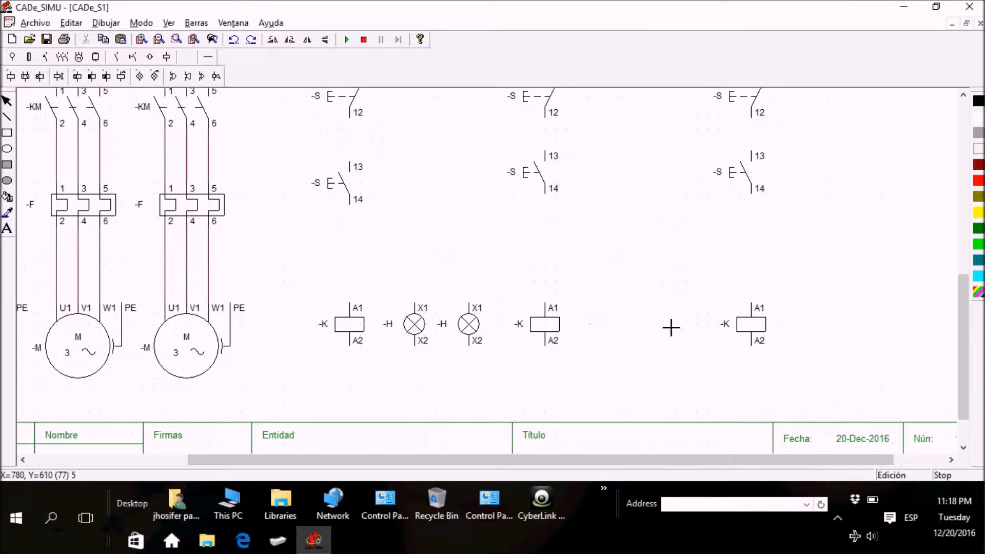
{"action": "left_click", "coordinate": [691, 318]}
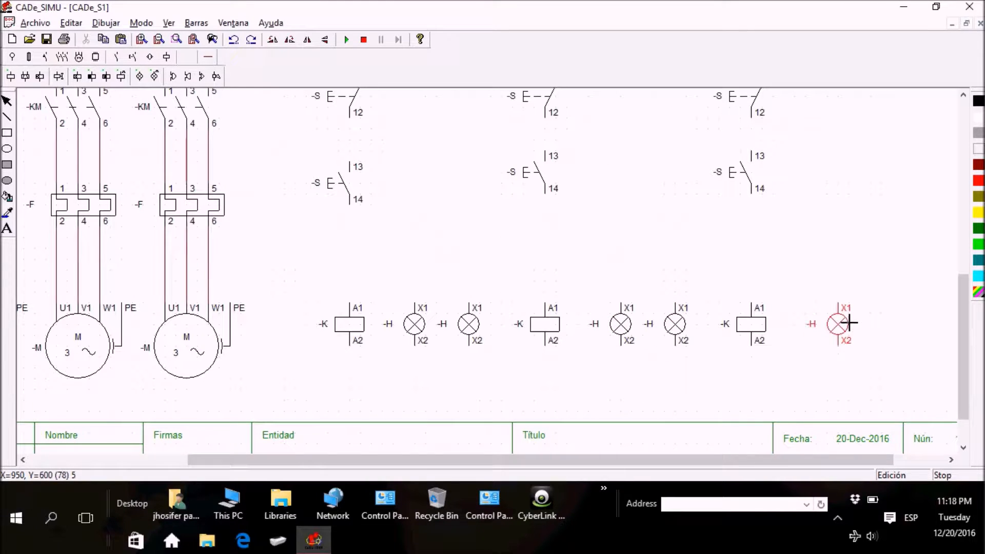
{"action": "left_click", "coordinate": [849, 322]}
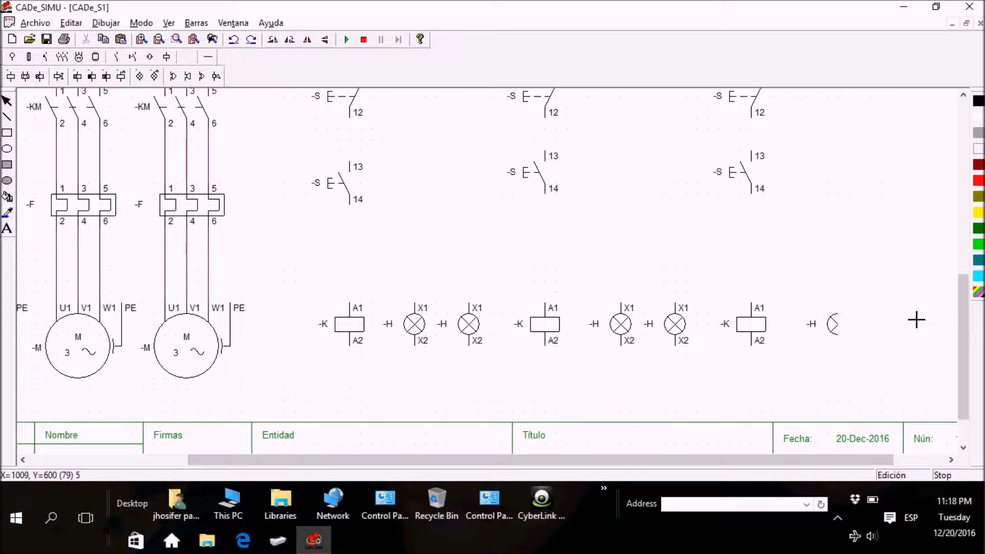
{"action": "left_click", "coordinate": [921, 321]}
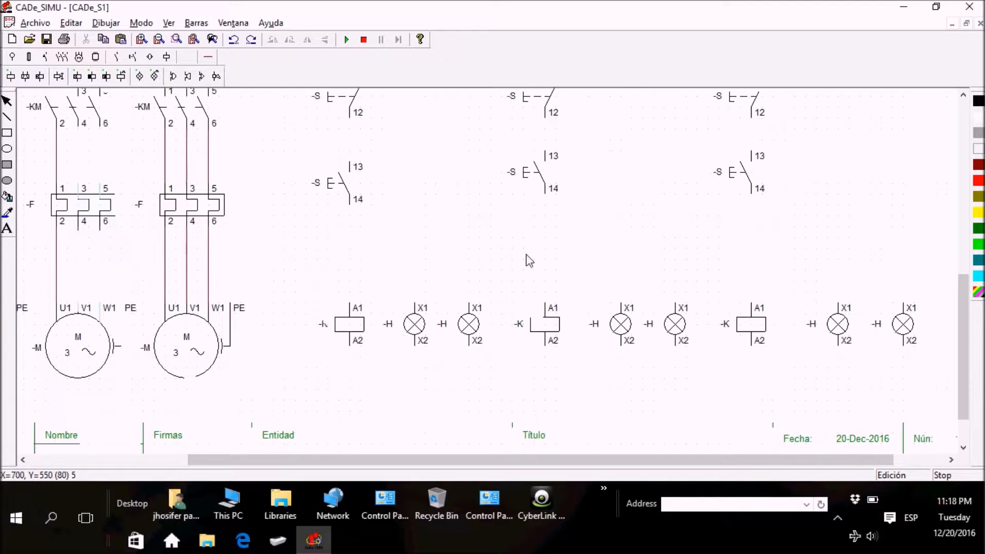
Step: Place normally open contacts (13-14) beside the first start pushbutton, below the second start pushbutton, and beside the second stop and start pushbuttons
{"action": "scroll", "coordinate": [971, 338], "scroll_direction": "up", "scroll_amount": 3}
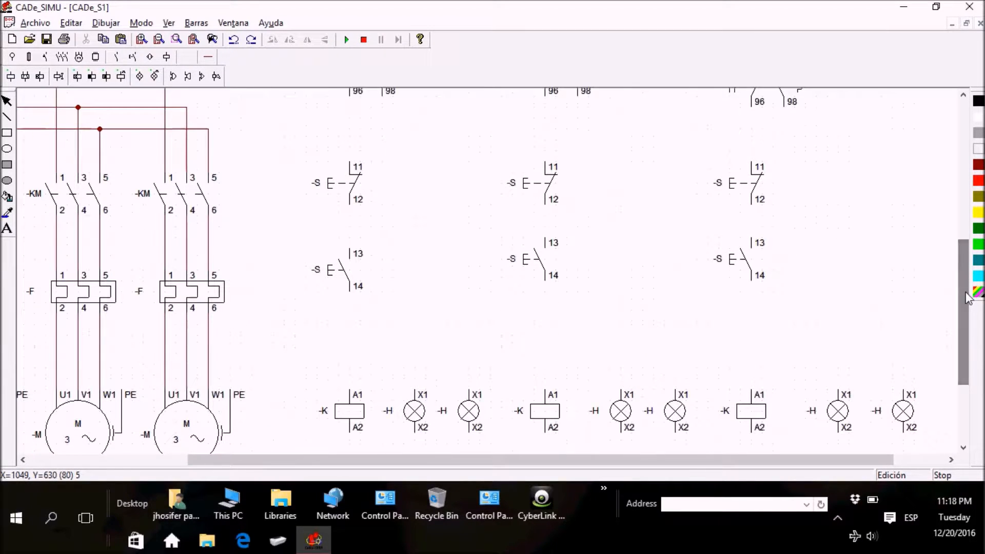
{"action": "left_click", "coordinate": [117, 56]}
{"action": "left_click", "coordinate": [18, 80]}
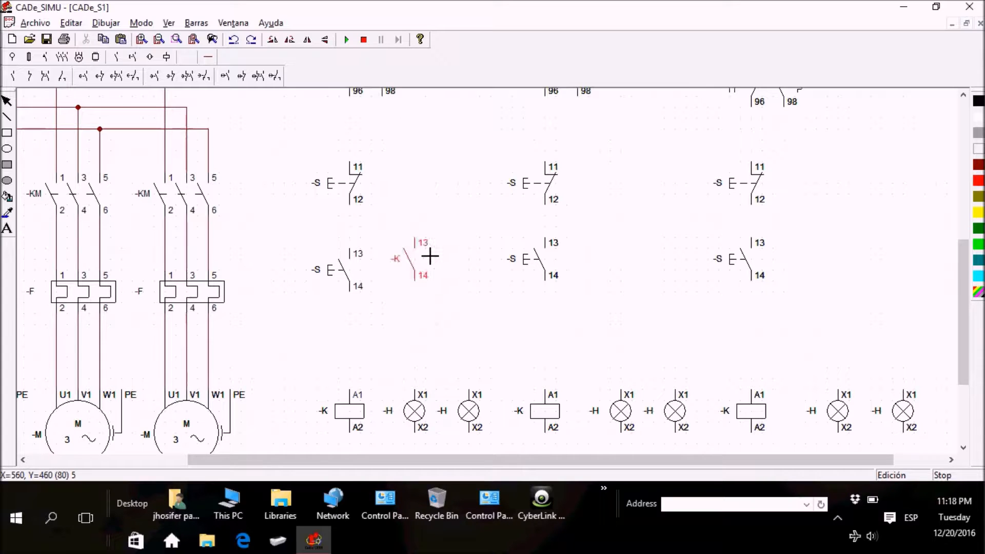
{"action": "left_click", "coordinate": [429, 261]}
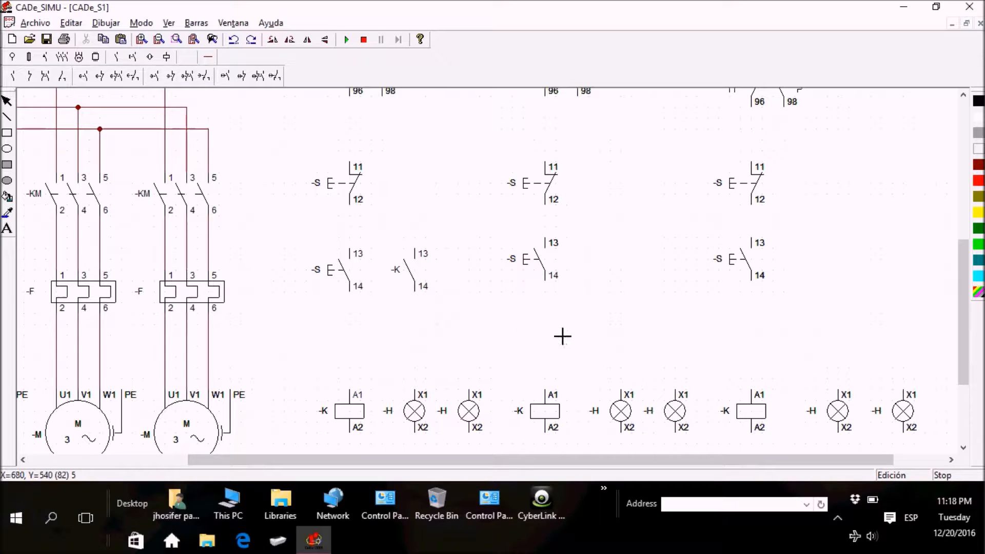
{"action": "left_click", "coordinate": [565, 327]}
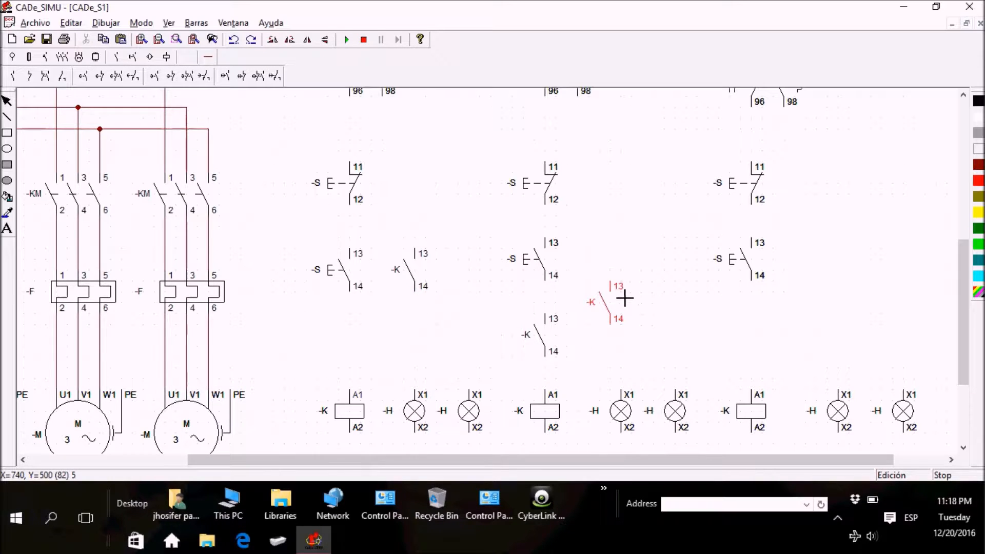
{"action": "left_click", "coordinate": [635, 177]}
{"action": "left_click", "coordinate": [639, 265]}
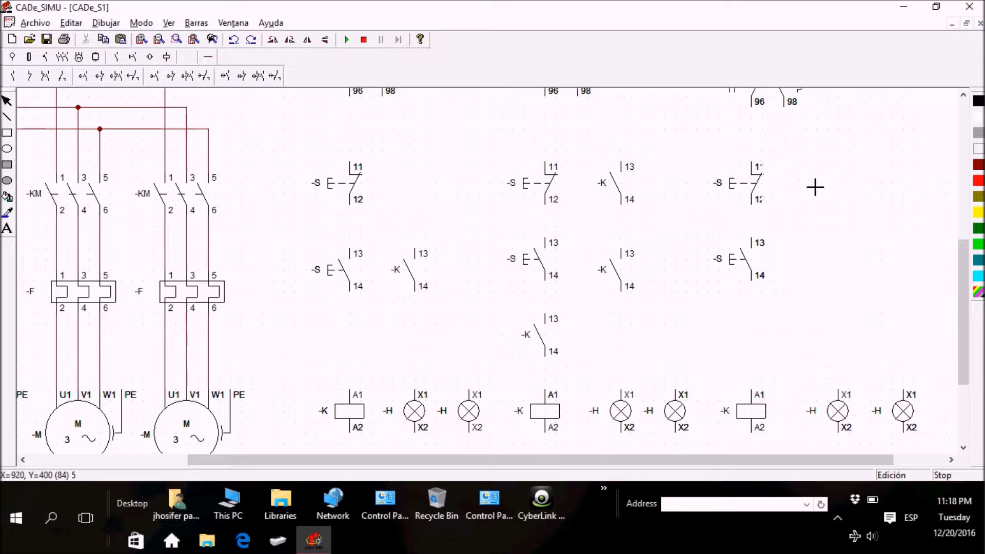
Step: Place three normally open contacts (13-14) in the third branch: below the start pushbutton and beside the start and stop pushbuttons
{"action": "left_click", "coordinate": [770, 333]}
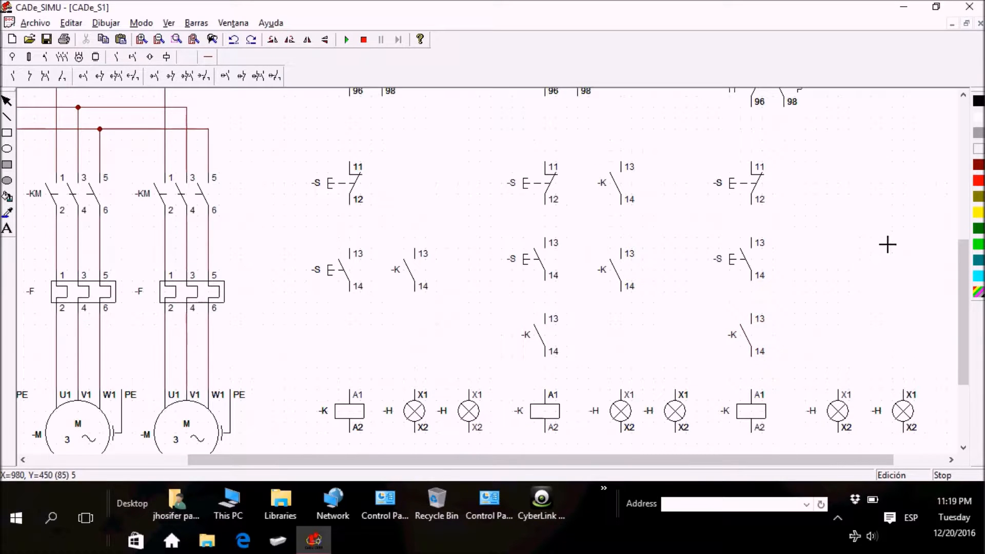
{"action": "left_click", "coordinate": [843, 256]}
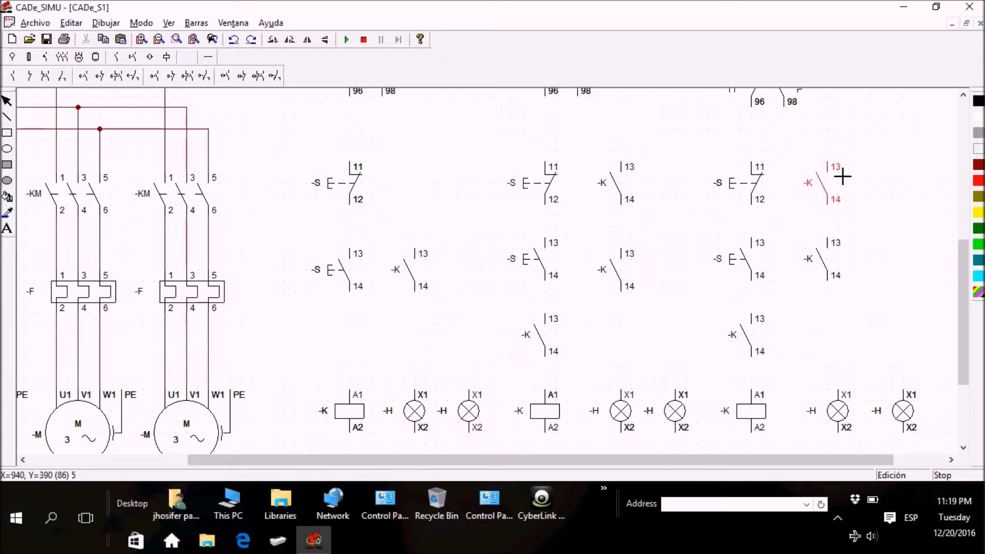
{"action": "left_click", "coordinate": [842, 177]}
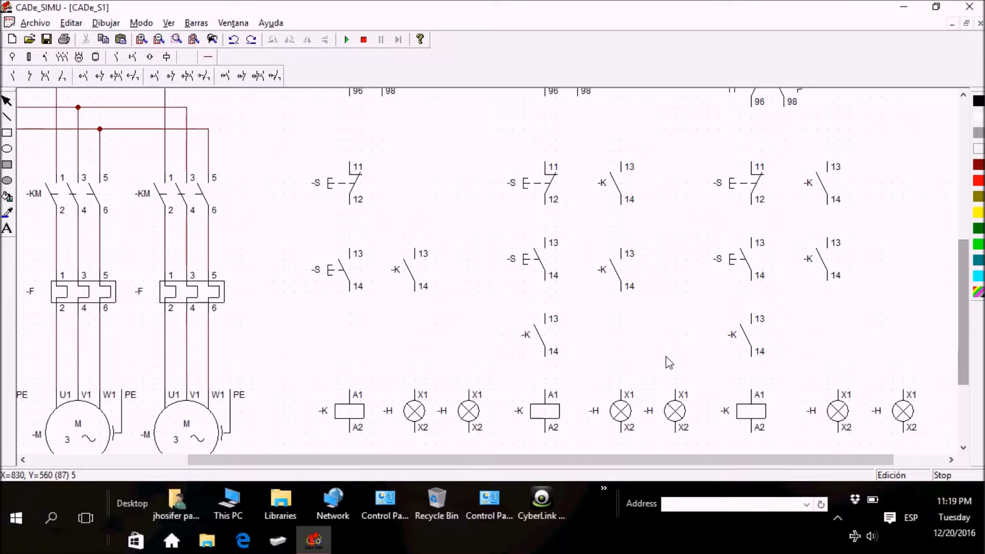
Step: Lower the three coils and six lamps slightly, aligning the coils and the first four lamps at the same height
{"action": "left_click_drag", "start_coordinate": [967, 308], "coordinate": [961, 362]}
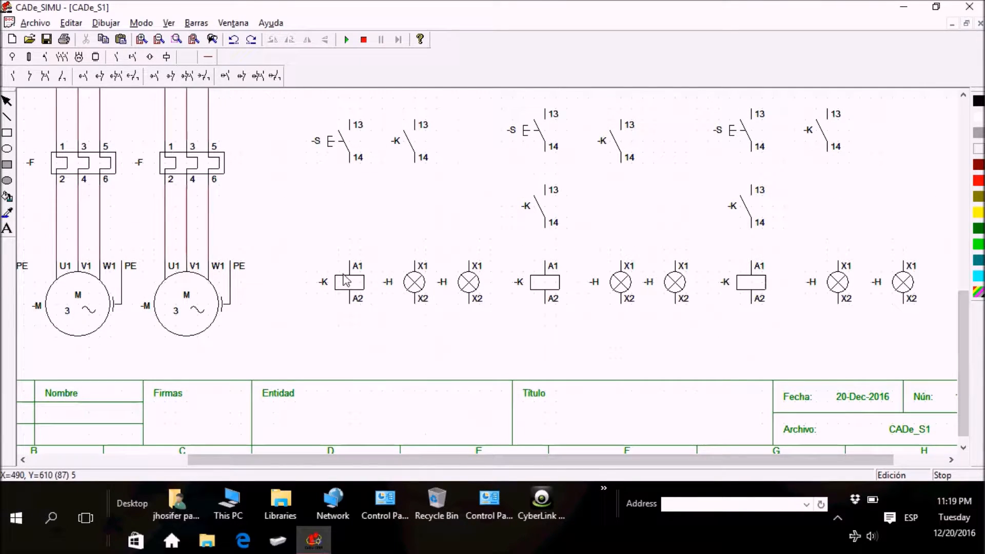
{"action": "left_click_drag", "start_coordinate": [354, 283], "coordinate": [354, 293]}
{"action": "left_click_drag", "start_coordinate": [418, 282], "coordinate": [408, 303]}
{"action": "left_click_drag", "start_coordinate": [463, 285], "coordinate": [463, 306]}
{"action": "left_click_drag", "start_coordinate": [544, 283], "coordinate": [542, 307]}
{"action": "left_click_drag", "start_coordinate": [619, 284], "coordinate": [617, 317]}
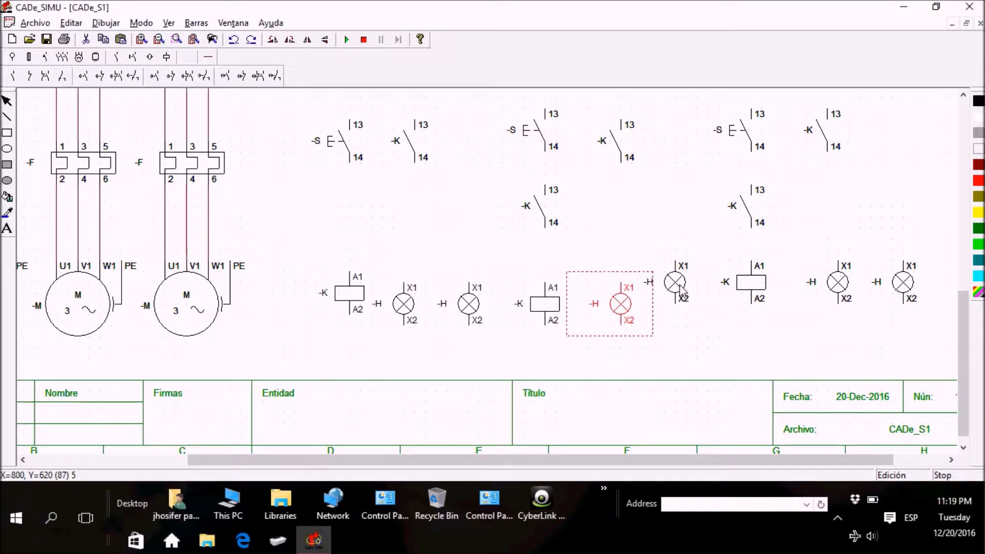
{"action": "left_click_drag", "start_coordinate": [677, 286], "coordinate": [681, 316]}
{"action": "left_click_drag", "start_coordinate": [750, 291], "coordinate": [749, 314]}
{"action": "left_click_drag", "start_coordinate": [838, 282], "coordinate": [838, 294]}
{"action": "left_click_drag", "start_coordinate": [913, 297], "coordinate": [913, 308]}
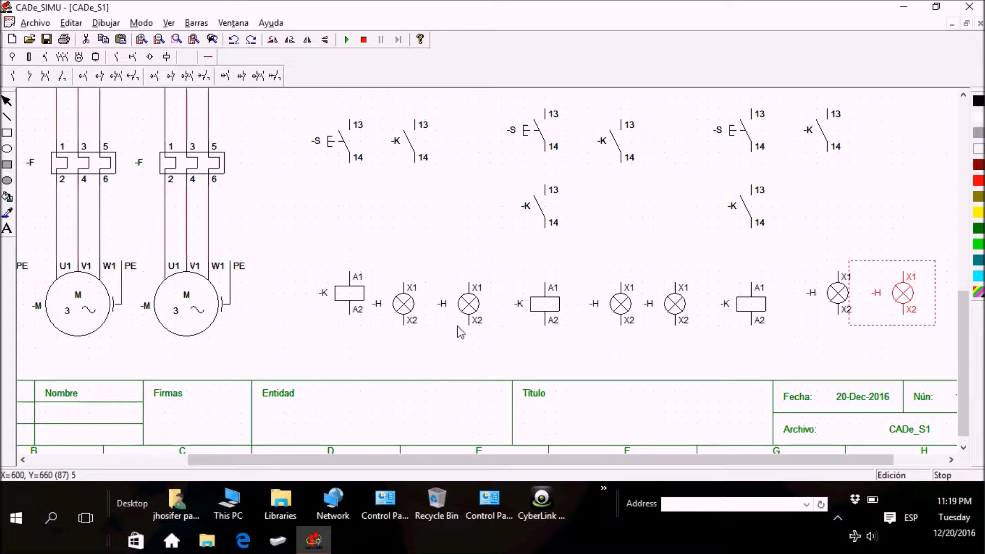
{"action": "left_click_drag", "start_coordinate": [353, 303], "coordinate": [353, 314]}
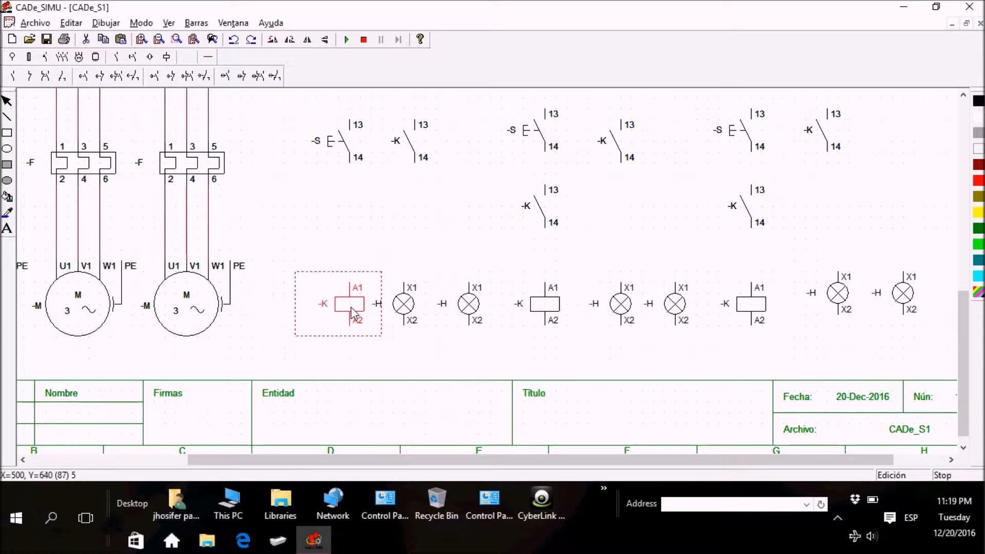
Step: Bring up the wiring components for connecting the control circuit, with its L-N supply and two-pole breaker in view
{"action": "left_click_drag", "start_coordinate": [965, 359], "coordinate": [962, 253]}
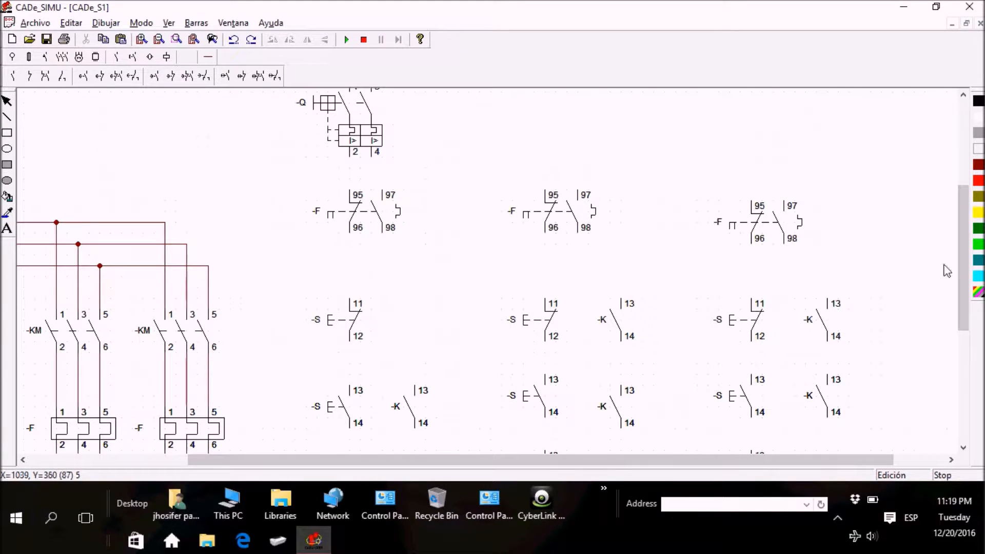
{"action": "left_click_drag", "start_coordinate": [963, 285], "coordinate": [965, 248]}
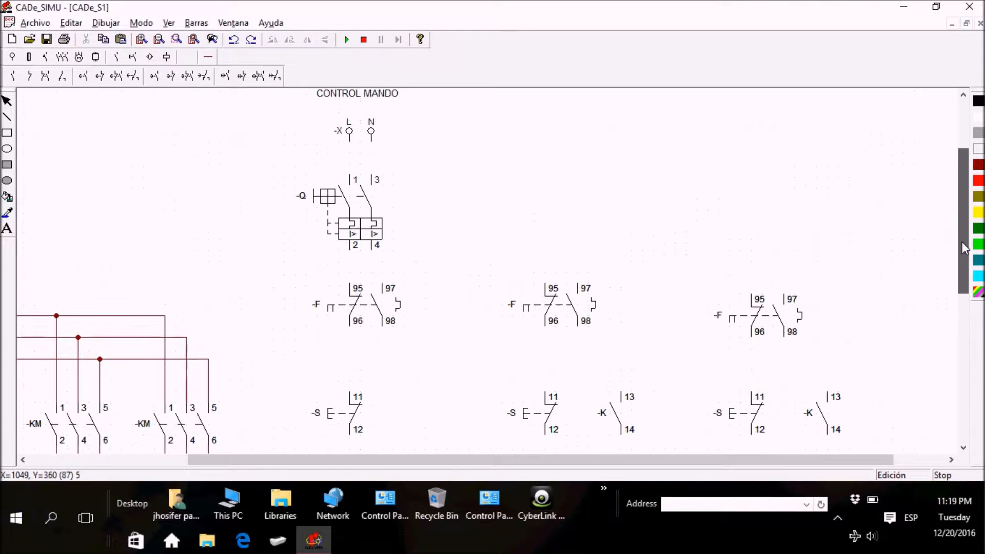
{"action": "left_click", "coordinate": [208, 56]}
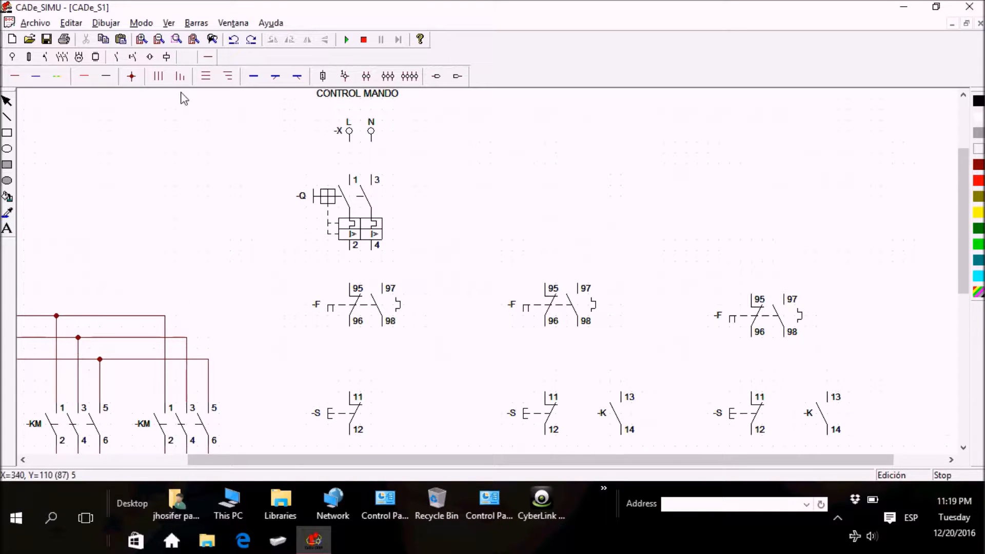
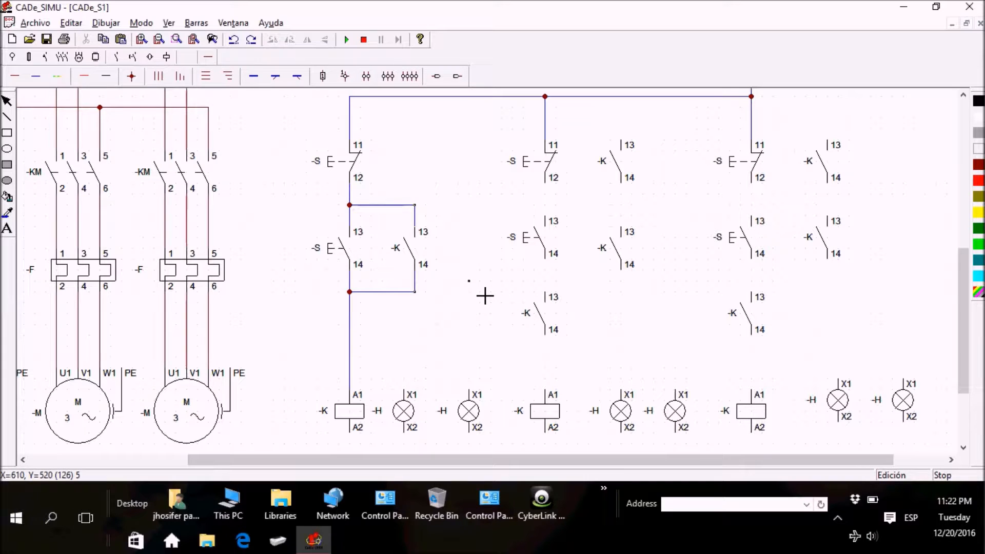
Step: Draw the return line from the first coil's A2 beneath all coils and lamps, and connect the last two lamps' X2 to it
{"action": "left_click_drag", "start_coordinate": [962, 296], "coordinate": [963, 320]}
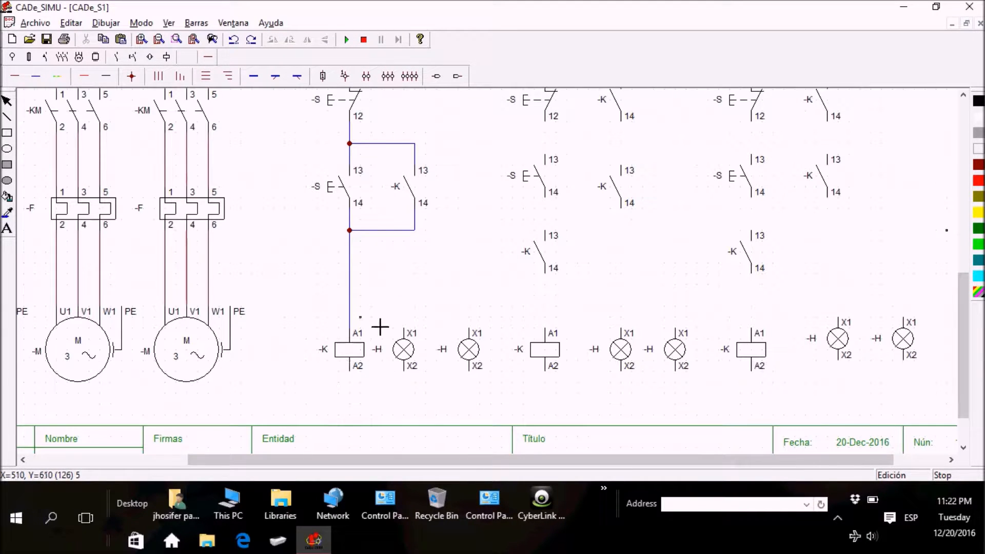
{"action": "left_click_drag", "start_coordinate": [368, 391], "coordinate": [364, 405]}
{"action": "left_click_drag", "start_coordinate": [368, 408], "coordinate": [919, 401]}
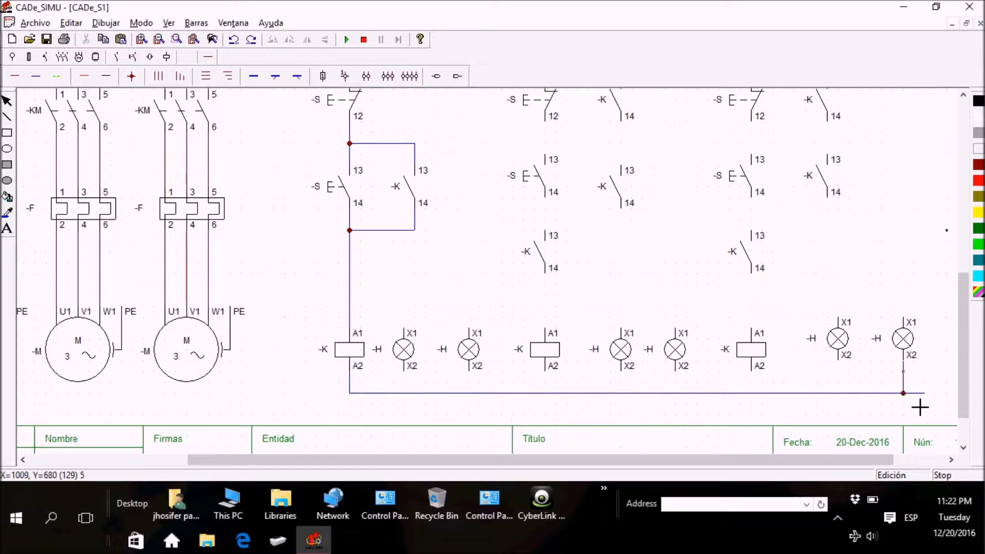
{"action": "left_click_drag", "start_coordinate": [856, 397], "coordinate": [859, 406]}
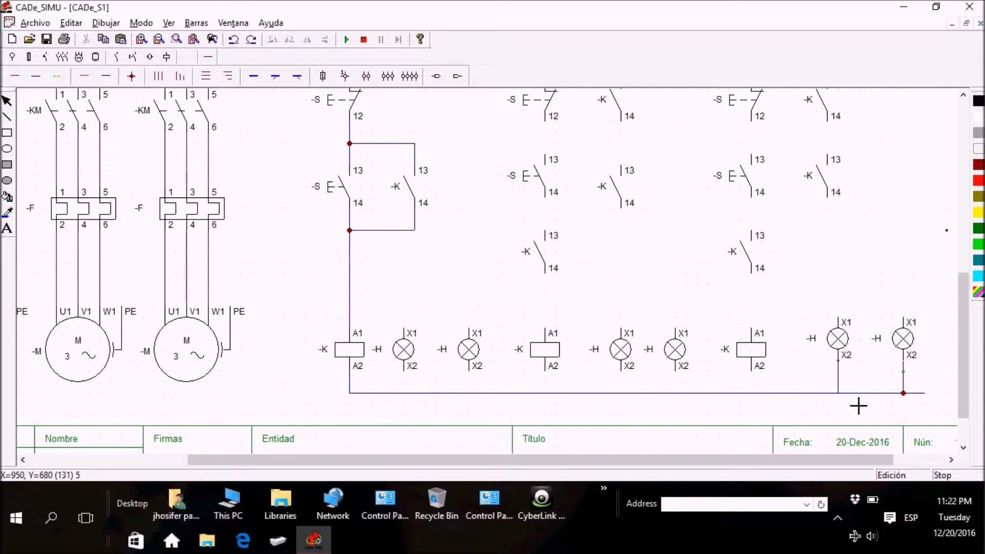
Step: Delete the two vertical wires joining the last two lamps to the return line
{"action": "left_click", "coordinate": [838, 385]}
{"action": "key", "text": "Delete"}
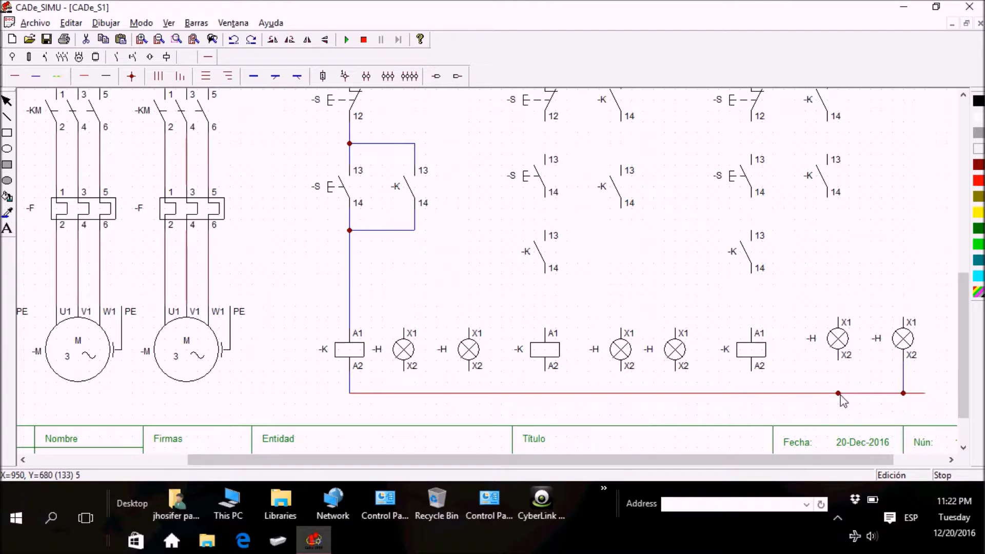
{"action": "left_click", "coordinate": [904, 383]}
{"action": "key", "text": "Delete"}
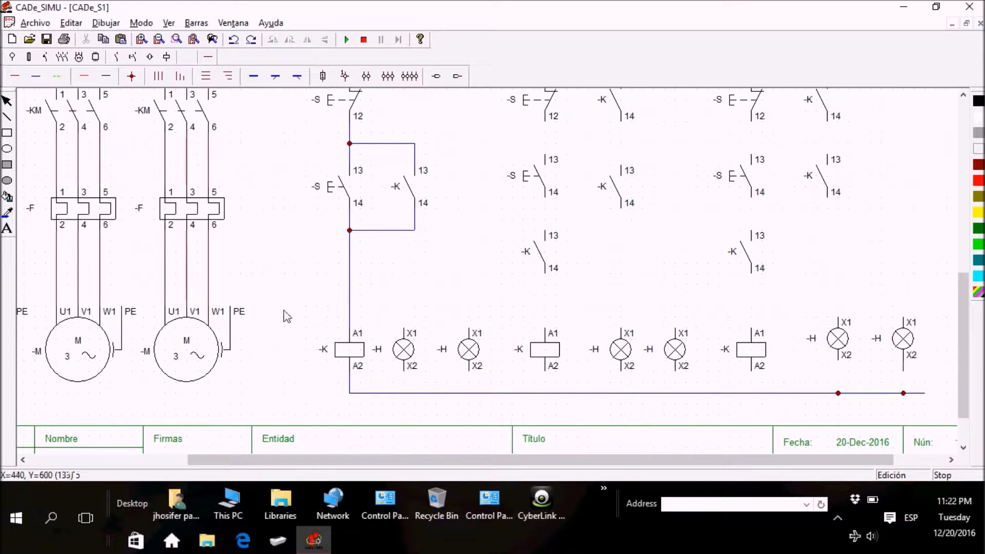
Step: With neutral cable, connect the first lamp's X2 to the return line and its X1 to the wire below the first holding contact
{"action": "left_click", "coordinate": [36, 79]}
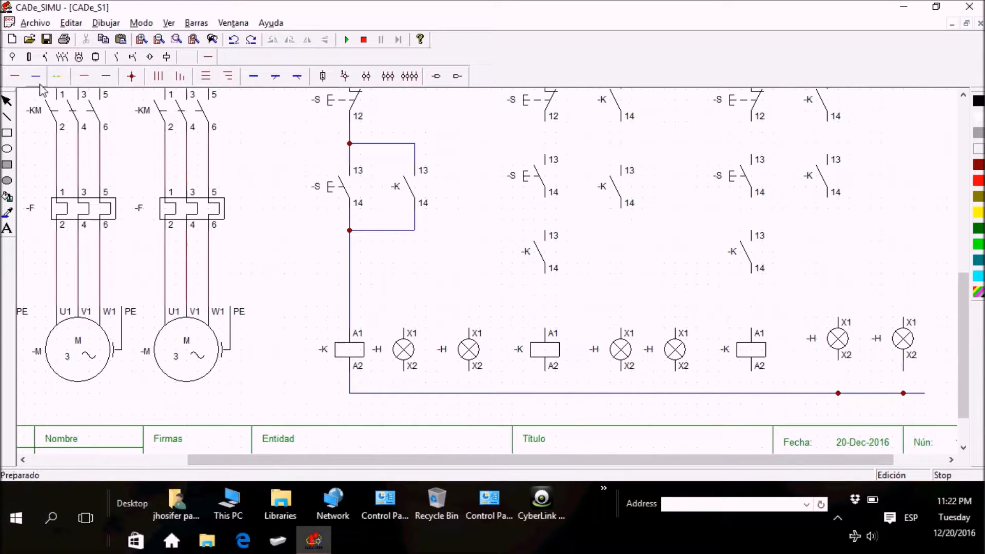
{"action": "left_click_drag", "start_coordinate": [416, 387], "coordinate": [418, 401]}
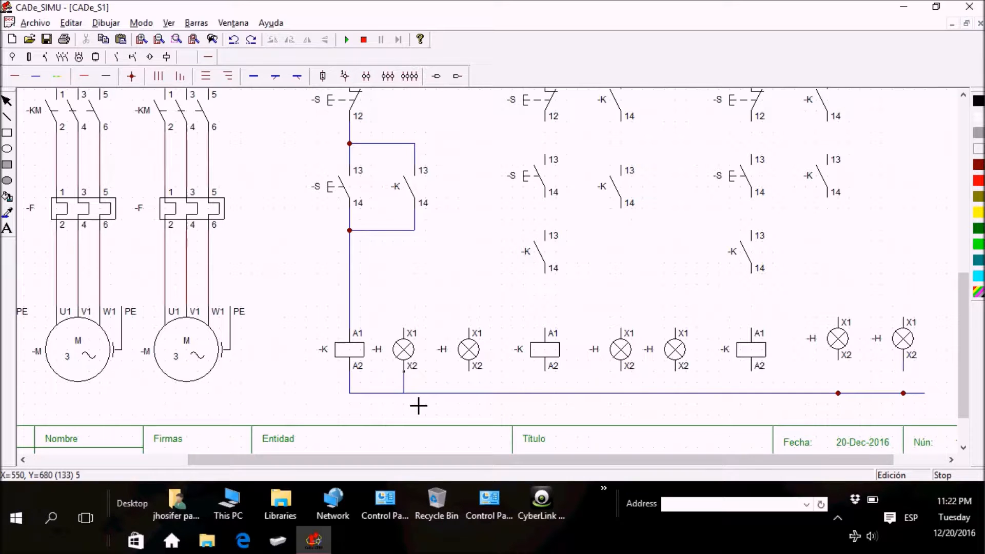
{"action": "left_click_drag", "start_coordinate": [422, 343], "coordinate": [424, 244]}
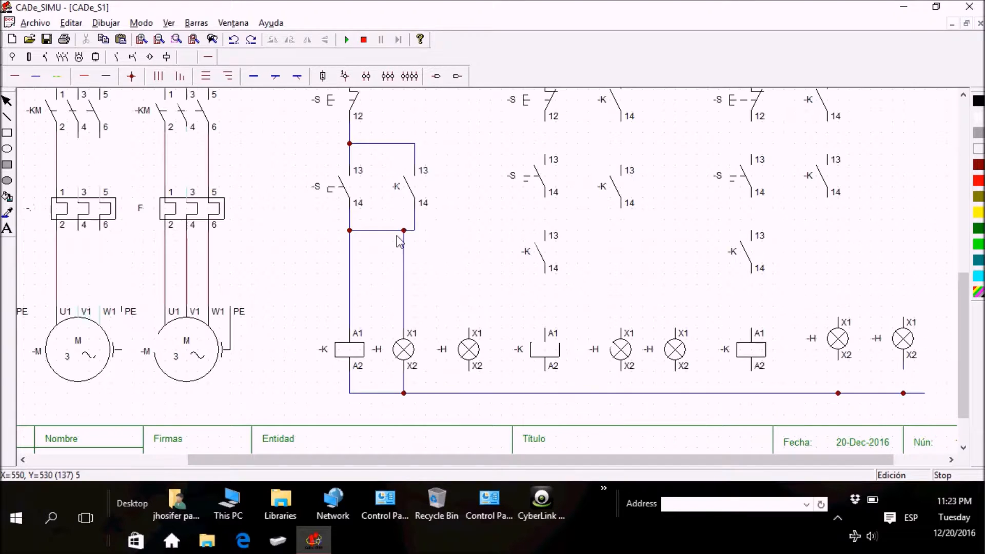
{"action": "left_click_drag", "start_coordinate": [962, 403], "coordinate": [963, 374]}
{"action": "left_click", "coordinate": [322, 165]}
{"action": "double_click", "coordinate": [322, 164]}
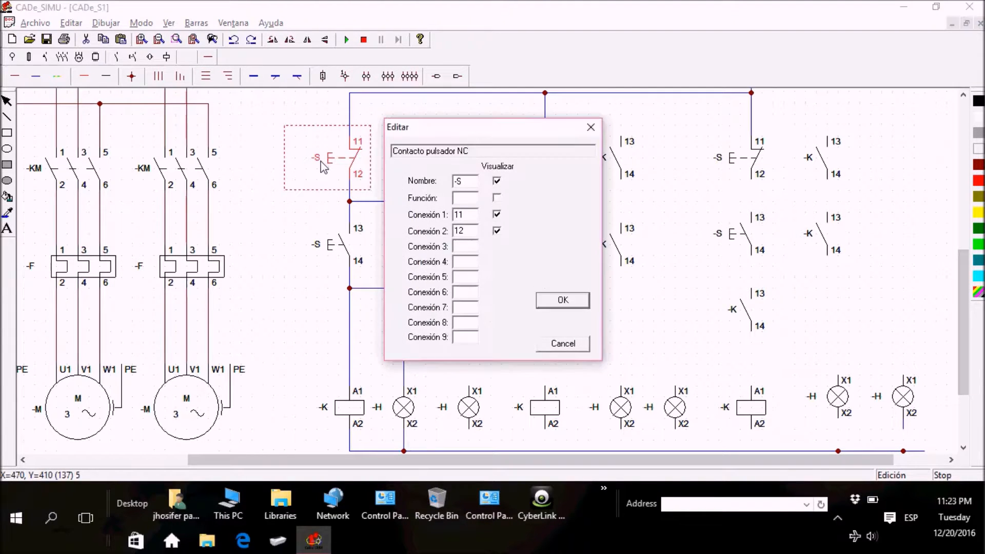
{"action": "left_click", "coordinate": [564, 346]}
{"action": "left_click", "coordinate": [450, 284]}
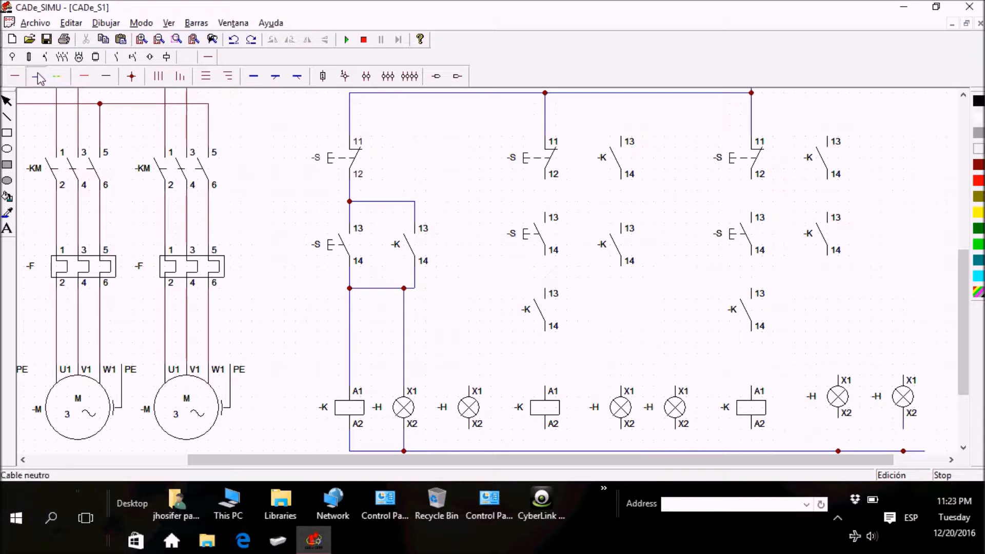
Step: Wire the second branch in series from stop pushbutton through start pushbutton, contact and coil, down to the return line
{"action": "left_click_drag", "start_coordinate": [559, 194], "coordinate": [563, 227]}
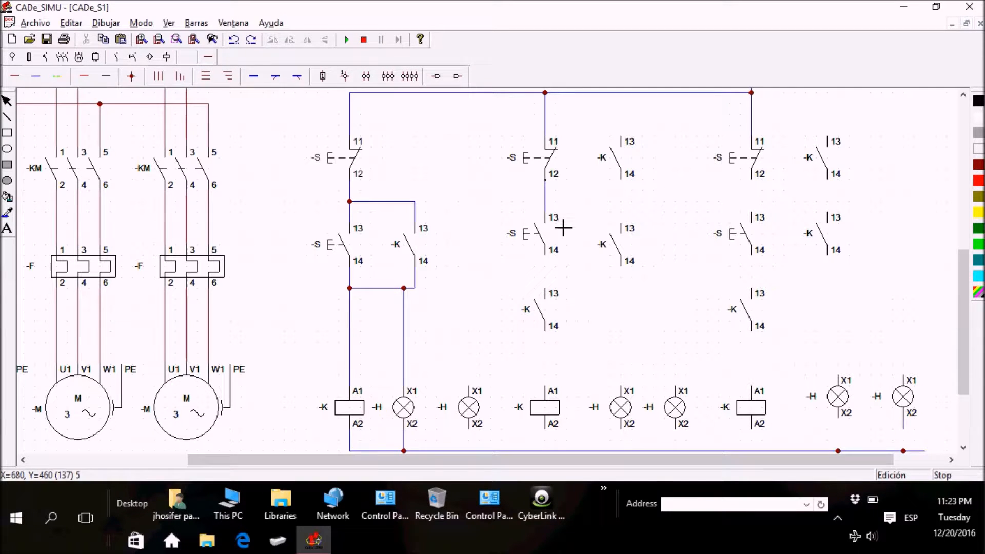
{"action": "left_click_drag", "start_coordinate": [560, 276], "coordinate": [562, 301]}
{"action": "left_click_drag", "start_coordinate": [563, 349], "coordinate": [562, 400]}
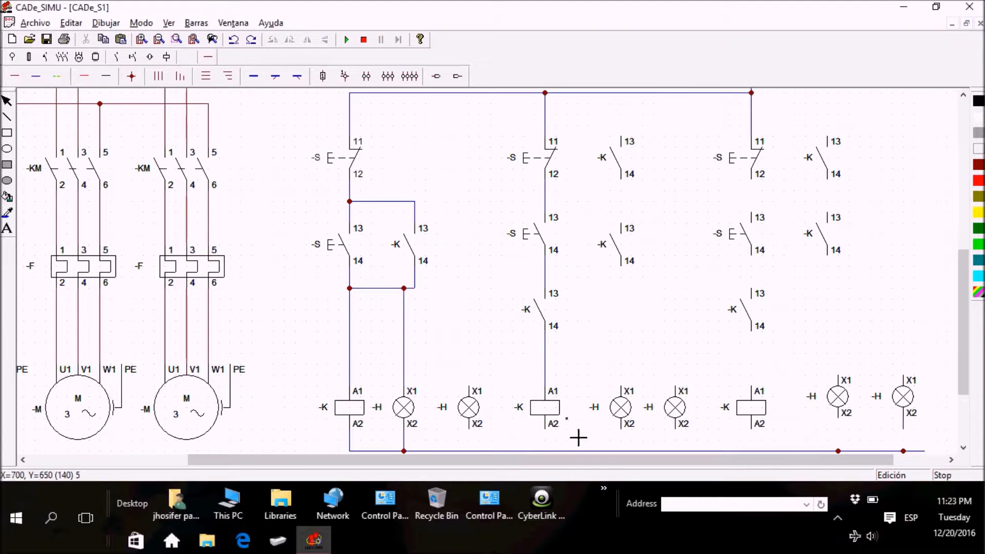
{"action": "scroll", "coordinate": [962, 322], "scroll_direction": "down", "scroll_amount": 2}
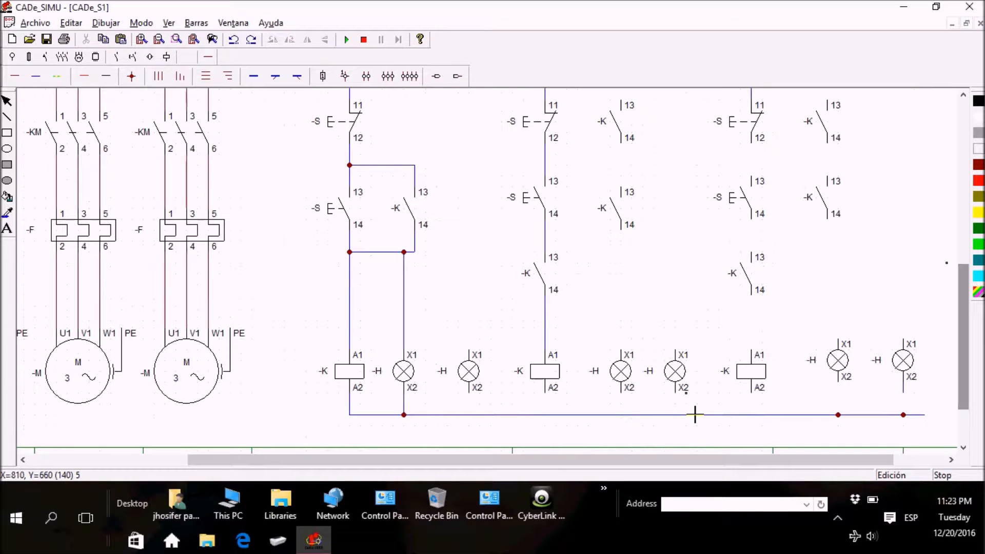
{"action": "left_click", "coordinate": [556, 416]}
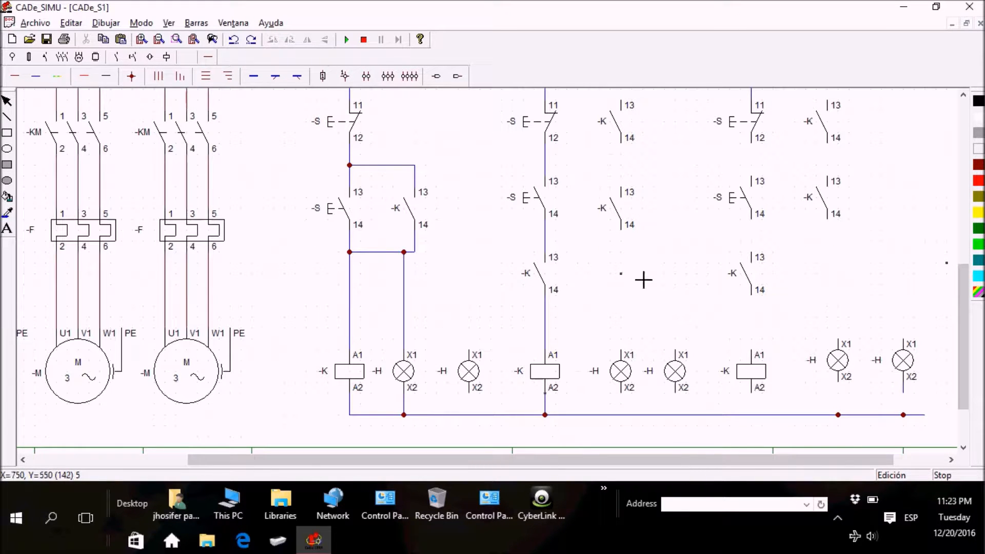
Step: Wire the second branch's holding contact to the coil line and the adjacent lamp's X1 with a junction, and the lamp's X2 to the return line
{"action": "mouse_move", "coordinate": [638, 246]}
{"action": "left_mouse_down"}
{"action": "mouse_move", "coordinate": [634, 334]}
{"action": "mouse_move", "coordinate": [558, 332]}
{"action": "left_mouse_up"}
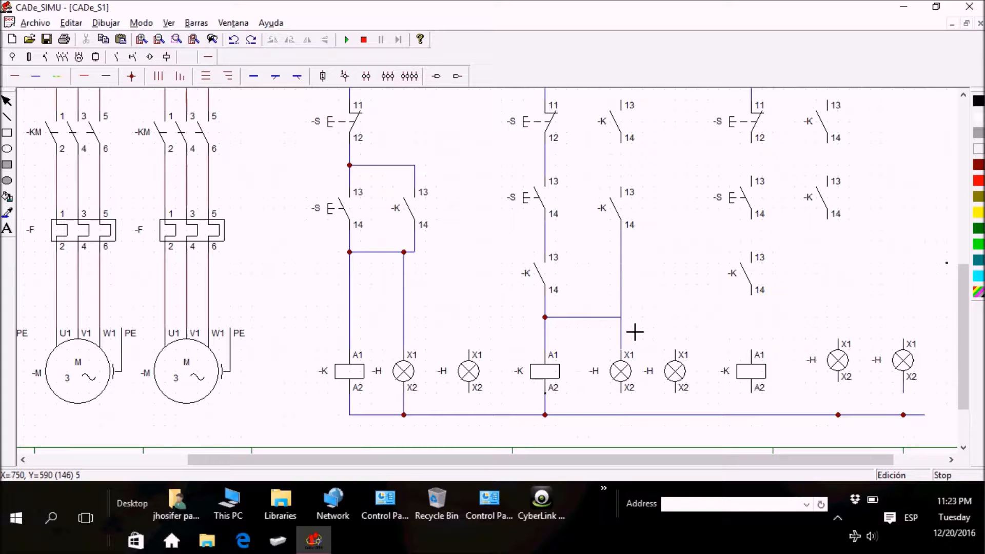
{"action": "left_click", "coordinate": [131, 76]}
{"action": "left_click", "coordinate": [641, 336]}
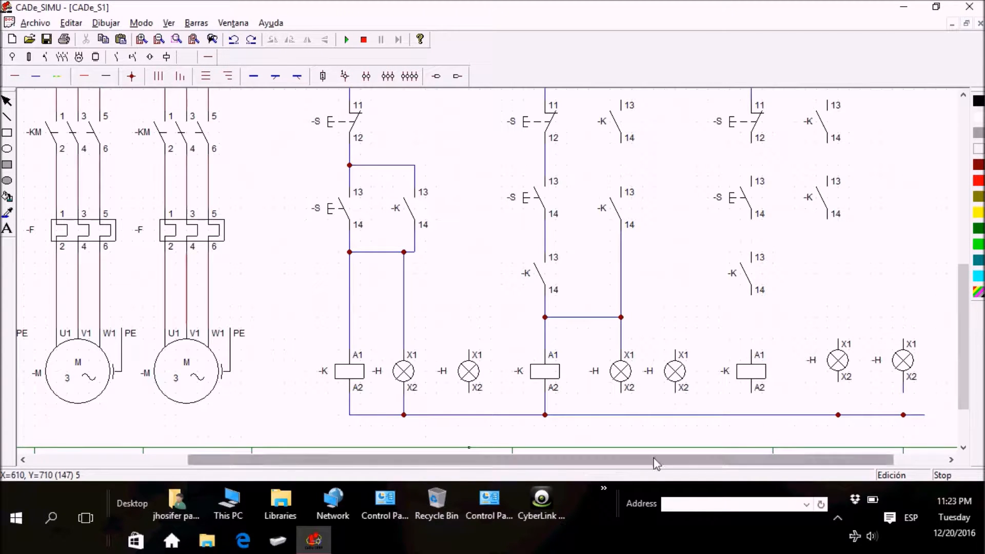
{"action": "left_click", "coordinate": [636, 431]}
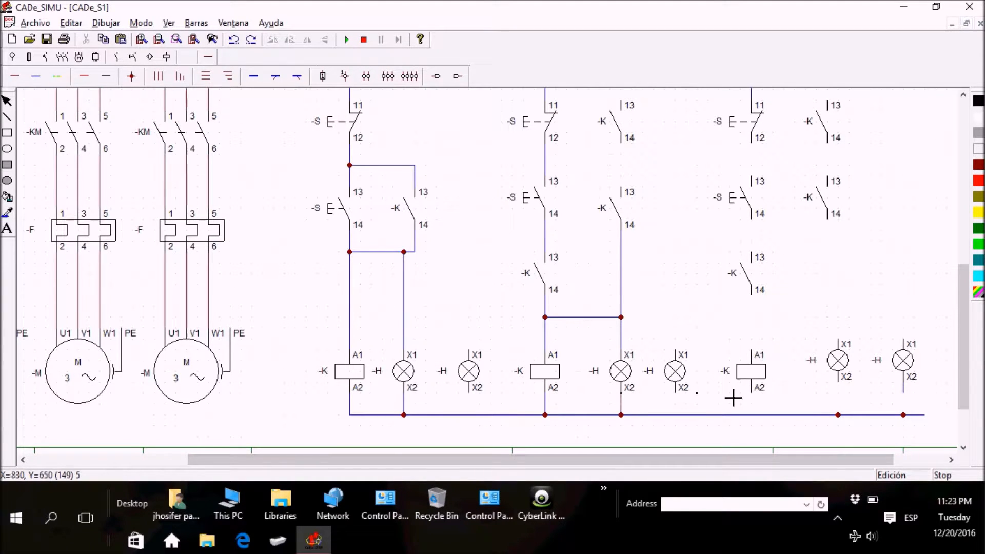
{"action": "left_click_drag", "start_coordinate": [965, 374], "coordinate": [964, 363]}
{"action": "left_click_drag", "start_coordinate": [965, 310], "coordinate": [967, 281]}
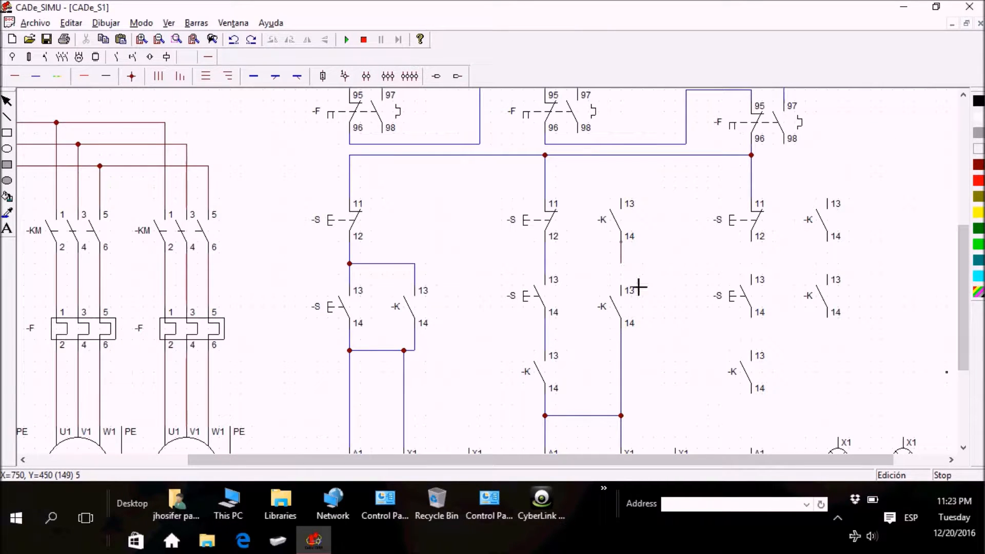
{"action": "left_click_drag", "start_coordinate": [637, 209], "coordinate": [635, 175]}
{"action": "right_click", "coordinate": [664, 293]}
{"action": "left_click", "coordinate": [623, 273]}
{"action": "key", "text": "Delete"}
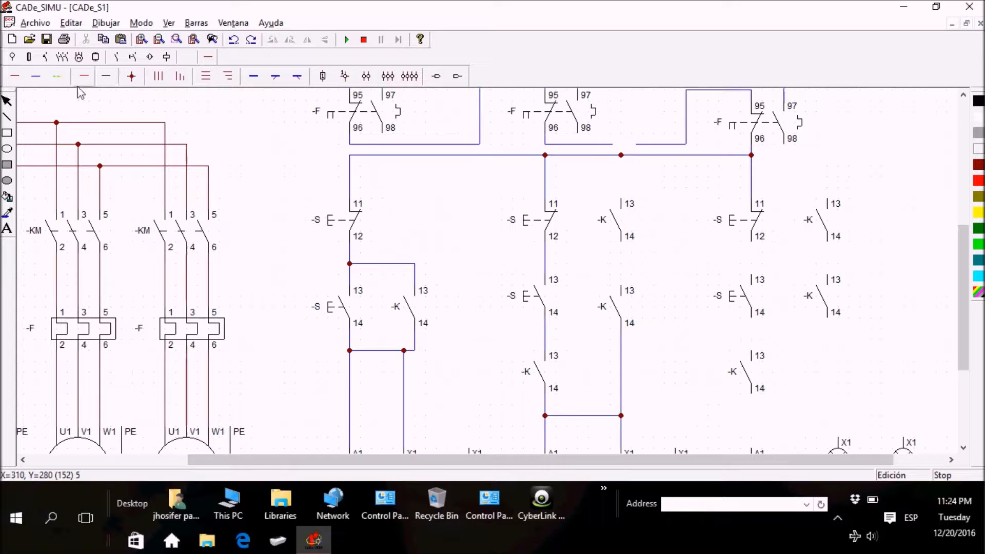
Step: With neutral cable, connect the second branch's two parallel contacts to each other, to the stop-start wire, and to the upper supply line
{"action": "left_click", "coordinate": [35, 77]}
{"action": "mouse_move", "coordinate": [636, 296]}
{"action": "left_mouse_down"}
{"action": "mouse_move", "coordinate": [637, 263]}
{"action": "mouse_move", "coordinate": [566, 281]}
{"action": "left_mouse_up"}
{"action": "left_click_drag", "start_coordinate": [637, 211], "coordinate": [635, 175]}
{"action": "right_click", "coordinate": [684, 222]}
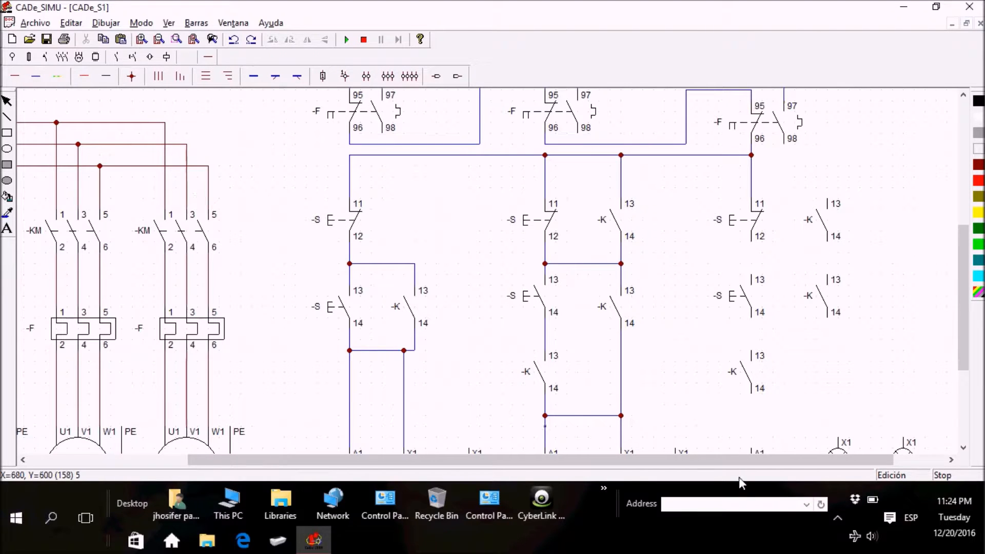
Step: Wire the third branch in series from stop pushbutton to coil, and link terminal 14 of the contact beside its start pushbutton to the coil line
{"action": "left_click", "coordinate": [748, 460]}
{"action": "left_click_drag", "start_coordinate": [749, 462], "coordinate": [787, 466]}
{"action": "left_click_drag", "start_coordinate": [963, 277], "coordinate": [971, 294]}
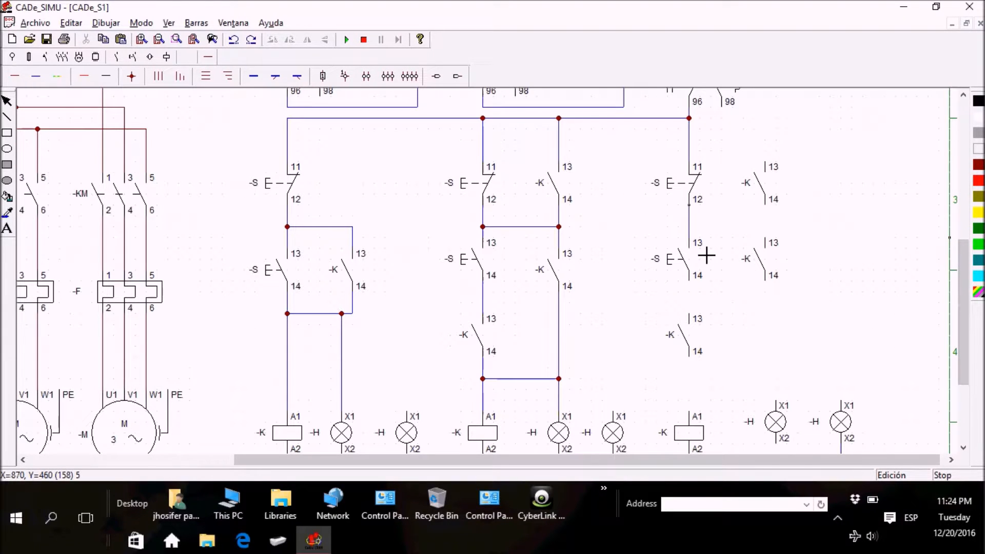
{"action": "left_click_drag", "start_coordinate": [706, 300], "coordinate": [706, 325]}
{"action": "left_click_drag", "start_coordinate": [706, 375], "coordinate": [704, 422]}
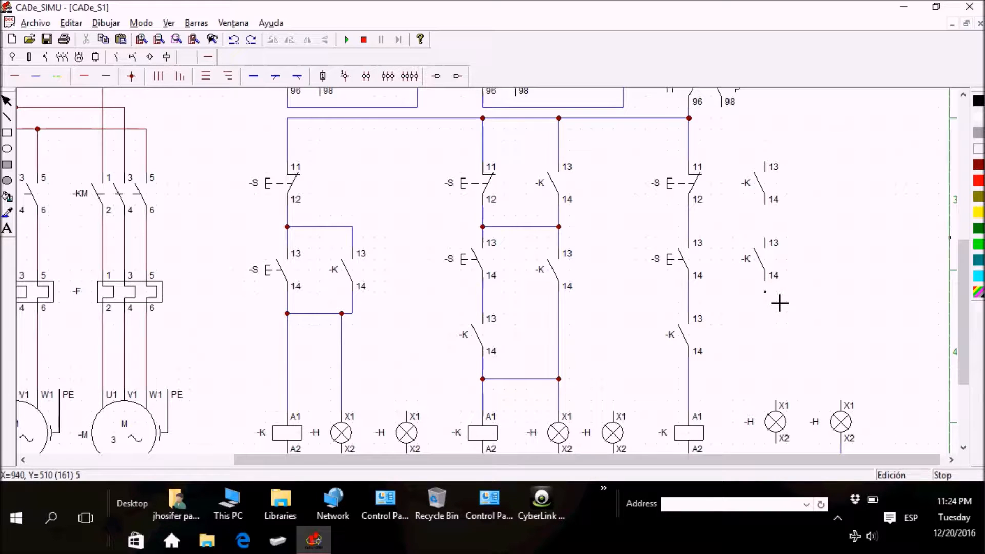
{"action": "left_click_drag", "start_coordinate": [780, 299], "coordinate": [782, 367]}
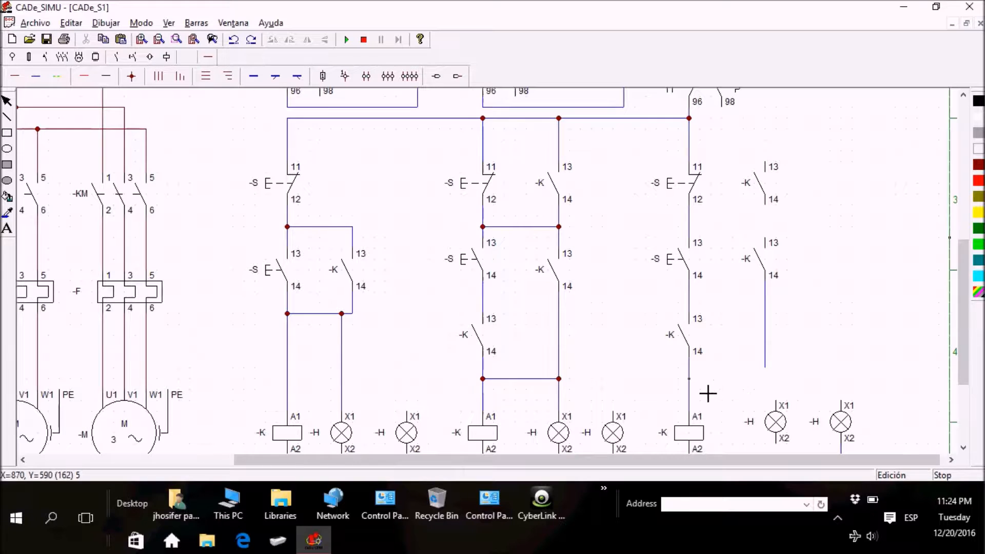
{"action": "mouse_move", "coordinate": [780, 384]}
{"action": "left_mouse_down"}
{"action": "mouse_move", "coordinate": [697, 389]}
{"action": "mouse_move", "coordinate": [707, 388]}
{"action": "left_mouse_up"}
Step: Move the fifth lamp directly beneath the third branch's parallel contacts, level with the coils
{"action": "left_click", "coordinate": [771, 424]}
{"action": "left_click_drag", "start_coordinate": [770, 424], "coordinate": [768, 419]}
{"action": "left_click", "coordinate": [36, 77]}
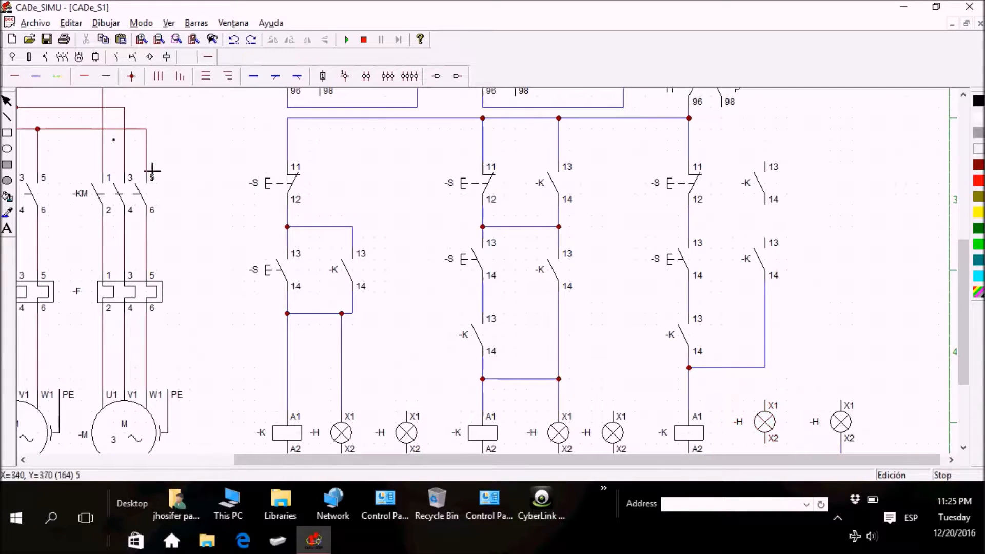
{"action": "left_click_drag", "start_coordinate": [769, 421], "coordinate": [770, 433]}
Step: Connect the fifth lamp's X1 up to the third branch's parallel contact wire and place a junction where they meet
{"action": "left_click", "coordinate": [36, 76]}
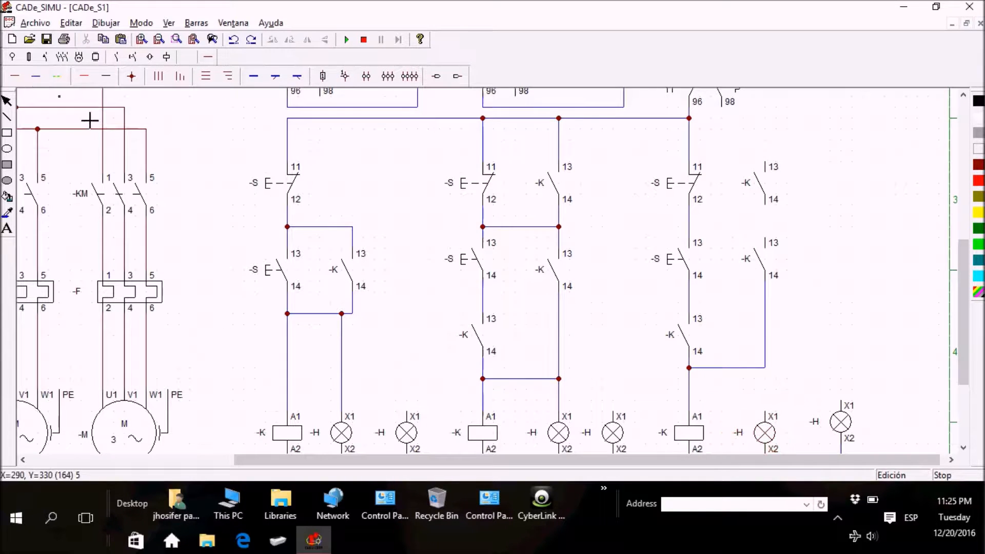
{"action": "left_click_drag", "start_coordinate": [782, 427], "coordinate": [780, 382]}
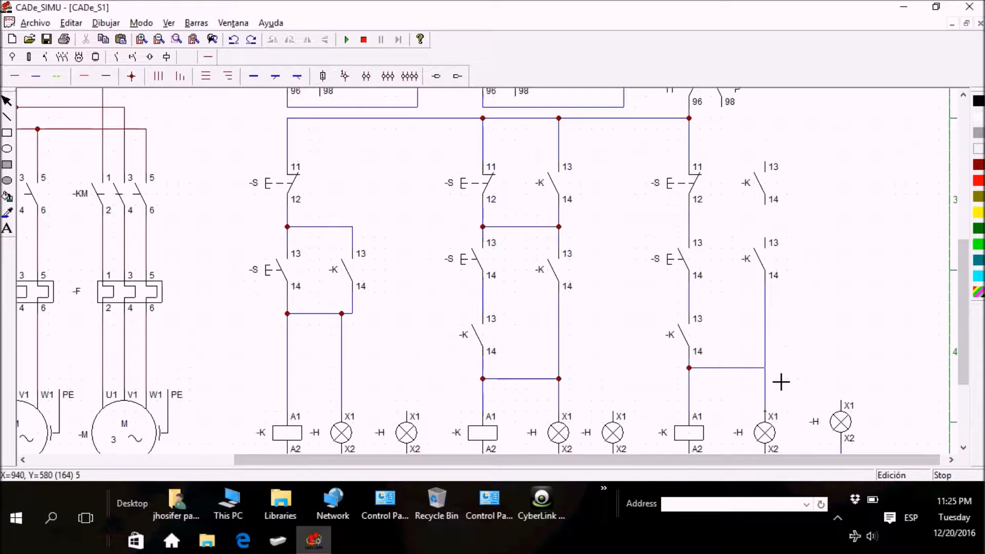
{"action": "left_click", "coordinate": [132, 76]}
{"action": "left_click", "coordinate": [765, 368]}
Step: Connect the fourth lamp's X2, the third coil's A2 and the fifth lamp's X2 to the return line
{"action": "left_click_drag", "start_coordinate": [962, 293], "coordinate": [964, 344]}
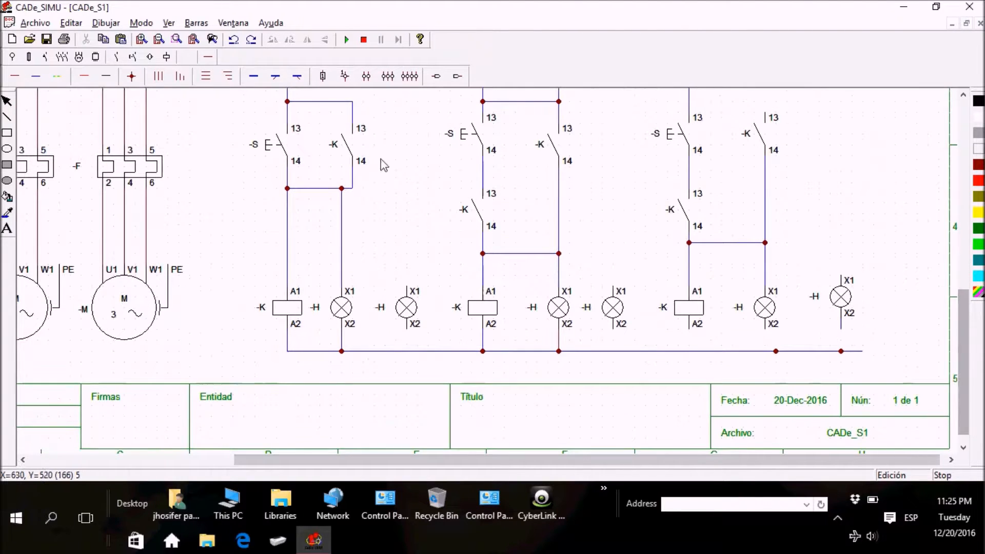
{"action": "left_click", "coordinate": [36, 77]}
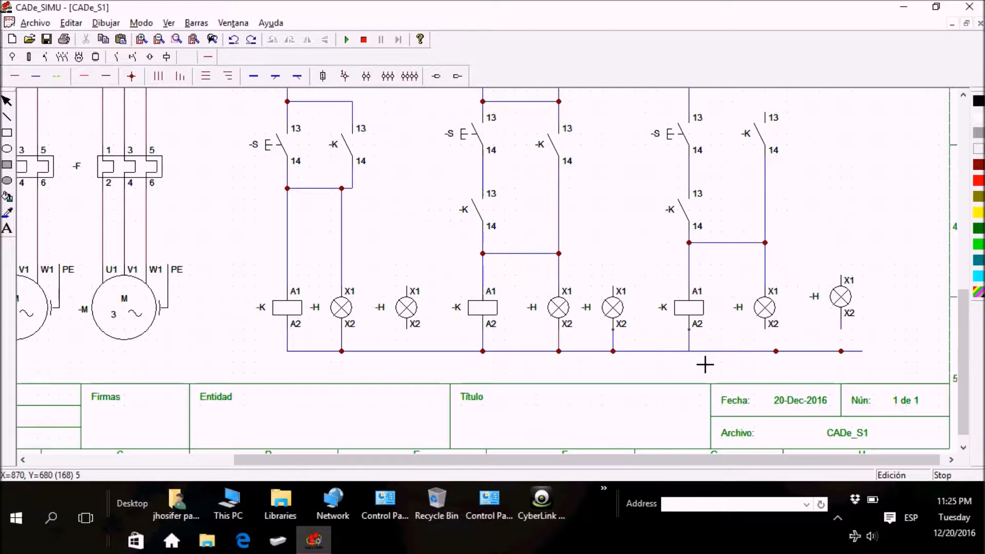
{"action": "left_click_drag", "start_coordinate": [780, 344], "coordinate": [783, 365]}
Step: Try to delete the stray junction on the return line beside the fifth lamp's X2
{"action": "left_click", "coordinate": [778, 353]}
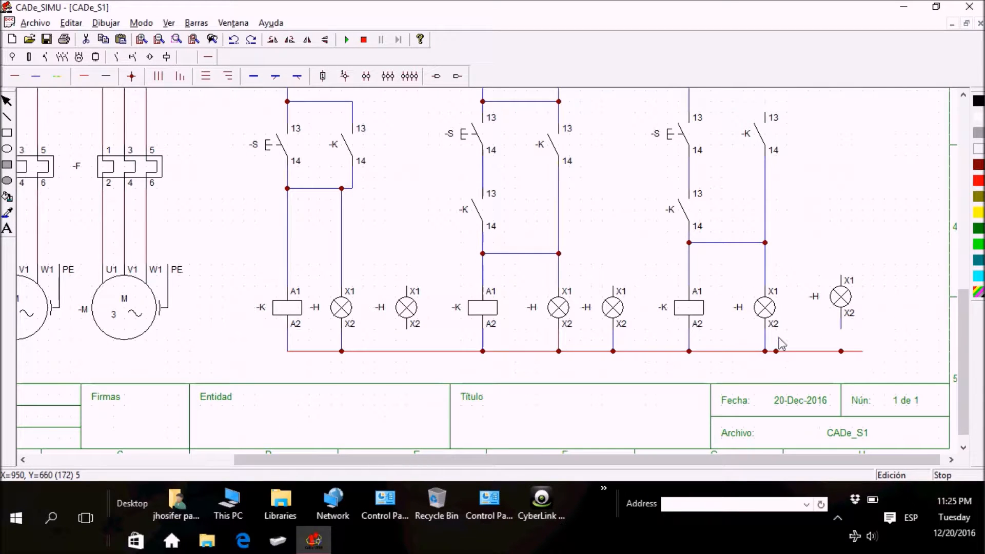
{"action": "key", "text": "Delete"}
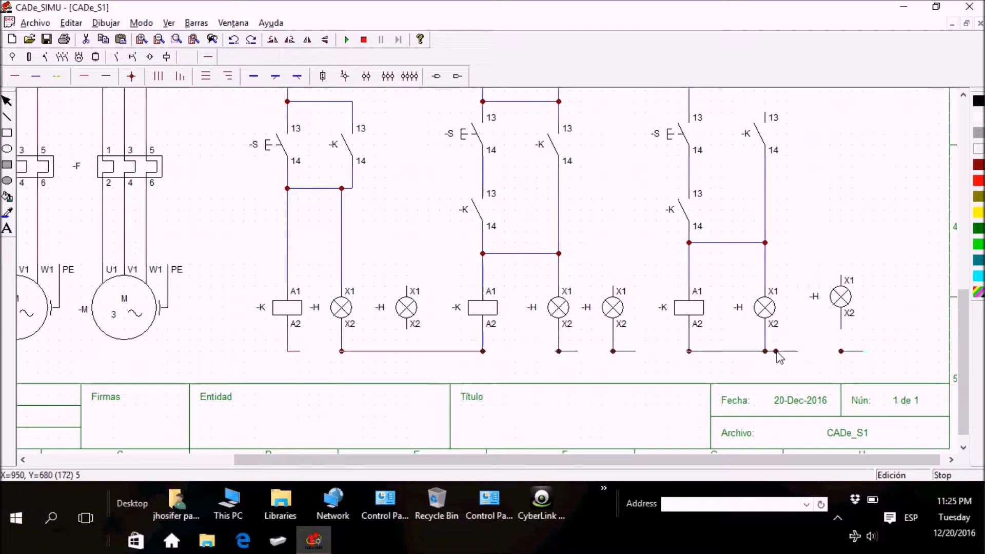
{"action": "key", "text": "ctrl+z"}
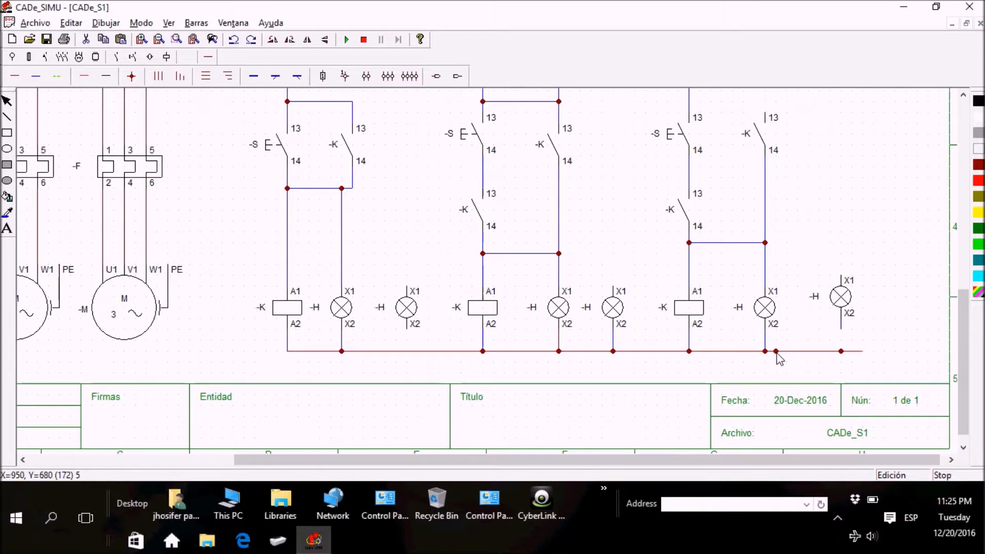
{"action": "left_click", "coordinate": [778, 353]}
{"action": "key", "text": "Delete"}
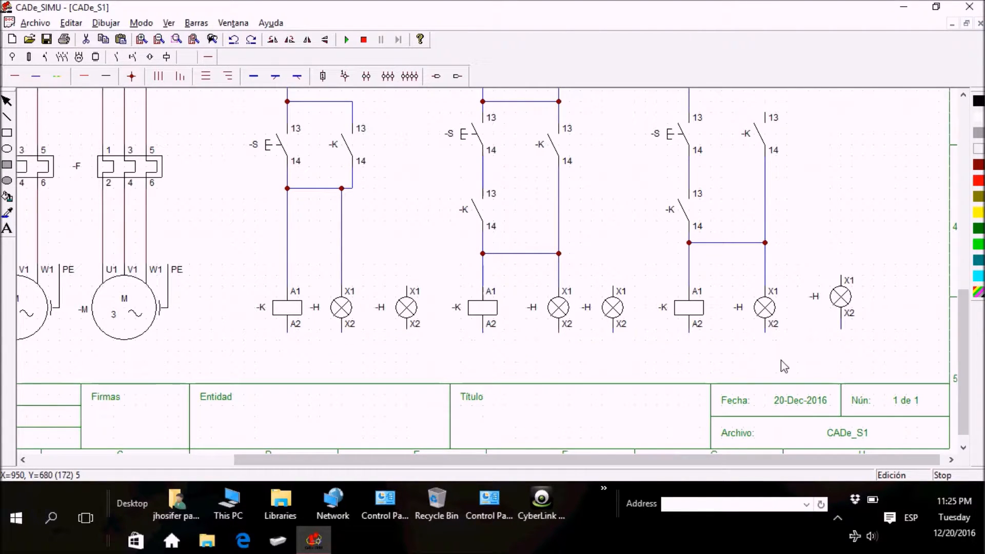
{"action": "key", "text": "ctrl+z"}
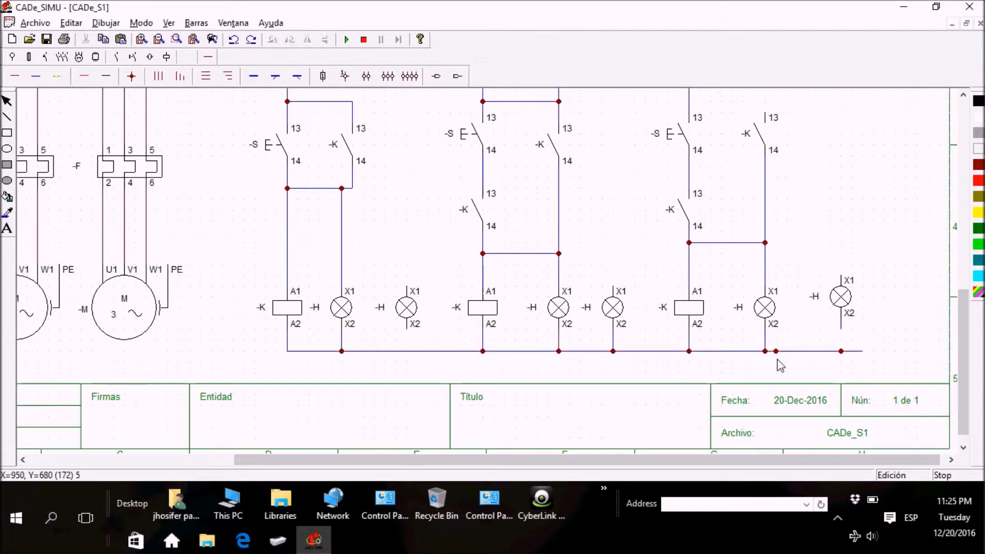
Step: Remove the stray junction from the return line and connect the fifth lamp's X2 straight down to it with a junction
{"action": "left_click", "coordinate": [776, 353]}
{"action": "key", "text": "Delete"}
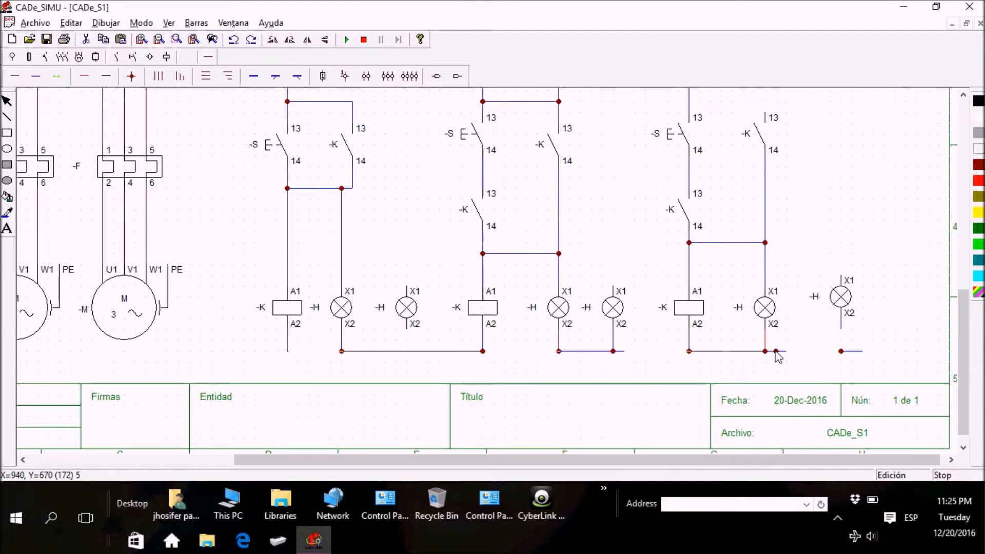
{"action": "key", "text": "ctrl+z"}
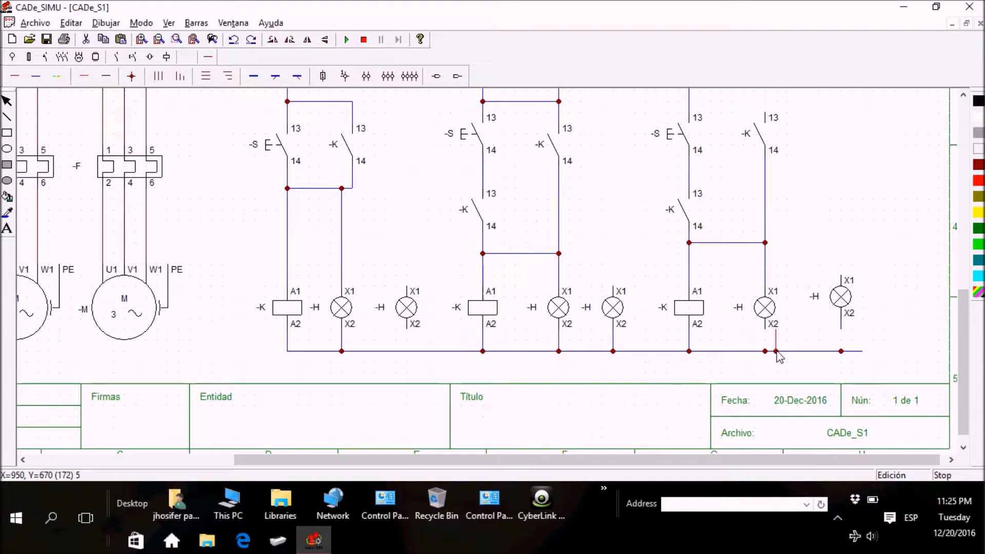
{"action": "key", "text": "Escape"}
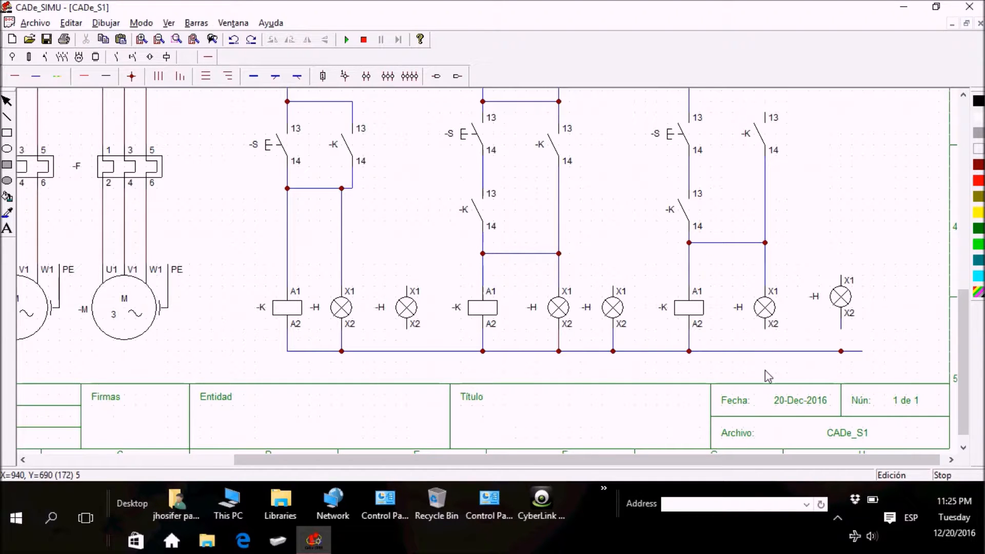
{"action": "left_click", "coordinate": [36, 76]}
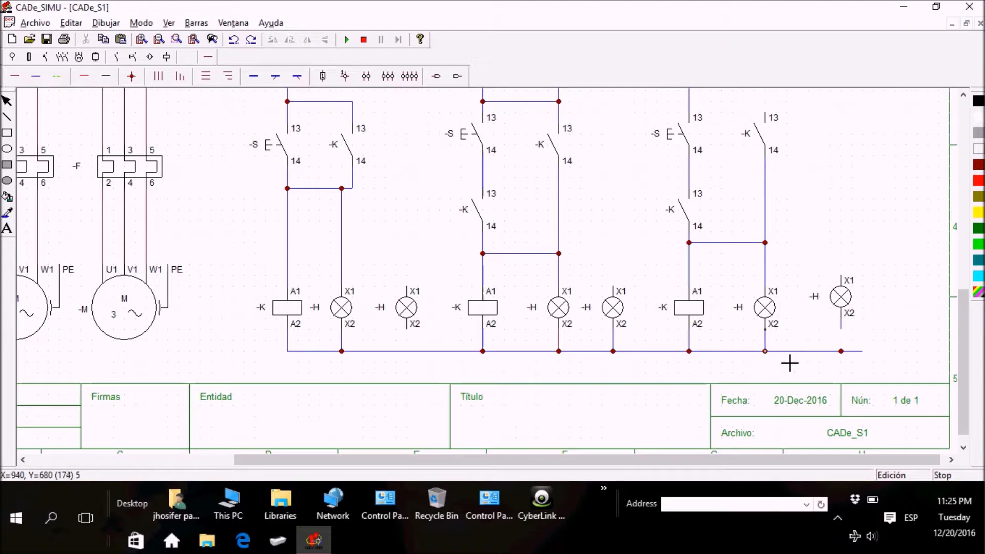
Step: Connect the third branch's upper auxiliary contact from the wire above the stop pushbutton down to terminal 13 of the contact beneath it
{"action": "left_click_drag", "start_coordinate": [967, 384], "coordinate": [967, 306]}
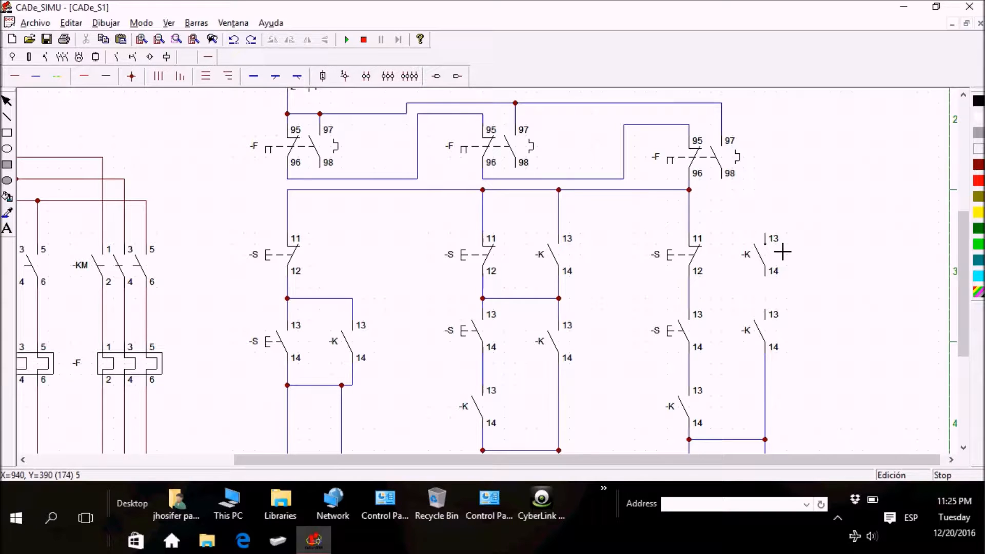
{"action": "left_click", "coordinate": [782, 234]}
{"action": "left_click", "coordinate": [778, 290]}
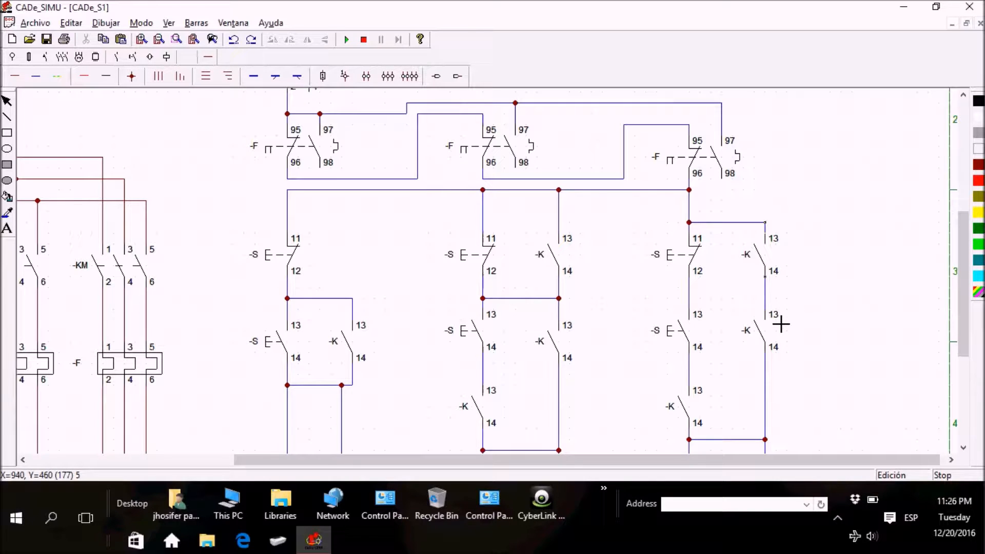
Step: Wire terminal 98 of the first overload contact to the second lamp's X1, and connect that lamp's X2 to the return line
{"action": "left_click_drag", "start_coordinate": [638, 462], "coordinate": [604, 463]}
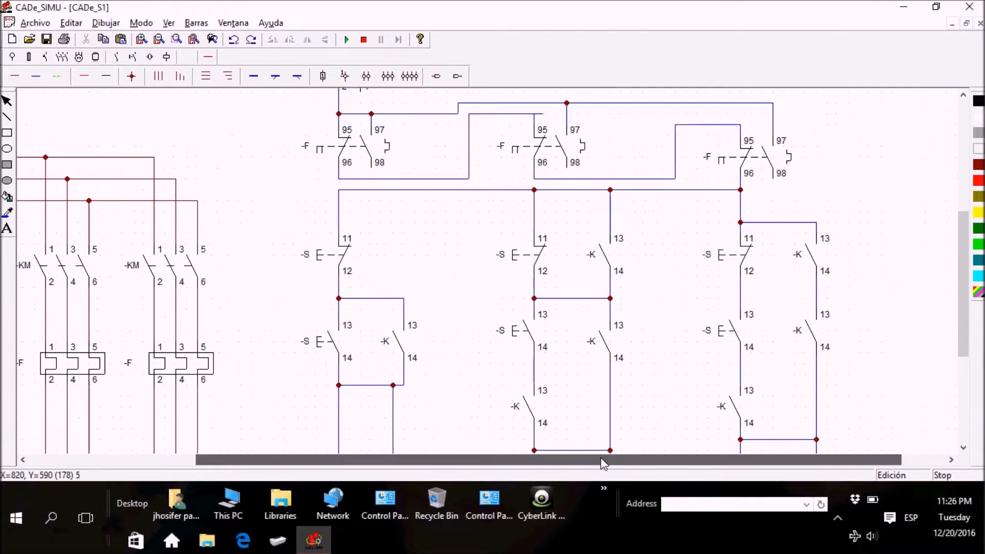
{"action": "left_click", "coordinate": [159, 40]}
{"action": "mouse_move", "coordinate": [968, 365]}
{"action": "left_mouse_down"}
{"action": "mouse_move", "coordinate": [973, 313]}
{"action": "mouse_move", "coordinate": [976, 351]}
{"action": "left_mouse_up"}
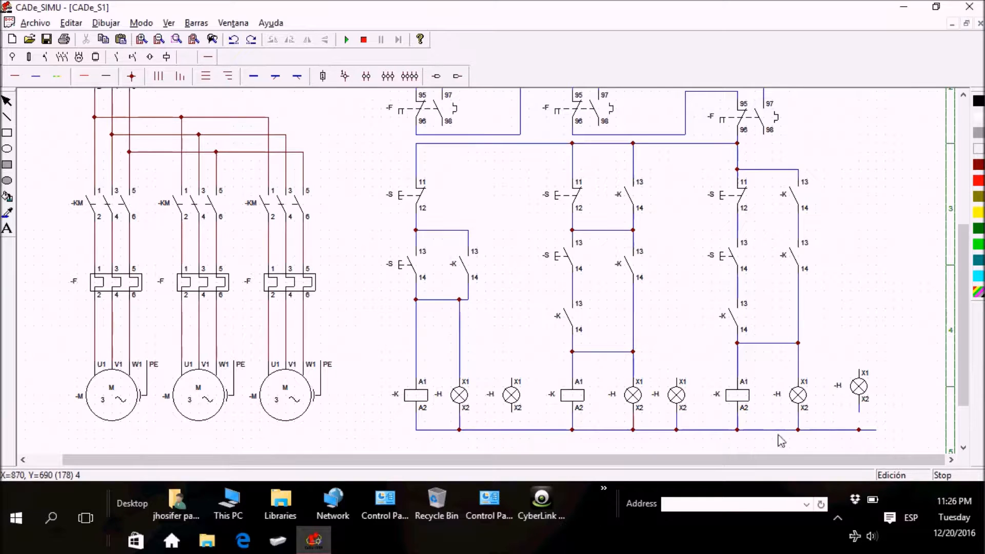
{"action": "left_click", "coordinate": [15, 76]}
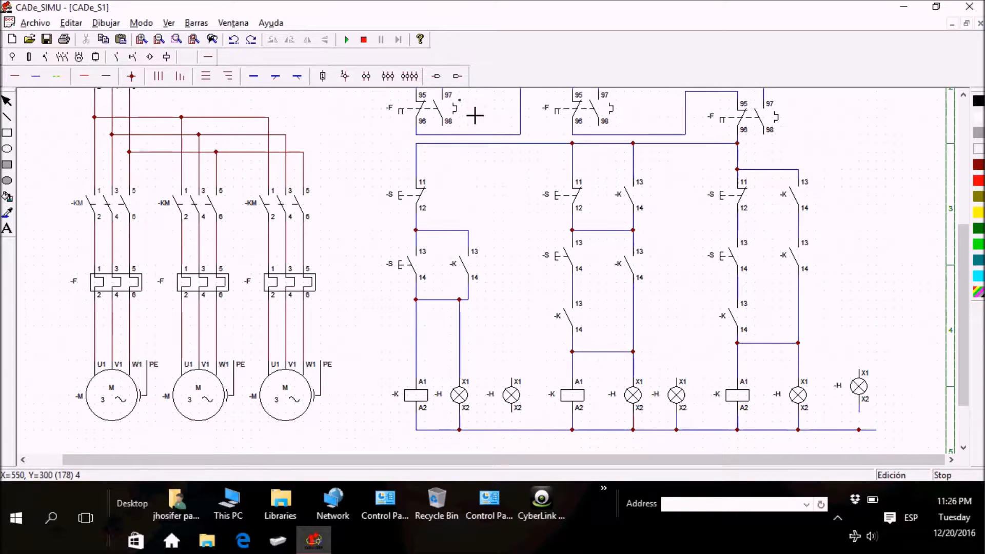
{"action": "mouse_move", "coordinate": [460, 152]}
{"action": "left_mouse_down"}
{"action": "mouse_move", "coordinate": [460, 189]}
{"action": "mouse_move", "coordinate": [527, 194]}
{"action": "mouse_move", "coordinate": [528, 427]}
{"action": "left_mouse_up"}
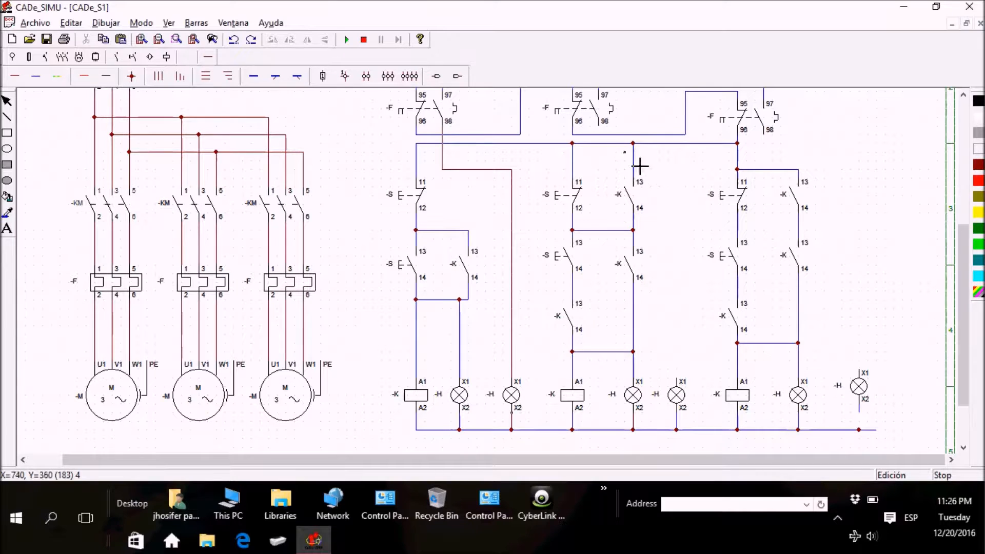
Step: Wire terminal 98 of the second overload contact to the fourth lamp's X1, replacing the misaligned vertical segment with one directly above the lamp
{"action": "mouse_move", "coordinate": [614, 139]}
{"action": "left_mouse_down"}
{"action": "mouse_move", "coordinate": [666, 145]}
{"action": "mouse_move", "coordinate": [675, 352]}
{"action": "mouse_move", "coordinate": [695, 217]}
{"action": "mouse_move", "coordinate": [685, 136]}
{"action": "mouse_move", "coordinate": [687, 387]}
{"action": "left_mouse_up"}
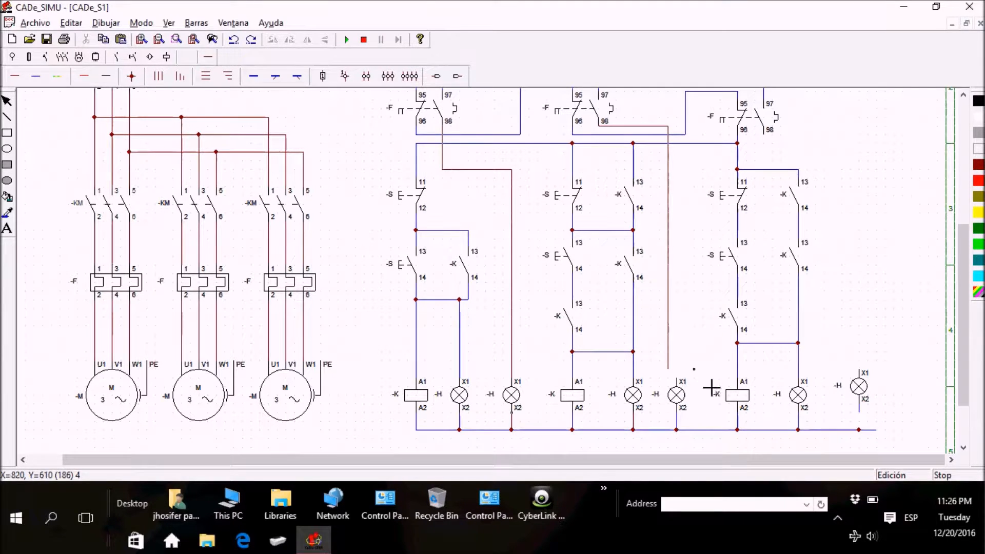
{"action": "right_click", "coordinate": [687, 331]}
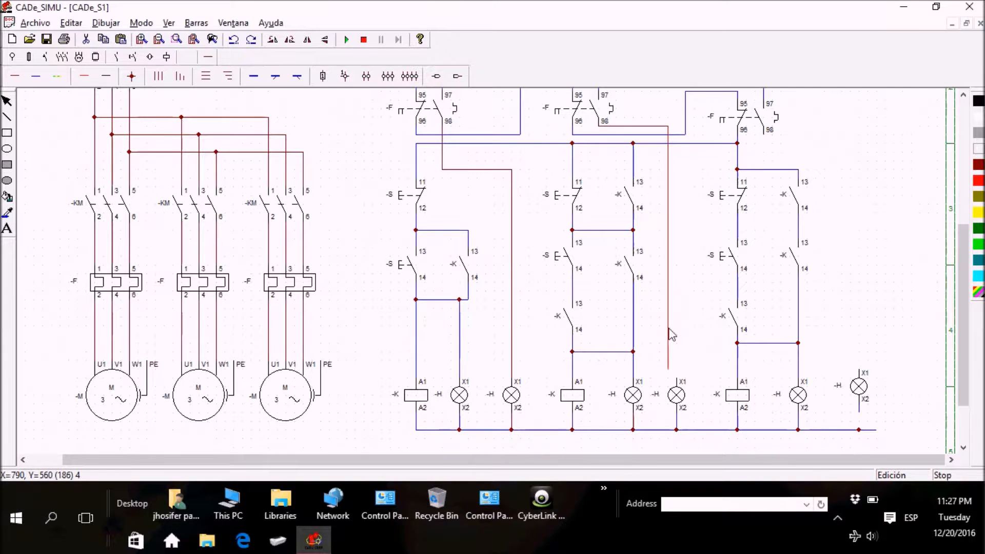
{"action": "key", "text": "Delete"}
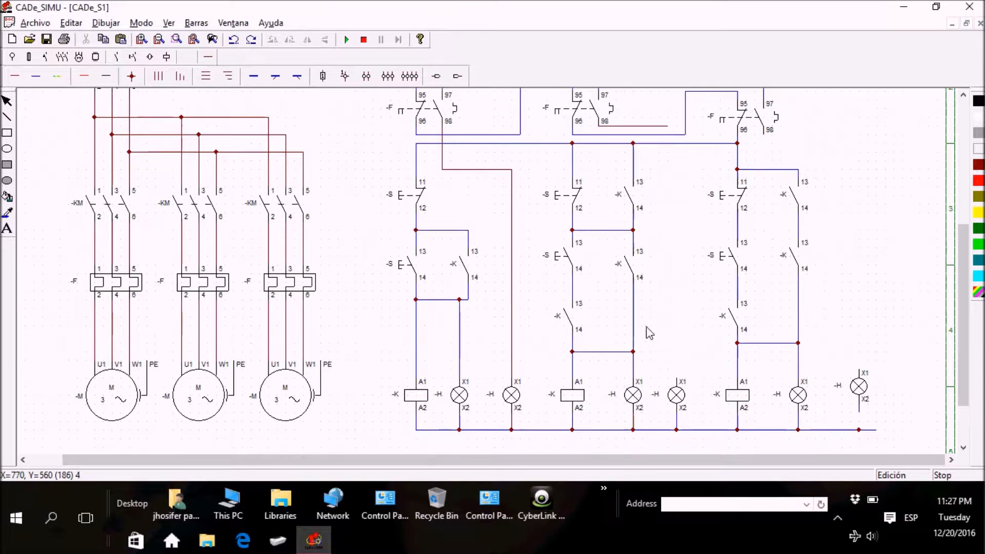
{"action": "left_click", "coordinate": [15, 76]}
{"action": "left_click", "coordinate": [678, 379]}
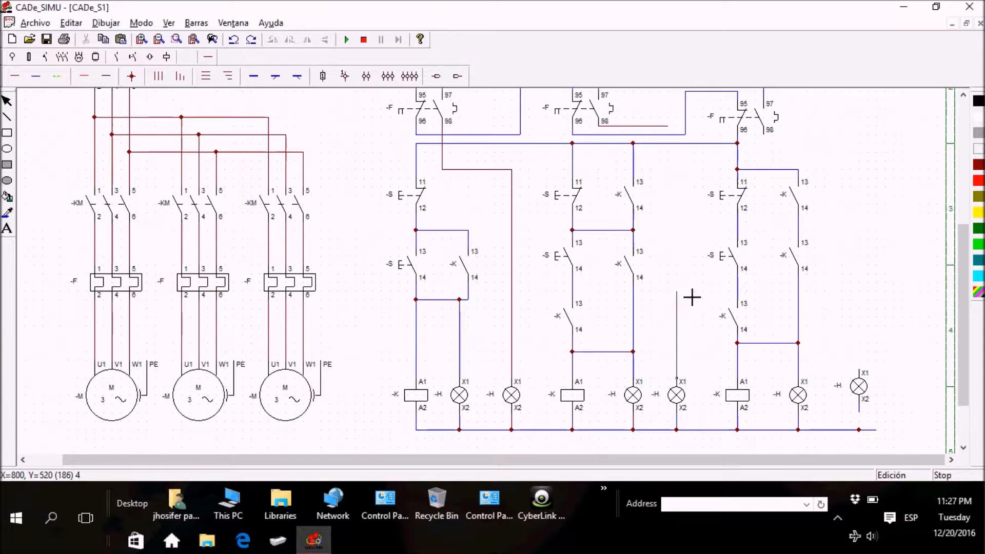
{"action": "left_click", "coordinate": [677, 140]}
{"action": "right_click", "coordinate": [680, 184]}
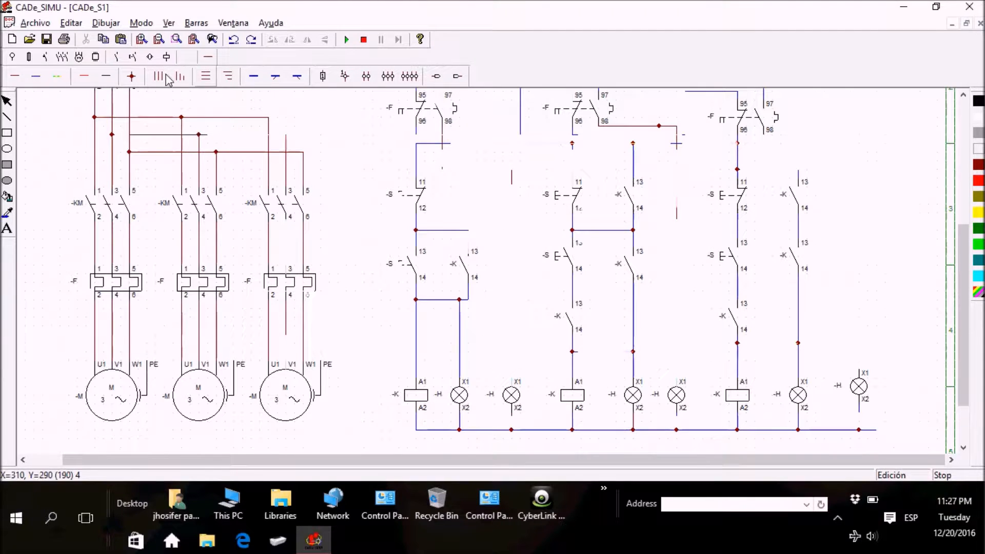
Step: Wire terminal 98 of the third overload contact across and down to the sixth lamp's X1
{"action": "left_click", "coordinate": [17, 77]}
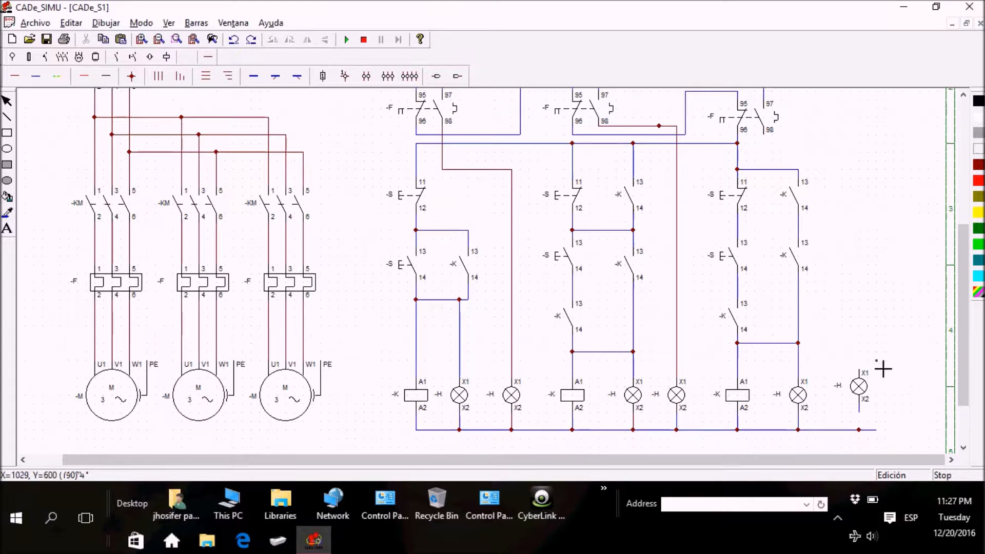
{"action": "left_click", "coordinate": [764, 152]}
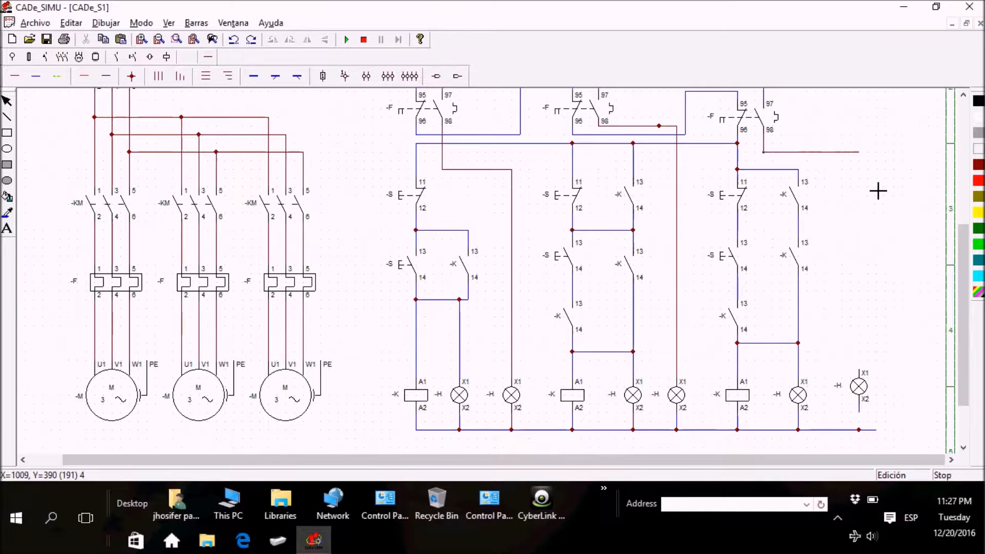
{"action": "left_click", "coordinate": [867, 373]}
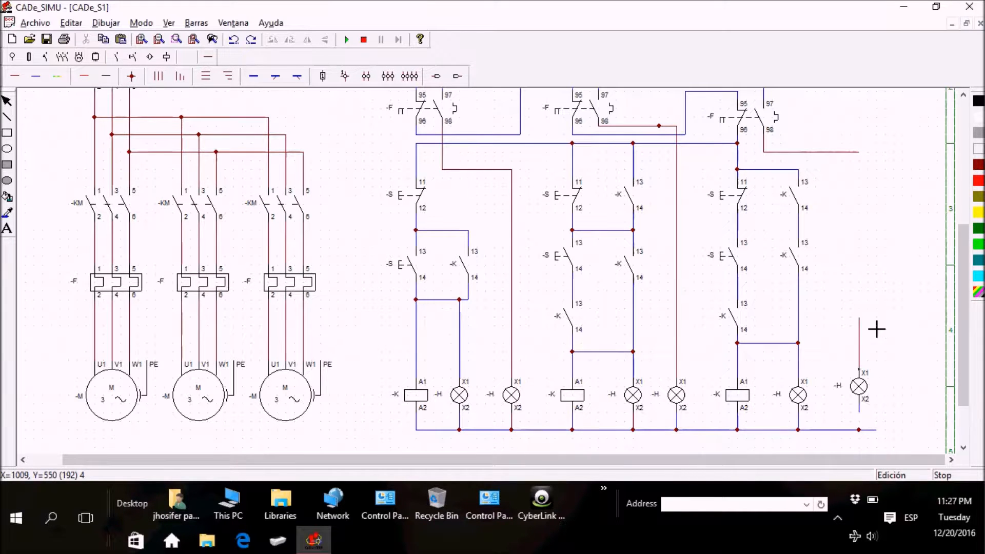
{"action": "left_click_drag", "start_coordinate": [876, 223], "coordinate": [874, 172]}
{"action": "right_click", "coordinate": [882, 246]}
Step: Connect the sixth lamp's X2 to the return line and extend that line beyond the lamp
{"action": "left_click", "coordinate": [15, 81]}
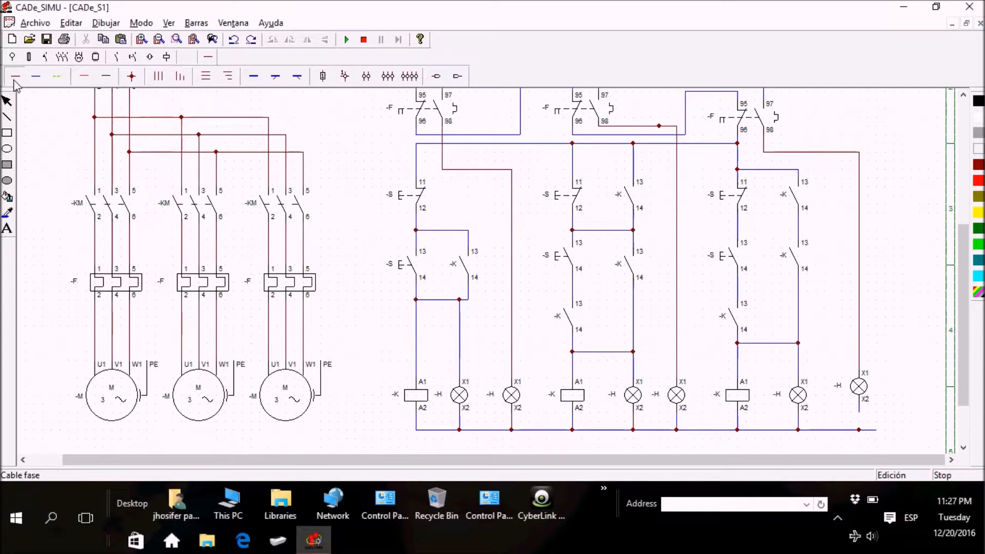
{"action": "left_click_drag", "start_coordinate": [874, 428], "coordinate": [918, 447]}
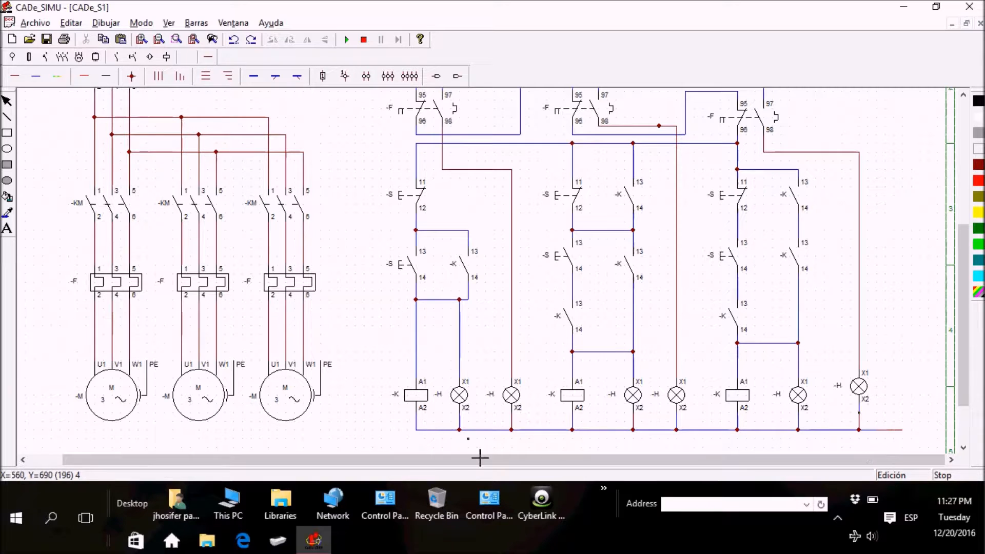
{"action": "right_click", "coordinate": [476, 433]}
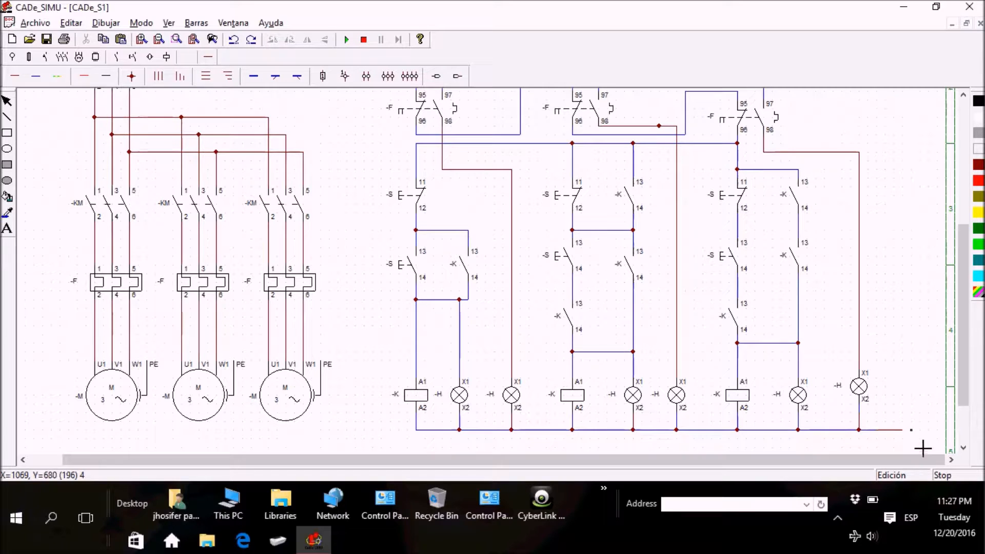
Step: Run the return line up beside the third branch and across to terminal 4 of the control circuit breaker
{"action": "left_click_drag", "start_coordinate": [913, 443], "coordinate": [919, 129]}
{"action": "left_click_drag", "start_coordinate": [966, 289], "coordinate": [969, 234]}
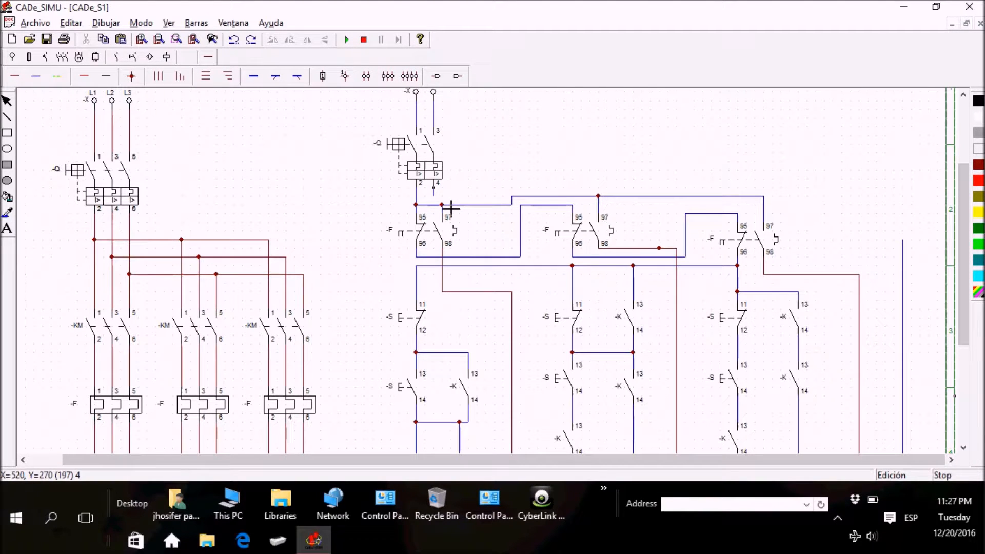
{"action": "mouse_move", "coordinate": [449, 210]}
{"action": "left_mouse_down"}
{"action": "mouse_move", "coordinate": [510, 213]}
{"action": "mouse_move", "coordinate": [508, 184]}
{"action": "mouse_move", "coordinate": [900, 219]}
{"action": "mouse_move", "coordinate": [916, 197]}
{"action": "mouse_move", "coordinate": [908, 231]}
{"action": "mouse_move", "coordinate": [916, 253]}
{"action": "mouse_move", "coordinate": [915, 239]}
{"action": "left_mouse_up"}
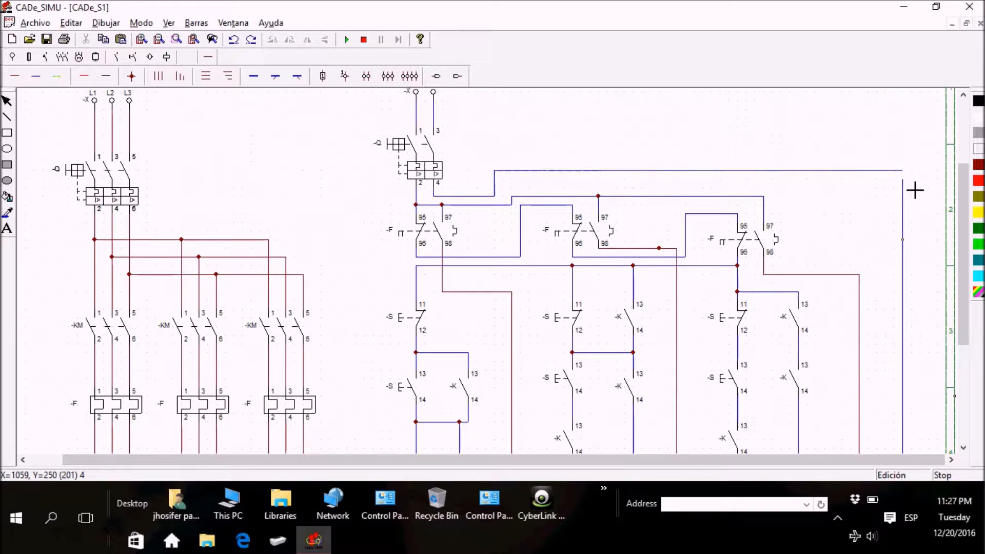
{"action": "left_click_drag", "start_coordinate": [915, 188], "coordinate": [908, 191]}
{"action": "key", "text": "Escape"}
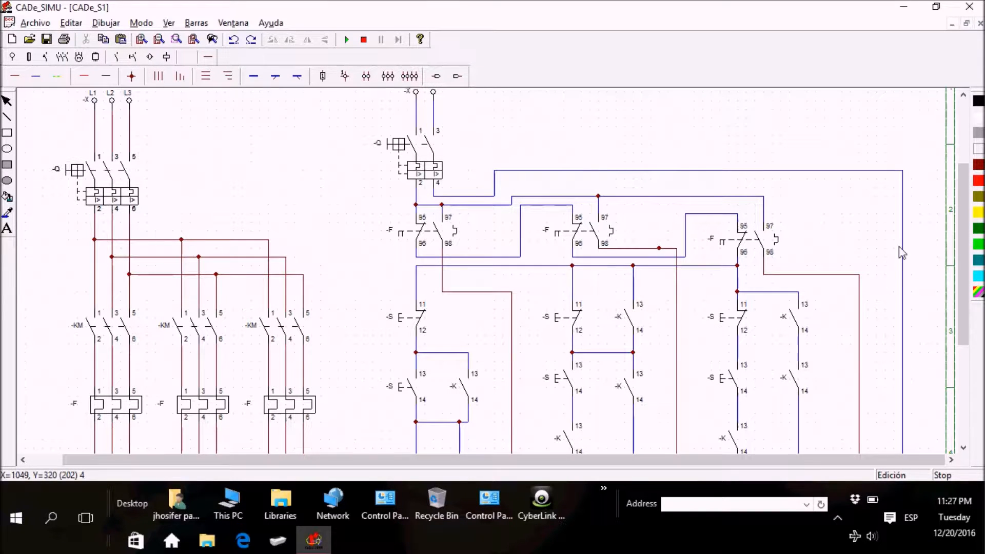
Step: Review the finished wiring and check the properties of the control circuit's two-pole breaker
{"action": "left_click_drag", "start_coordinate": [963, 248], "coordinate": [981, 292]}
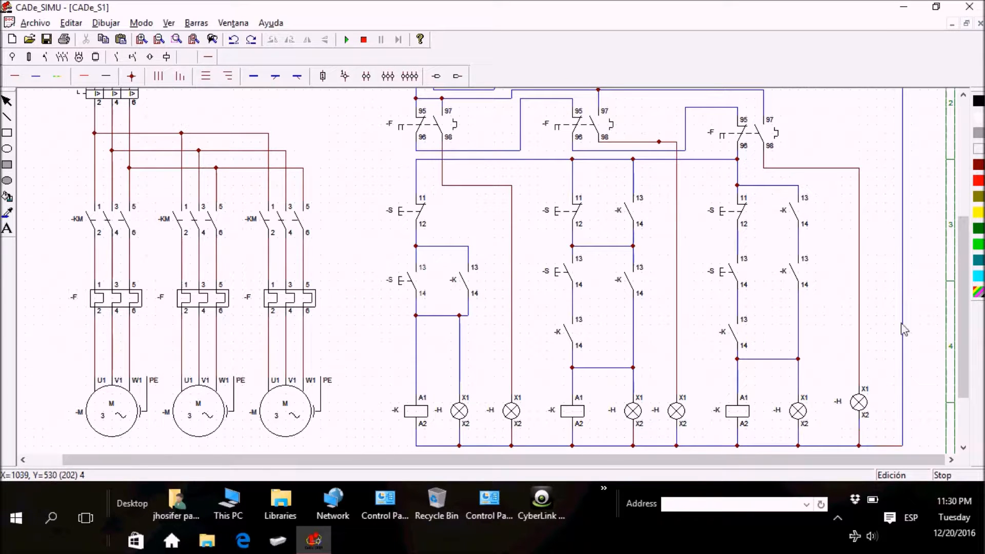
{"action": "mouse_move", "coordinate": [951, 352]}
{"action": "left_mouse_down"}
{"action": "mouse_move", "coordinate": [976, 318]}
{"action": "mouse_move", "coordinate": [961, 305]}
{"action": "left_mouse_up"}
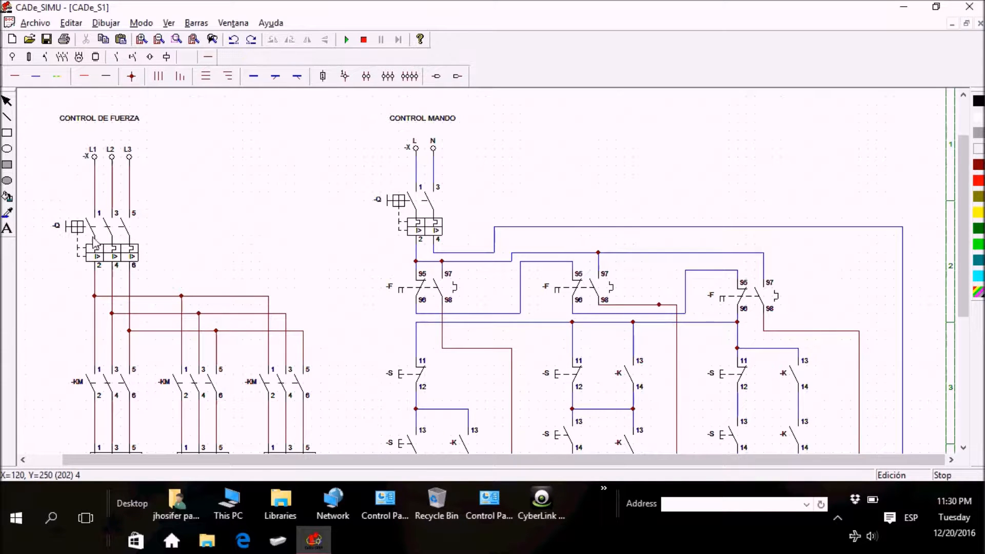
{"action": "left_click", "coordinate": [420, 222]}
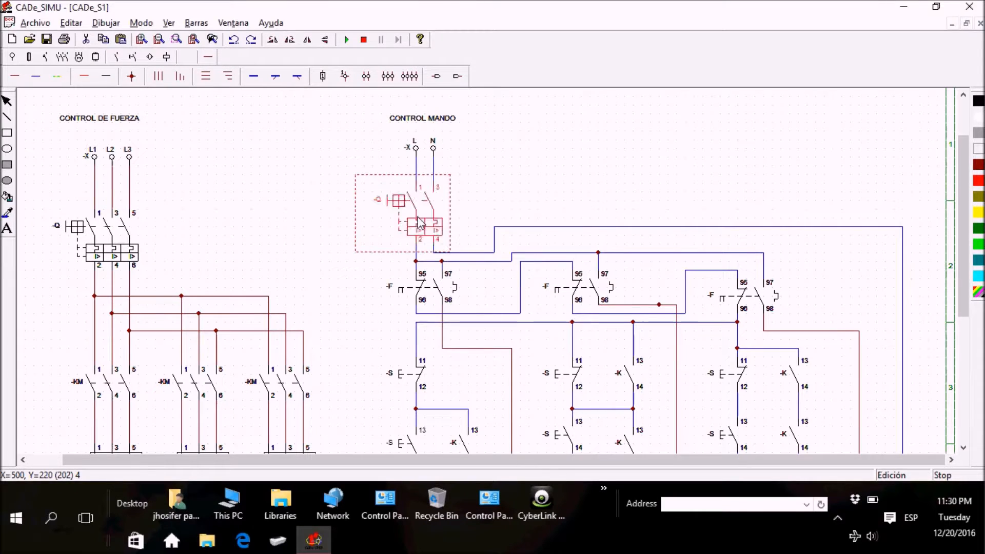
{"action": "double_click", "coordinate": [419, 222]}
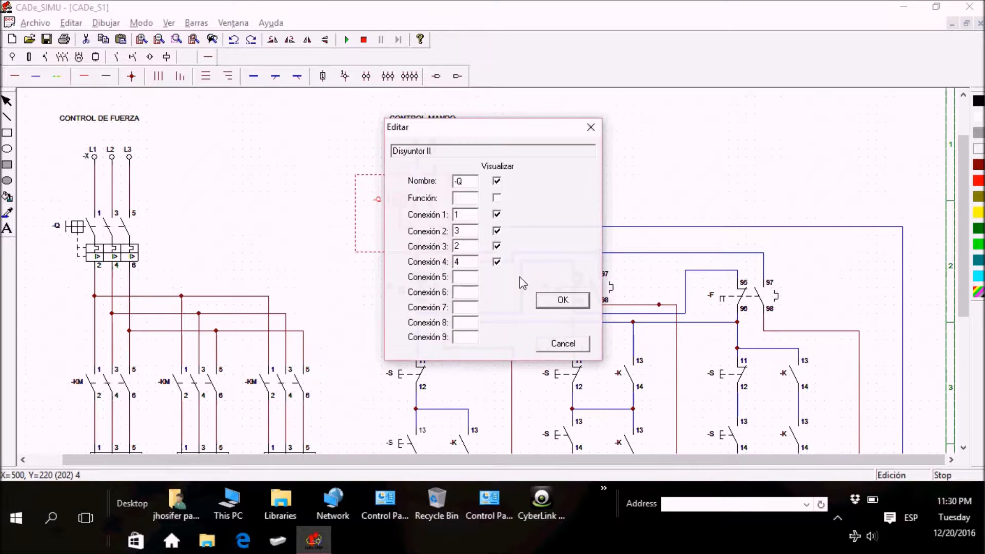
{"action": "left_click", "coordinate": [562, 344]}
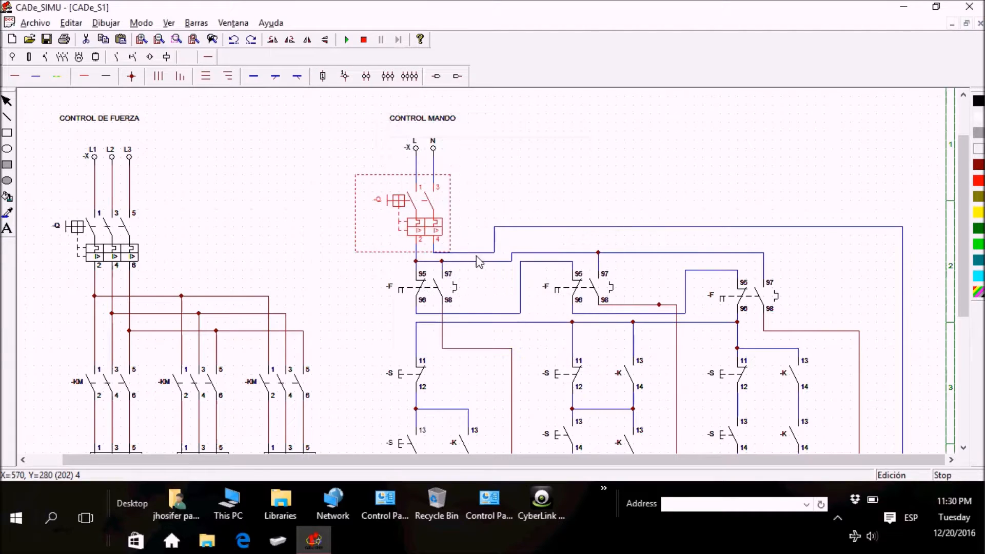
{"action": "double_click", "coordinate": [425, 208]}
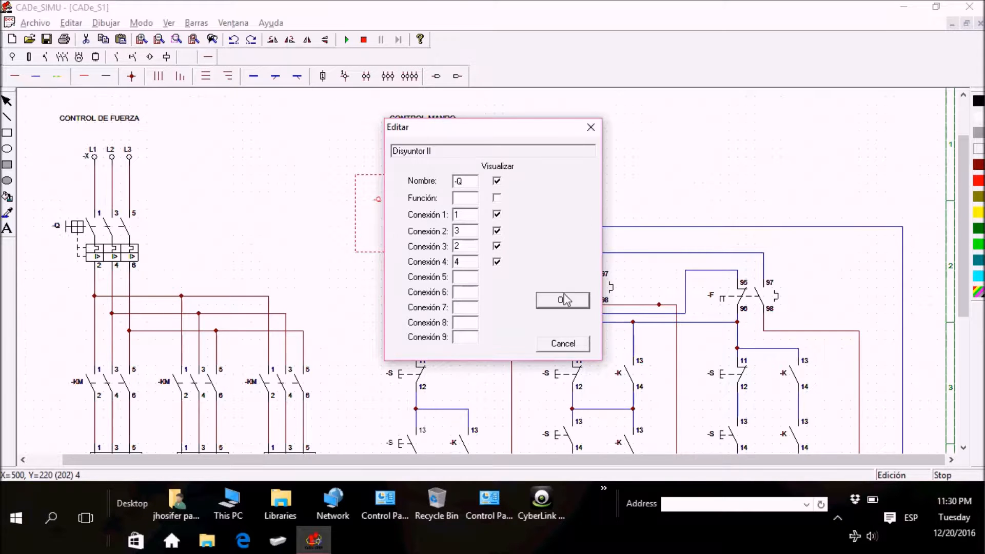
{"action": "left_click", "coordinate": [478, 186]}
{"action": "left_click", "coordinate": [570, 303]}
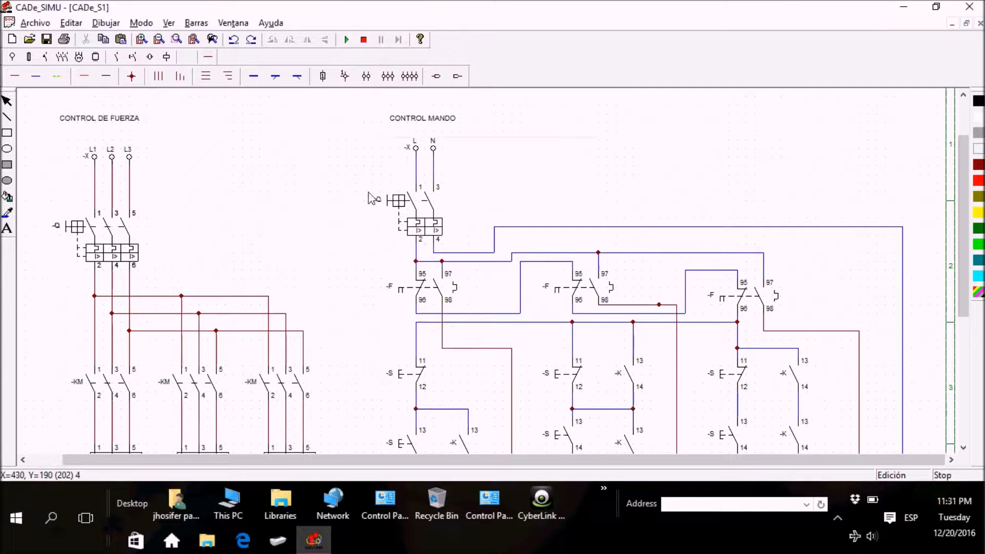
Step: Simulate the circuit, switch the control breaker on and off to see which breakers respond, and return to editing
{"action": "left_click", "coordinate": [346, 40]}
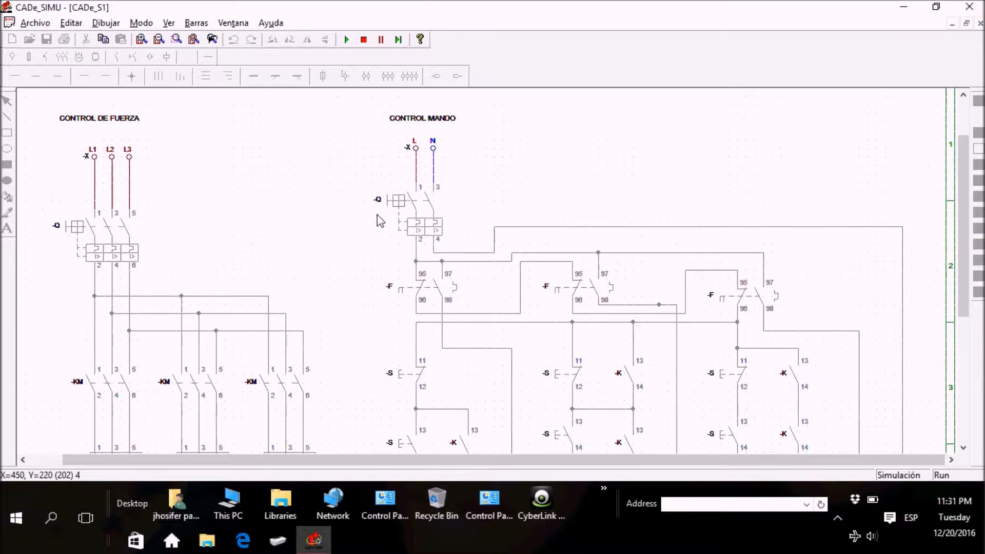
{"action": "left_click", "coordinate": [393, 209]}
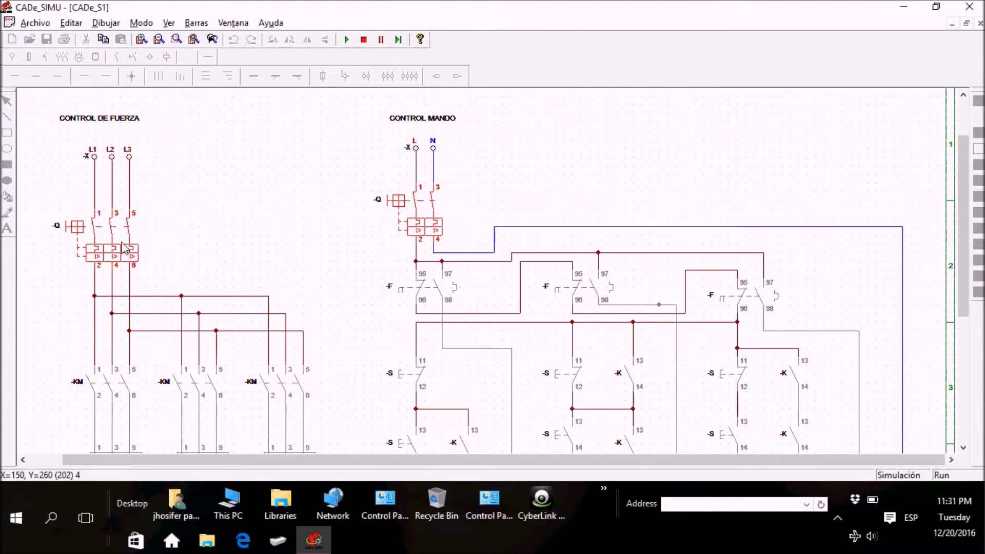
{"action": "left_click", "coordinate": [399, 203]}
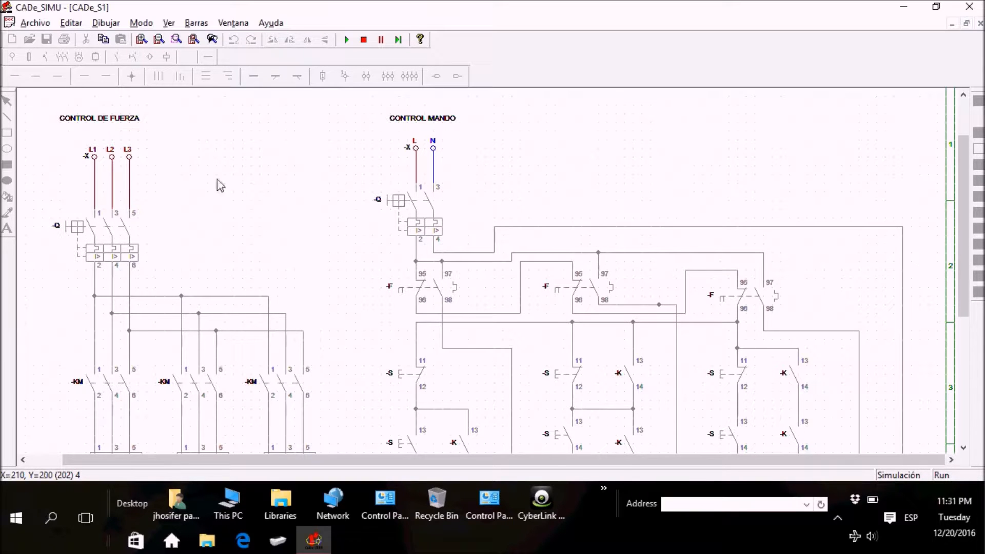
{"action": "left_click", "coordinate": [351, 41]}
{"action": "left_click", "coordinate": [393, 212]}
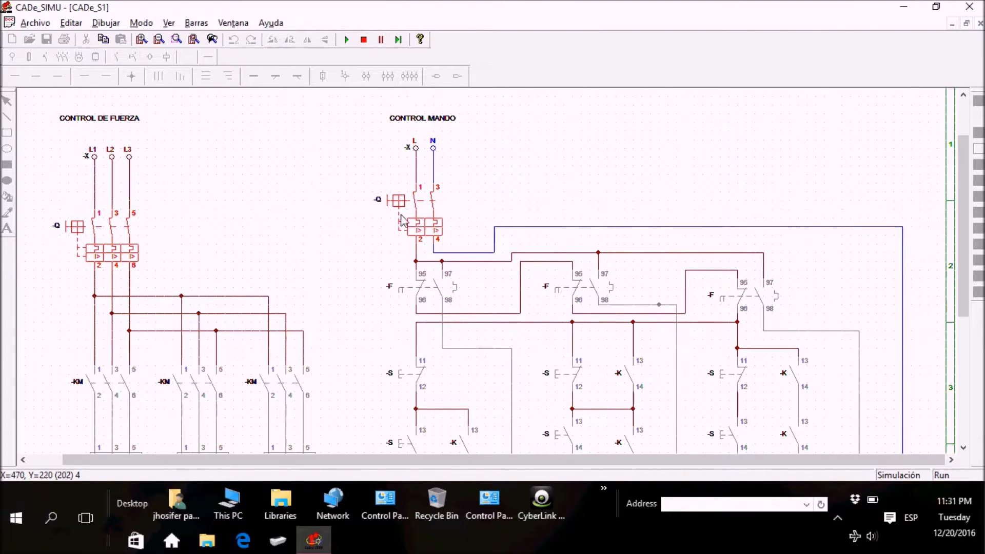
{"action": "left_click", "coordinate": [408, 203]}
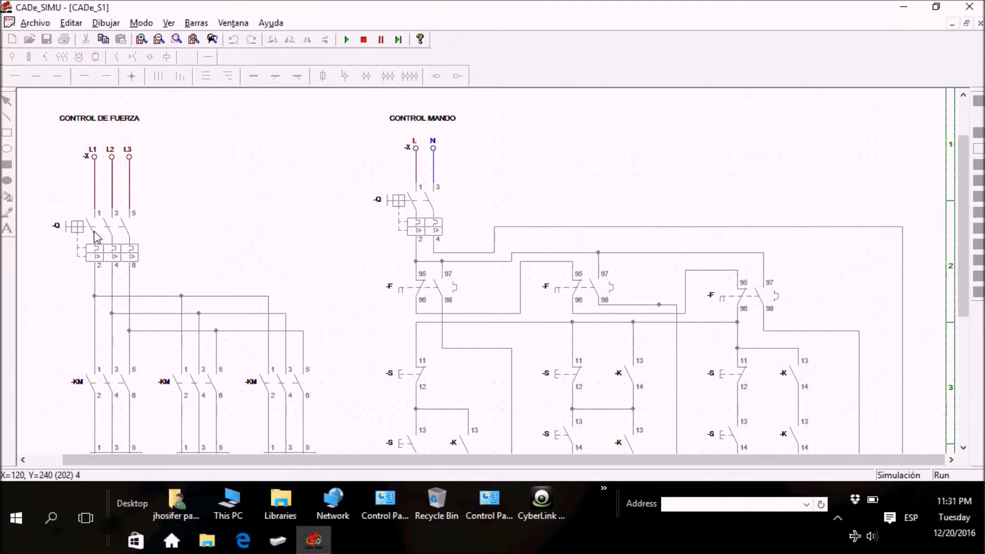
{"action": "left_click", "coordinate": [408, 206]}
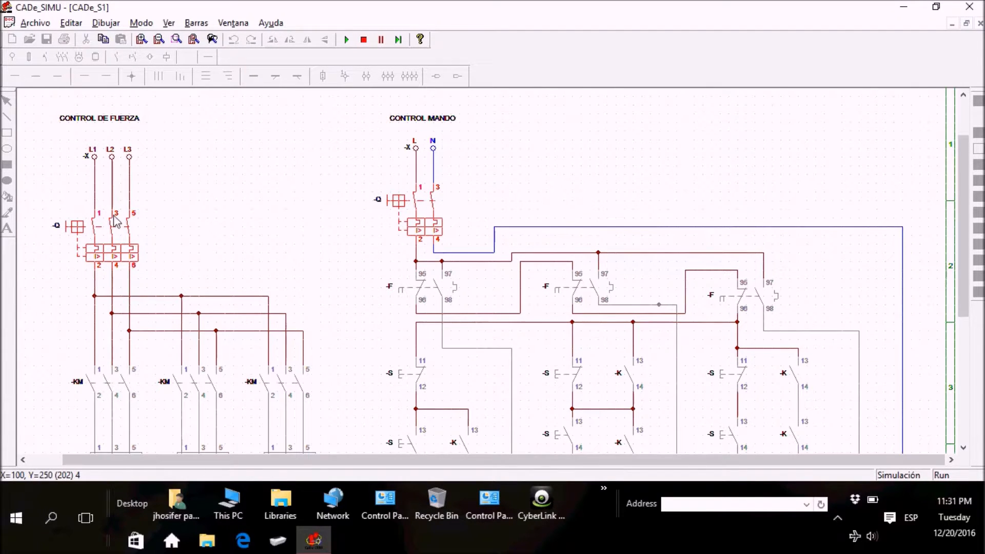
{"action": "left_click", "coordinate": [363, 40]}
Step: Rename the control circuit's two-pole breaker as Q1
{"action": "left_click", "coordinate": [410, 200]}
{"action": "double_click", "coordinate": [411, 200]}
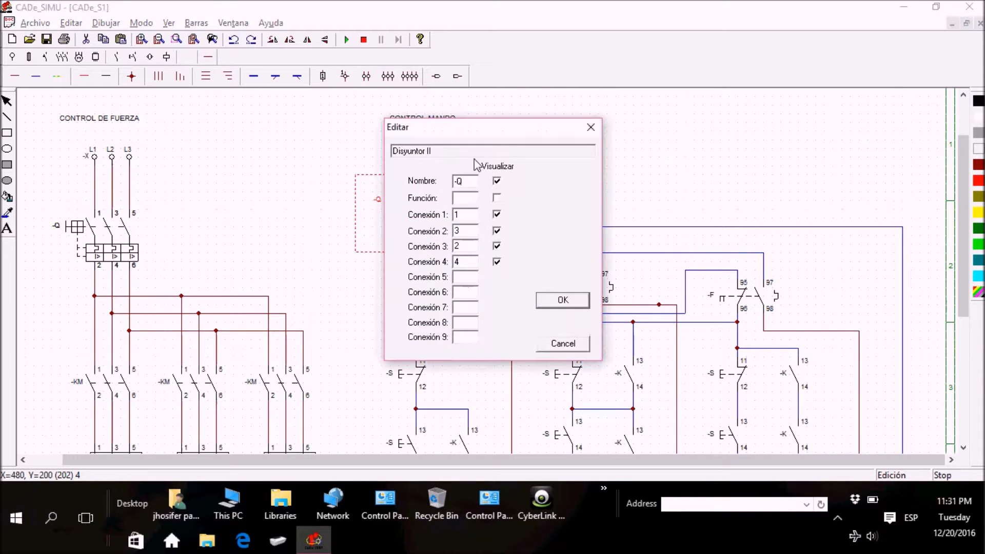
{"action": "left_click_drag", "start_coordinate": [478, 183], "coordinate": [438, 184]}
{"action": "key", "text": "Return"}
{"action": "left_click", "coordinate": [359, 194]}
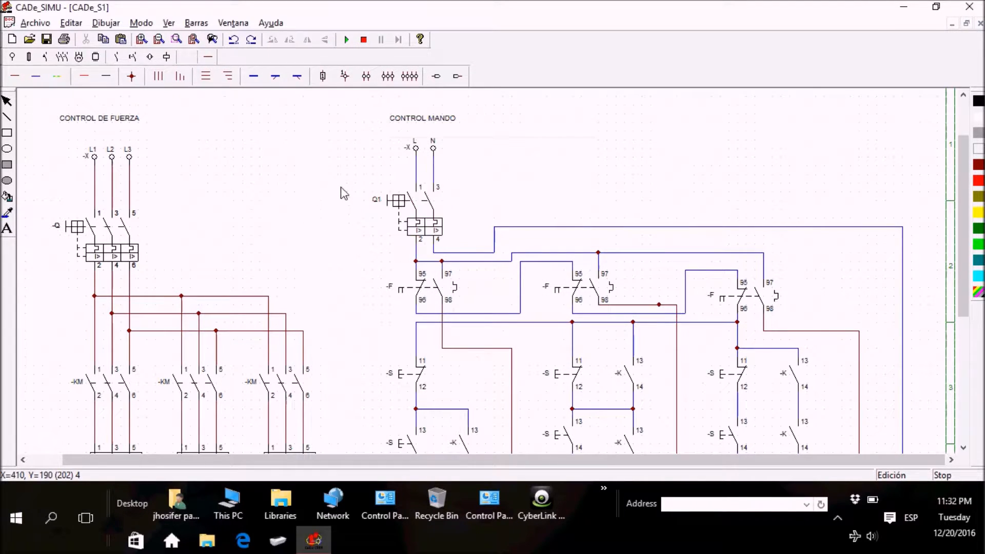
Step: Rename the power circuit's three-pole breaker as Q1
{"action": "double_click", "coordinate": [86, 232]}
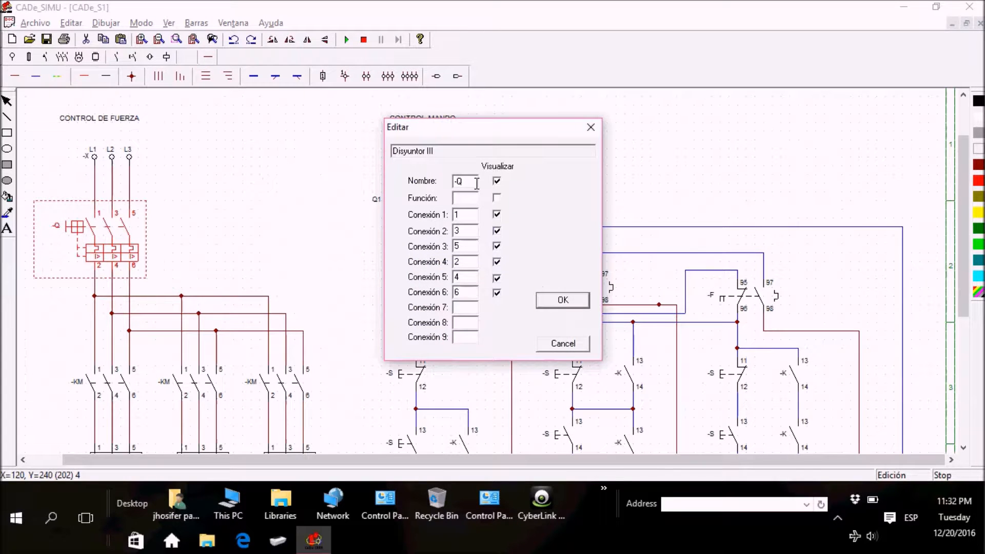
{"action": "left_click_drag", "start_coordinate": [459, 185], "coordinate": [409, 192]}
{"action": "type", "text": "Q1"}
{"action": "key", "text": "Return"}
{"action": "left_click", "coordinate": [333, 185]}
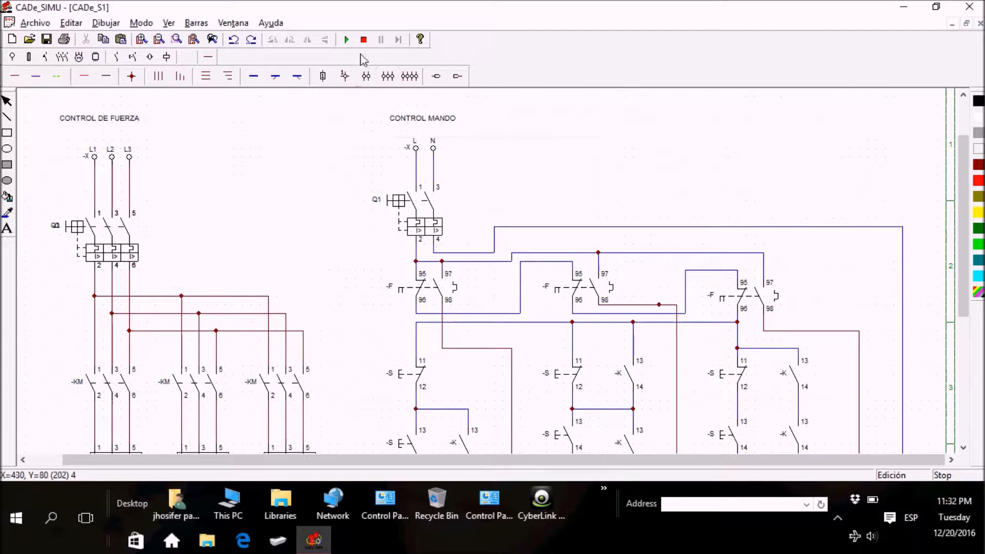
Step: Simulate the circuit again, operate breaker Q1 several times to check that both circuits switch together, and stop the simulation
{"action": "left_click", "coordinate": [346, 40]}
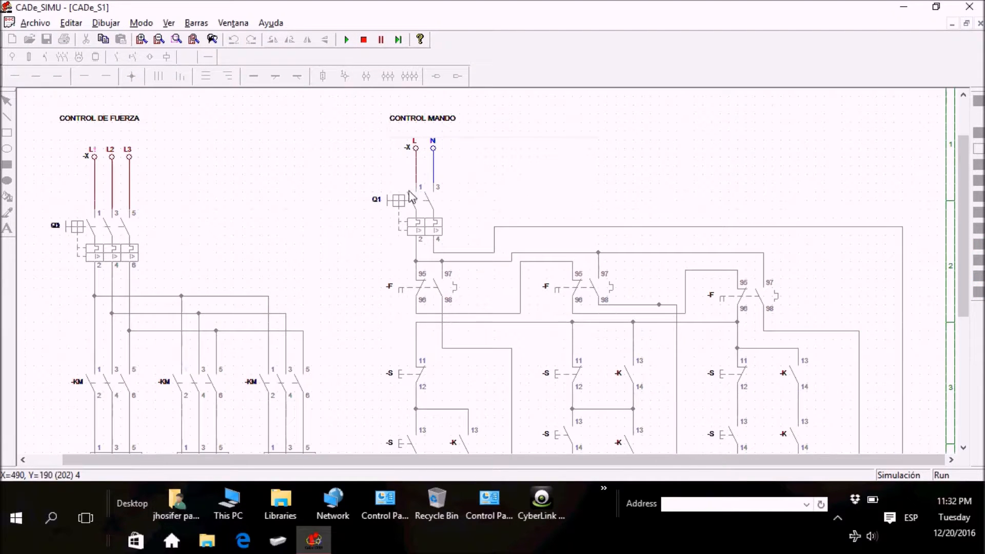
{"action": "left_click", "coordinate": [413, 221]}
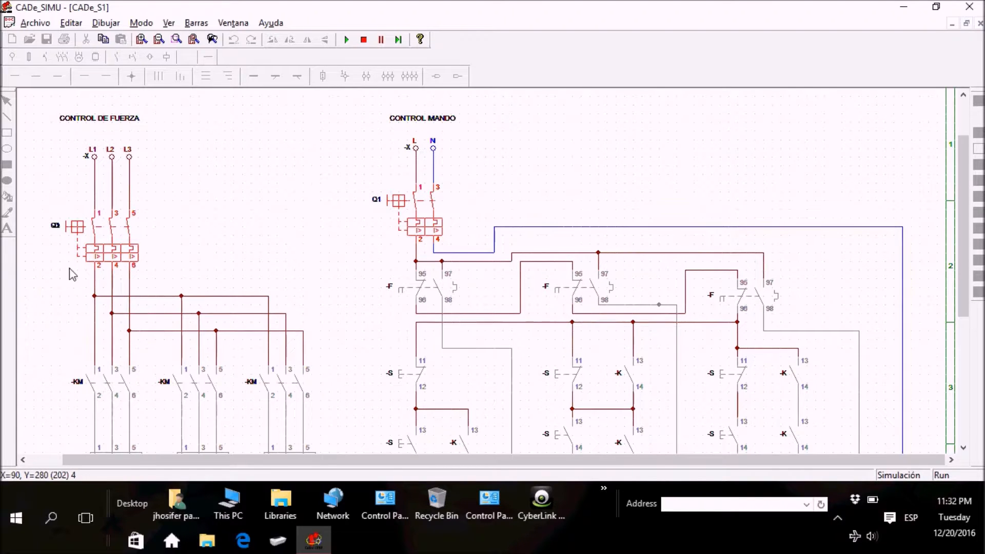
{"action": "left_click", "coordinate": [402, 204]}
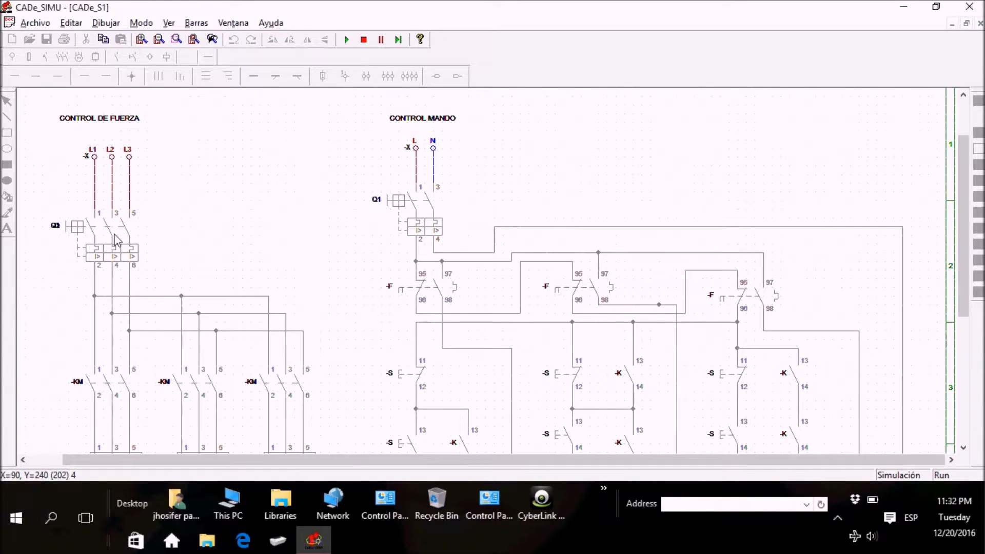
{"action": "left_click", "coordinate": [395, 208]}
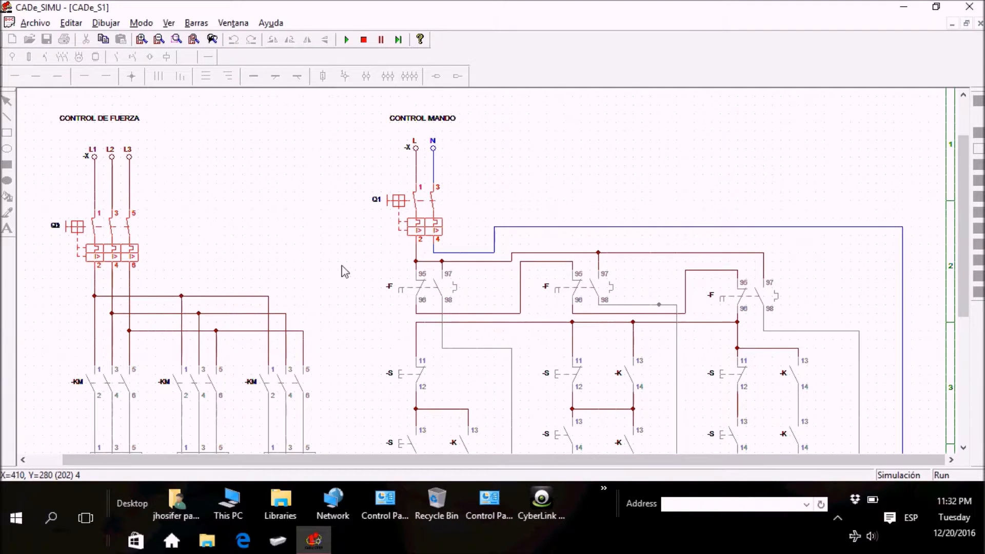
{"action": "left_click", "coordinate": [395, 200]}
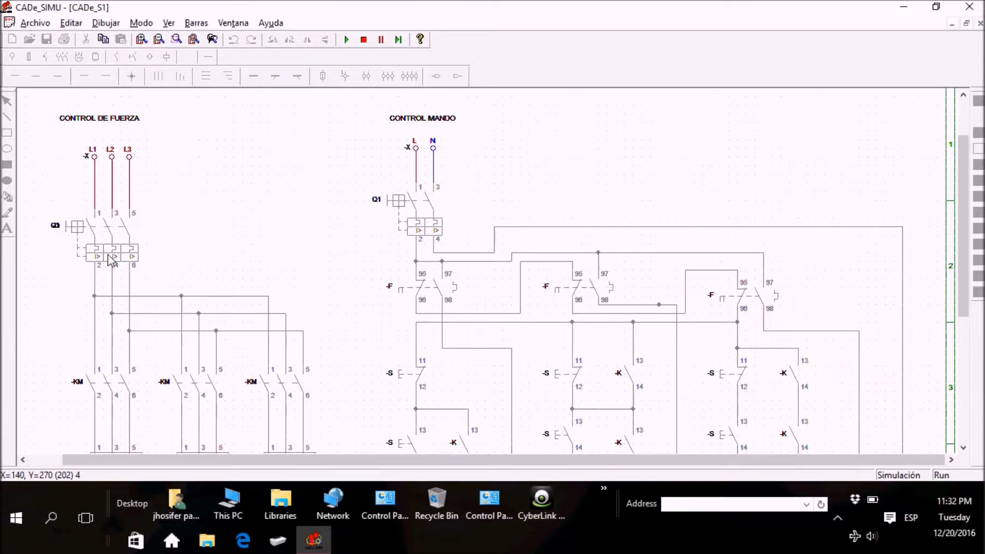
{"action": "left_click", "coordinate": [364, 39]}
Step: Simulate a trip of the first motor's thermal overload relay, inspect the overload contacts in the control circuit, and stop the simulation
{"action": "left_click_drag", "start_coordinate": [965, 210], "coordinate": [962, 255]}
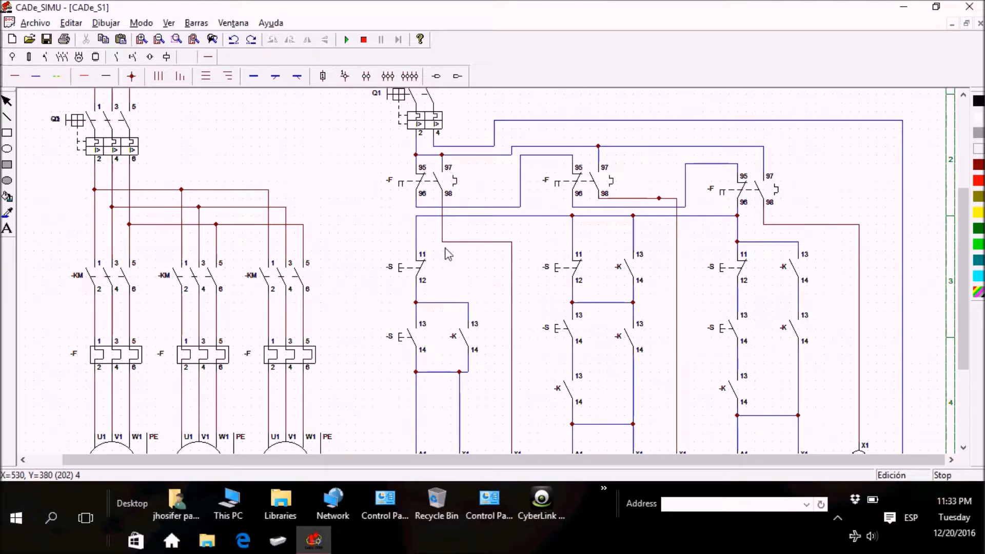
{"action": "left_click", "coordinate": [141, 39]}
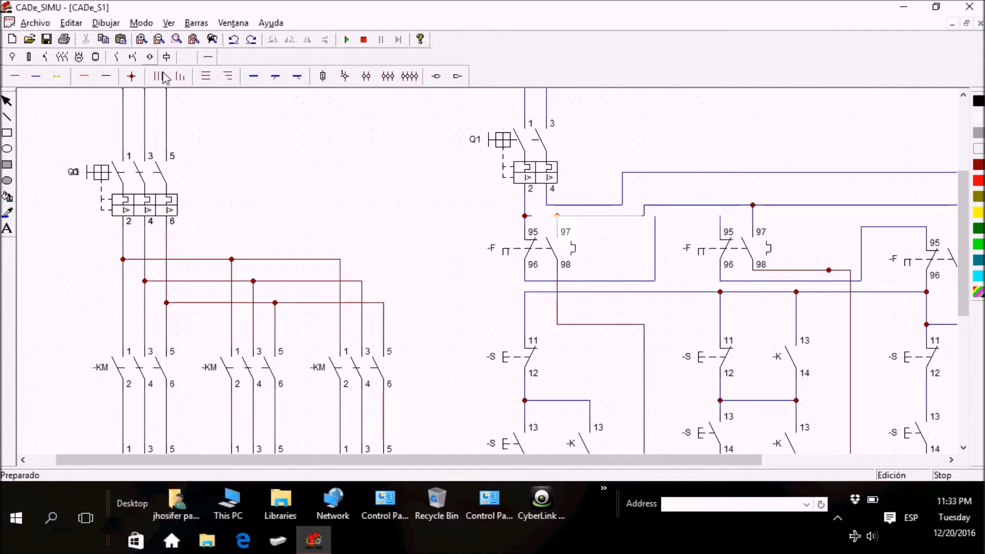
{"action": "left_click_drag", "start_coordinate": [374, 460], "coordinate": [578, 467]}
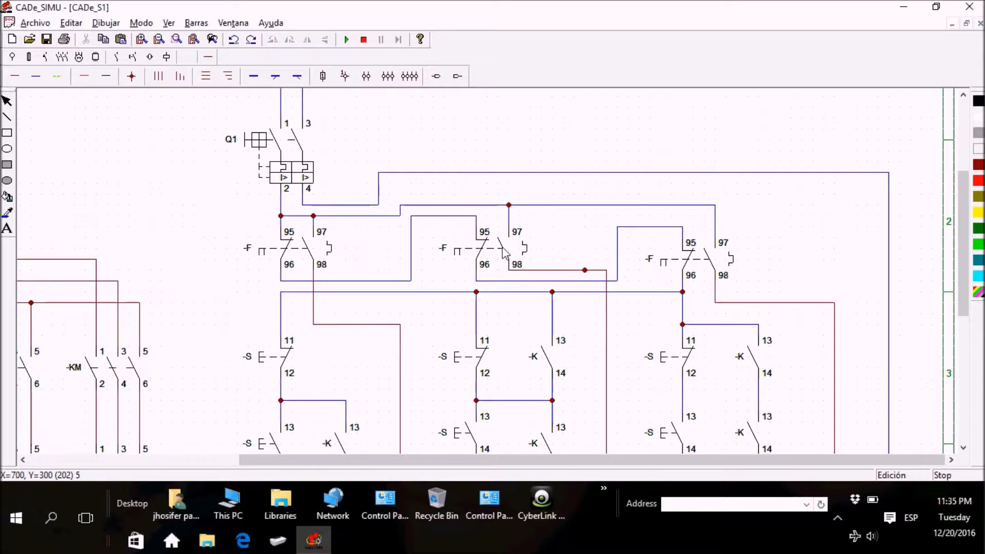
{"action": "left_click", "coordinate": [347, 40]}
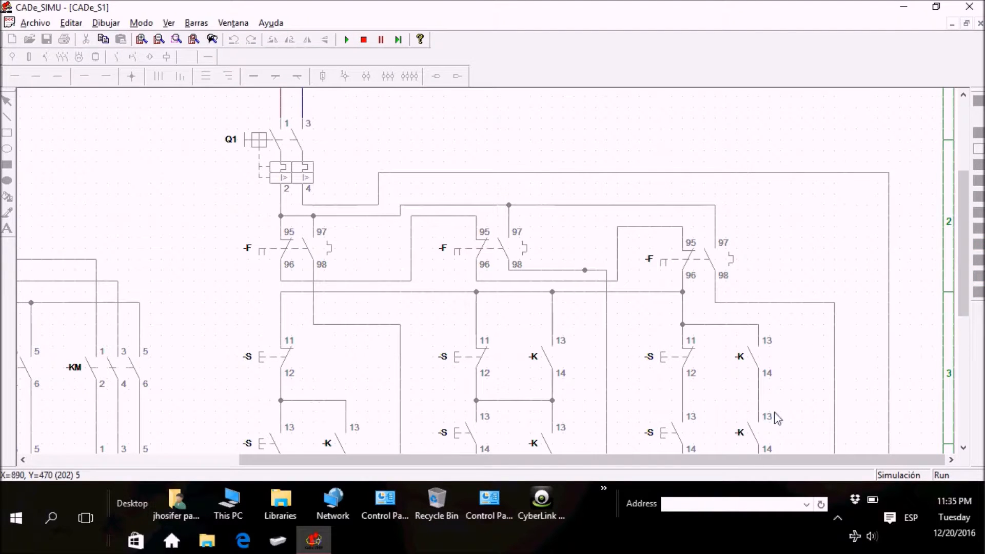
{"action": "left_click_drag", "start_coordinate": [960, 269], "coordinate": [975, 321]}
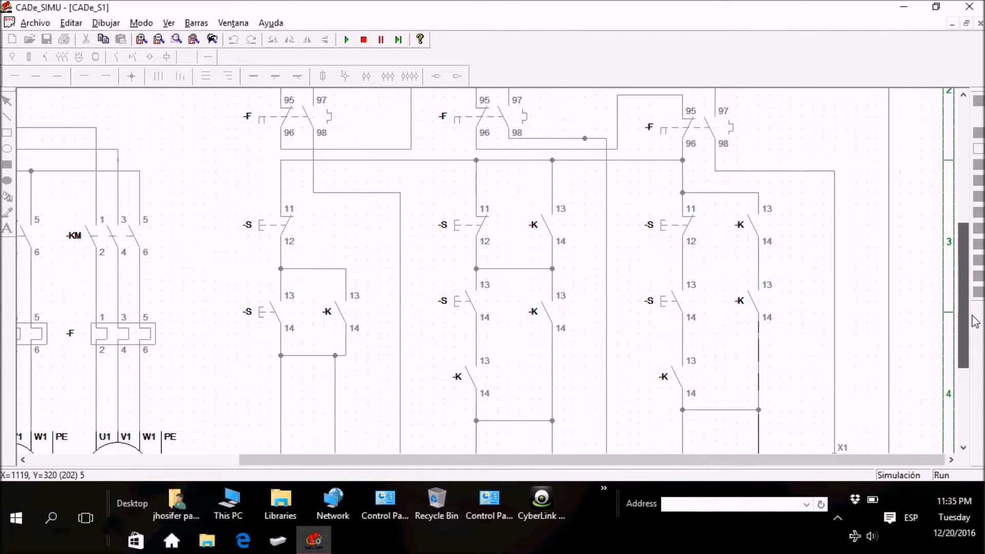
{"action": "left_click_drag", "start_coordinate": [510, 466], "coordinate": [341, 468]}
{"action": "left_click", "coordinate": [112, 341]}
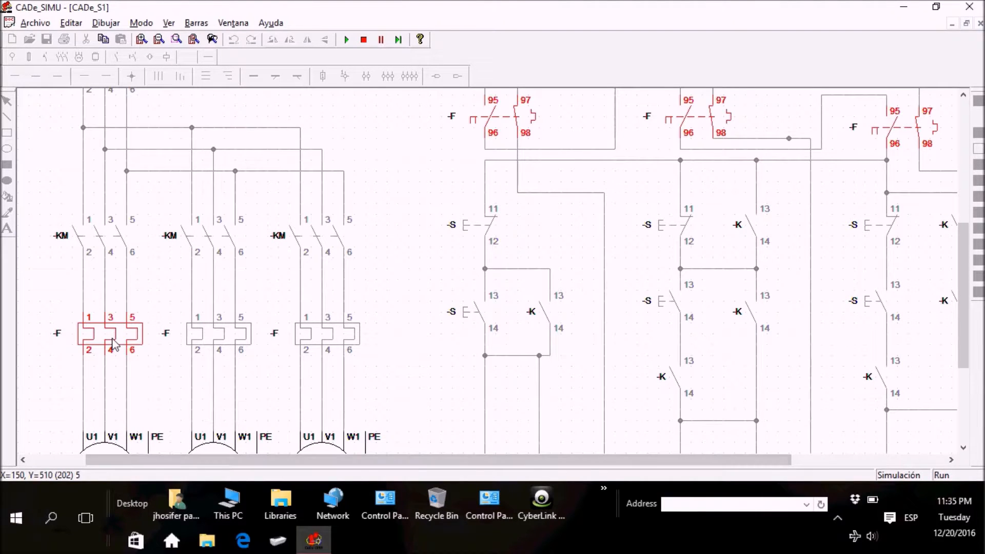
{"action": "left_click_drag", "start_coordinate": [966, 336], "coordinate": [974, 275]}
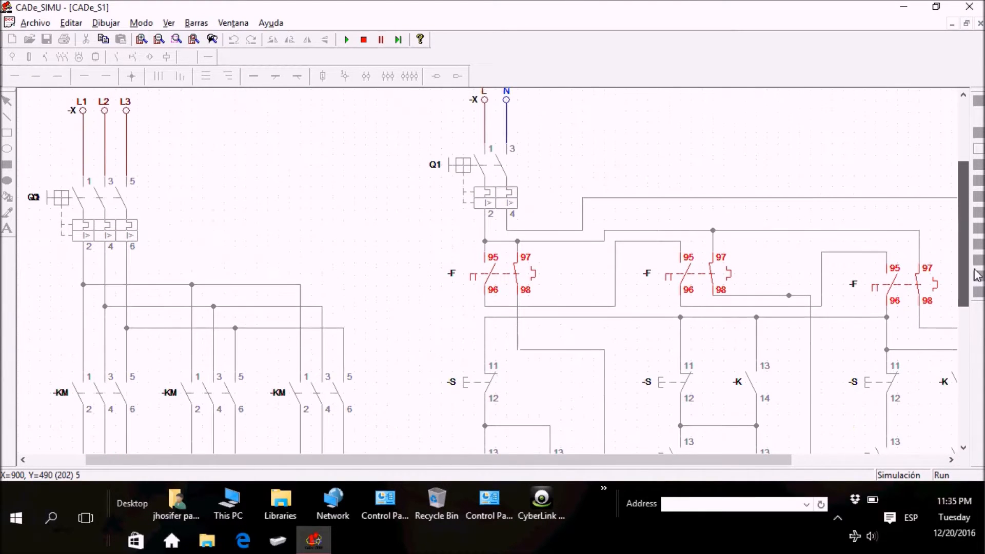
{"action": "left_click_drag", "start_coordinate": [558, 465], "coordinate": [671, 466]}
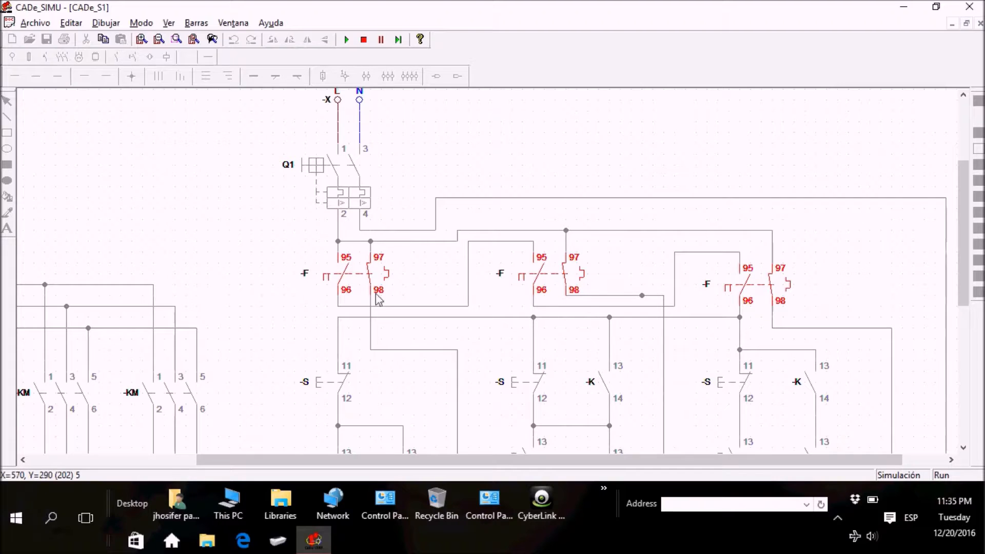
{"action": "left_click", "coordinate": [364, 40]}
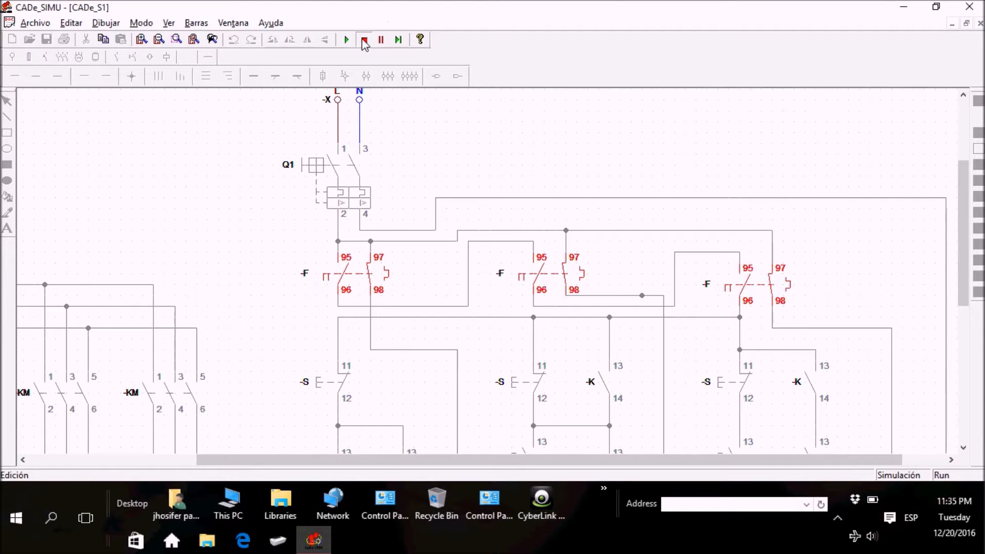
Step: Rename the first thermal overload contact pair in the control circuit as R1
{"action": "left_click_drag", "start_coordinate": [541, 460], "coordinate": [444, 461]}
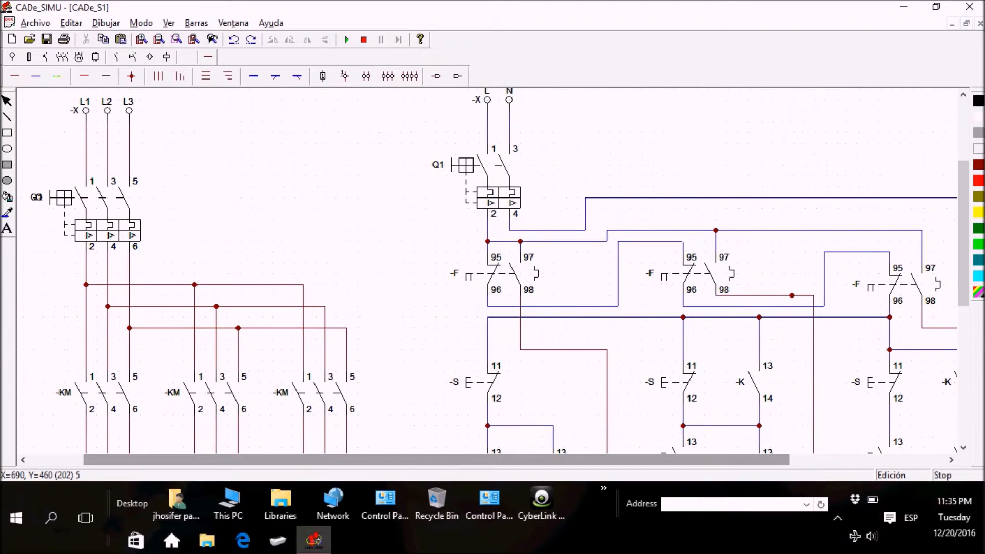
{"action": "left_click_drag", "start_coordinate": [963, 295], "coordinate": [964, 266]}
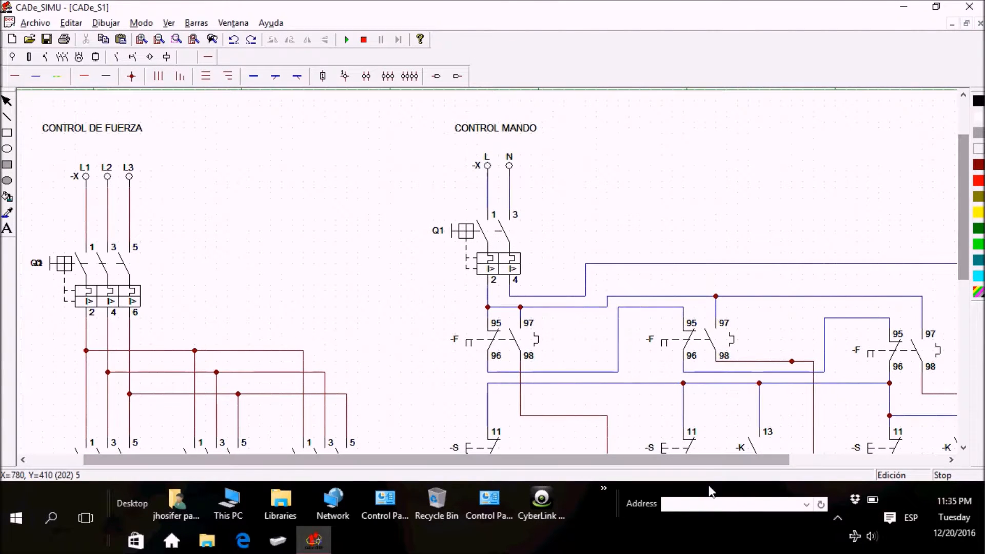
{"action": "left_click_drag", "start_coordinate": [702, 460], "coordinate": [816, 446]}
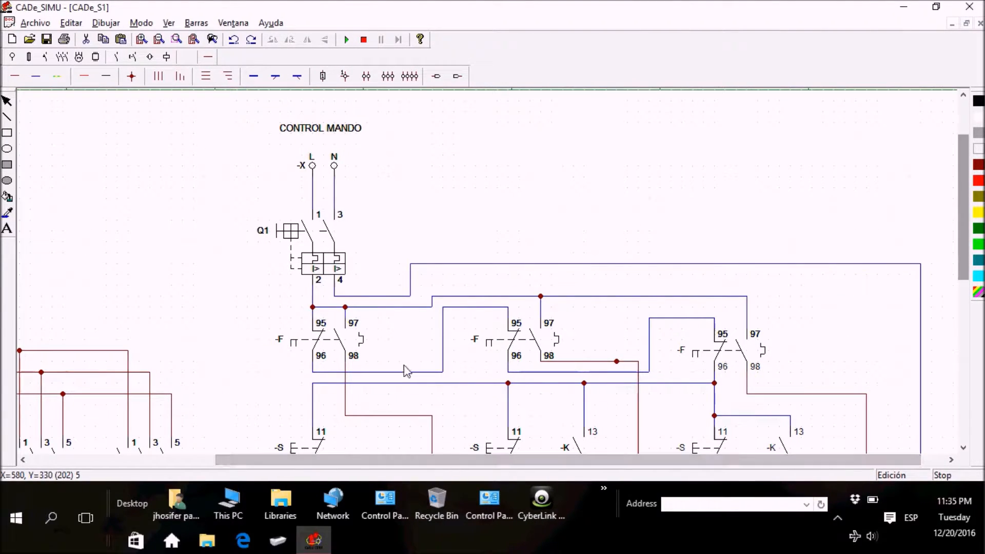
{"action": "double_click", "coordinate": [323, 341]}
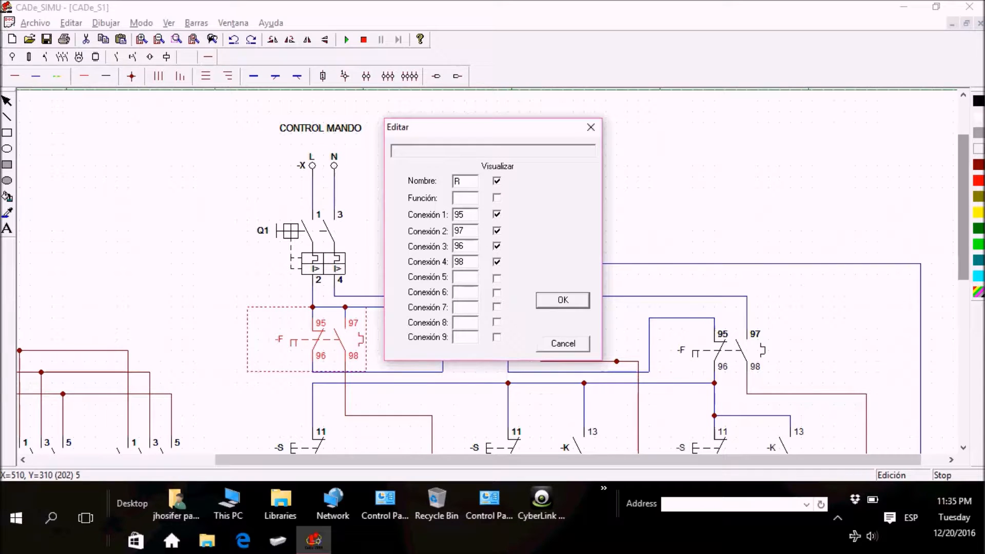
{"action": "left_click", "coordinate": [573, 305]}
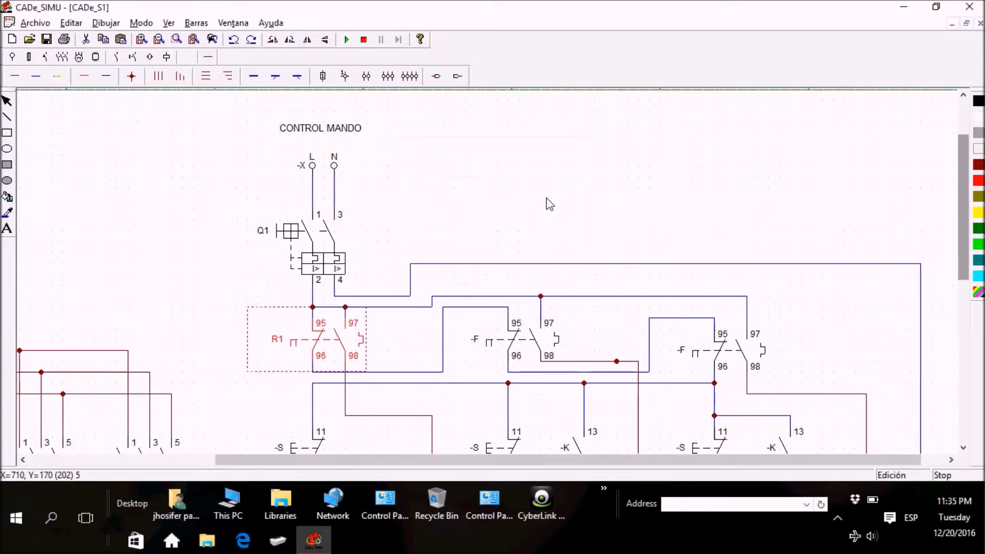
Step: Rename the second thermal overload contact pair in the control circuit as R2
{"action": "double_click", "coordinate": [488, 346]}
{"action": "double_click", "coordinate": [461, 184]}
{"action": "type", "text": "R"}
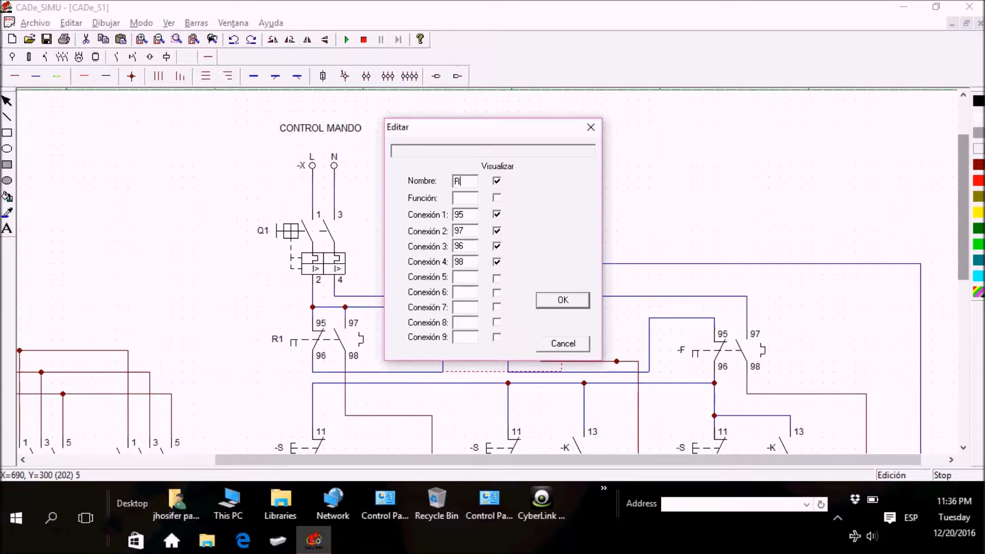
{"action": "type", "text": "2"}
{"action": "left_click", "coordinate": [554, 300]}
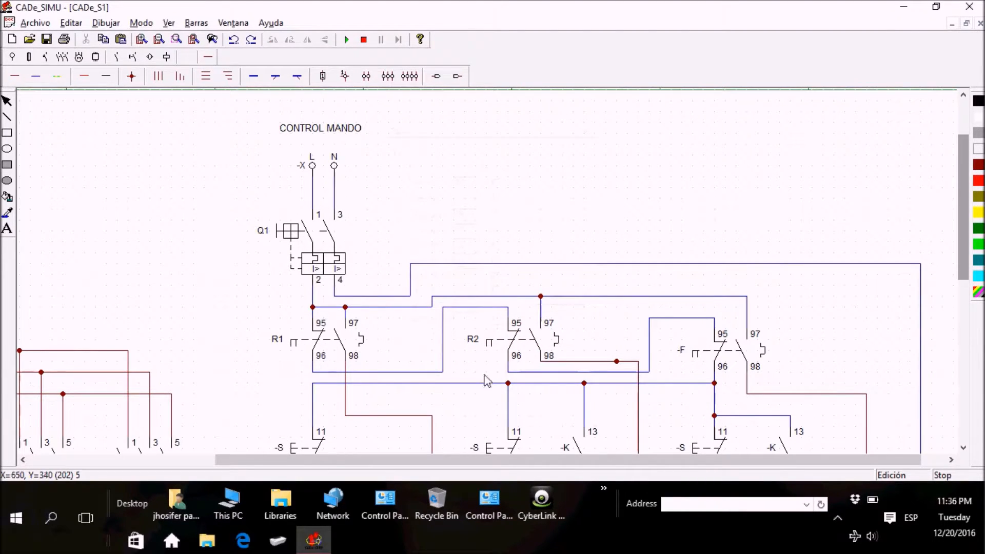
Step: Rename the third thermal overload contact pair in the control circuit as R3
{"action": "left_click", "coordinate": [717, 344]}
{"action": "double_click", "coordinate": [710, 338]}
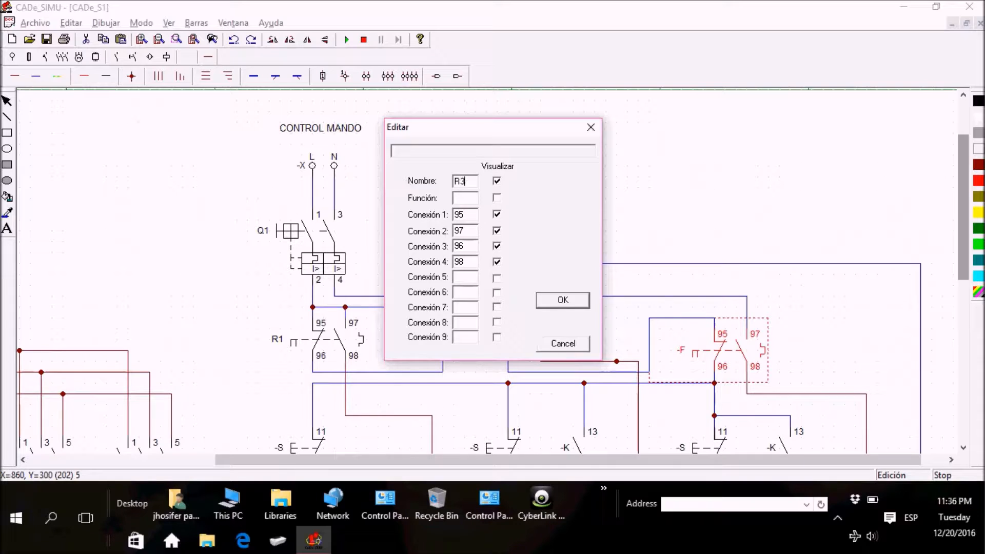
{"action": "left_click", "coordinate": [563, 300]}
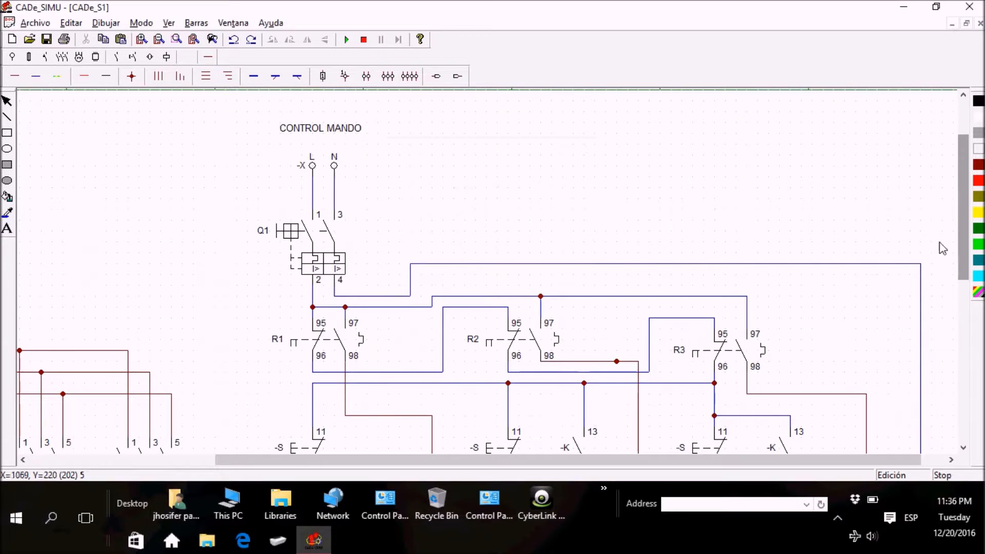
{"action": "left_click_drag", "start_coordinate": [963, 228], "coordinate": [963, 290]}
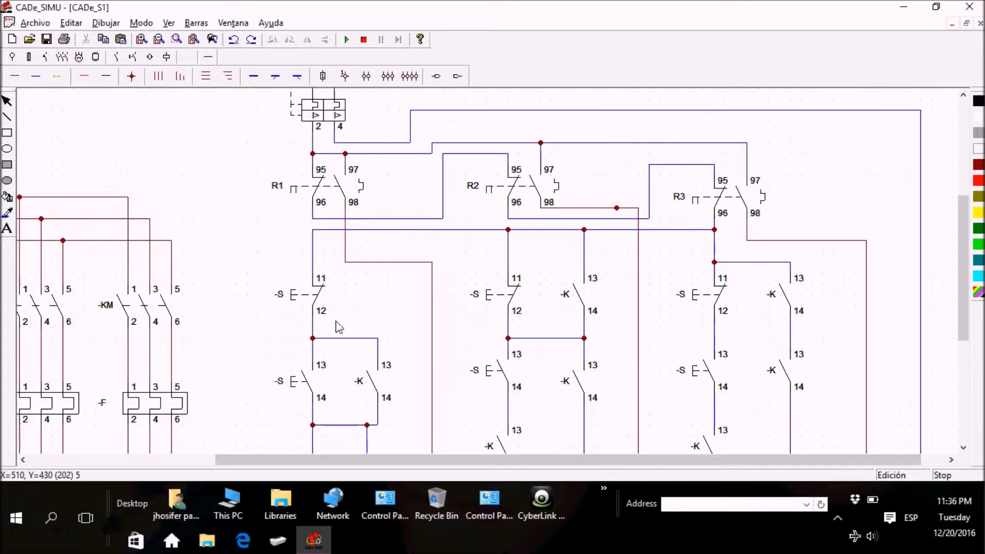
{"action": "left_click_drag", "start_coordinate": [359, 465], "coordinate": [445, 476]}
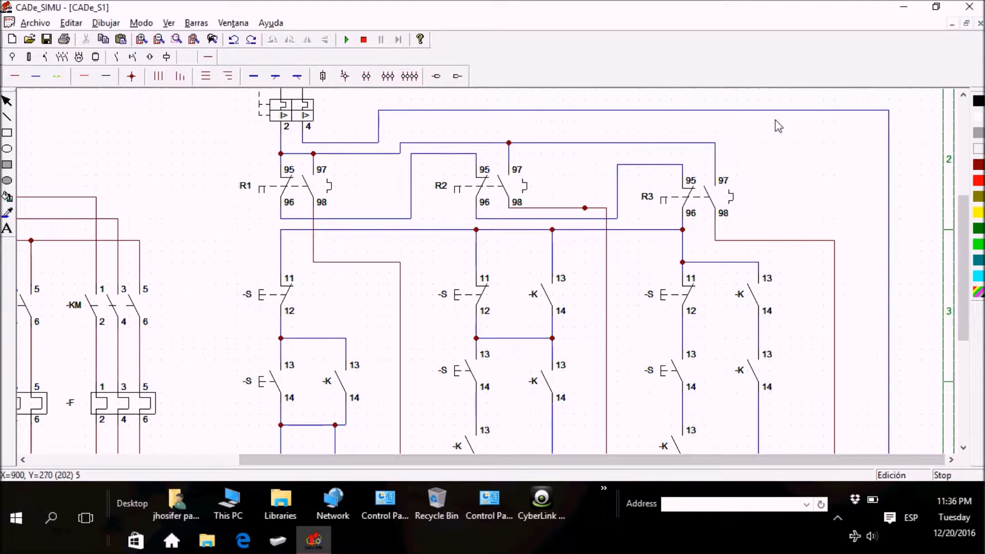
{"action": "mouse_move", "coordinate": [968, 225]}
{"action": "left_mouse_down"}
{"action": "mouse_move", "coordinate": [967, 254]}
{"action": "mouse_move", "coordinate": [967, 227]}
{"action": "left_mouse_up"}
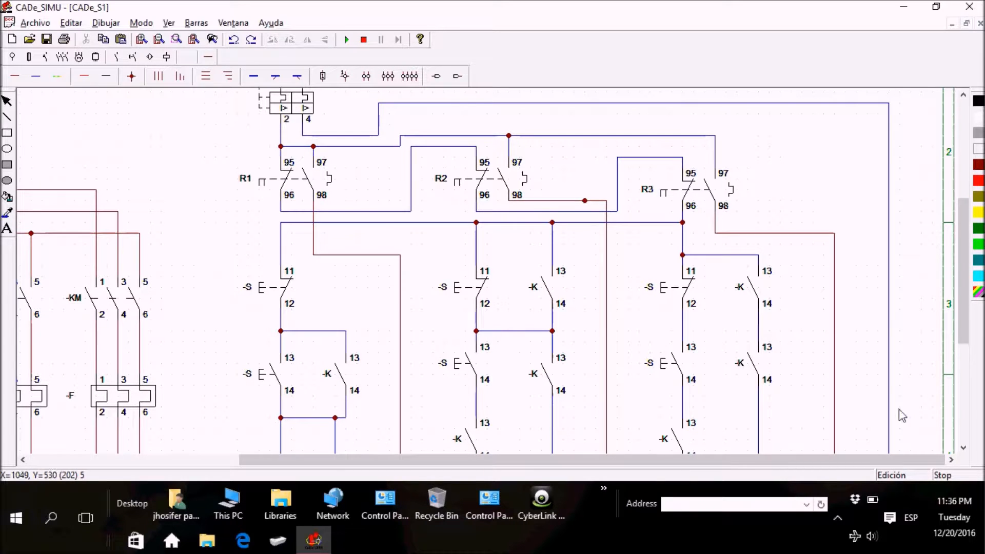
{"action": "left_click_drag", "start_coordinate": [970, 326], "coordinate": [969, 309]}
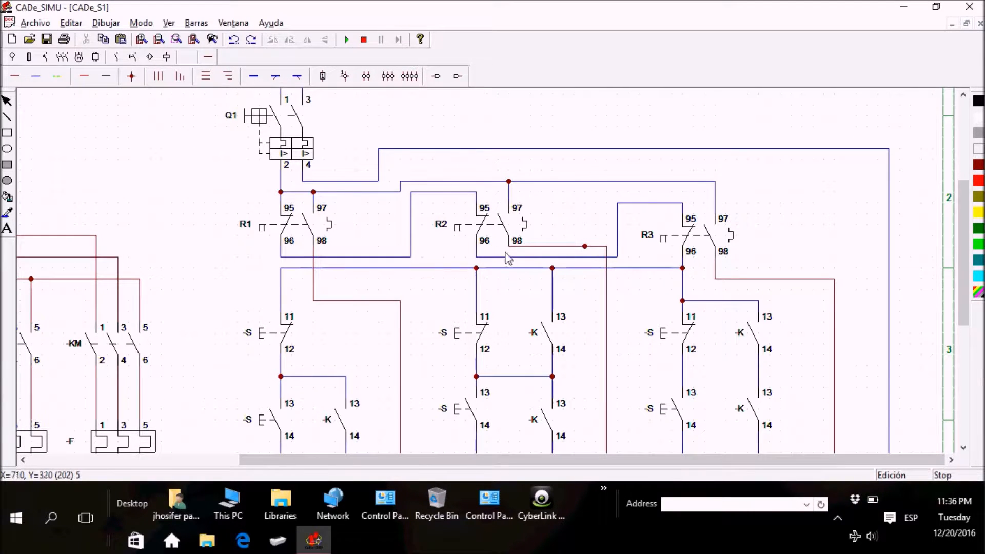
{"action": "left_click_drag", "start_coordinate": [967, 279], "coordinate": [968, 265]}
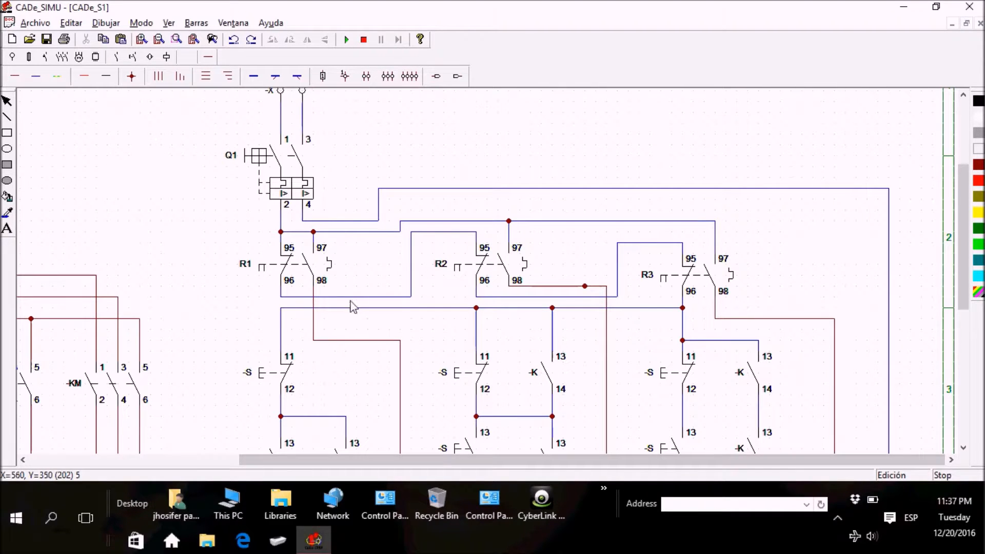
Step: Change the name of the first overload contact pair in the control circuit to RELE1
{"action": "double_click", "coordinate": [303, 261]}
{"action": "double_click", "coordinate": [469, 185]}
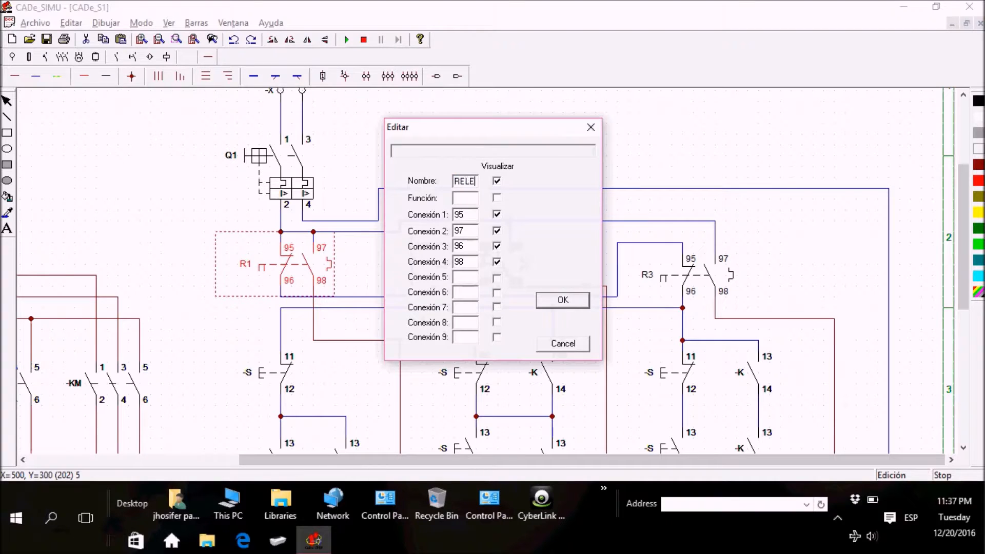
{"action": "key", "text": "Return"}
{"action": "left_click", "coordinate": [406, 168]}
Step: Change the name of the second overload contact pair in the control circuit to RELE2
{"action": "left_click", "coordinate": [471, 263]}
{"action": "double_click", "coordinate": [471, 268]}
{"action": "double_click", "coordinate": [471, 186]}
{"action": "type", "text": "RELE"}
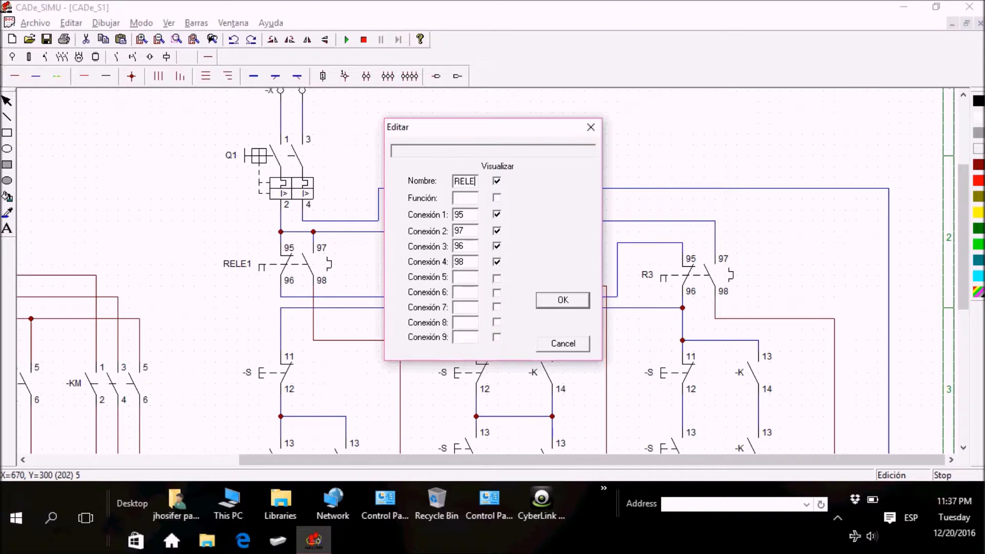
{"action": "type", "text": "2"}
{"action": "key", "text": "Return"}
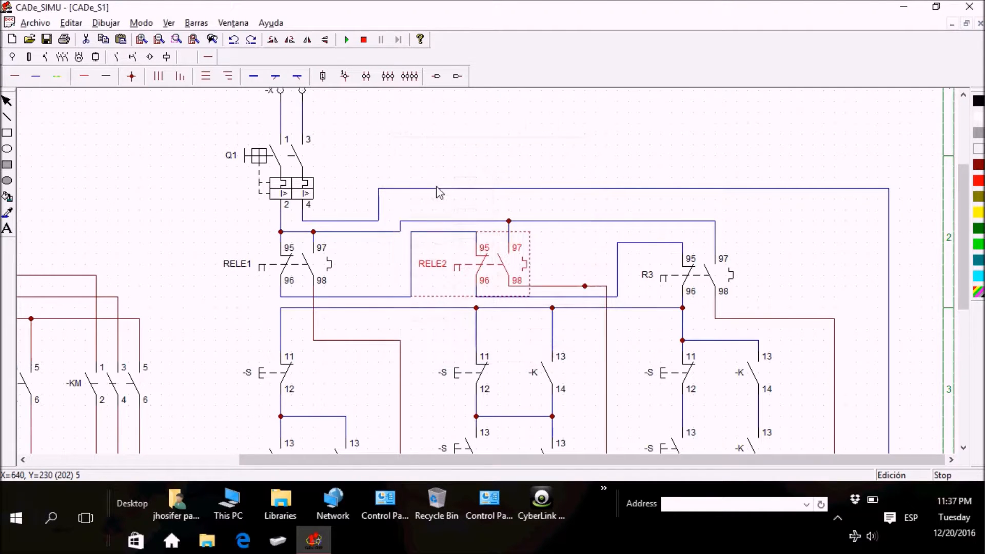
Step: Change the name of the third overload contact pair in the control circuit to RELE3
{"action": "left_click", "coordinate": [698, 289]}
{"action": "double_click", "coordinate": [697, 290]}
{"action": "double_click", "coordinate": [472, 185]}
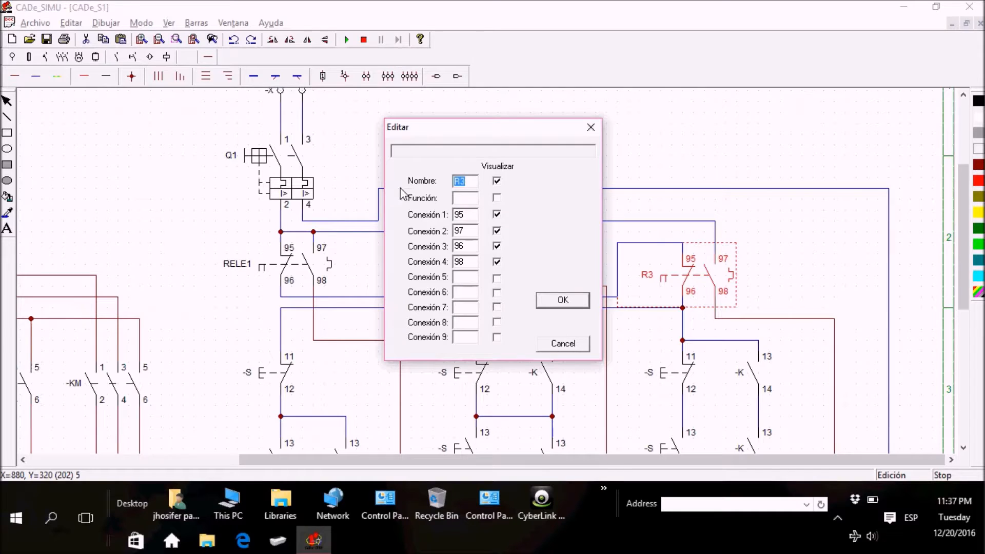
{"action": "type", "text": "RELE"}
{"action": "key", "text": "Return"}
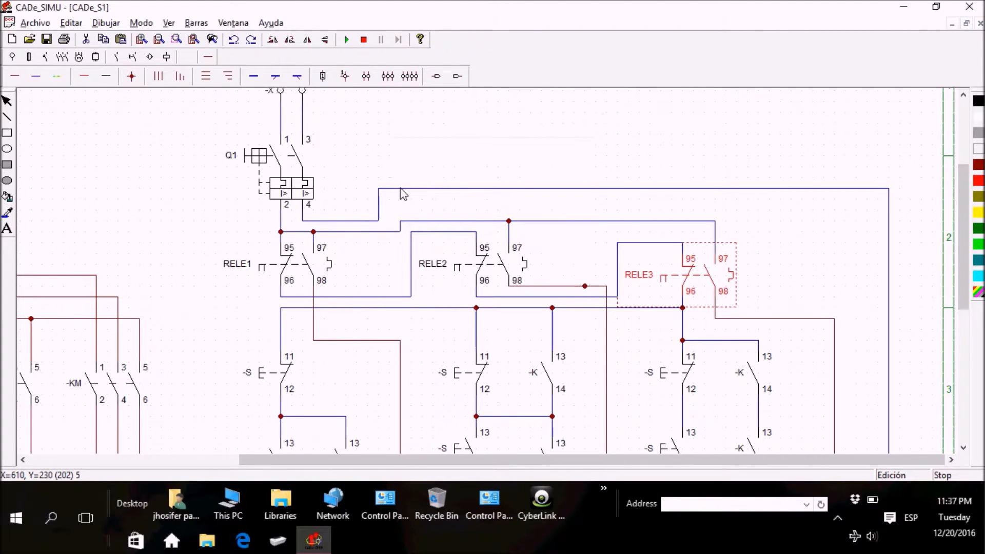
{"action": "left_click", "coordinate": [550, 177]}
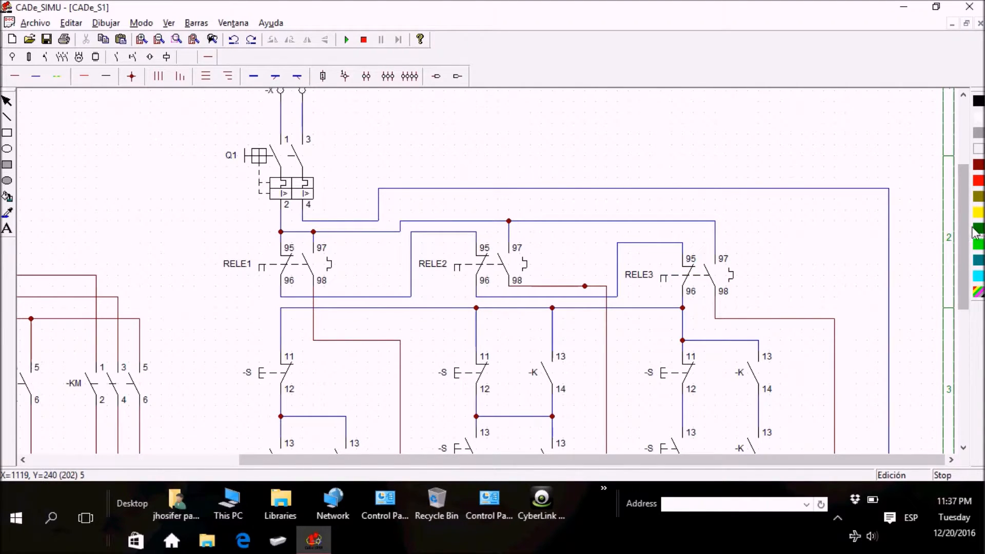
Step: Simulate the circuit, operate the first branch's normally closed pushbutton to check how the identically named pushbuttons react, and stop the simulation
{"action": "left_click_drag", "start_coordinate": [963, 233], "coordinate": [963, 260]}
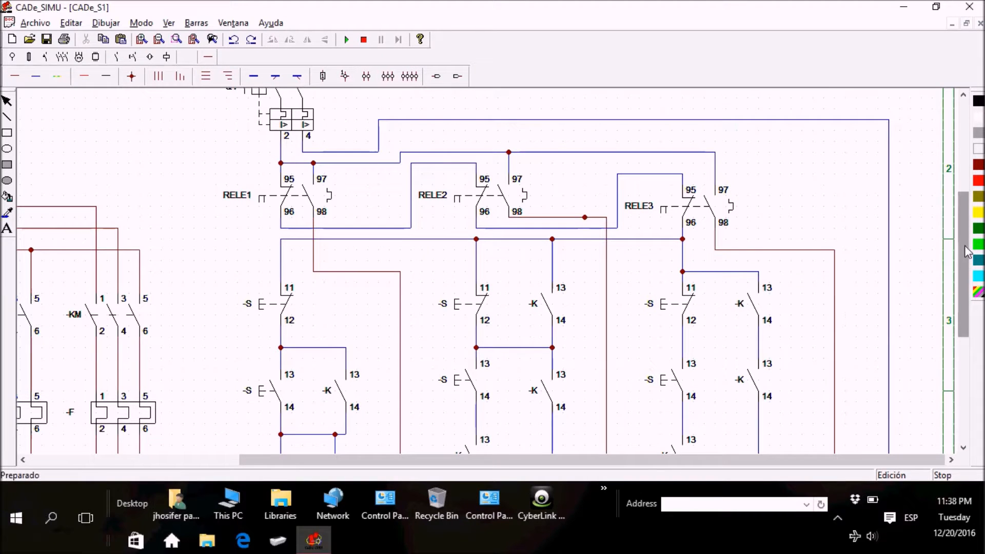
{"action": "left_click_drag", "start_coordinate": [968, 251], "coordinate": [968, 265]}
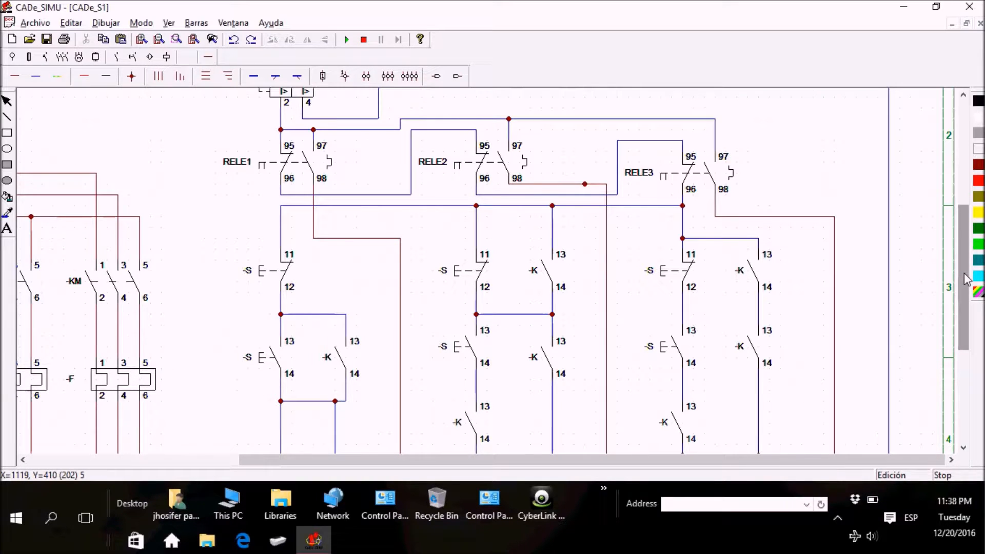
{"action": "scroll", "coordinate": [966, 279], "scroll_direction": "down", "scroll_amount": 2}
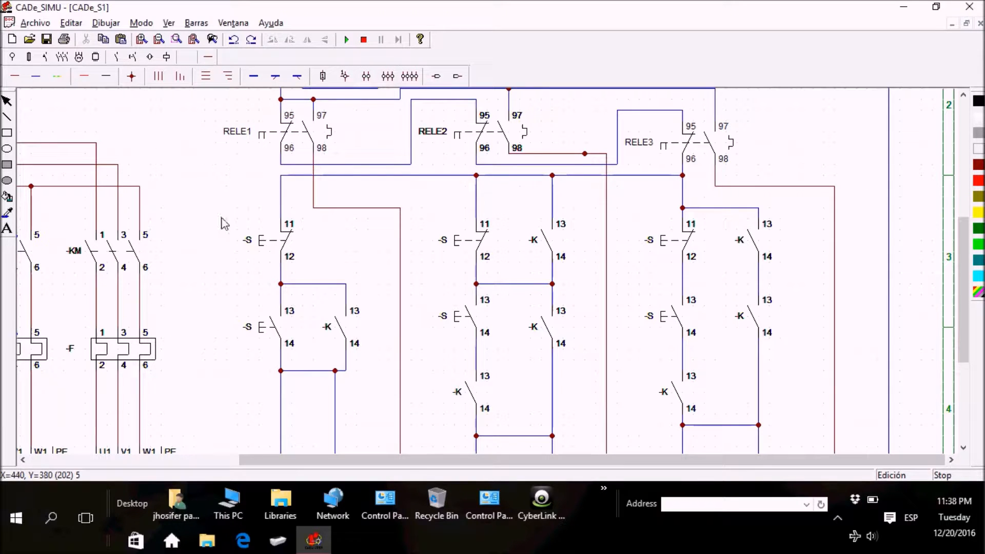
{"action": "left_click_drag", "start_coordinate": [968, 314], "coordinate": [969, 283]}
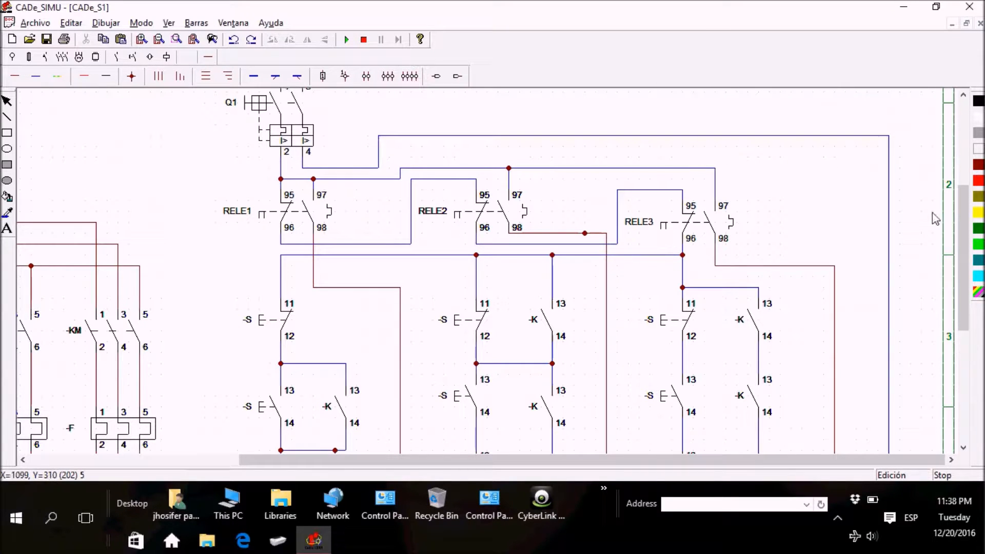
{"action": "left_click_drag", "start_coordinate": [966, 235], "coordinate": [967, 256]}
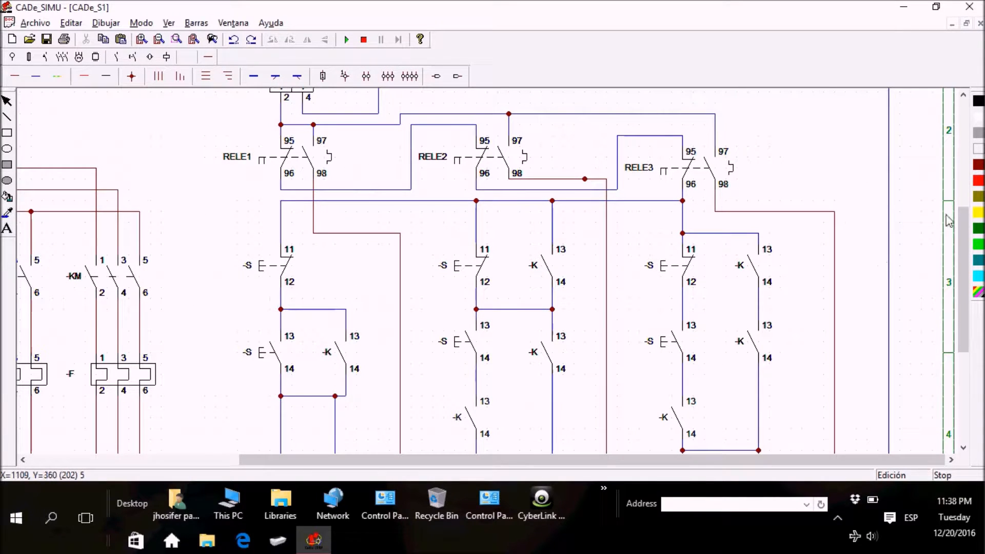
{"action": "left_click_drag", "start_coordinate": [969, 249], "coordinate": [965, 301]}
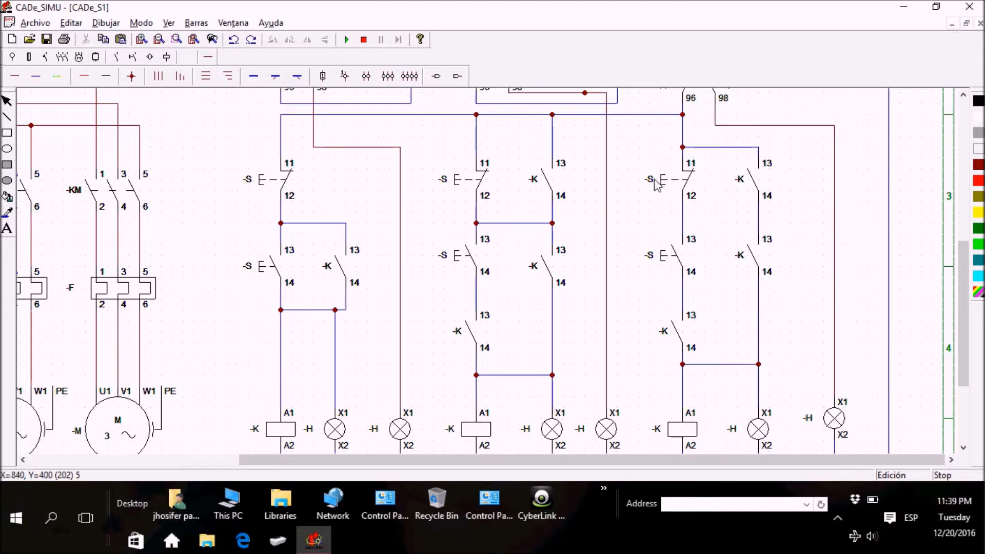
{"action": "left_click", "coordinate": [347, 39]}
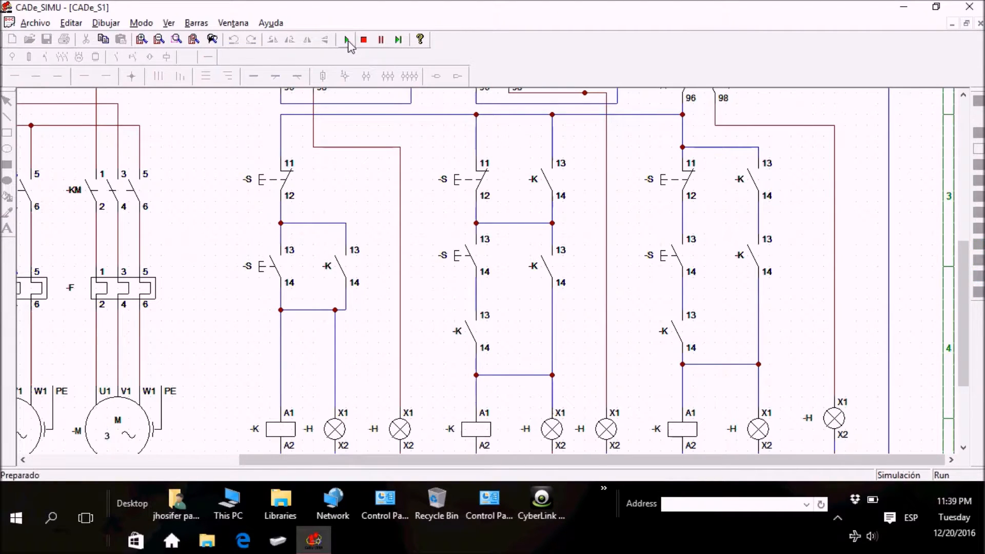
{"action": "left_click", "coordinate": [268, 180]}
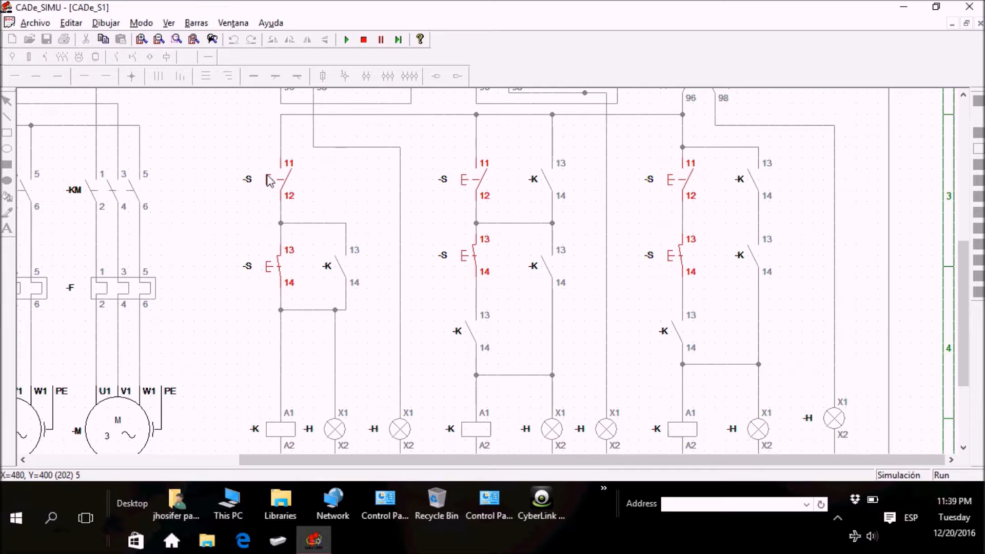
{"action": "left_click_drag", "start_coordinate": [437, 251], "coordinate": [280, 230]}
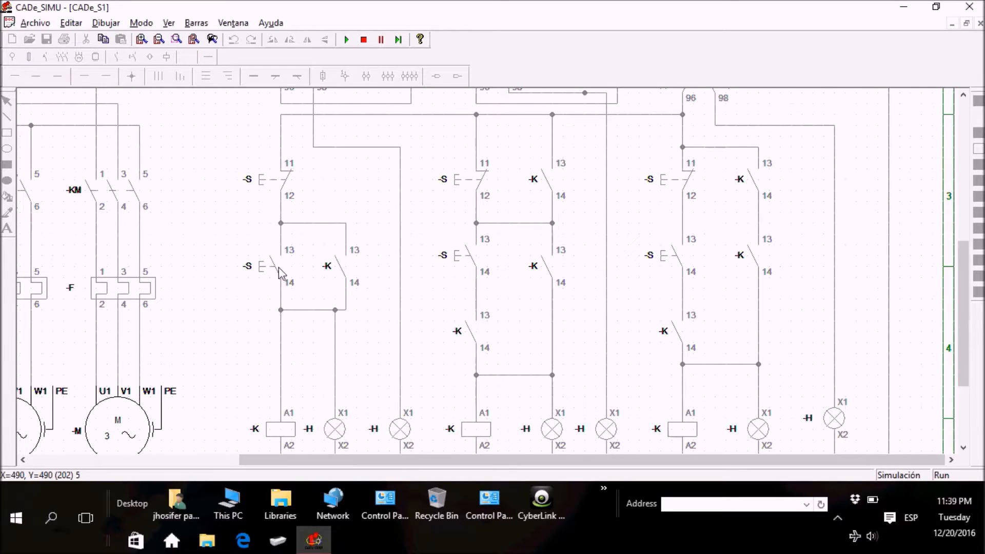
{"action": "left_click", "coordinate": [254, 181]}
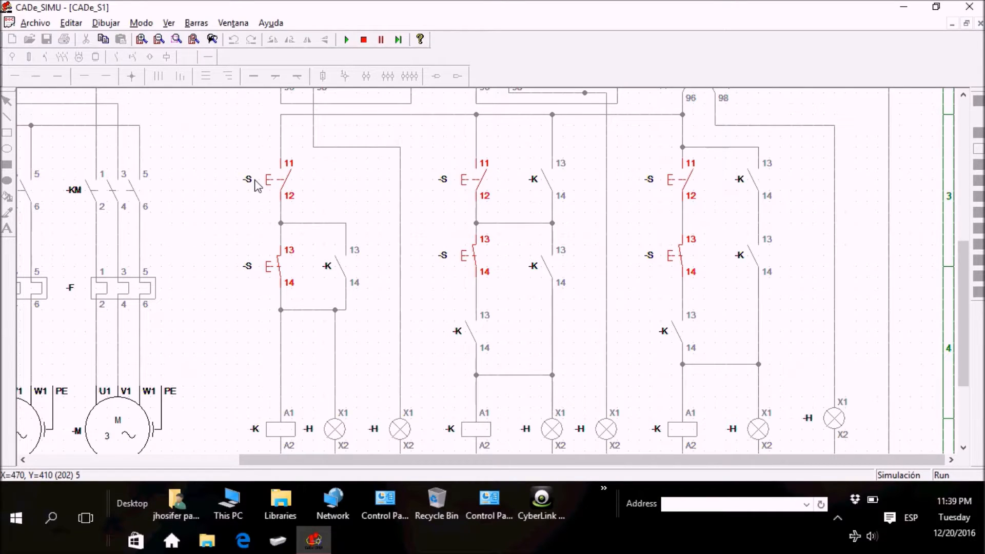
{"action": "left_click", "coordinate": [364, 40]}
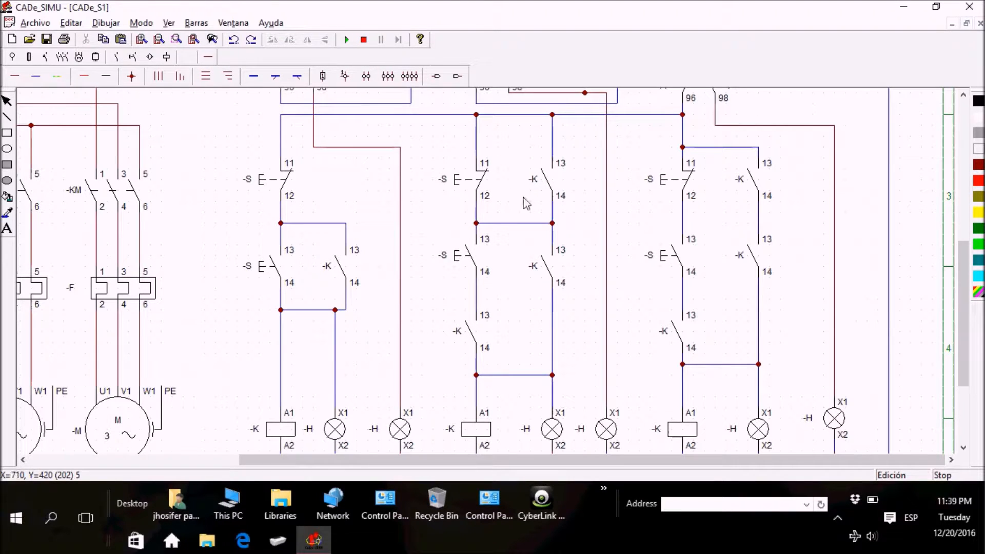
Step: Rename the first branch's normally closed pushbutton as STOP1
{"action": "double_click", "coordinate": [255, 186]}
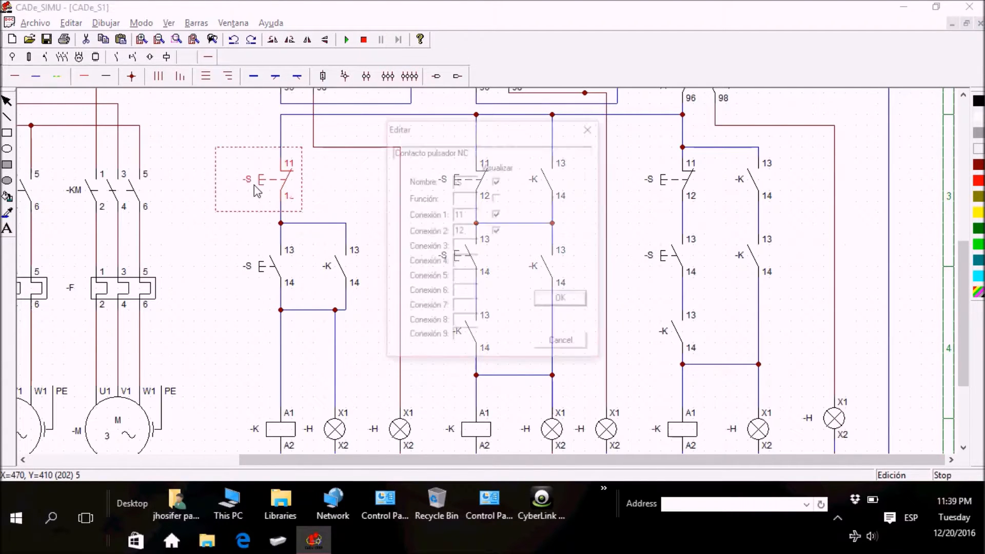
{"action": "left_click_drag", "start_coordinate": [477, 188], "coordinate": [426, 190]}
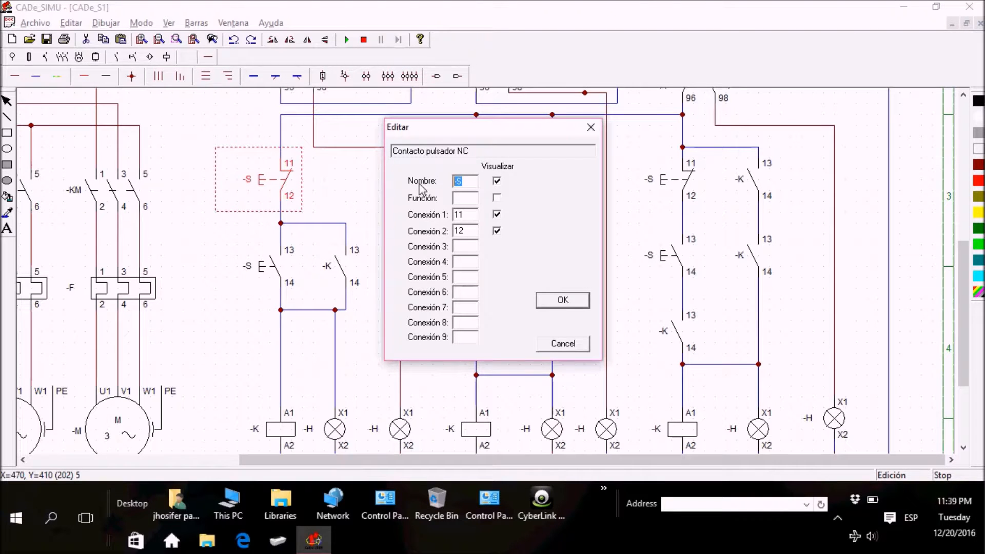
{"action": "type", "text": "STOP1"}
{"action": "key", "text": "Return"}
{"action": "left_click", "coordinate": [413, 202]}
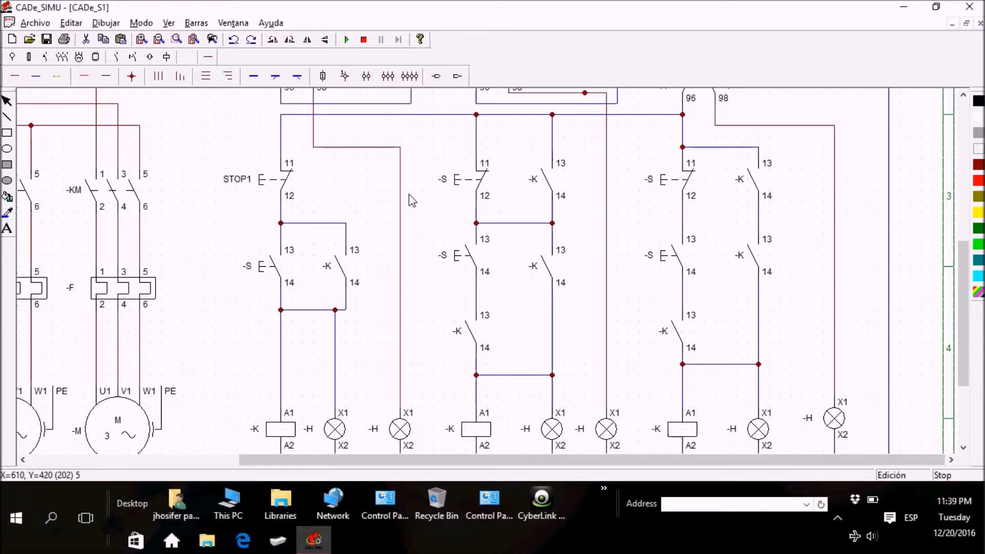
Step: Rename the second branch's normally closed pushbutton as STOP2
{"action": "double_click", "coordinate": [449, 183]}
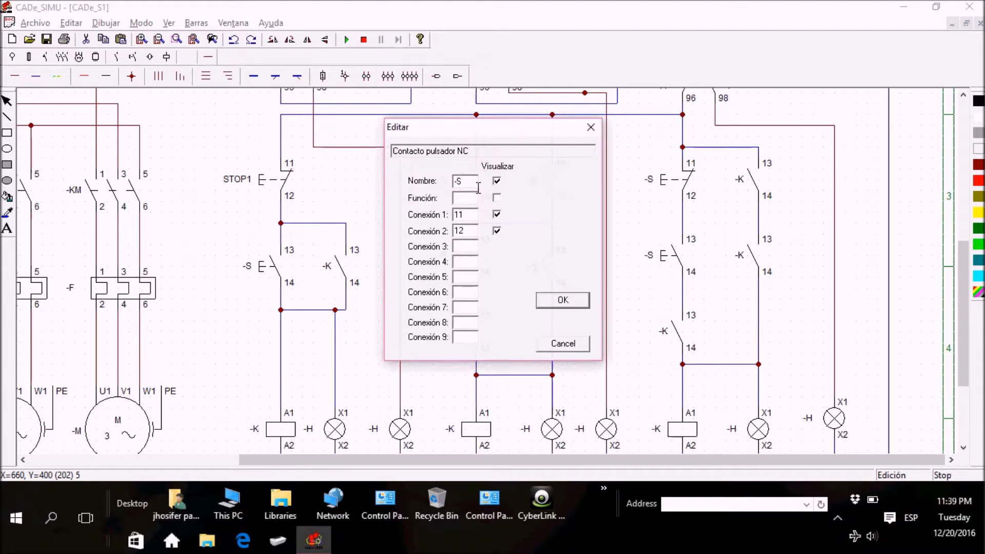
{"action": "type", "text": "STOP2"}
{"action": "key", "text": "Return"}
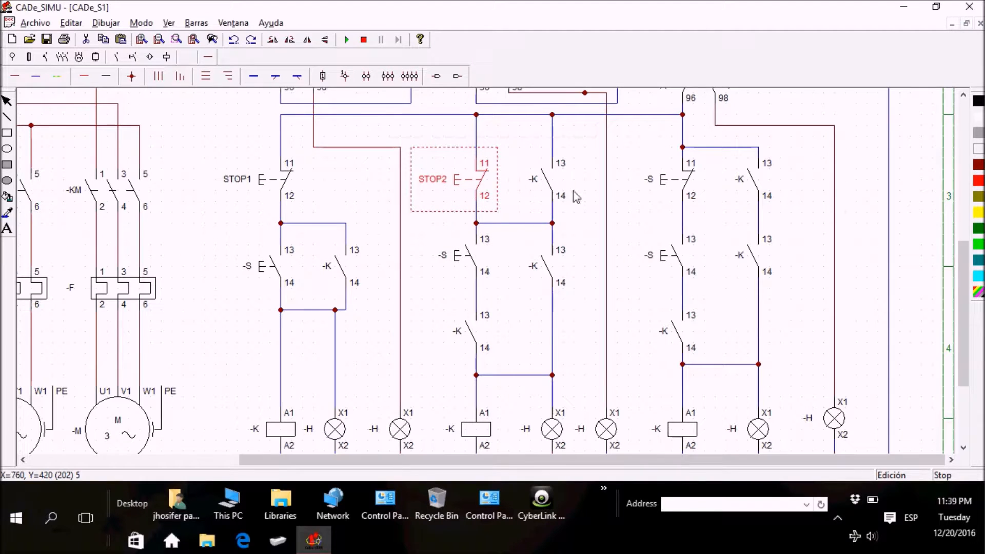
{"action": "left_click", "coordinate": [616, 195]}
Step: Rename the third branch's normally closed pushbutton as STOP3
{"action": "double_click", "coordinate": [662, 184]}
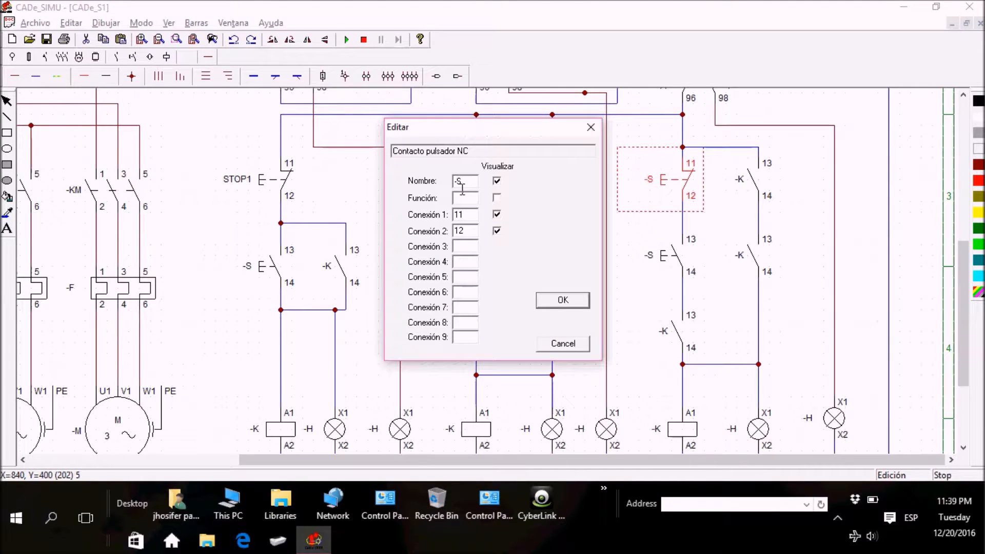
{"action": "type", "text": "STOP3"}
{"action": "key", "text": "Return"}
{"action": "left_click", "coordinate": [626, 283]}
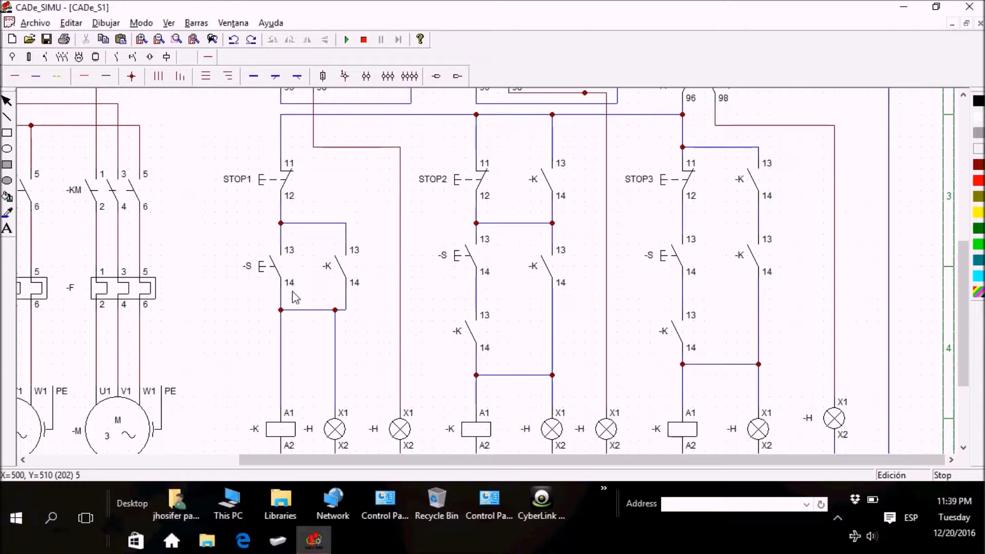
Step: Rename the first branch's normally open pushbutton as STRA1
{"action": "double_click", "coordinate": [269, 267]}
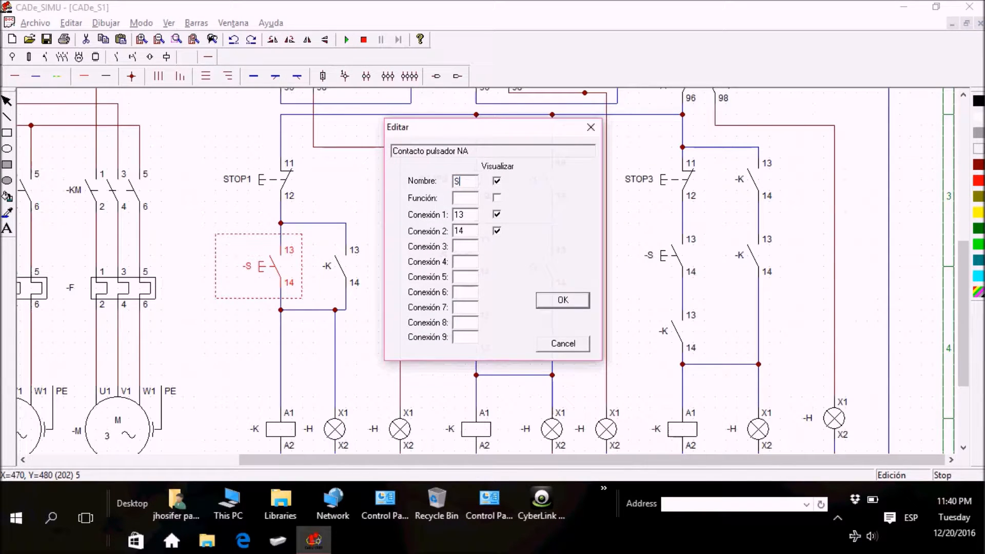
{"action": "type", "text": "STRA1"}
{"action": "key", "text": "Return"}
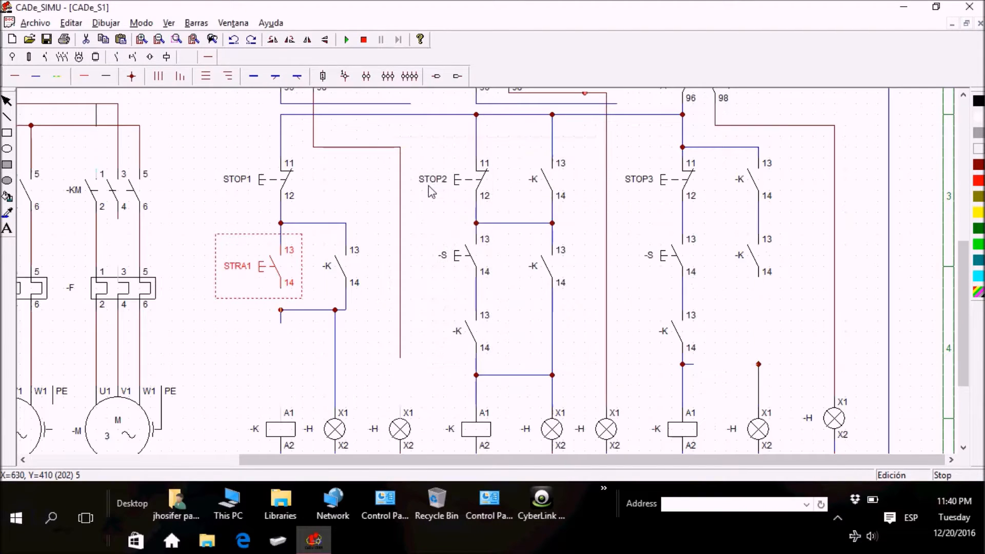
{"action": "left_click", "coordinate": [423, 312]}
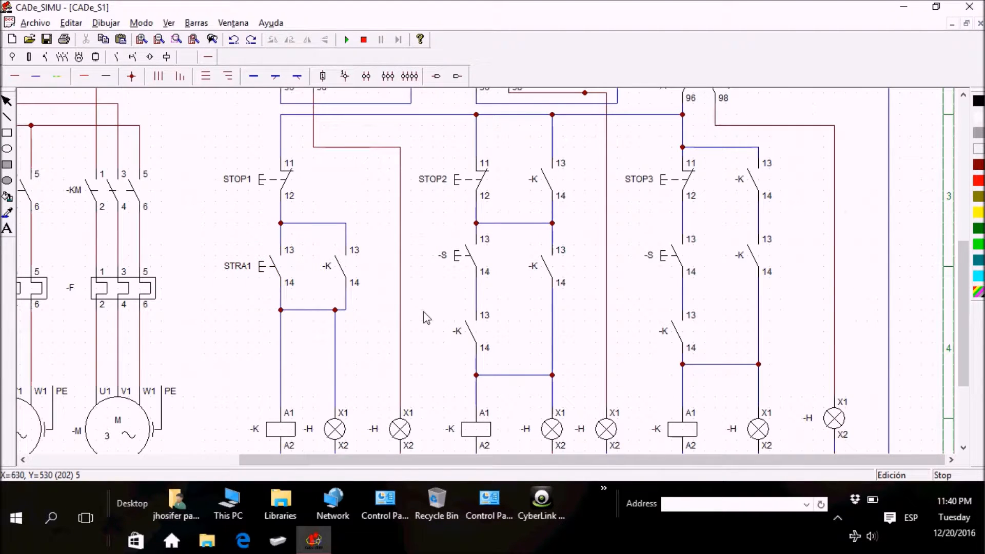
Step: Rename the second branch's normally open pushbutton as STAR2
{"action": "double_click", "coordinate": [469, 256]}
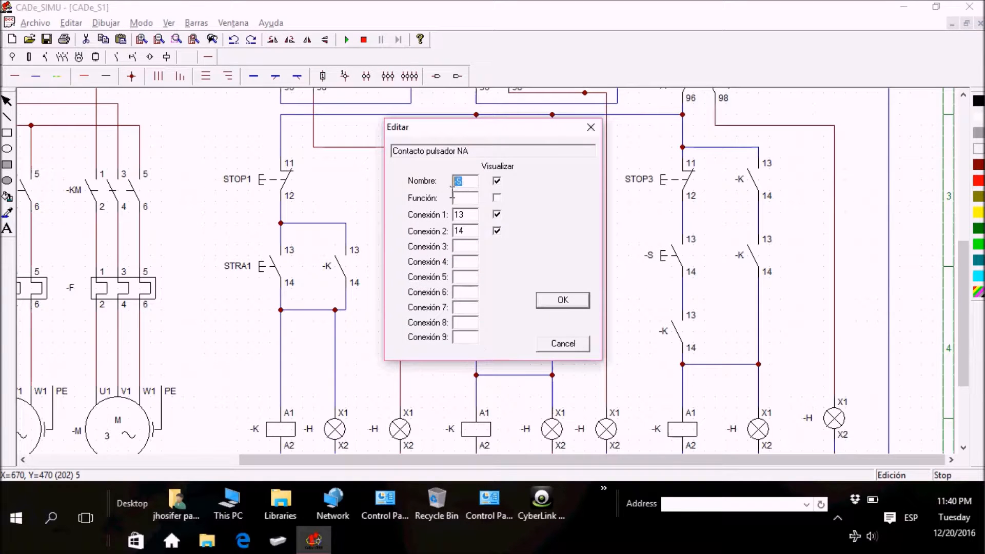
{"action": "type", "text": "STAR2"}
{"action": "key", "text": "Return"}
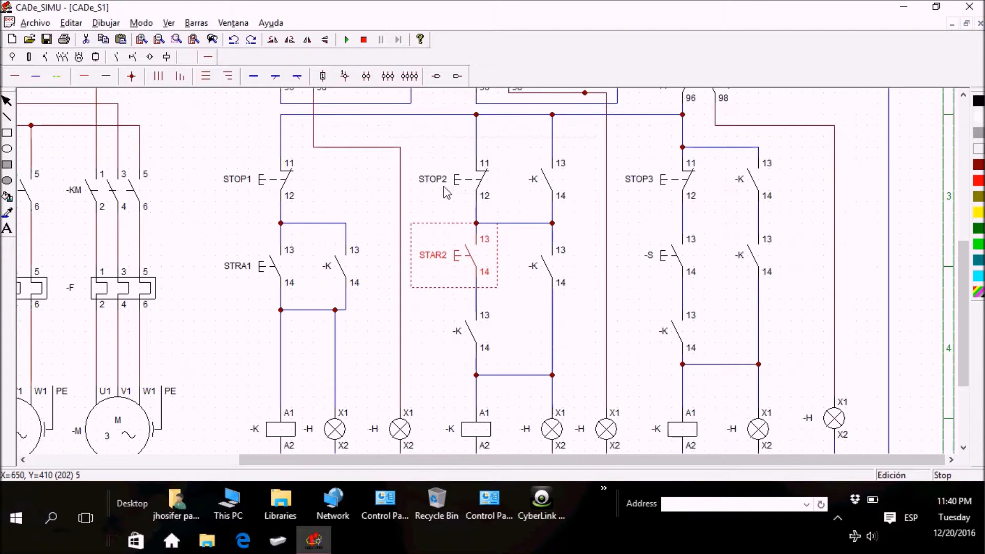
Step: Correct the name of the first branch's normally open pushbutton to STAR1
{"action": "double_click", "coordinate": [261, 270]}
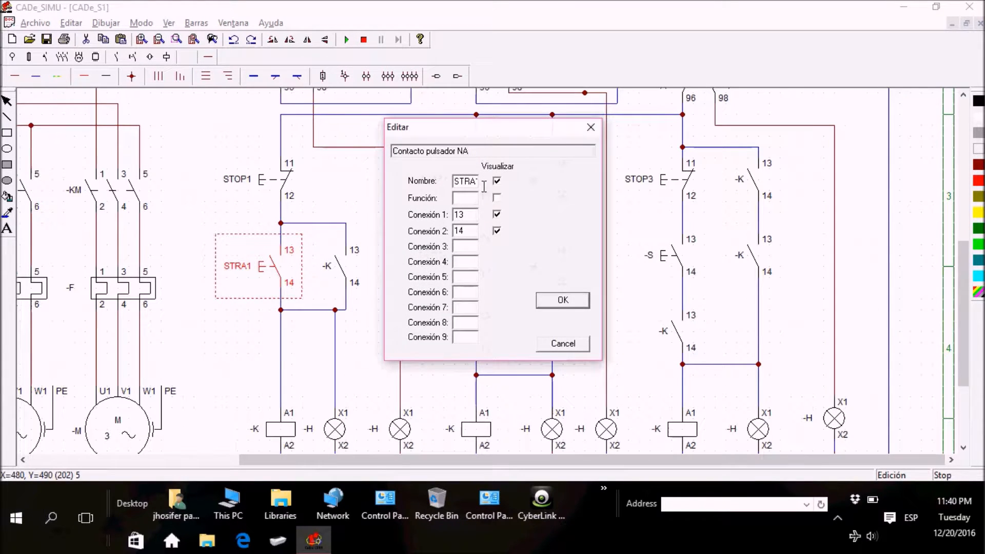
{"action": "type", "text": "STAR1"}
{"action": "left_click", "coordinate": [563, 300]}
{"action": "left_click", "coordinate": [448, 323]}
Step: Rename the third branch's normally open pushbutton as STAR3
{"action": "double_click", "coordinate": [677, 260]}
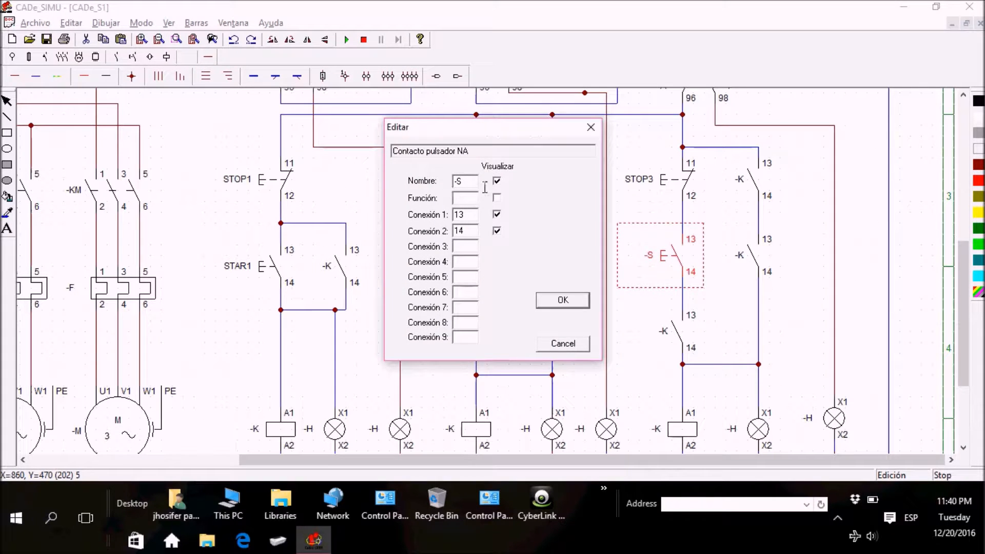
{"action": "type", "text": "TAR3"}
{"action": "key", "text": "Return"}
{"action": "left_click", "coordinate": [649, 353]}
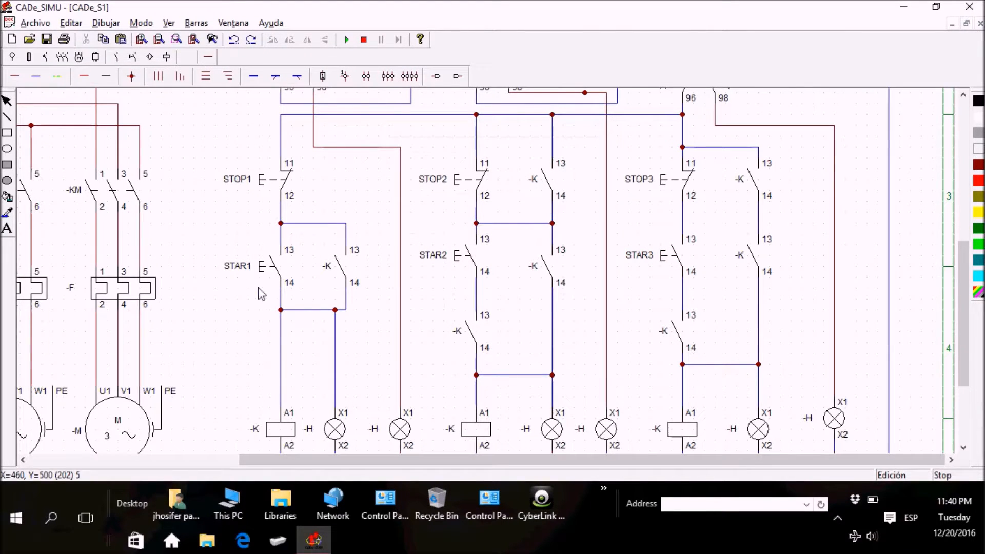
Step: Rename the coil at the foot of the first control branch as K1
{"action": "left_click_drag", "start_coordinate": [964, 277], "coordinate": [963, 311]}
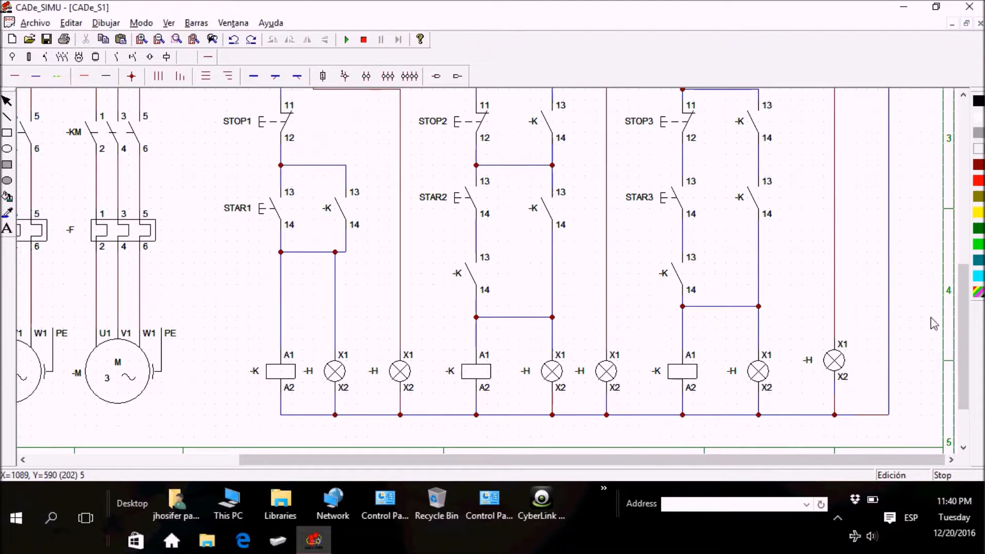
{"action": "left_click_drag", "start_coordinate": [966, 355], "coordinate": [967, 345]}
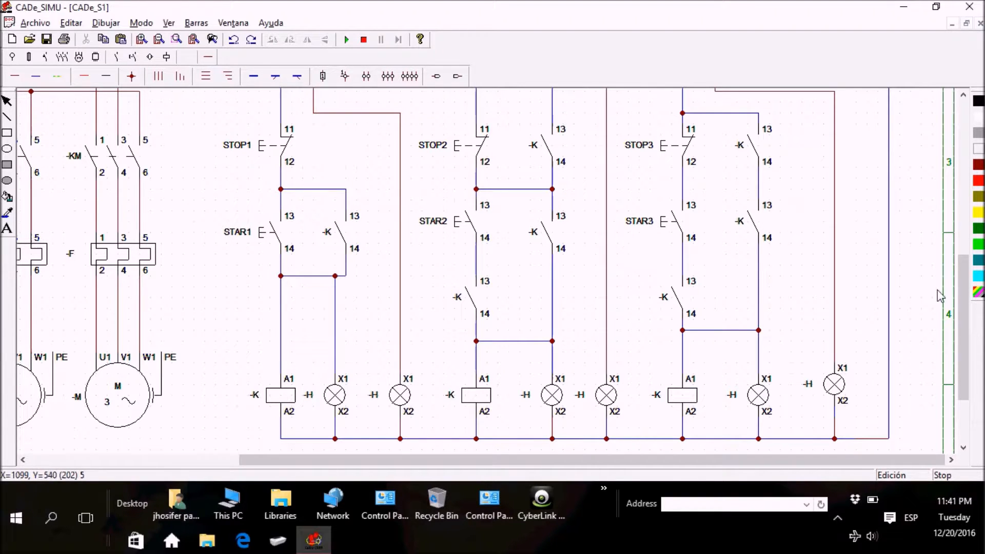
{"action": "mouse_move", "coordinate": [965, 278]}
{"action": "left_mouse_down"}
{"action": "mouse_move", "coordinate": [967, 250]}
{"action": "mouse_move", "coordinate": [968, 280]}
{"action": "mouse_move", "coordinate": [968, 272]}
{"action": "left_mouse_up"}
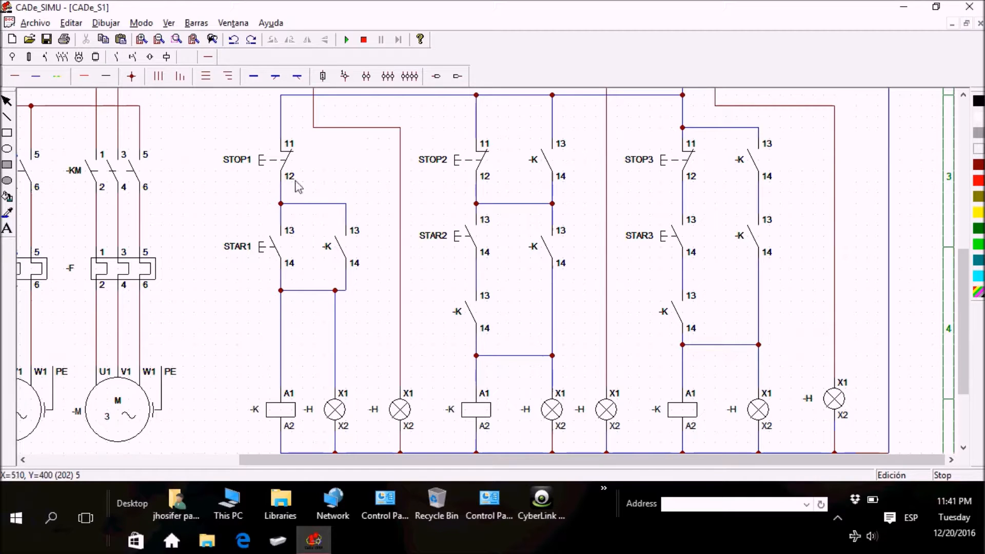
{"action": "left_click_drag", "start_coordinate": [966, 294], "coordinate": [966, 324]}
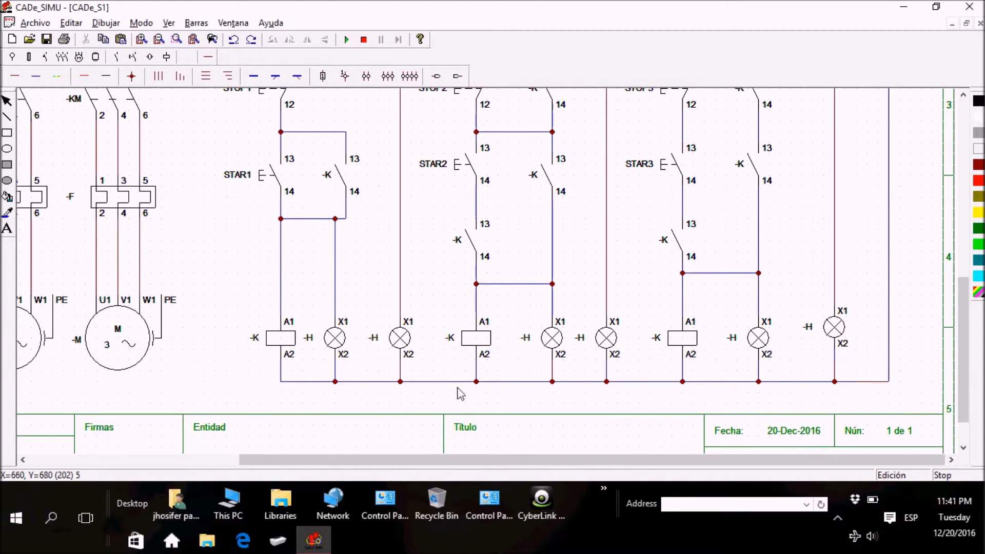
{"action": "double_click", "coordinate": [281, 347]}
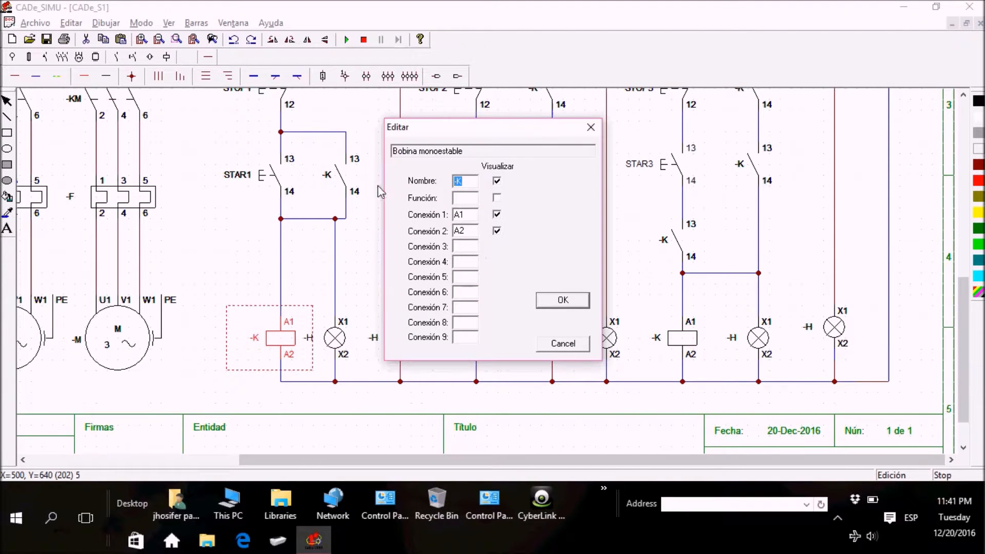
{"action": "type", "text": "K"}
{"action": "key", "text": "Return"}
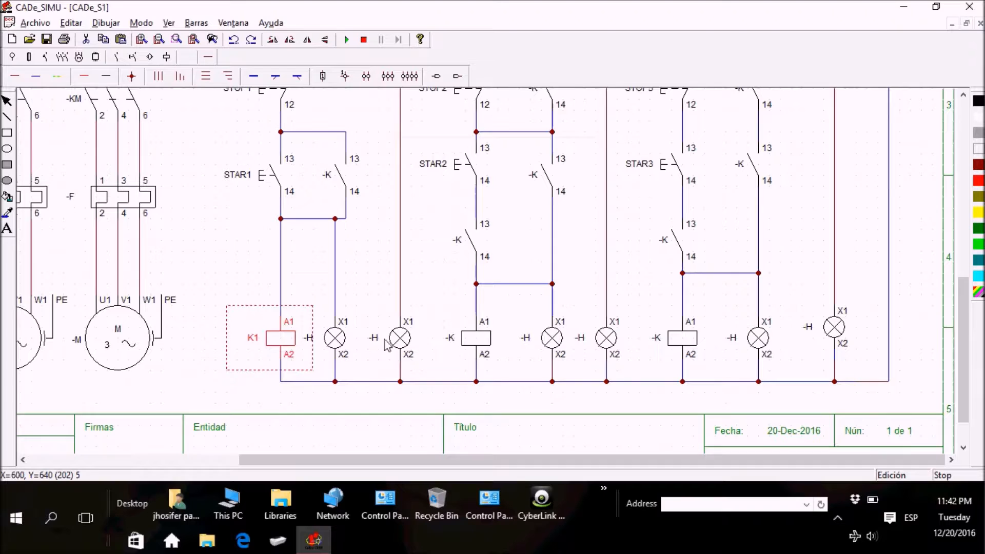
{"action": "left_click", "coordinate": [208, 283]}
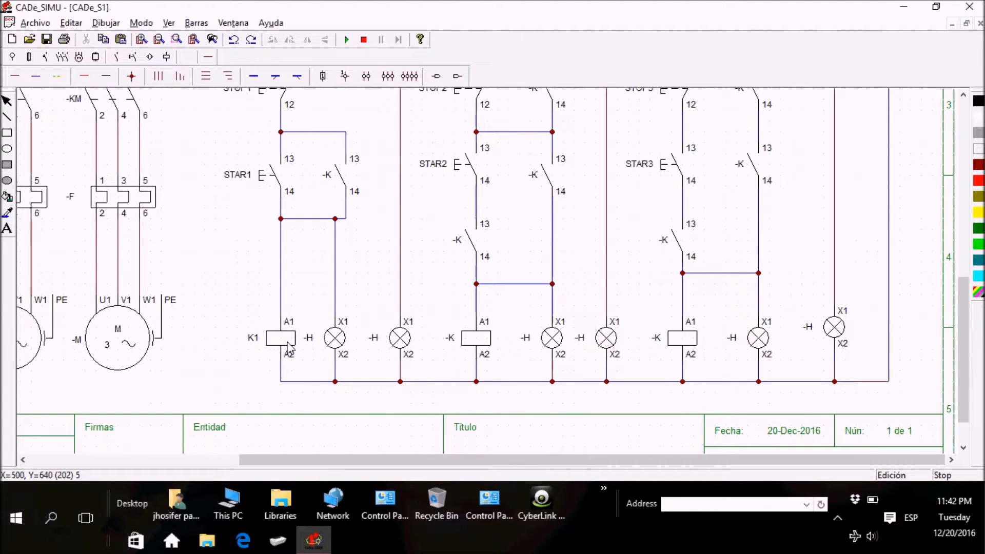
Step: Rename the second control branch's coil as K2 and the third branch's coil as K3
{"action": "double_click", "coordinate": [484, 339]}
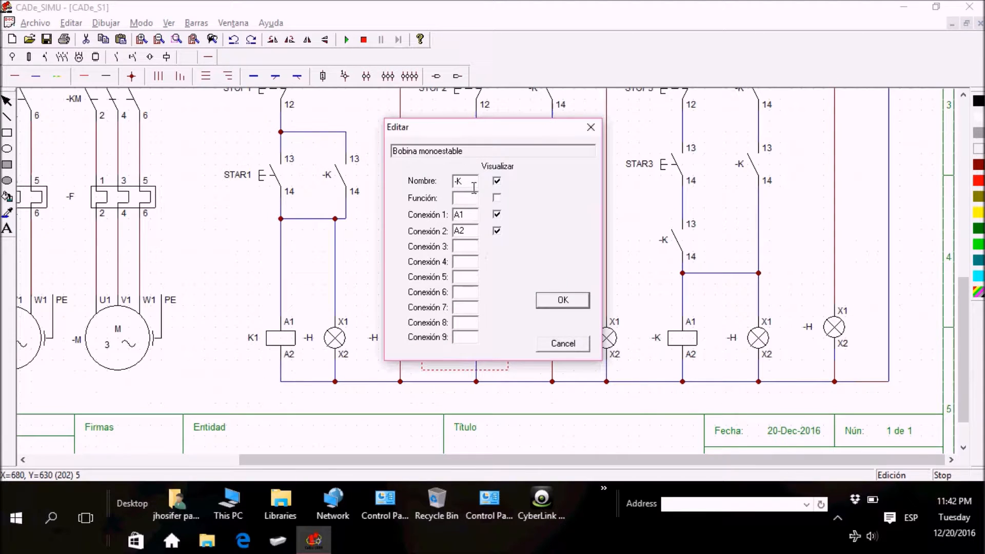
{"action": "left_click_drag", "start_coordinate": [475, 193], "coordinate": [427, 187]}
{"action": "left_click", "coordinate": [562, 300]}
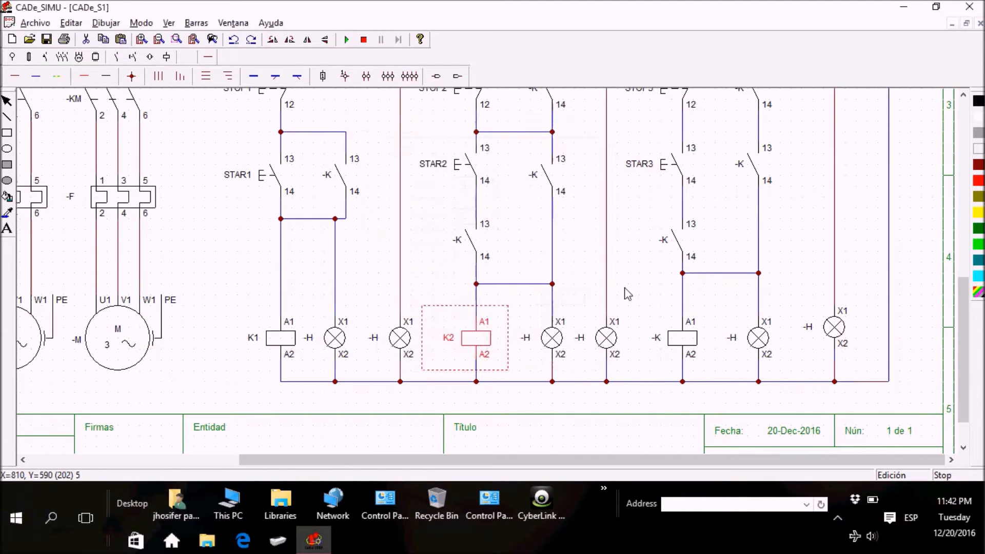
{"action": "double_click", "coordinate": [696, 341]}
{"action": "left_click_drag", "start_coordinate": [465, 188], "coordinate": [372, 190]}
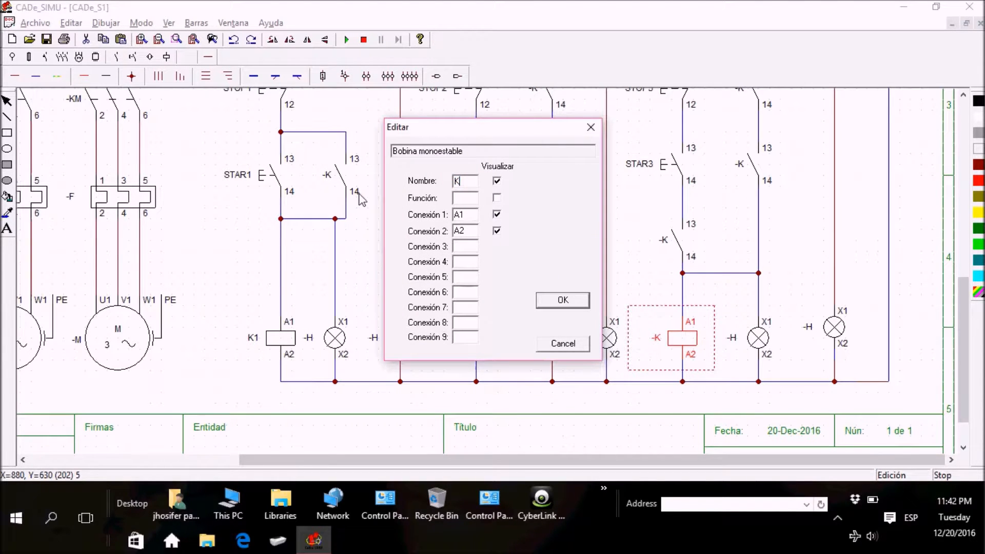
{"action": "key", "text": "Return"}
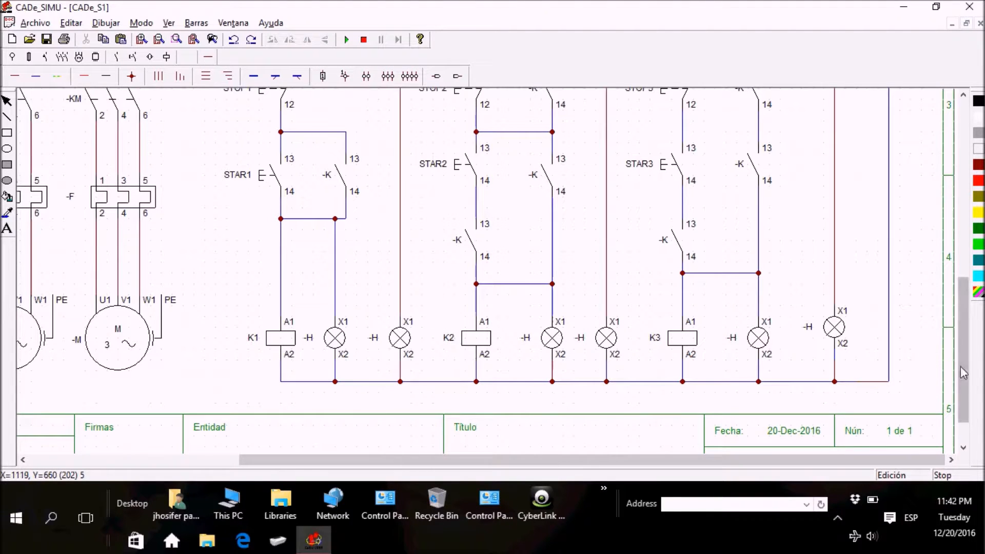
Step: Rename the signal lamp connected in parallel with coil K1 as H1, keeping its colour Verde
{"action": "left_click_drag", "start_coordinate": [969, 378], "coordinate": [966, 343]}
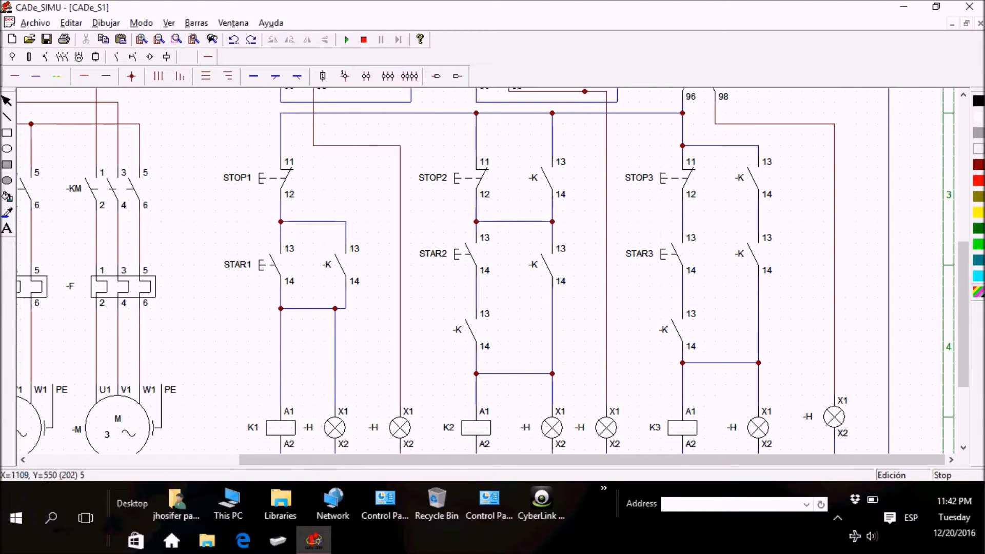
{"action": "left_click_drag", "start_coordinate": [964, 285], "coordinate": [967, 324]}
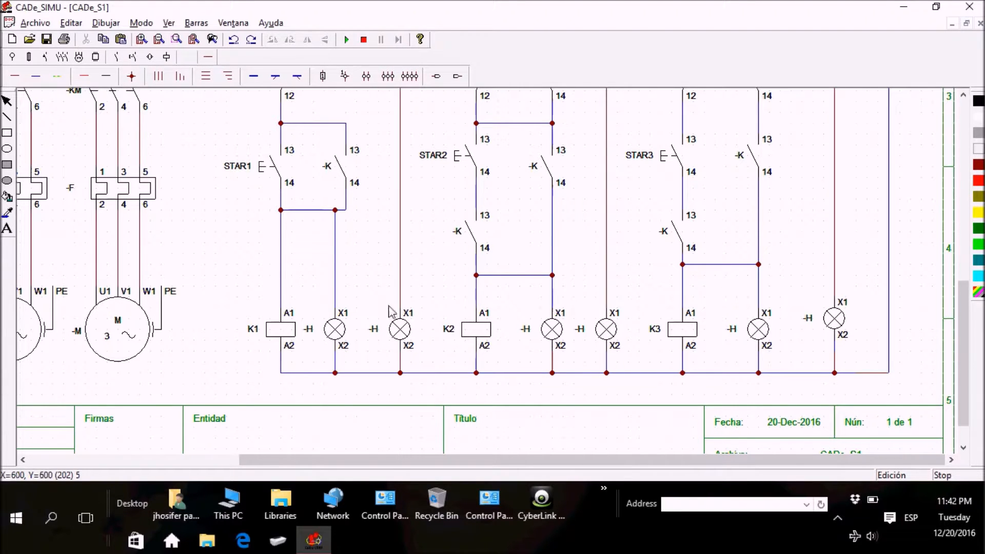
{"action": "mouse_move", "coordinate": [962, 362]}
{"action": "left_mouse_down"}
{"action": "mouse_move", "coordinate": [971, 312]}
{"action": "mouse_move", "coordinate": [976, 421]}
{"action": "mouse_move", "coordinate": [967, 361]}
{"action": "left_mouse_up"}
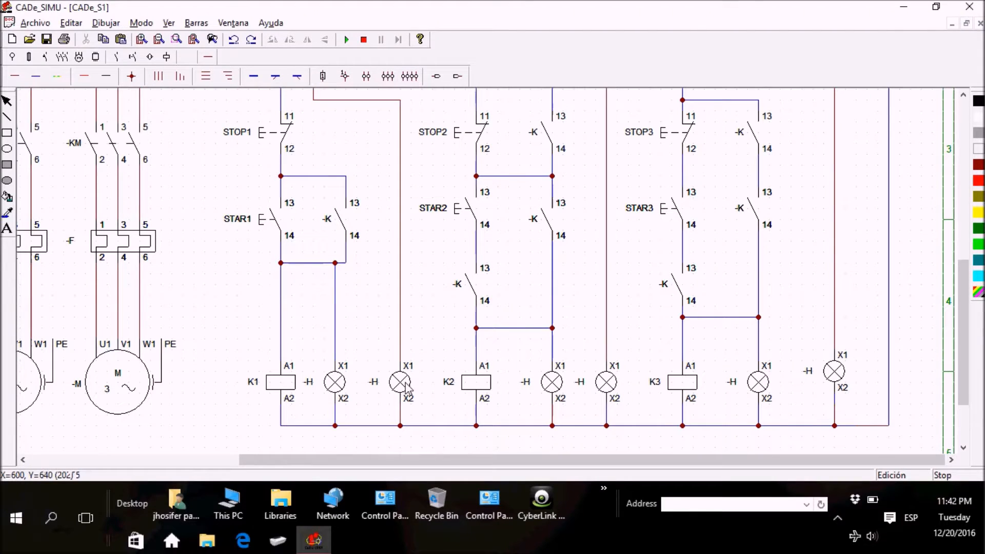
{"action": "double_click", "coordinate": [331, 384]}
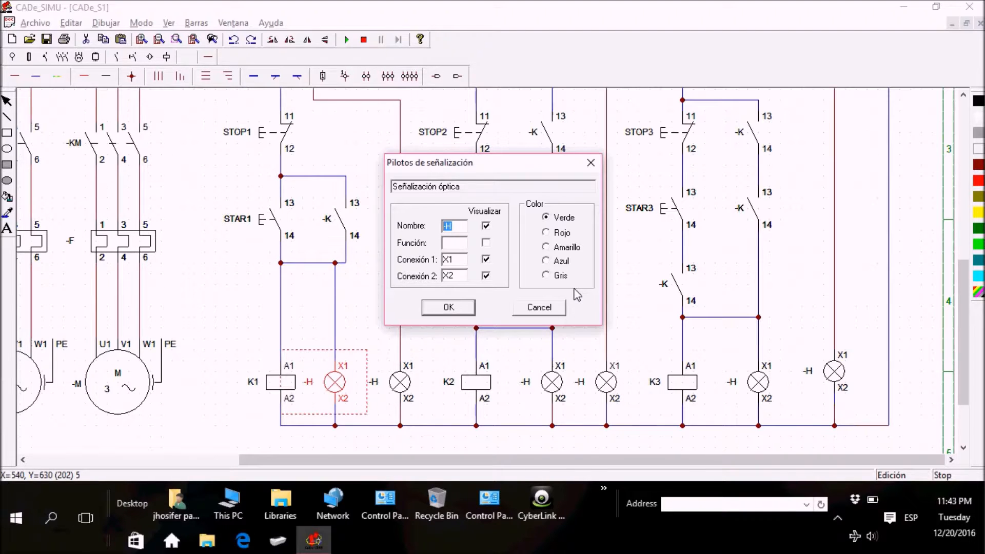
{"action": "key", "text": "Return"}
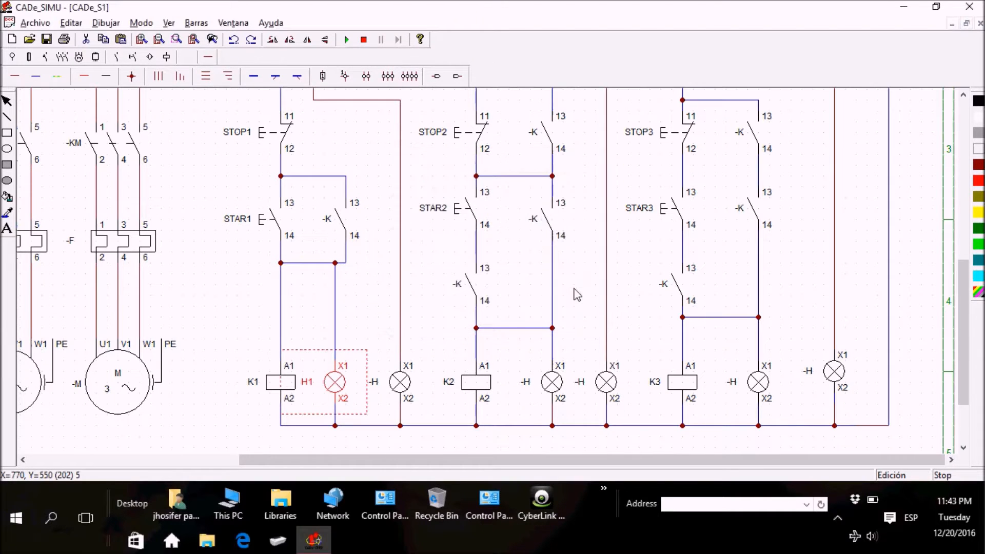
{"action": "left_click", "coordinate": [442, 341]}
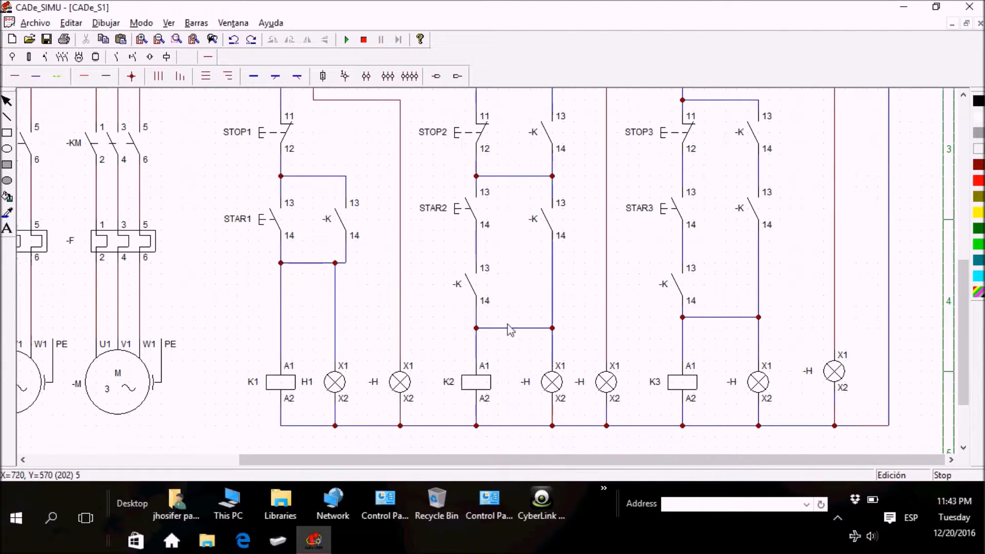
Step: Rename the signal lamp connected in parallel with coil K2 as H2
{"action": "double_click", "coordinate": [550, 382]}
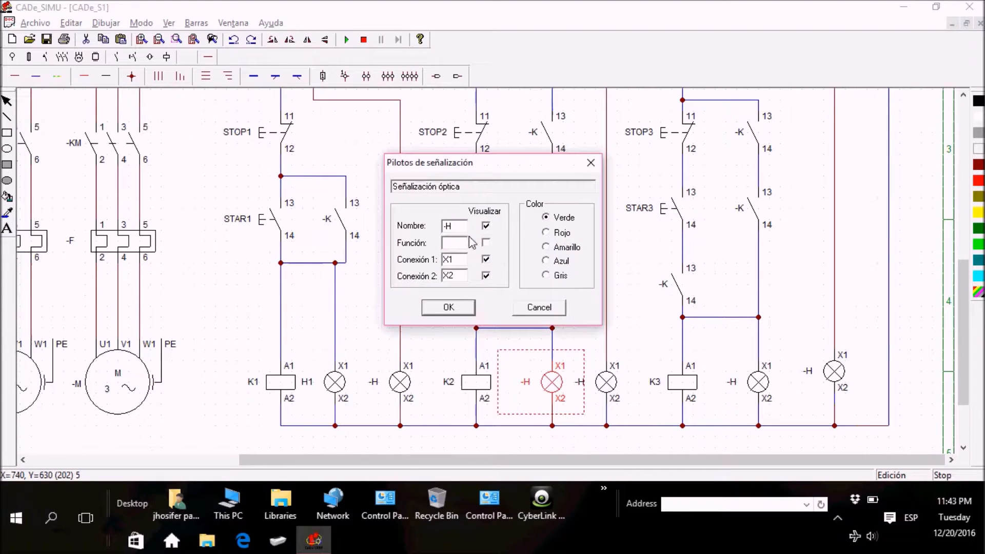
{"action": "left_click_drag", "start_coordinate": [461, 231], "coordinate": [422, 230]}
{"action": "left_click", "coordinate": [449, 307]}
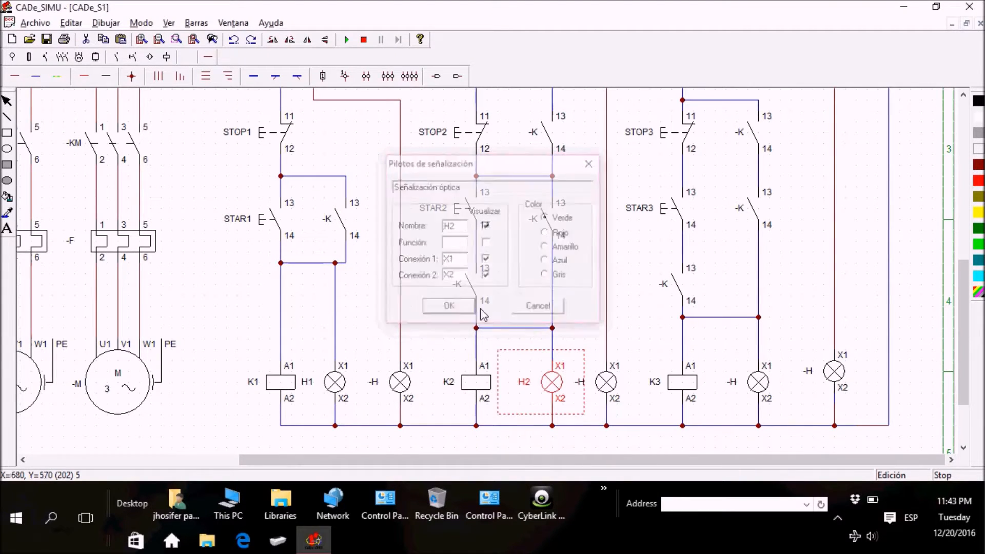
{"action": "left_click", "coordinate": [624, 329]}
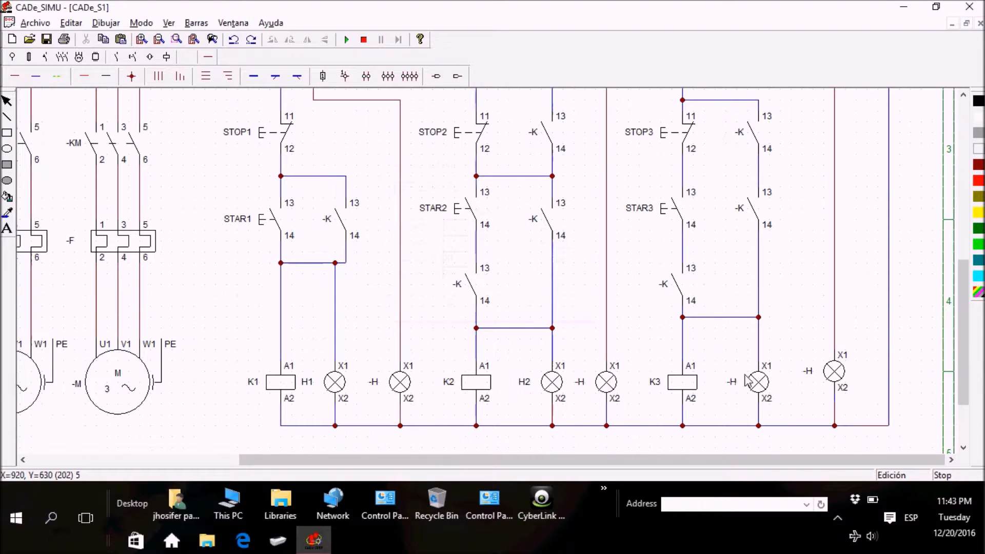
Step: Rename the signal lamp connected in parallel with coil K3 as H3
{"action": "left_click", "coordinate": [758, 384]}
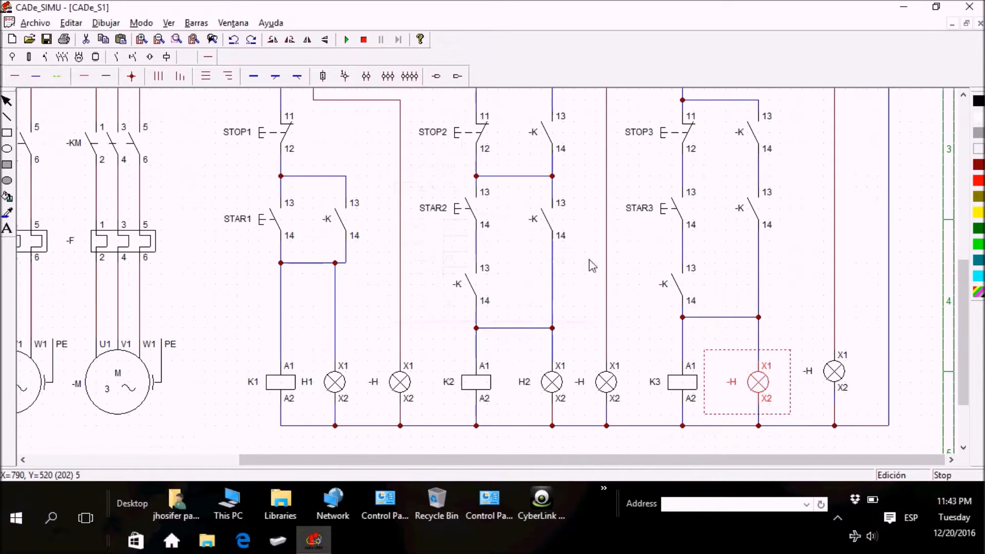
{"action": "double_click", "coordinate": [741, 383]}
{"action": "left_click_drag", "start_coordinate": [467, 230], "coordinate": [411, 229]}
{"action": "type", "text": "H3"}
{"action": "left_click", "coordinate": [447, 307]}
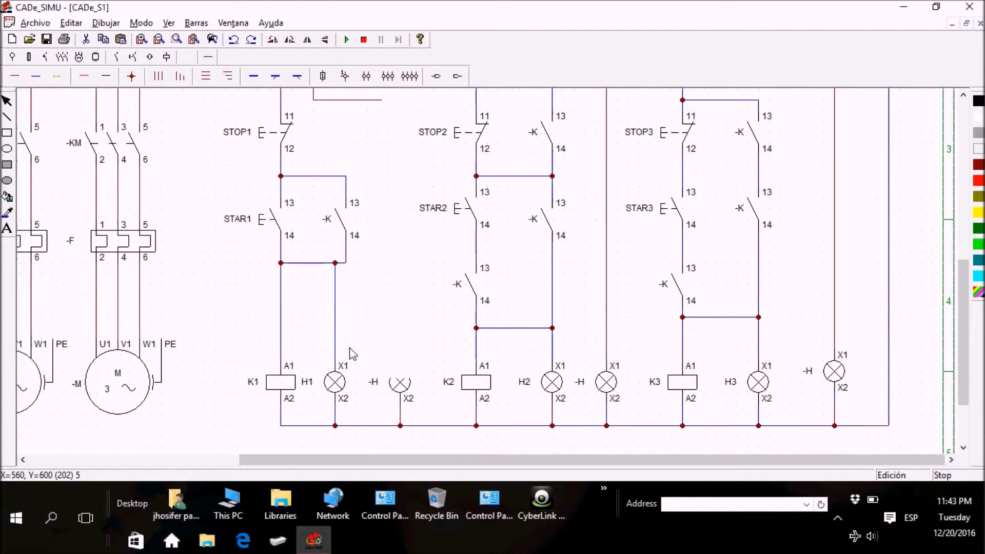
Step: Check the colour settings of signal lamps H1, H2 and H3 one after another, keeping their values
{"action": "double_click", "coordinate": [330, 383]}
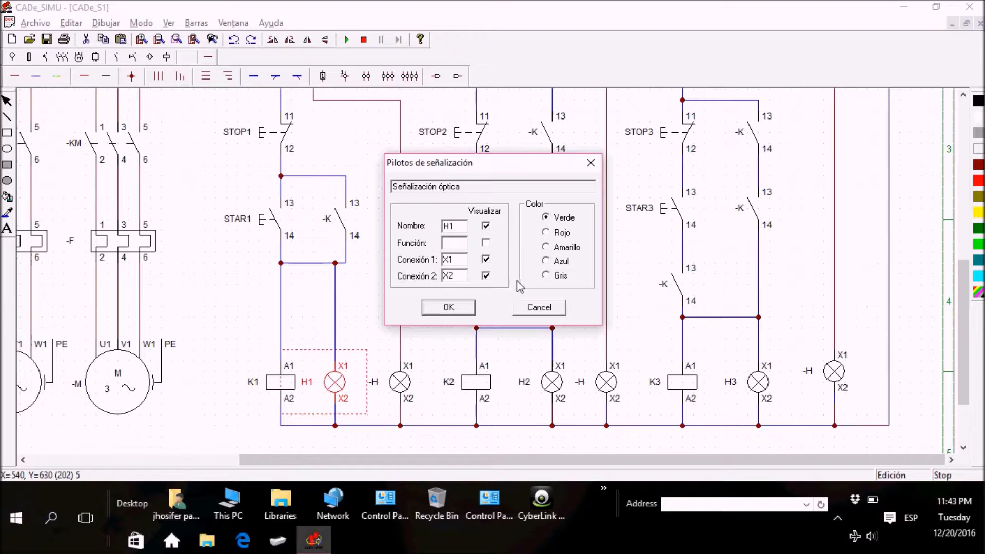
{"action": "left_click", "coordinate": [449, 307]}
{"action": "left_click", "coordinate": [447, 313]}
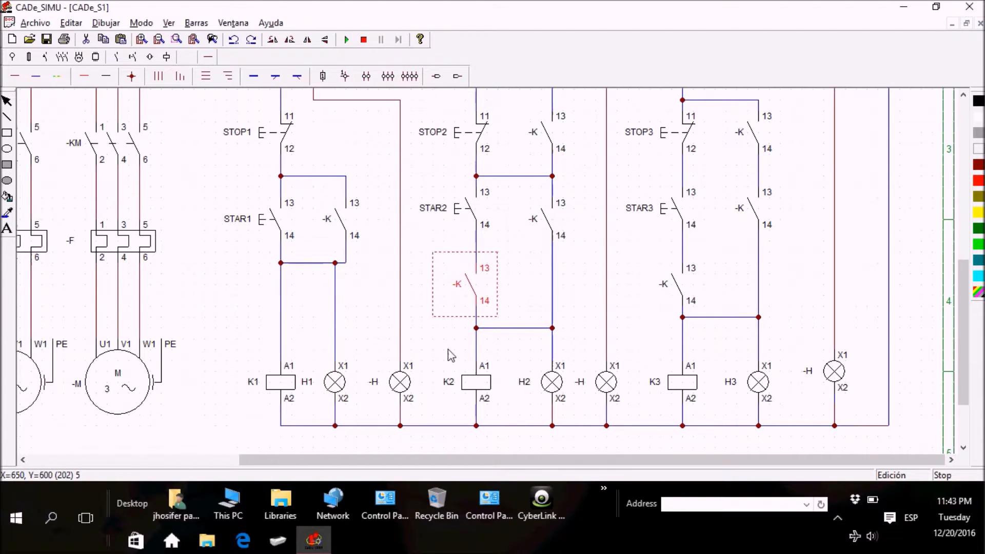
{"action": "double_click", "coordinate": [549, 385]}
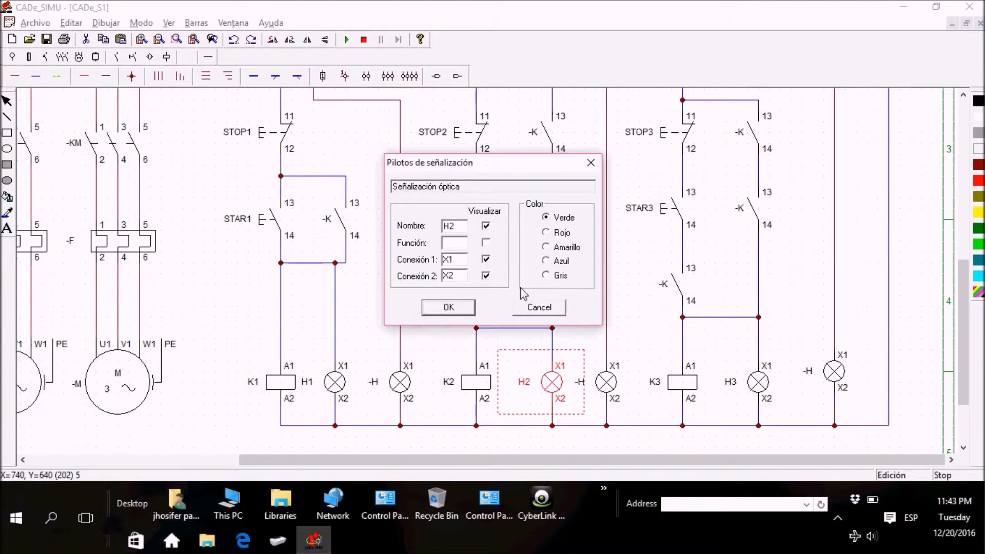
{"action": "left_click", "coordinate": [451, 308]}
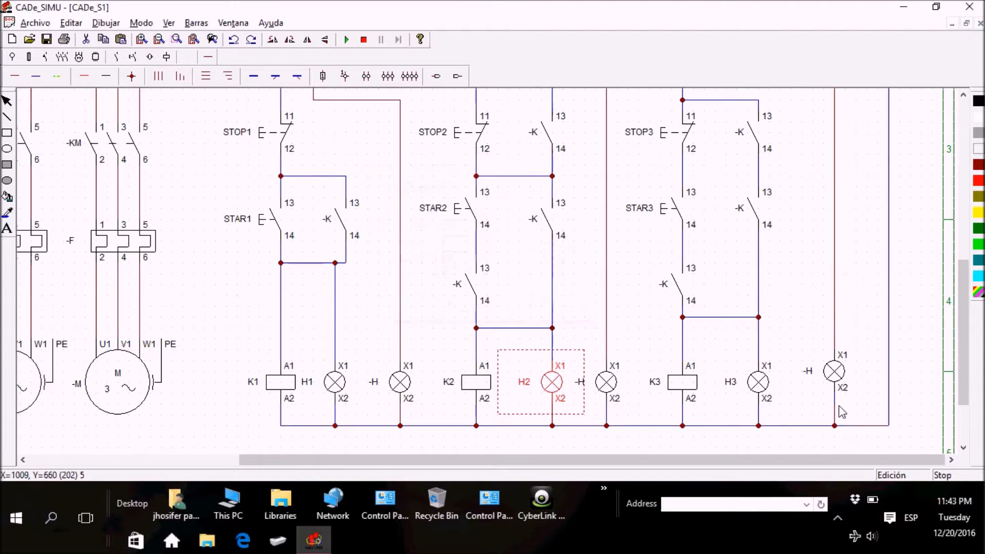
{"action": "double_click", "coordinate": [756, 383]}
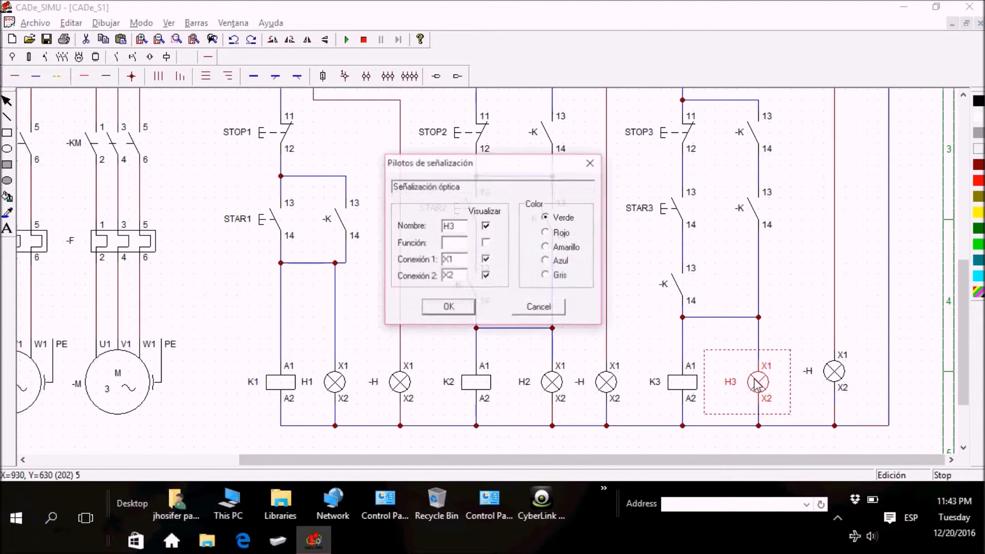
{"action": "left_click", "coordinate": [471, 307]}
{"action": "left_click", "coordinate": [371, 329]}
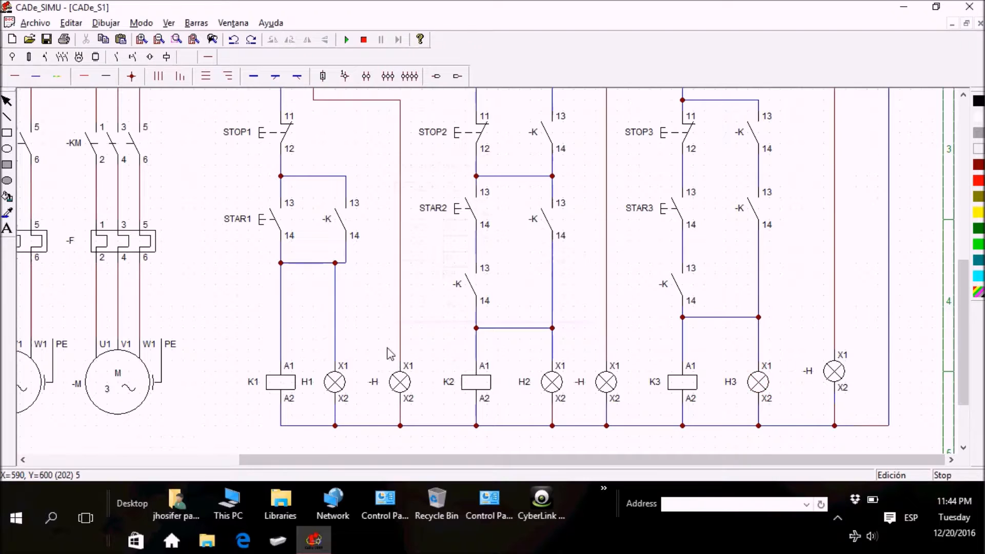
Step: Set the colour of the unnumbered signal lamp between H1 and coil K2 to Amarillo
{"action": "left_click", "coordinate": [403, 383]}
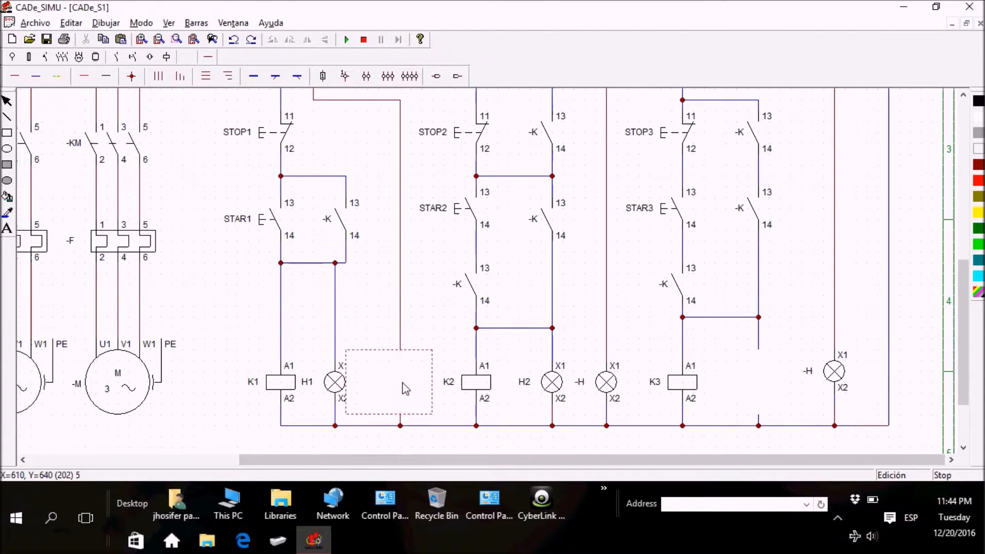
{"action": "double_click", "coordinate": [403, 389]}
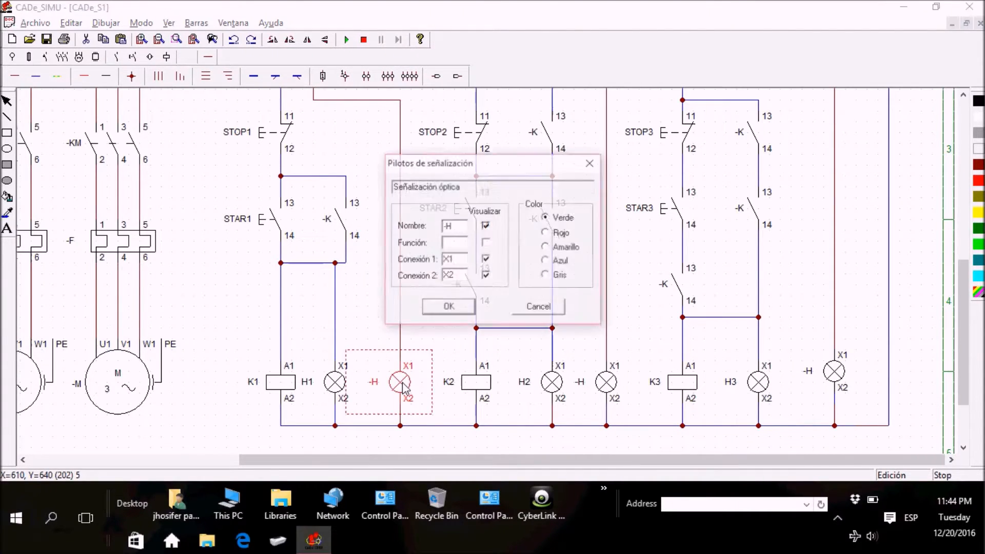
{"action": "left_click", "coordinate": [547, 248]}
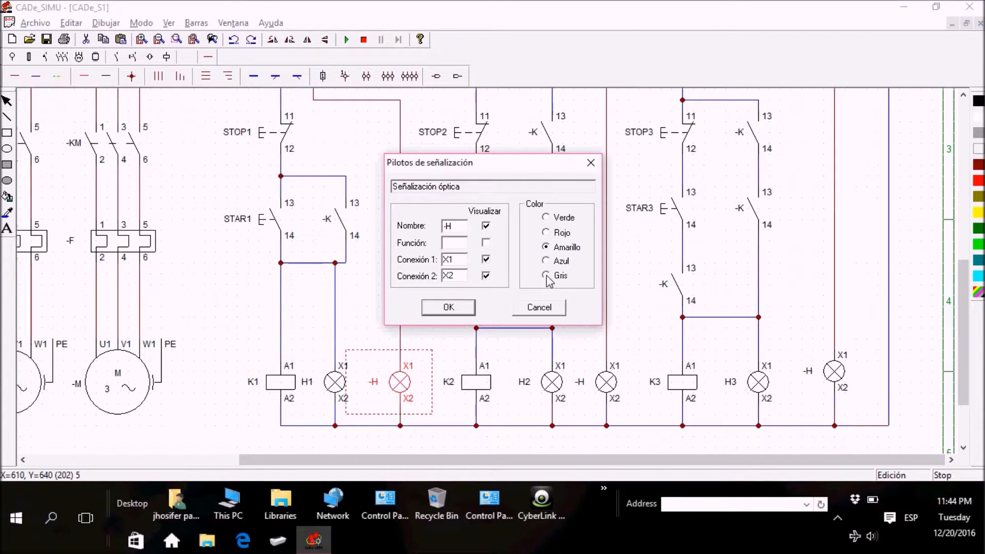
{"action": "left_click", "coordinate": [448, 307]}
{"action": "left_click", "coordinate": [455, 312]}
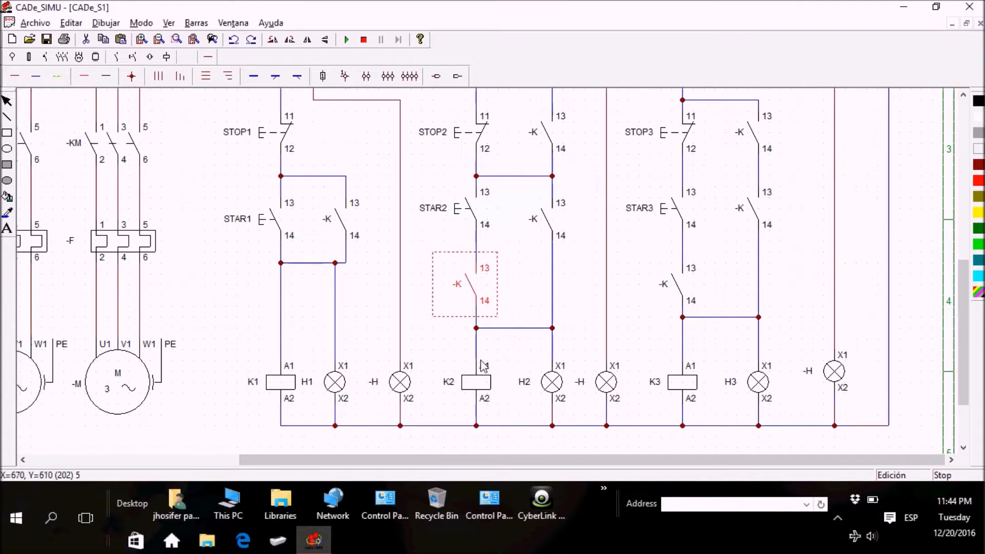
Step: Set the unnumbered lamp between H2 and coil K3 to Amarillo, and review the properties of the last lamp beside H3
{"action": "double_click", "coordinate": [608, 384]}
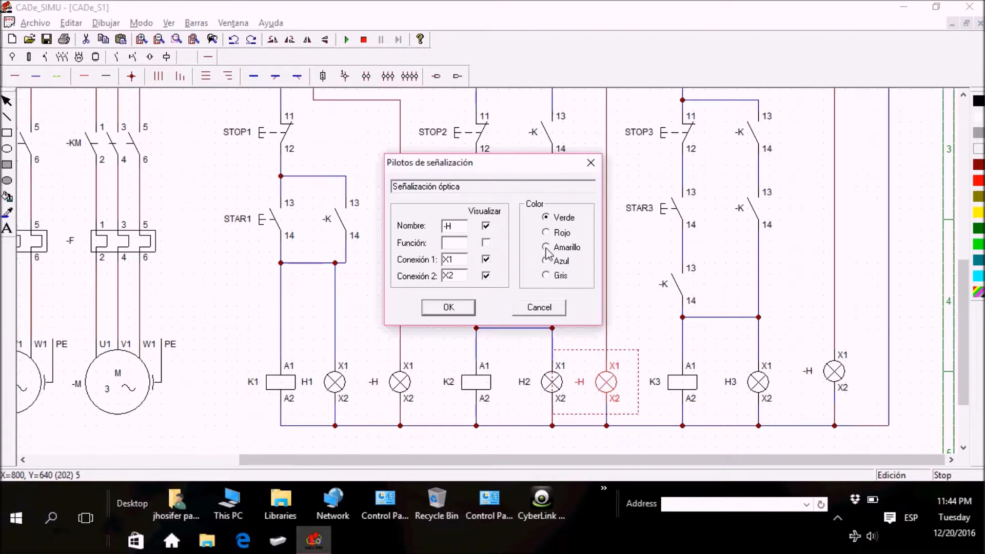
{"action": "left_click", "coordinate": [448, 308]}
{"action": "left_click", "coordinate": [866, 324]}
{"action": "double_click", "coordinate": [826, 379]}
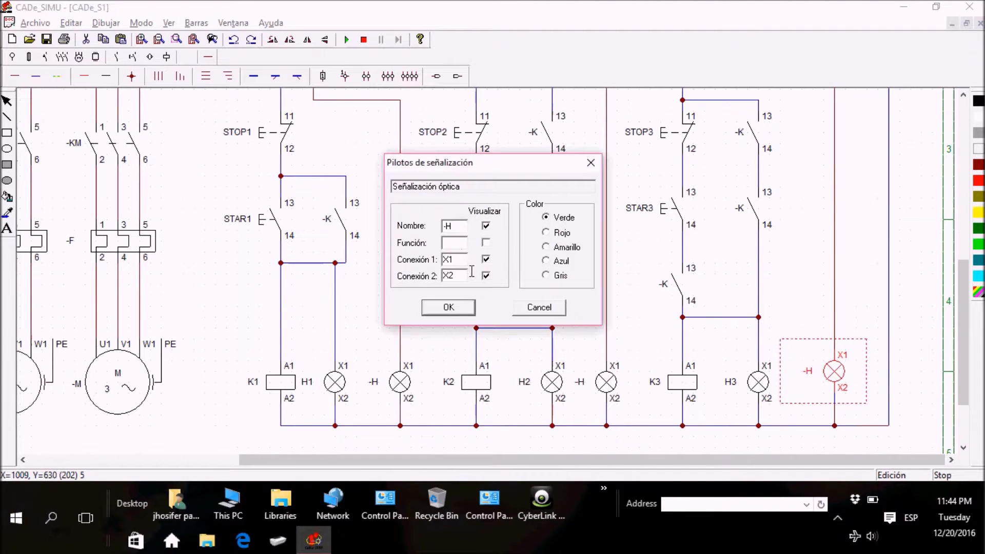
{"action": "left_click", "coordinate": [464, 309]}
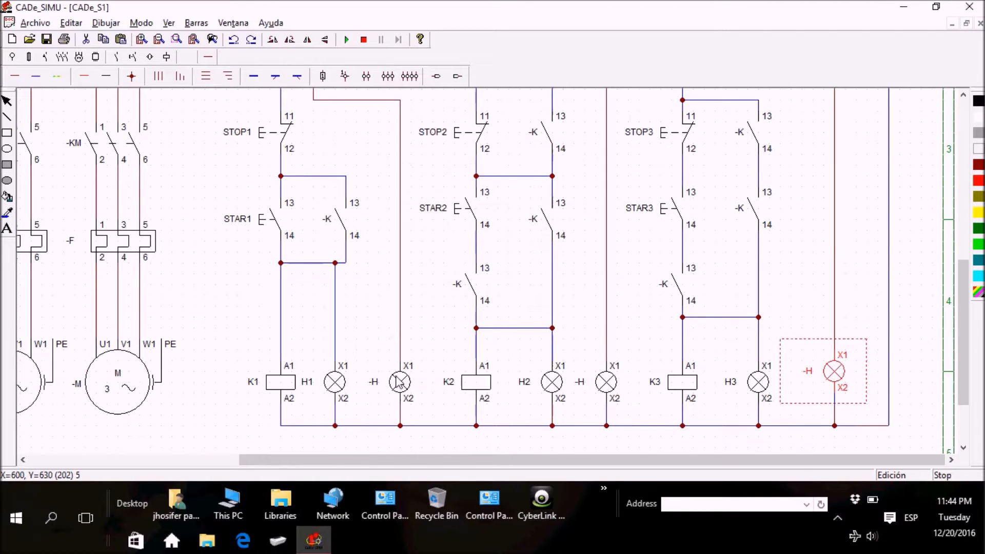
Step: Rename the yellow signal lamp between H1 and coil K2 as H4
{"action": "double_click", "coordinate": [400, 383]}
{"action": "left_click_drag", "start_coordinate": [464, 230], "coordinate": [420, 233]}
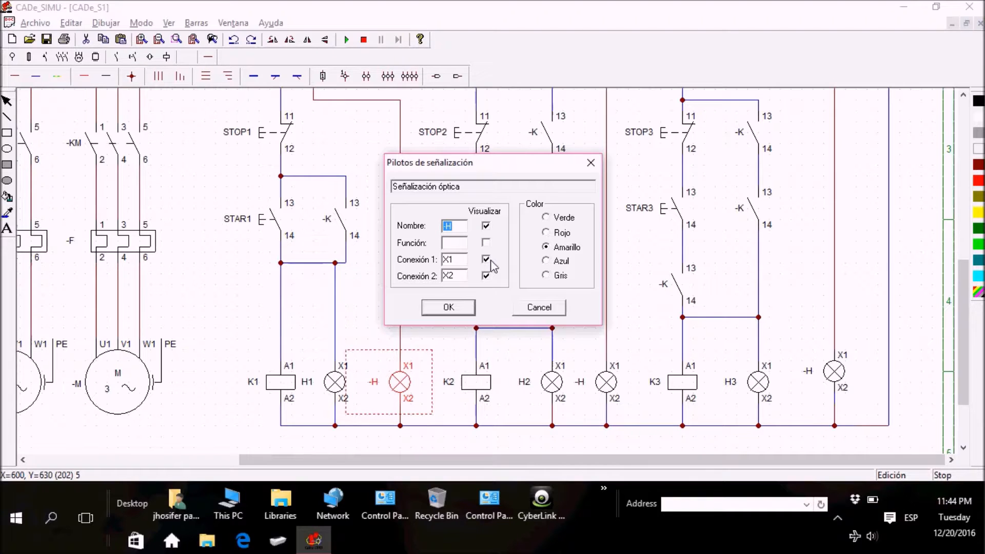
{"action": "key", "text": "Return"}
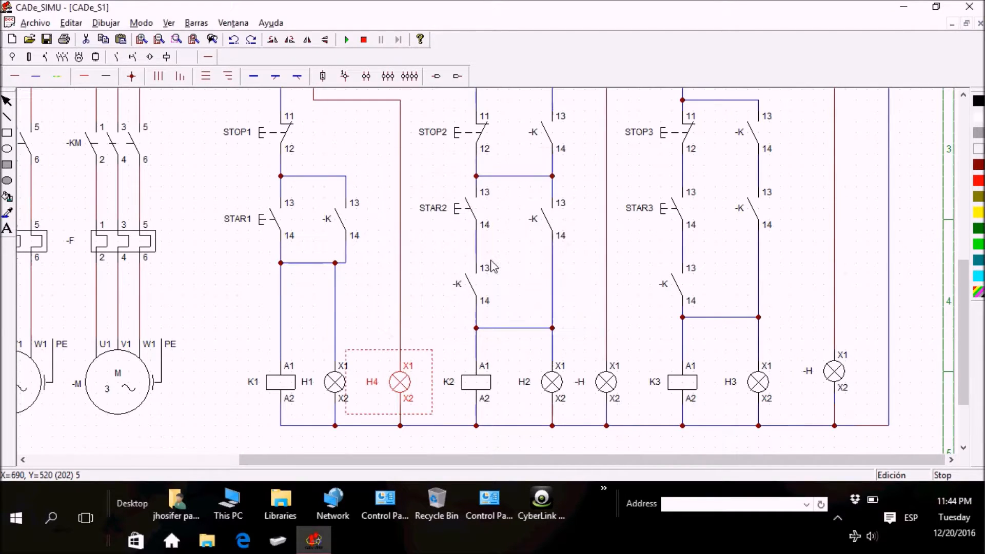
Step: Rename the yellow signal lamp between H2 and coil K3 as H5
{"action": "double_click", "coordinate": [607, 394]}
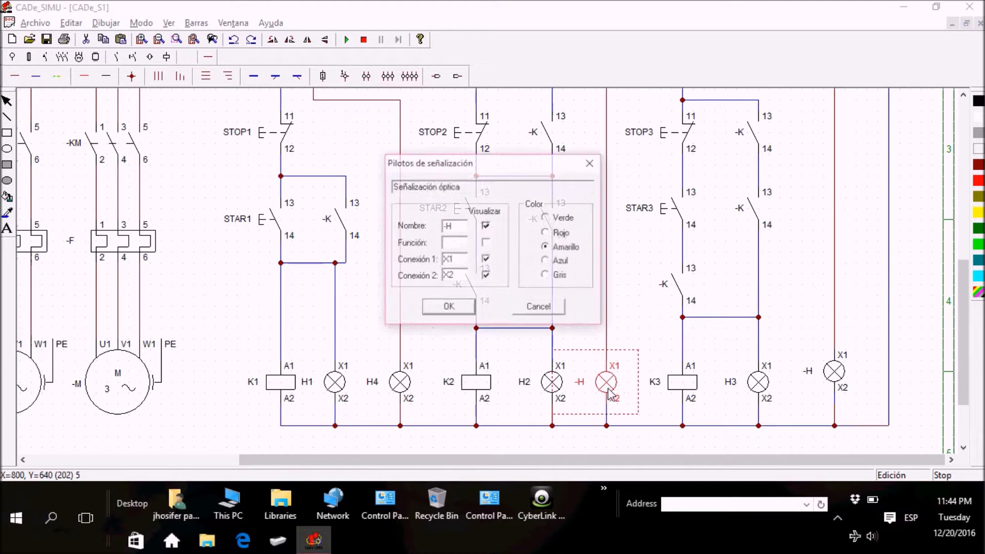
{"action": "left_click_drag", "start_coordinate": [457, 231], "coordinate": [404, 240]}
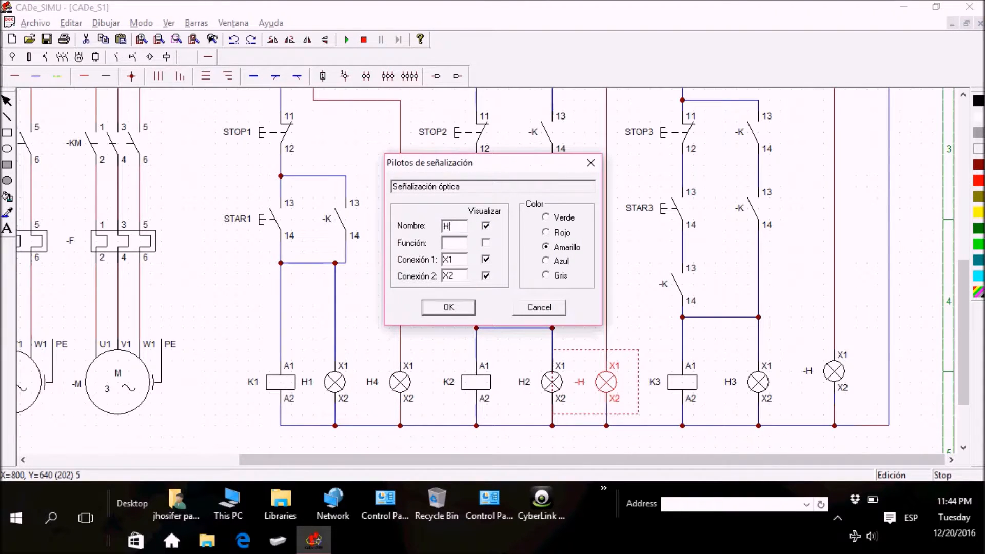
{"action": "type", "text": "H5"}
{"action": "left_click", "coordinate": [431, 307]}
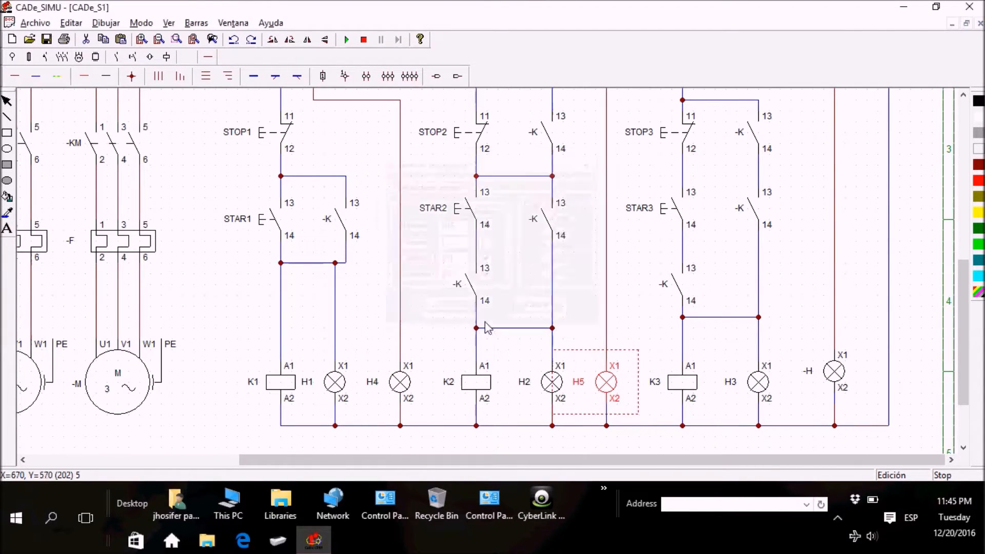
Step: Rename the last unnumbered signal lamp, beside H3 in the third control branch, as H6
{"action": "double_click", "coordinate": [832, 376]}
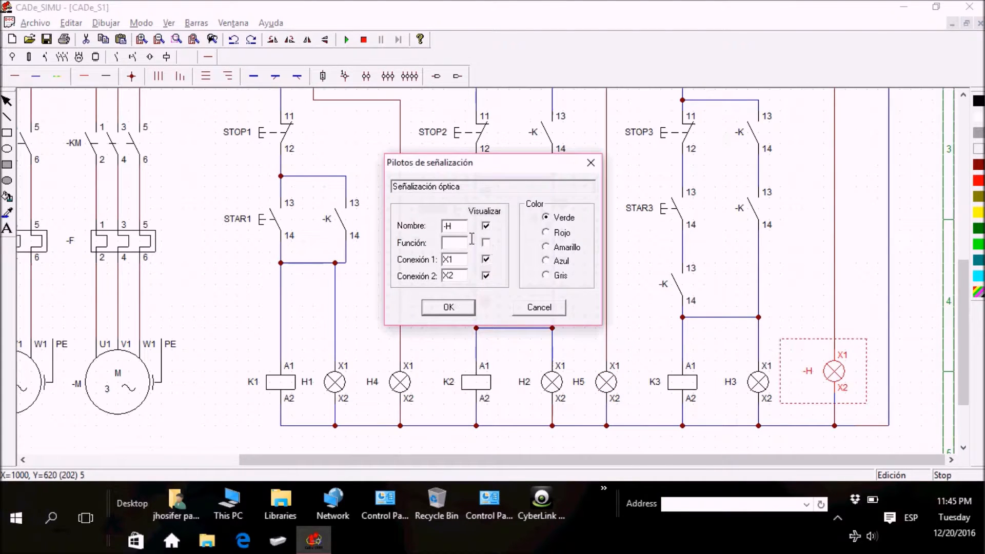
{"action": "type", "text": "H6"}
{"action": "left_click", "coordinate": [448, 307]}
{"action": "left_click", "coordinate": [444, 308]}
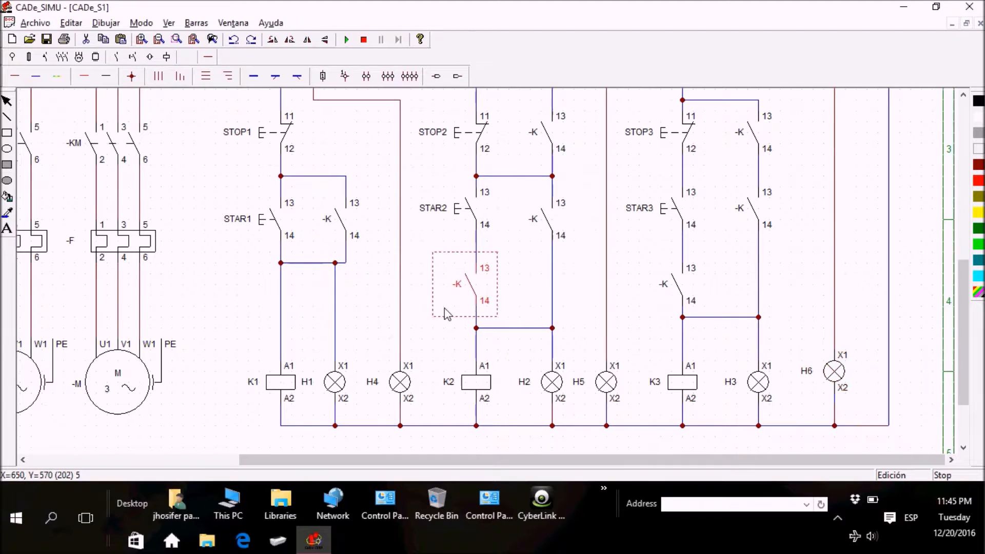
{"action": "left_click", "coordinate": [437, 365]}
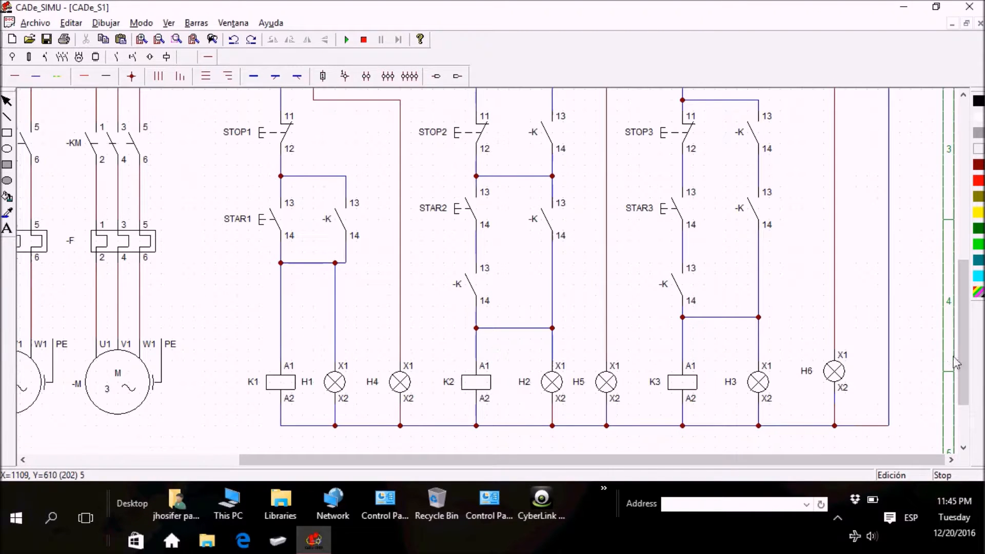
Step: Rename the normally open auxiliary contact in parallel with pushbutton STAR1 as K1
{"action": "left_click_drag", "start_coordinate": [969, 388], "coordinate": [968, 371]}
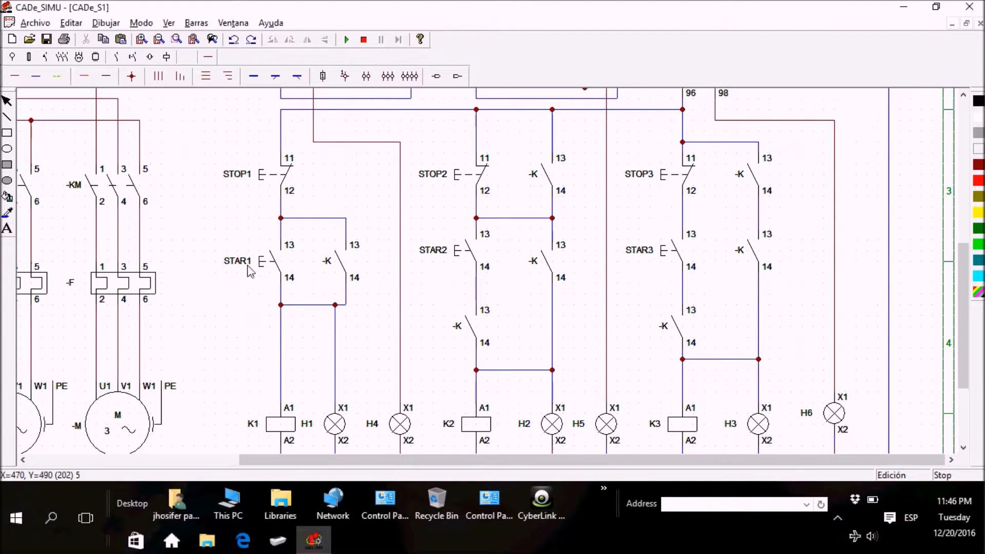
{"action": "double_click", "coordinate": [336, 265]}
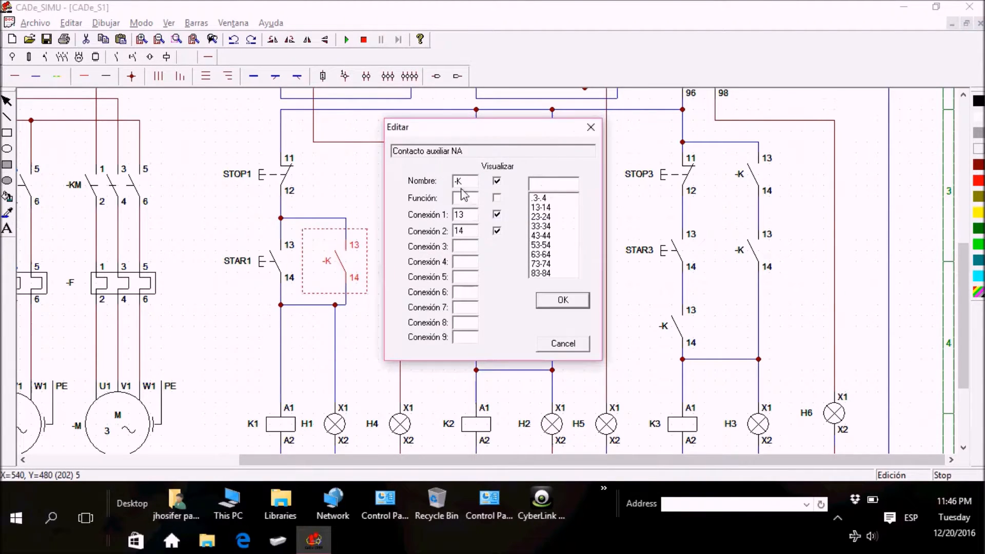
{"action": "left_click_drag", "start_coordinate": [474, 188], "coordinate": [450, 191]}
{"action": "type", "text": "K1"}
{"action": "key", "text": "Return"}
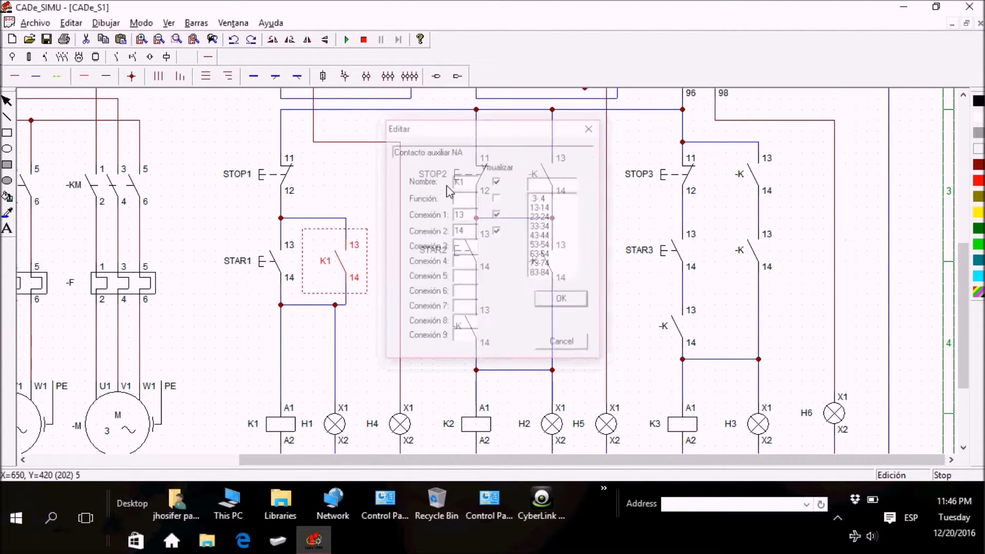
{"action": "left_click", "coordinate": [372, 193]}
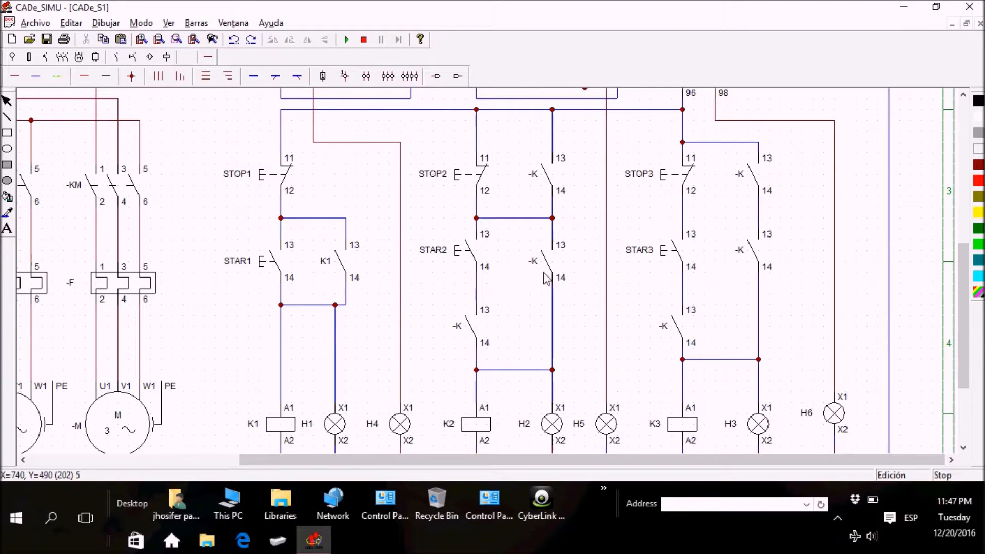
Step: Rename the normally open auxiliary contact in series below pushbutton STAR2 as K1
{"action": "left_click_drag", "start_coordinate": [965, 320], "coordinate": [966, 326]}
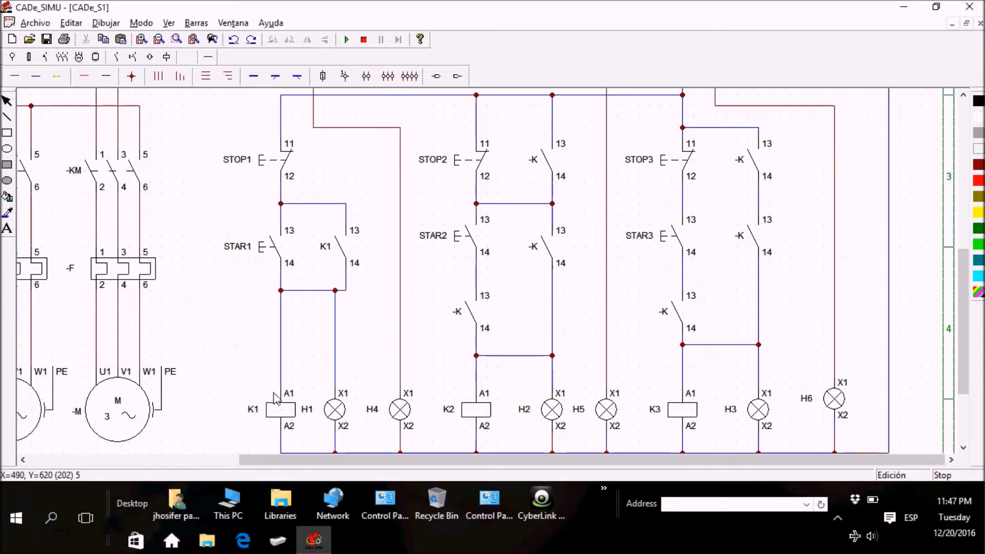
{"action": "double_click", "coordinate": [482, 318]}
{"action": "left_click_drag", "start_coordinate": [475, 183], "coordinate": [419, 192]}
{"action": "type", "text": "K1"}
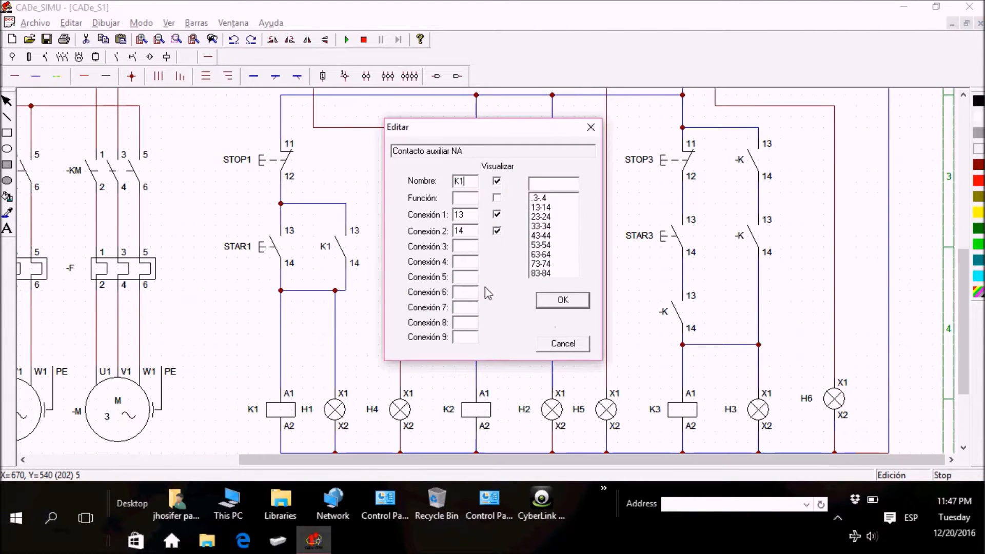
{"action": "left_click", "coordinate": [563, 300]}
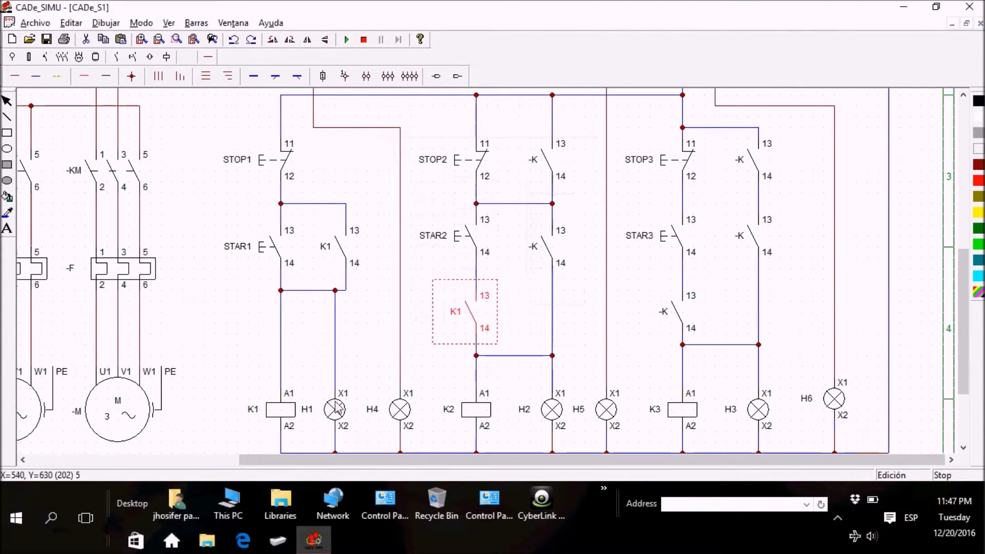
{"action": "left_click", "coordinate": [590, 333]}
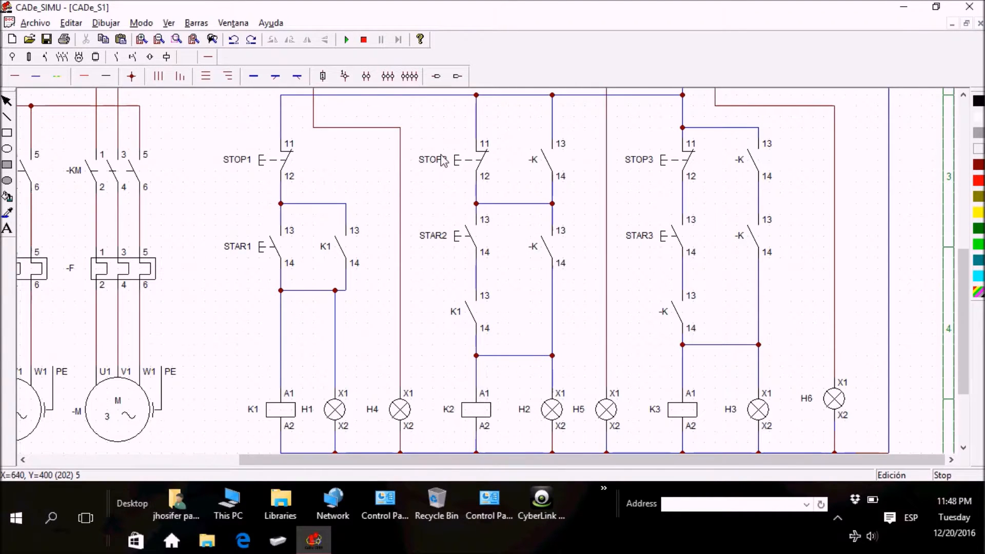
Step: Rename the normally open auxiliary contact beside pushbutton STOP2 as K1
{"action": "double_click", "coordinate": [542, 159]}
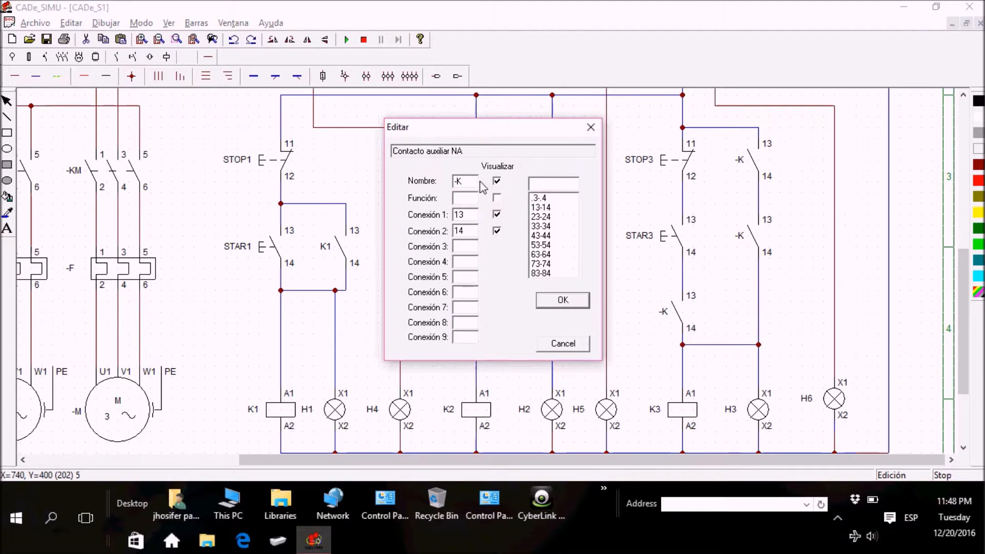
{"action": "double_click", "coordinate": [456, 182]}
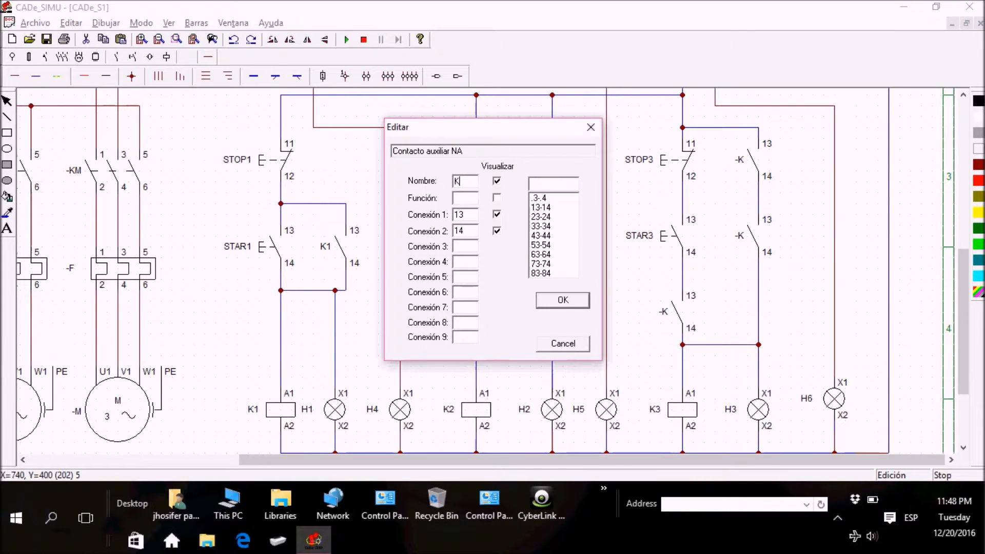
{"action": "type", "text": "K1"}
{"action": "left_click", "coordinate": [549, 299]}
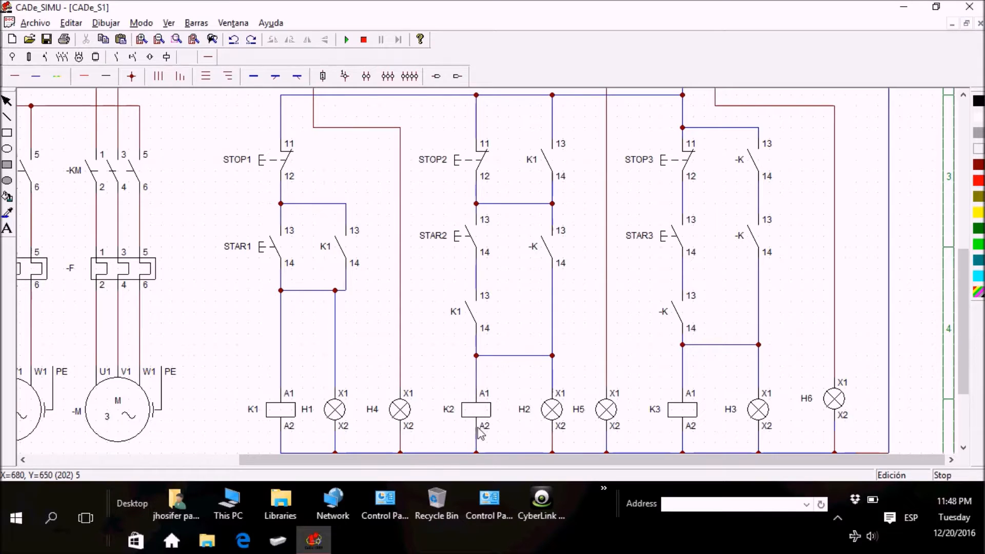
Step: Rename the normally open auxiliary contact beside pushbutton STAR2 as K2
{"action": "double_click", "coordinate": [541, 247]}
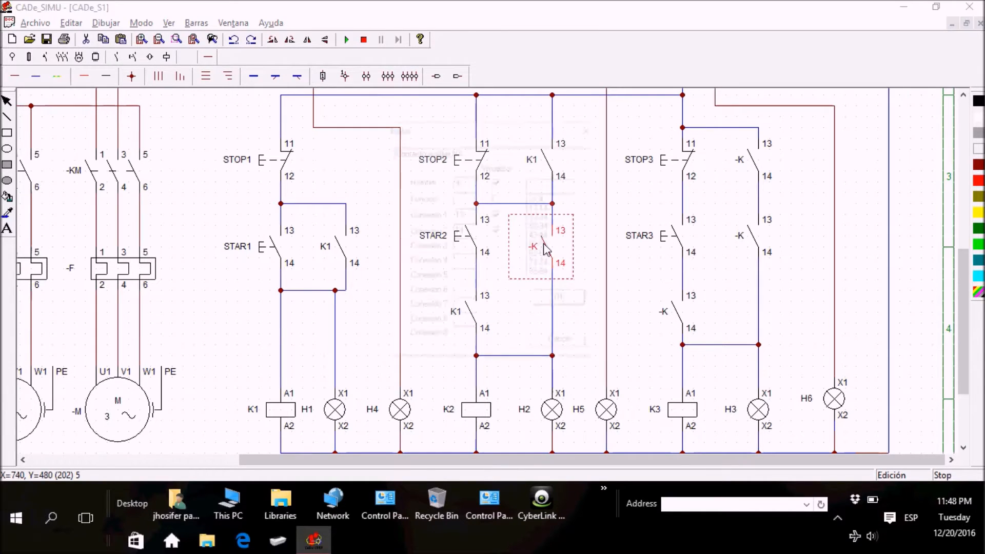
{"action": "left_click_drag", "start_coordinate": [464, 184], "coordinate": [417, 189]}
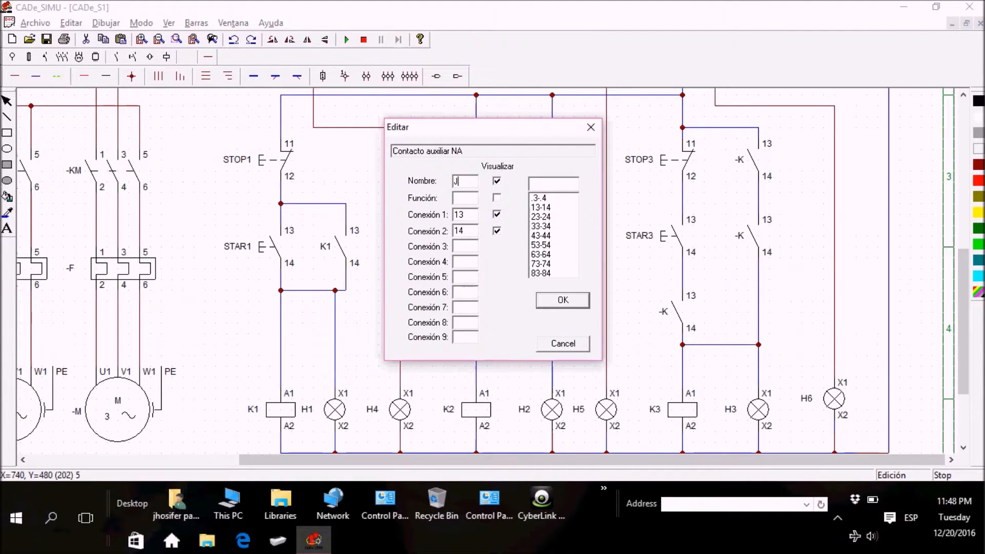
{"action": "type", "text": "K2"}
{"action": "left_click", "coordinate": [562, 301]}
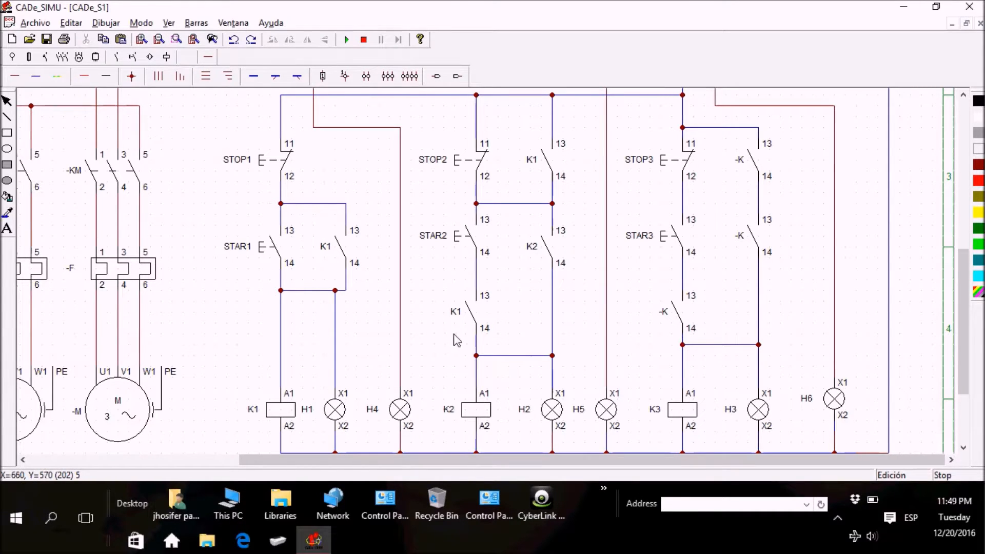
Step: Rename the normally open auxiliary contact in series below pushbutton STAR3 as K2
{"action": "double_click", "coordinate": [672, 313]}
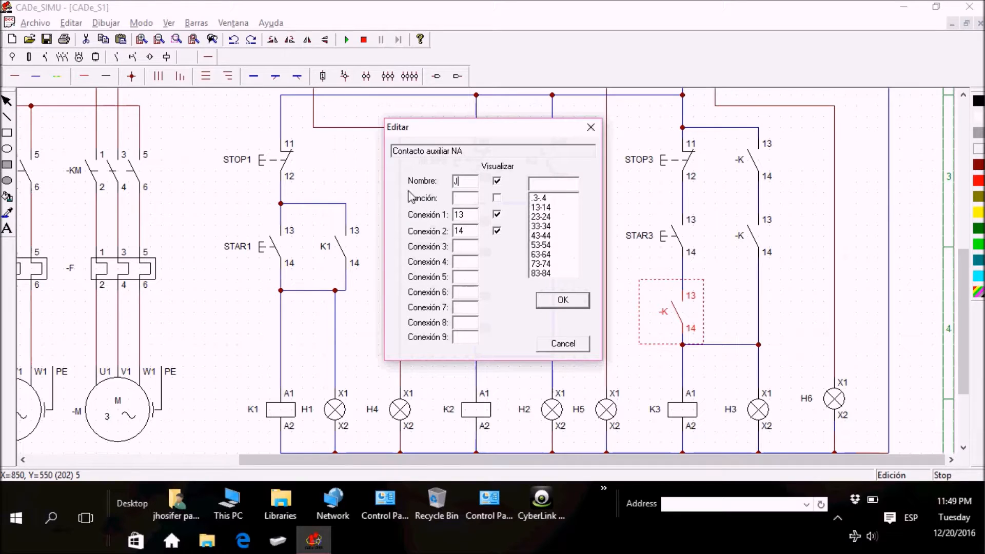
{"action": "type", "text": "K2"}
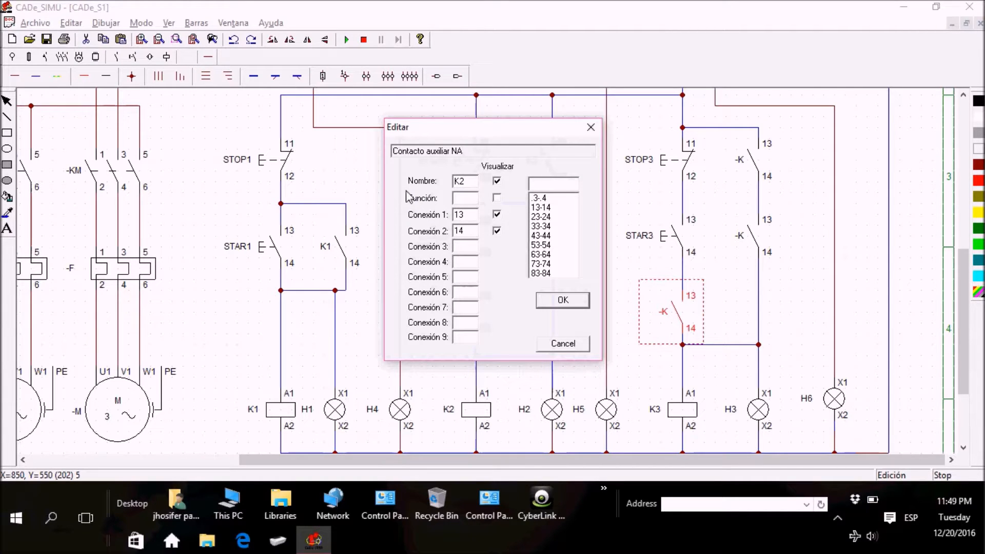
{"action": "left_click", "coordinate": [540, 301]}
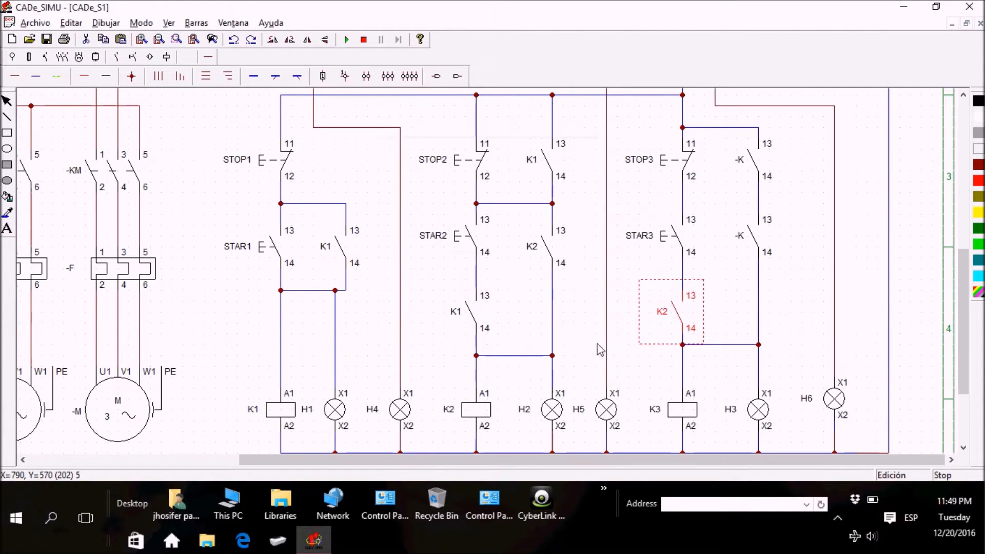
{"action": "left_click", "coordinate": [439, 371]}
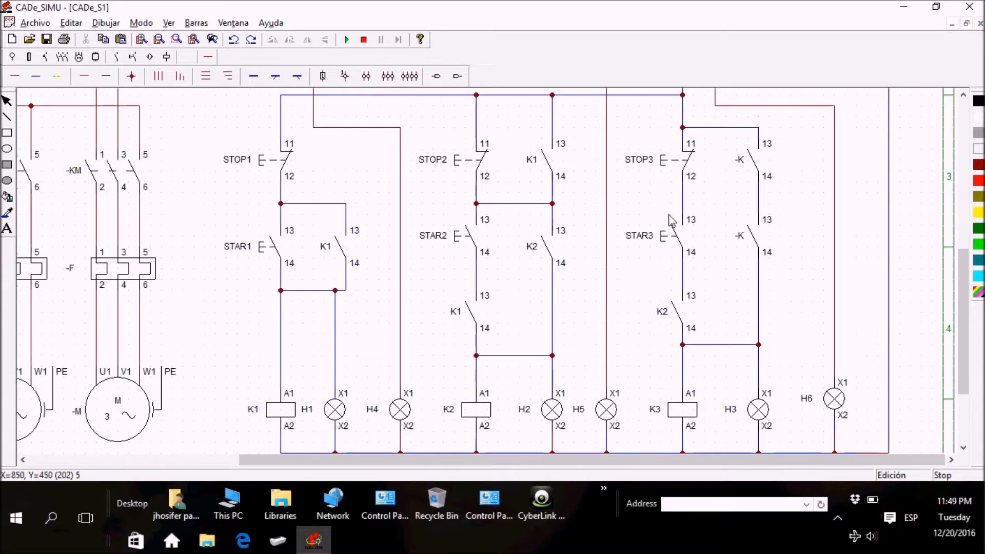
Step: Rename the normally open auxiliary contact beside pushbutton STOP3 as K2
{"action": "double_click", "coordinate": [747, 163]}
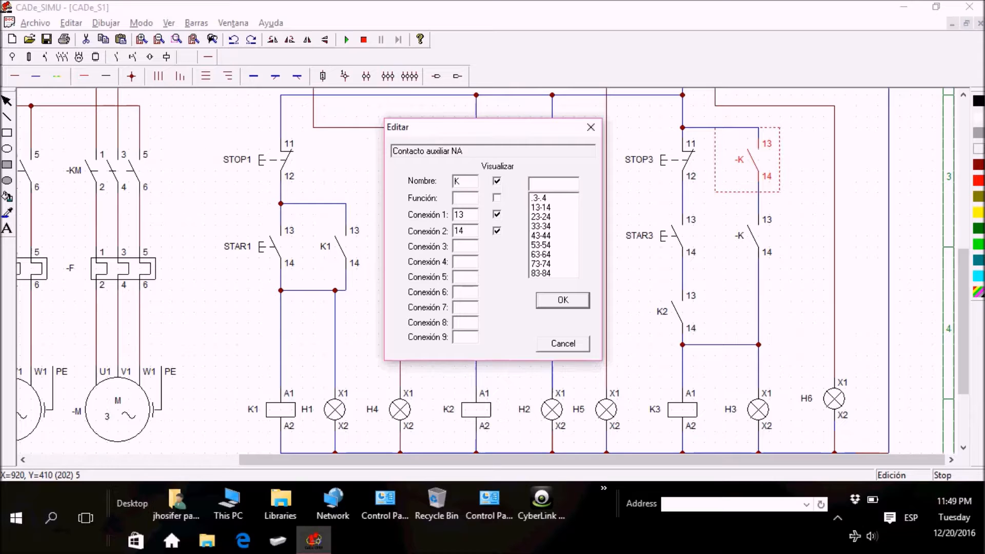
{"action": "left_click", "coordinate": [570, 300]}
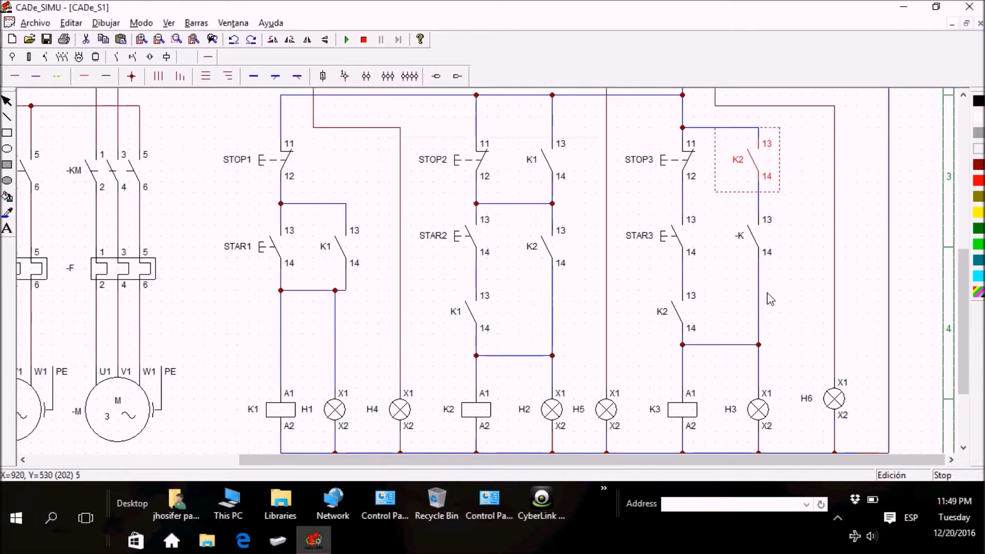
{"action": "left_click", "coordinate": [710, 297]}
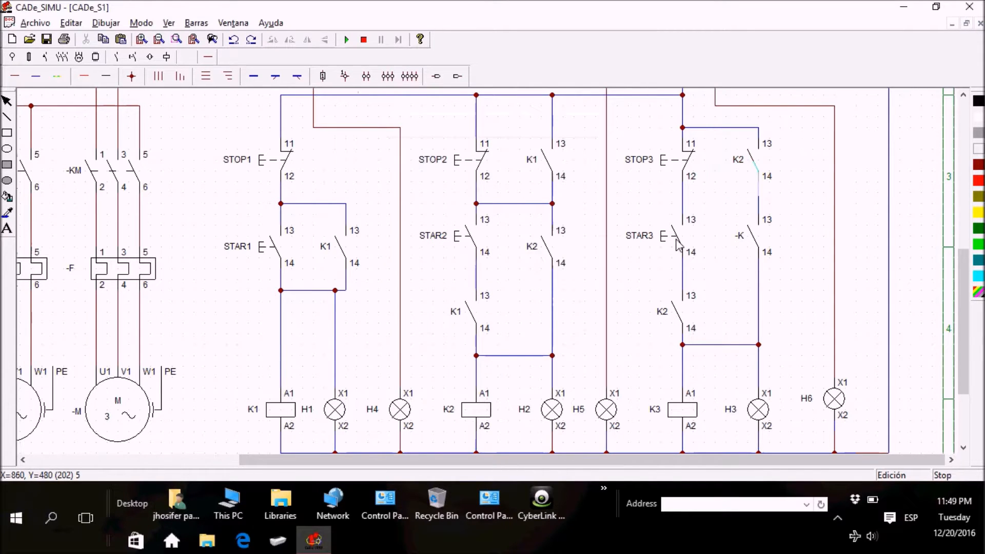
Step: Wire a horizontal link between the line below the K2 contact beside STOP3 and the line between STOP3 and STAR3
{"action": "left_click", "coordinate": [15, 77]}
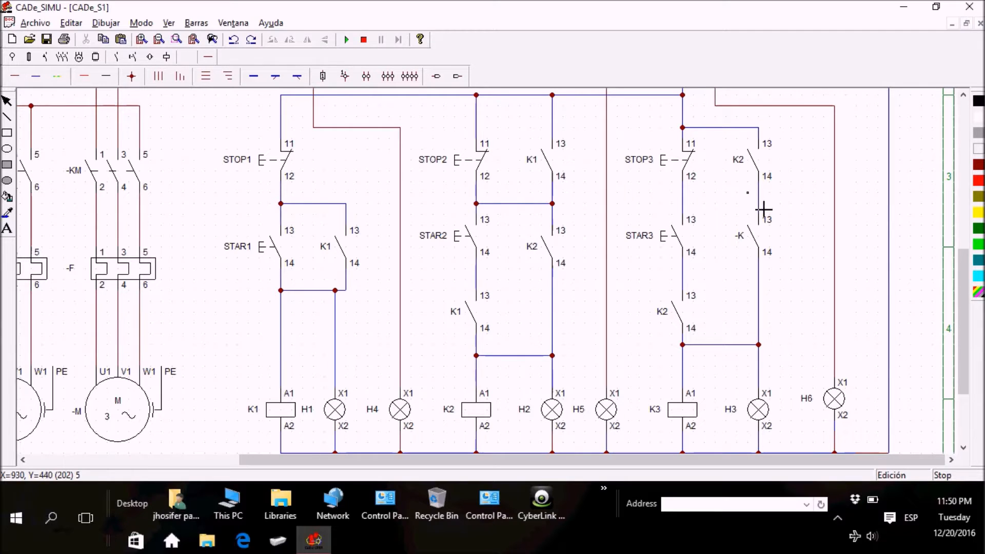
{"action": "left_click_drag", "start_coordinate": [770, 213], "coordinate": [699, 215]}
{"action": "right_click", "coordinate": [784, 215]}
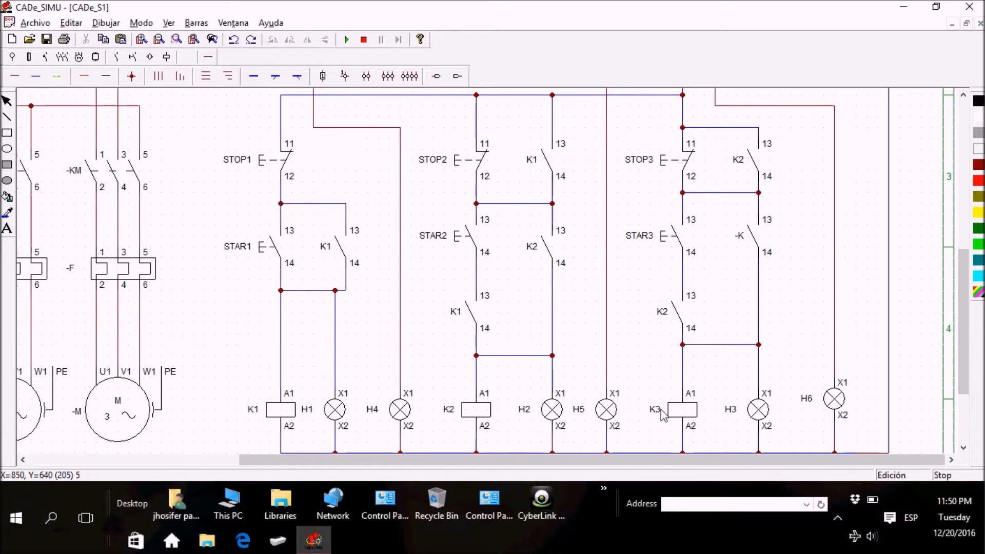
Step: Rename the normally open auxiliary contact beside pushbutton STAR3 as K3
{"action": "double_click", "coordinate": [753, 249]}
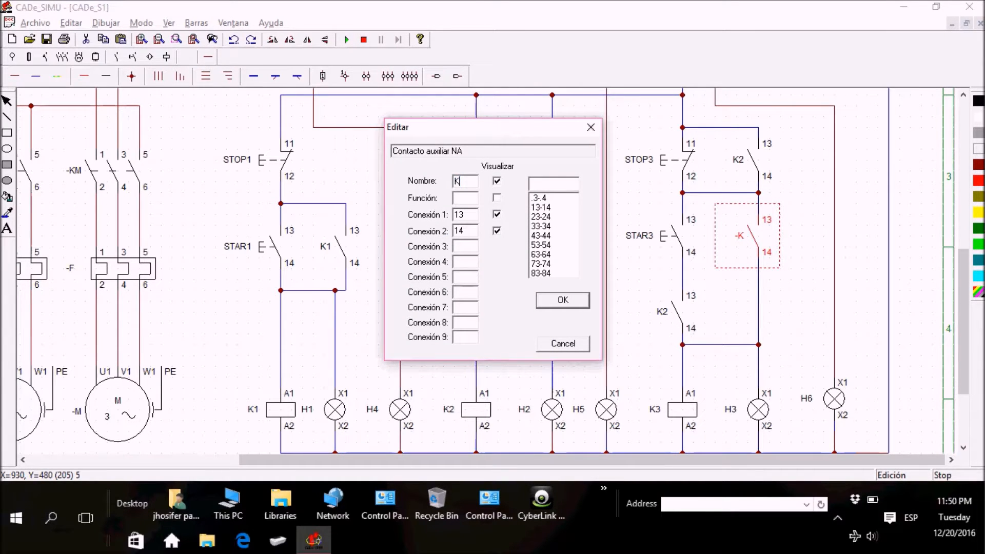
{"action": "key", "text": "Return"}
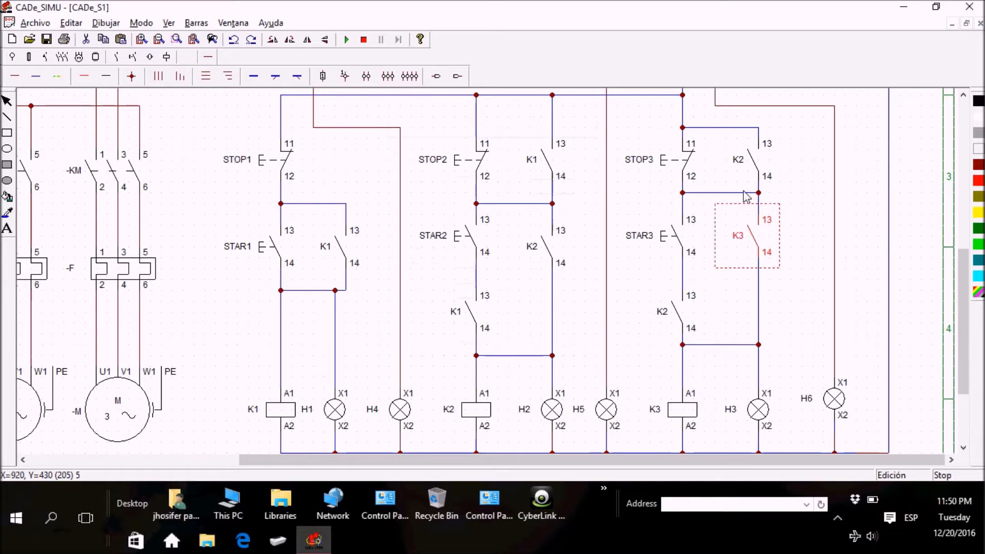
{"action": "left_click", "coordinate": [801, 192]}
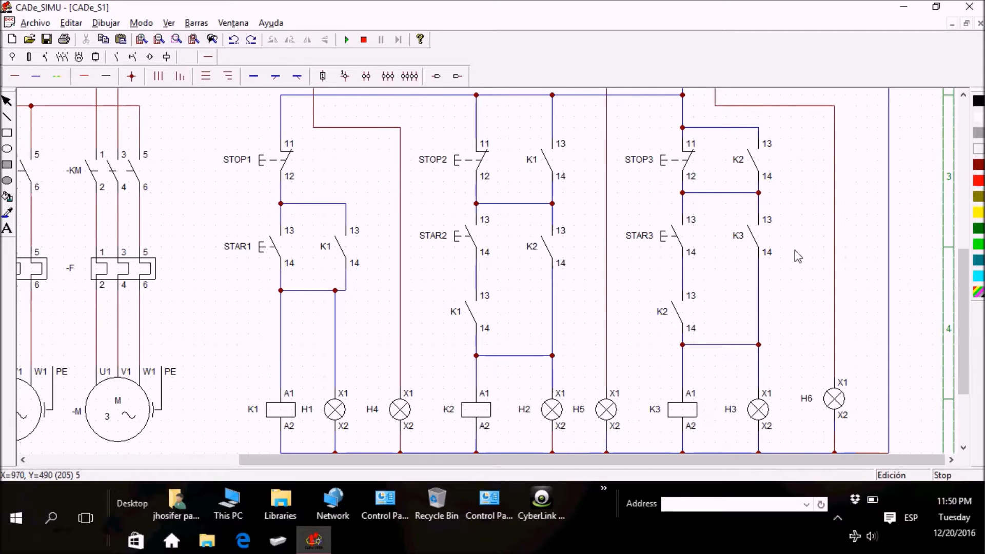
Step: Examine the named control branches and compare their coils with the contactors, overload relays and motors of the power circuit
{"action": "mouse_move", "coordinate": [969, 319]}
{"action": "left_mouse_down"}
{"action": "mouse_move", "coordinate": [970, 345]}
{"action": "mouse_move", "coordinate": [970, 323]}
{"action": "left_mouse_up"}
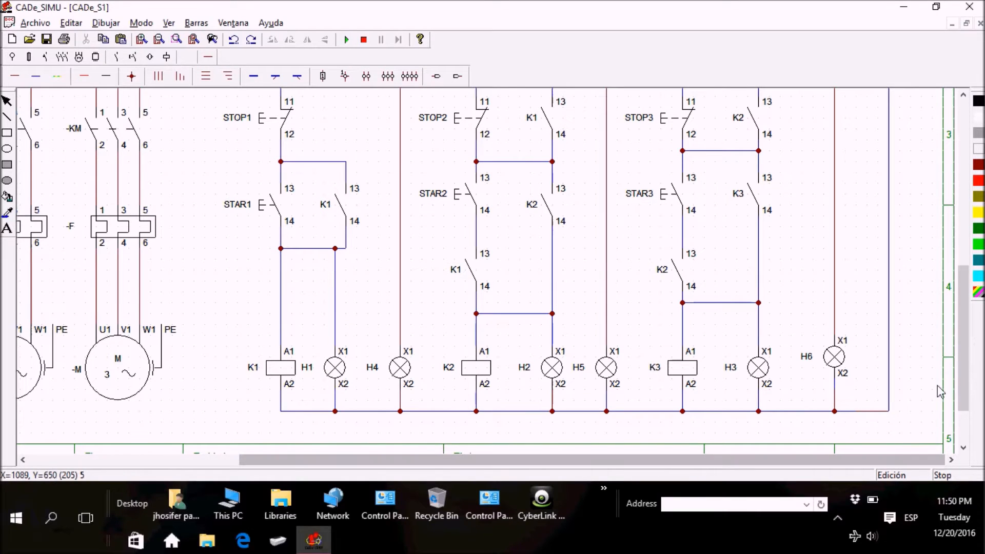
{"action": "left_click_drag", "start_coordinate": [964, 380], "coordinate": [966, 358]}
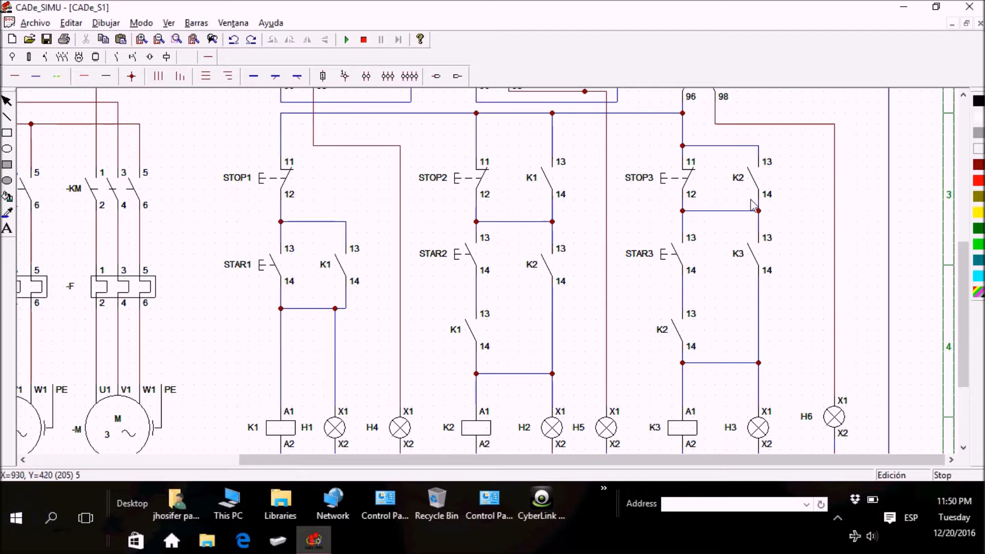
{"action": "mouse_move", "coordinate": [968, 346]}
{"action": "left_mouse_down"}
{"action": "mouse_move", "coordinate": [970, 388]}
{"action": "mouse_move", "coordinate": [969, 322]}
{"action": "mouse_move", "coordinate": [972, 366]}
{"action": "left_mouse_up"}
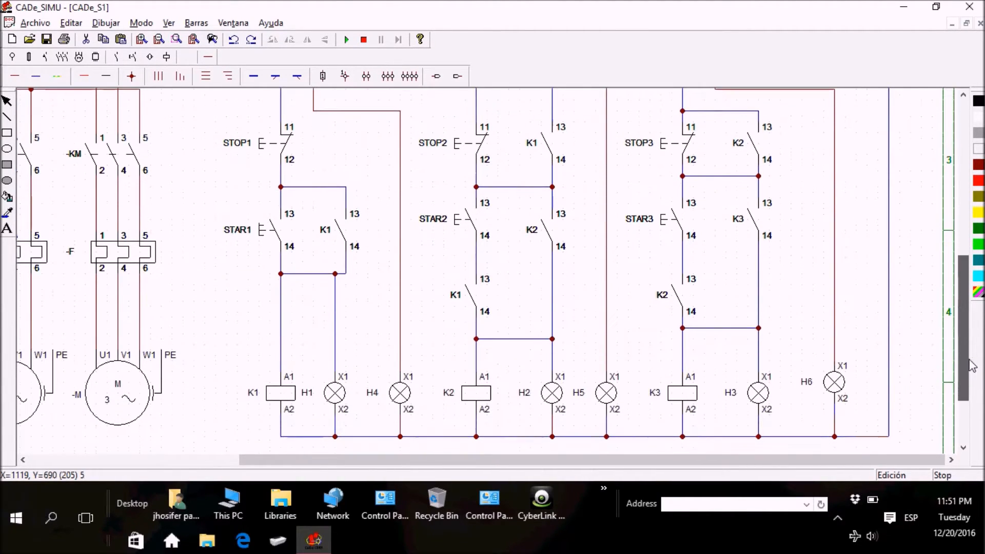
{"action": "left_click_drag", "start_coordinate": [408, 458], "coordinate": [181, 466]}
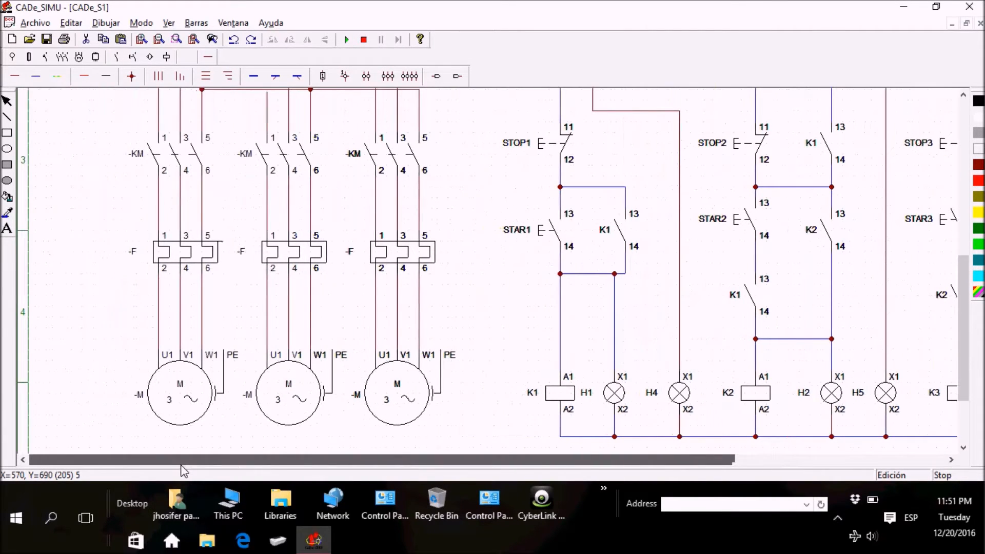
{"action": "left_click_drag", "start_coordinate": [967, 361], "coordinate": [969, 242]}
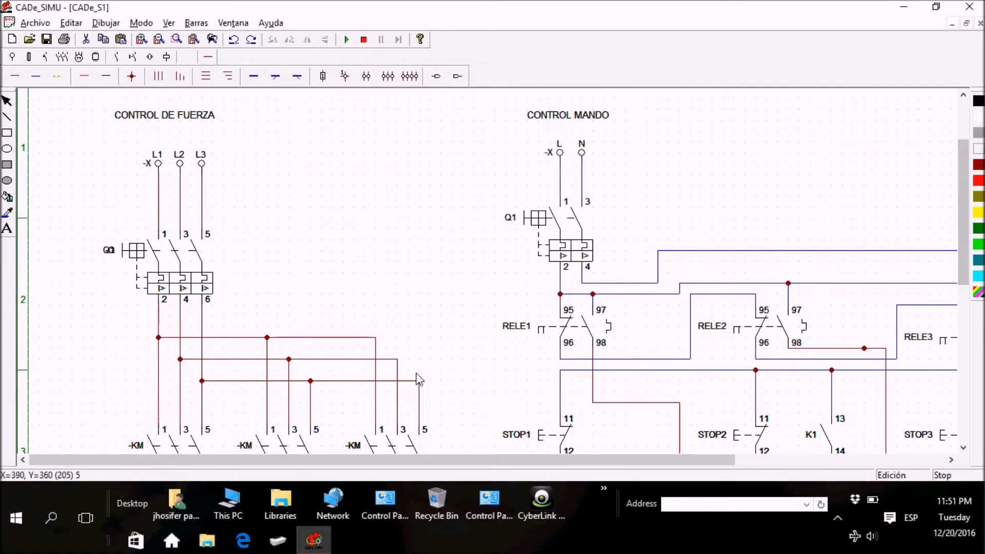
{"action": "left_click_drag", "start_coordinate": [963, 177], "coordinate": [963, 263]}
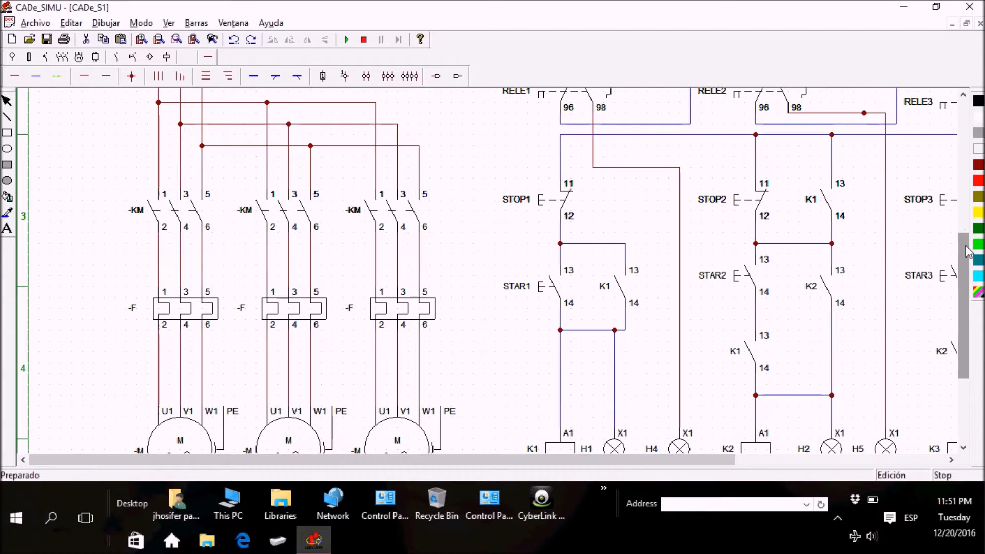
{"action": "left_click_drag", "start_coordinate": [967, 252], "coordinate": [967, 267]}
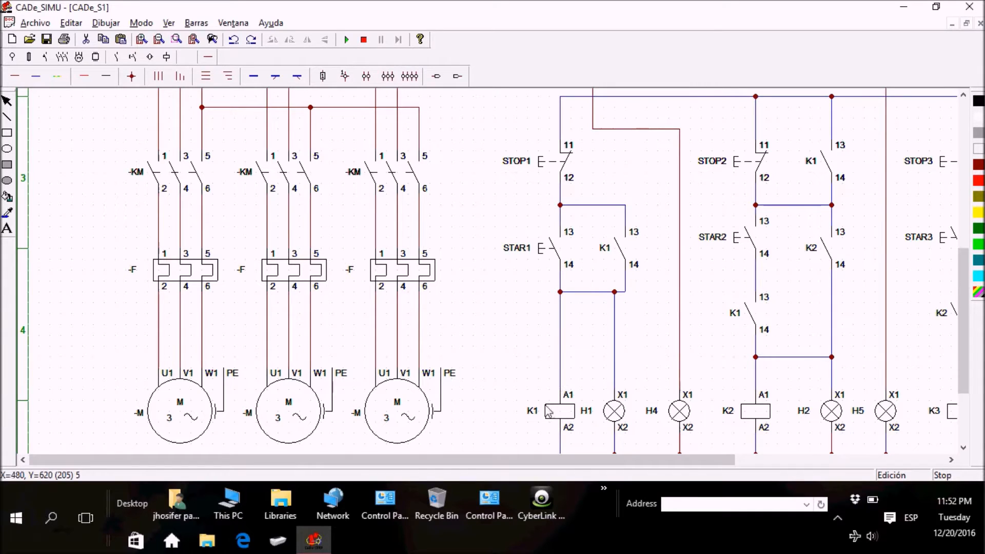
{"action": "left_click_drag", "start_coordinate": [961, 275], "coordinate": [964, 332]}
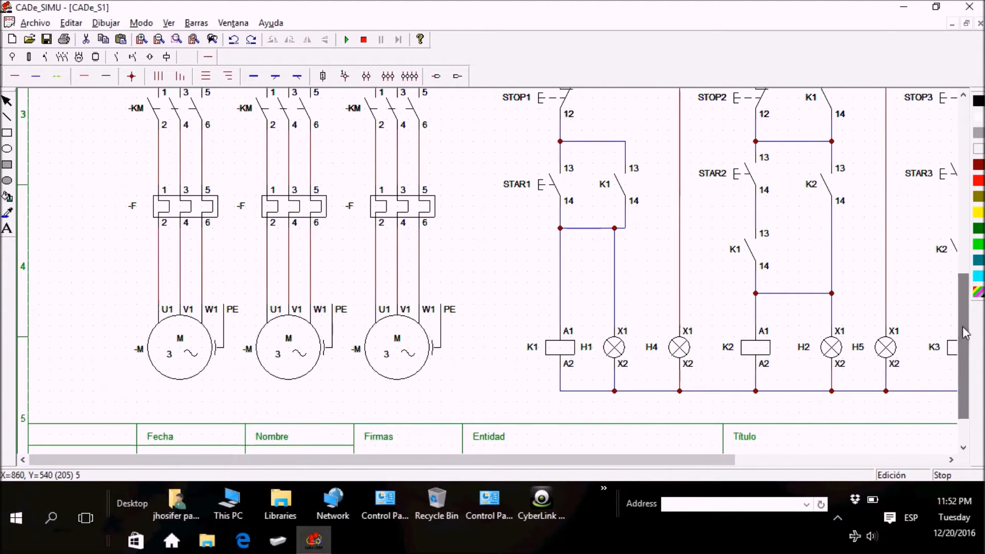
{"action": "left_click_drag", "start_coordinate": [965, 411], "coordinate": [969, 361]}
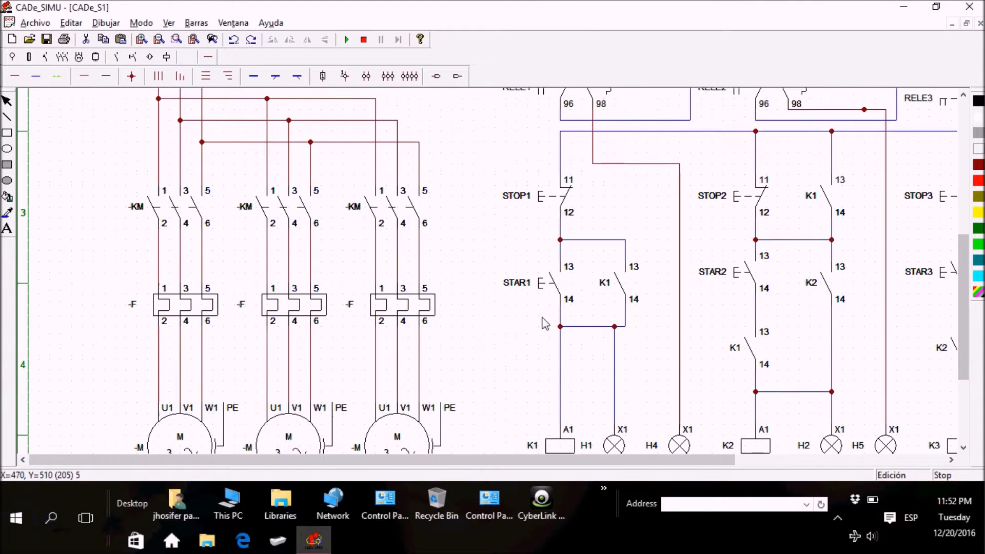
{"action": "left_click_drag", "start_coordinate": [964, 302], "coordinate": [963, 342]}
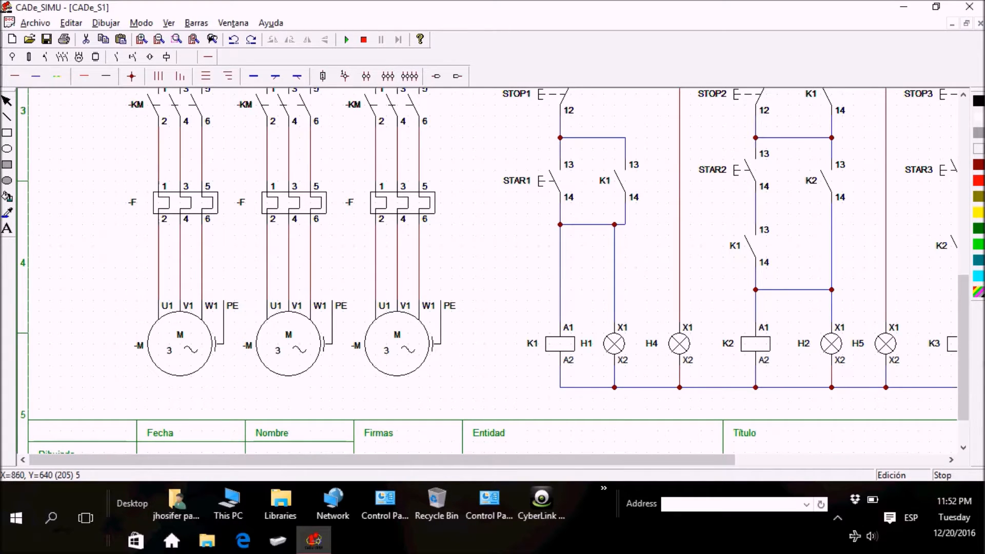
{"action": "mouse_move", "coordinate": [967, 379]}
{"action": "left_mouse_down"}
{"action": "mouse_move", "coordinate": [966, 347]}
{"action": "mouse_move", "coordinate": [966, 359]}
{"action": "left_mouse_up"}
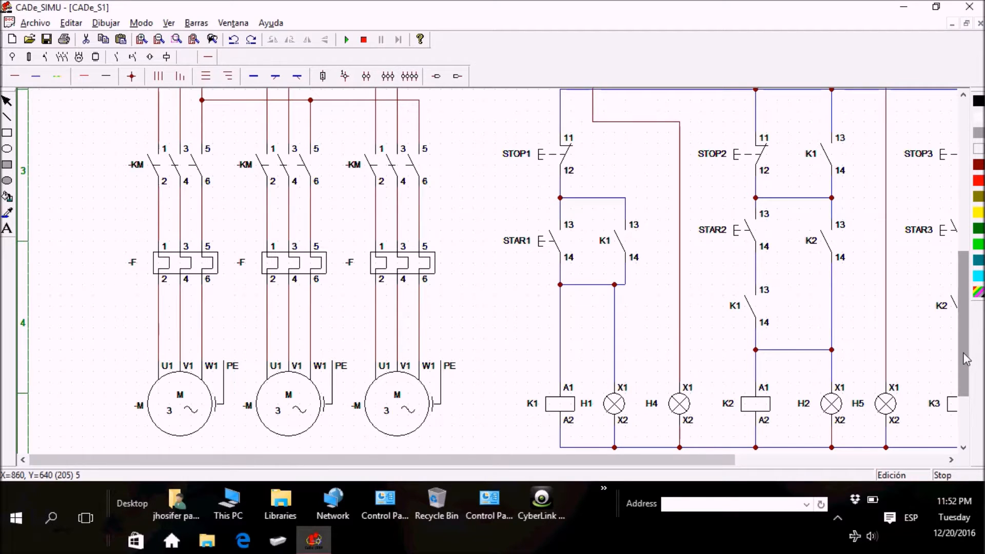
{"action": "left_click_drag", "start_coordinate": [966, 359], "coordinate": [966, 340]}
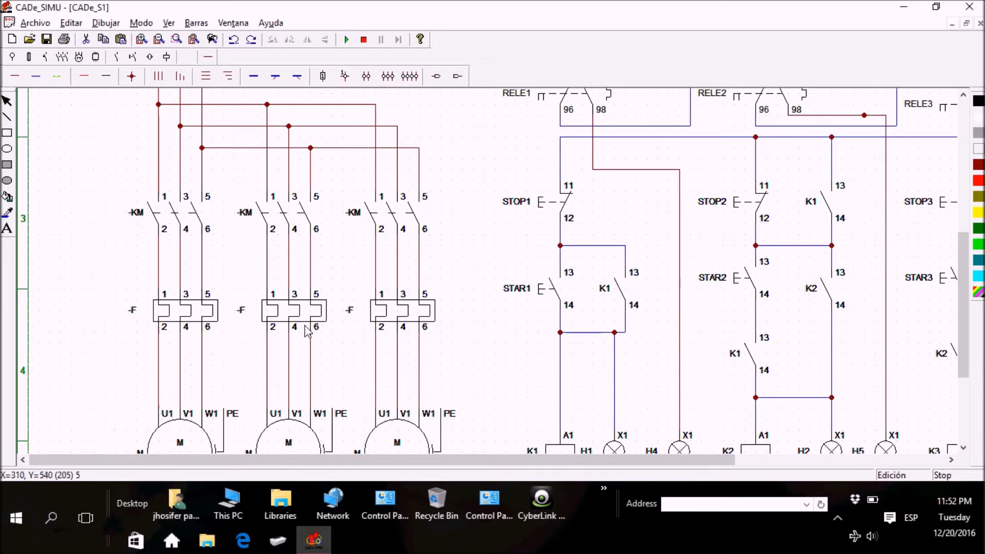
Step: Rename the first motor's three-pole power contactor as K1
{"action": "double_click", "coordinate": [168, 219]}
{"action": "left_click_drag", "start_coordinate": [477, 187], "coordinate": [364, 194]}
{"action": "type", "text": "K"}
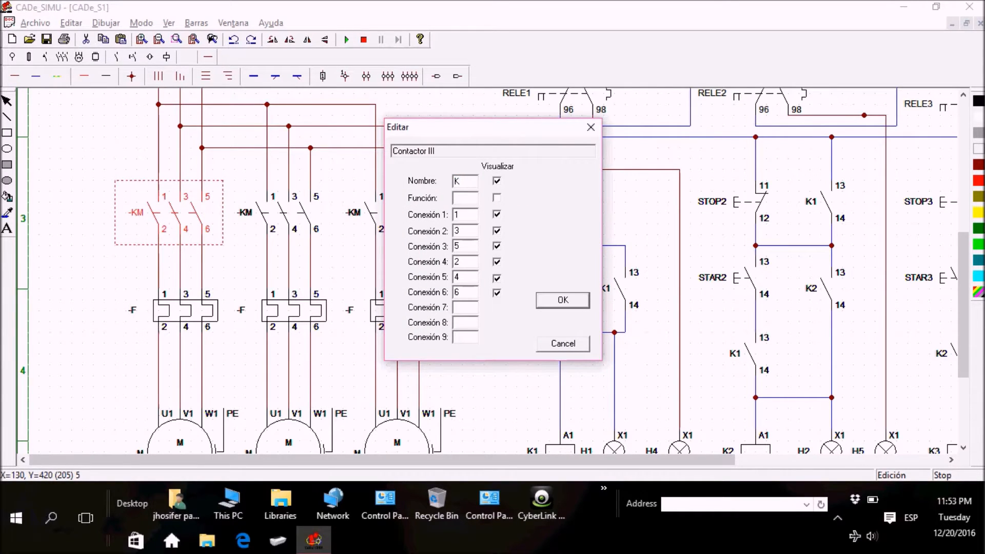
{"action": "left_click", "coordinate": [555, 300]}
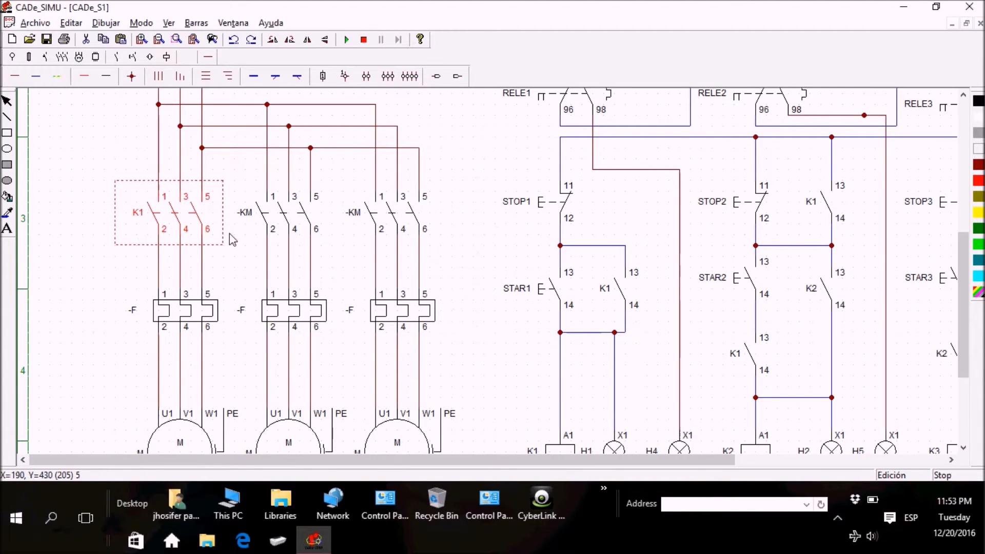
Step: Rename the second motor's three-pole power contactor as K2
{"action": "double_click", "coordinate": [268, 215]}
{"action": "left_click_drag", "start_coordinate": [479, 183], "coordinate": [455, 182]}
{"action": "type", "text": "K2"}
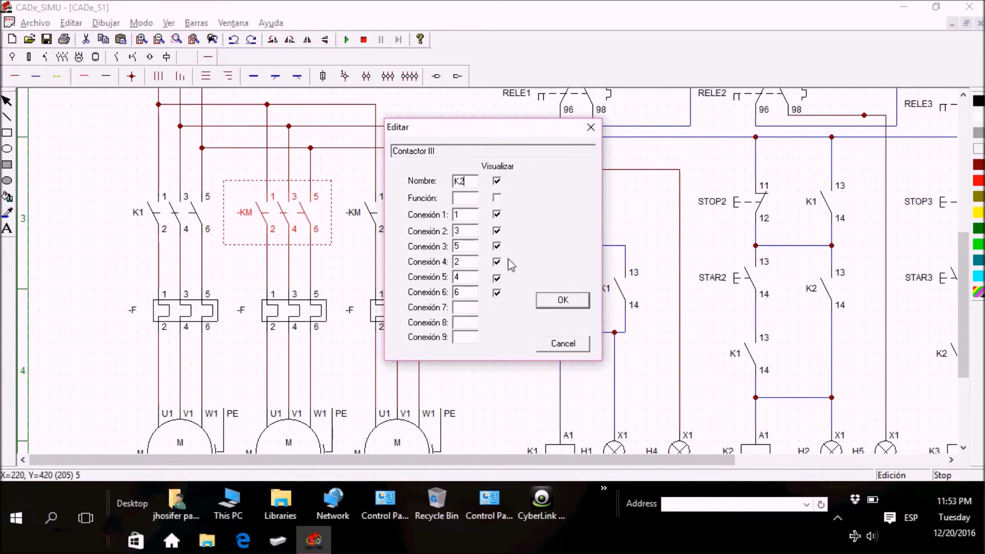
{"action": "left_click", "coordinate": [562, 300]}
Step: Rename the third motor's three-pole power contactor as K3
{"action": "double_click", "coordinate": [363, 214]}
{"action": "left_click_drag", "start_coordinate": [481, 184], "coordinate": [419, 190]}
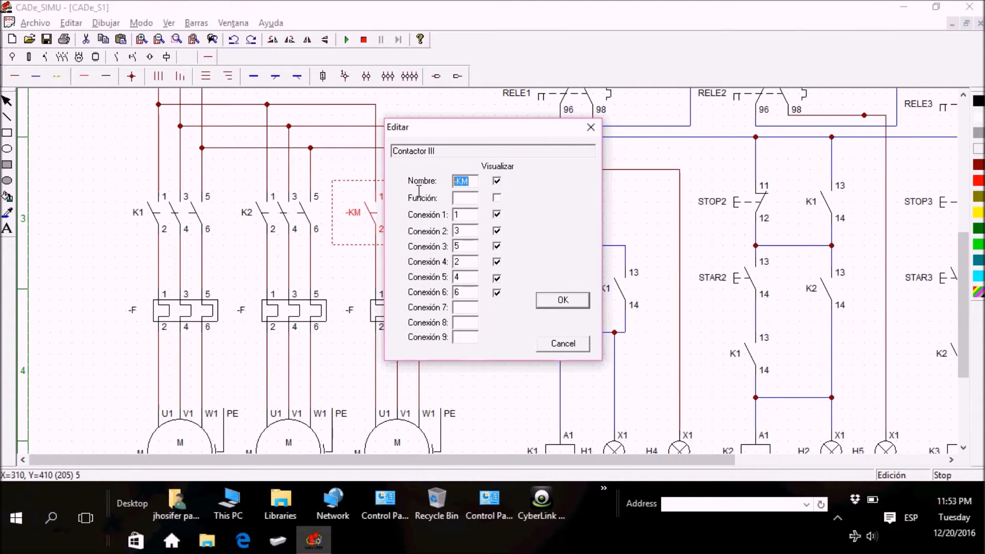
{"action": "type", "text": "K3"}
{"action": "left_click", "coordinate": [546, 301]}
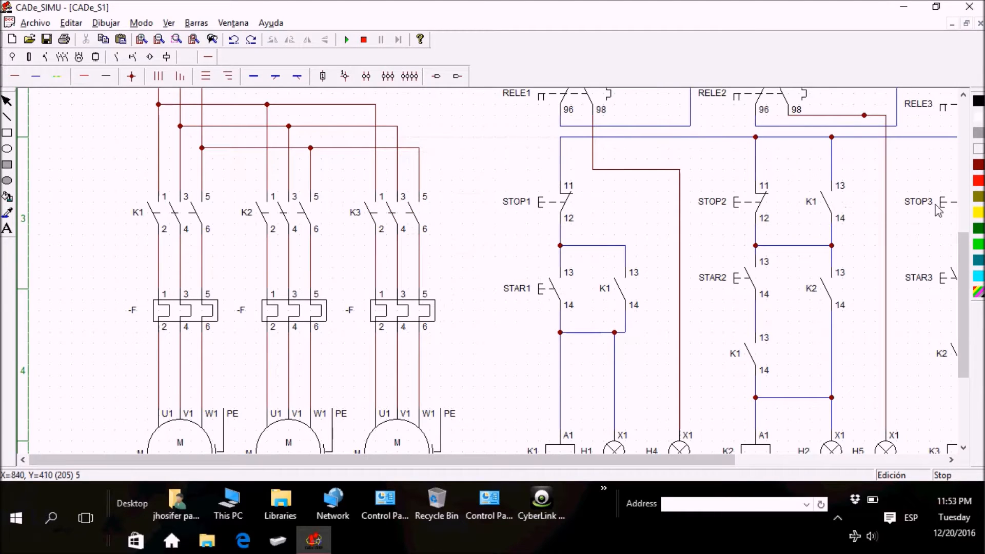
Step: Rename the thermal overload relay below power contactor K1 as RELE1
{"action": "left_click_drag", "start_coordinate": [961, 247], "coordinate": [963, 278]}
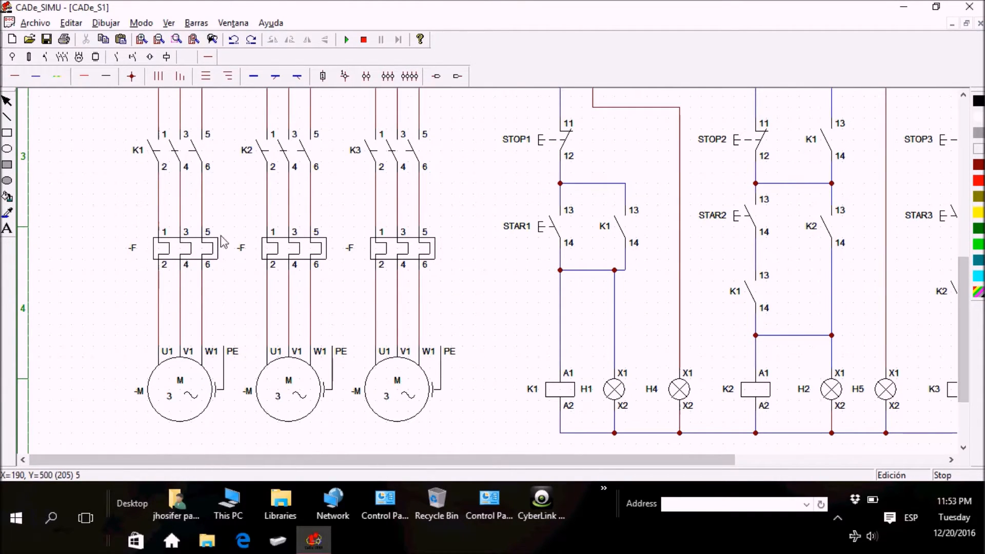
{"action": "left_click_drag", "start_coordinate": [962, 312], "coordinate": [959, 208]}
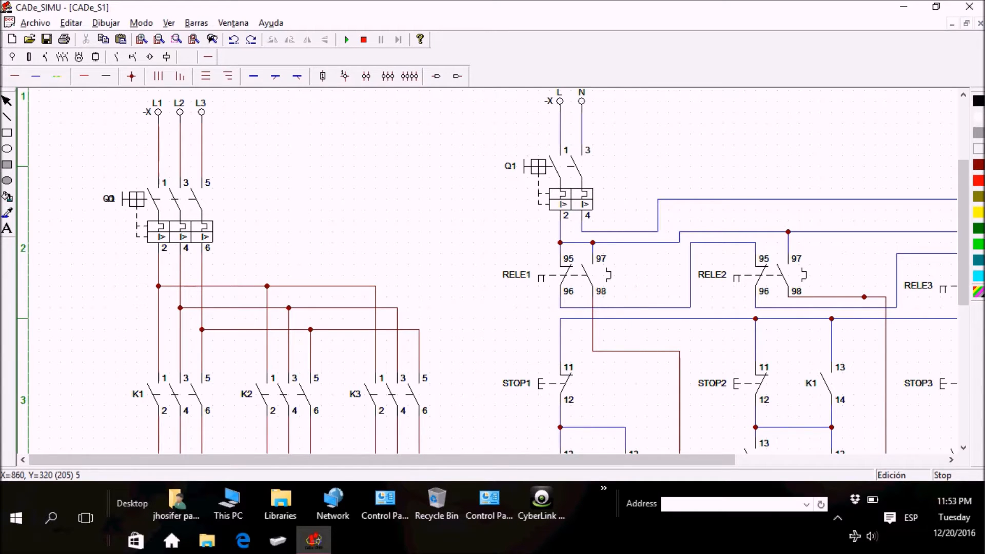
{"action": "left_click_drag", "start_coordinate": [965, 263], "coordinate": [968, 279]}
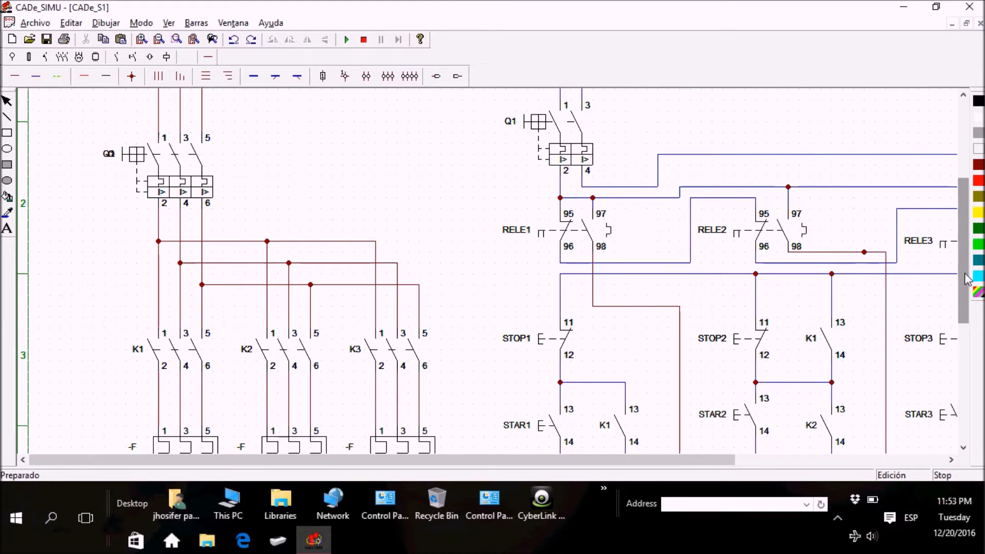
{"action": "mouse_move", "coordinate": [968, 280]}
{"action": "left_mouse_down"}
{"action": "mouse_move", "coordinate": [967, 309]}
{"action": "mouse_move", "coordinate": [967, 289]}
{"action": "left_mouse_up"}
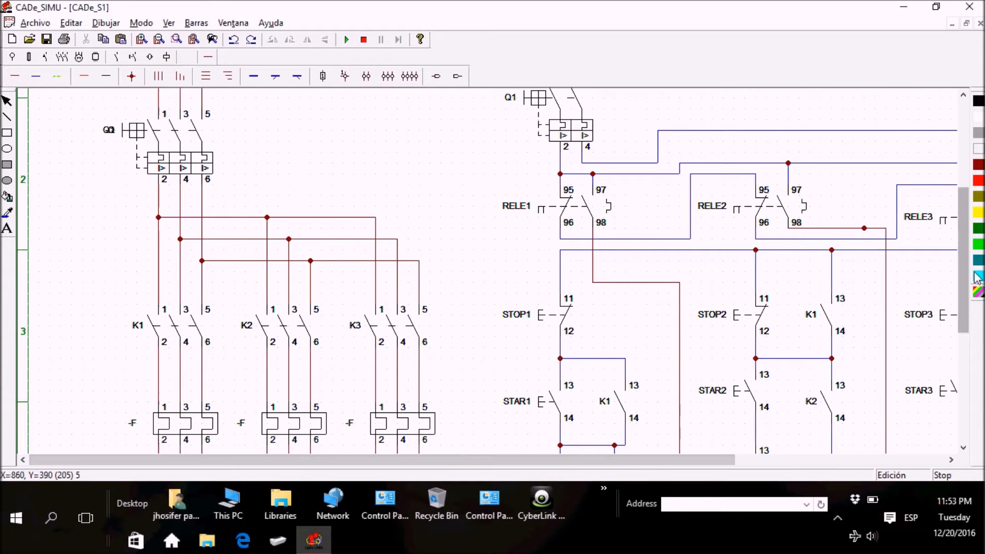
{"action": "left_click_drag", "start_coordinate": [963, 274], "coordinate": [964, 296]}
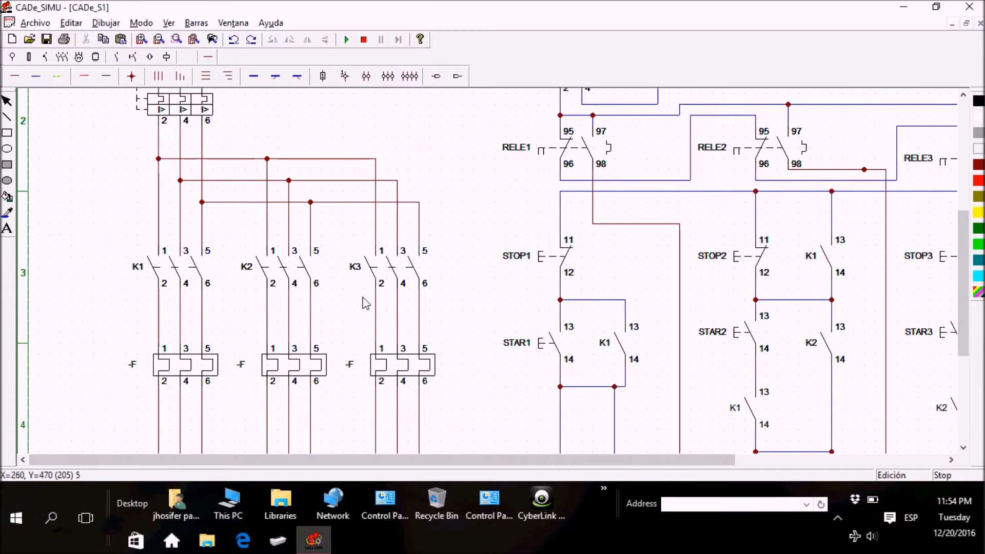
{"action": "left_click", "coordinate": [148, 372]}
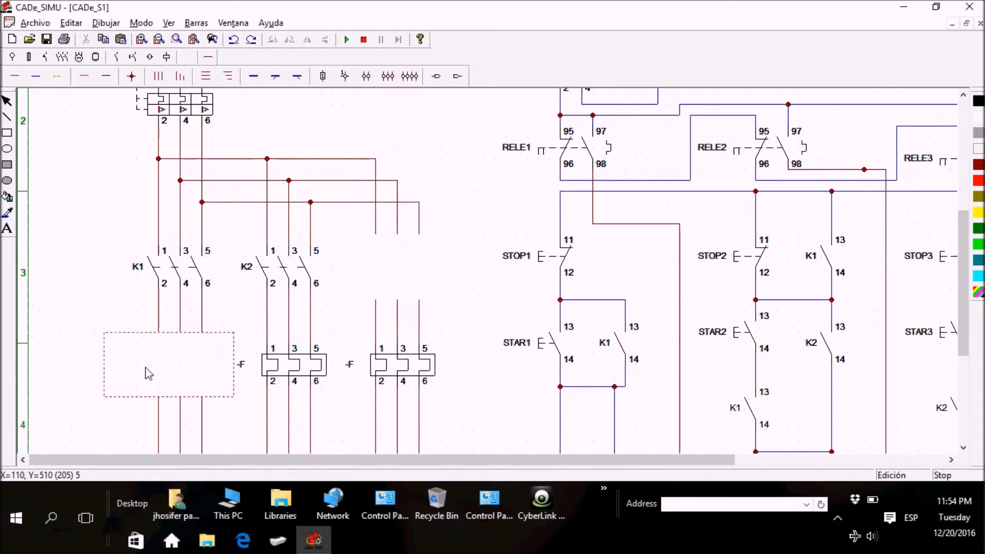
{"action": "double_click", "coordinate": [148, 373]}
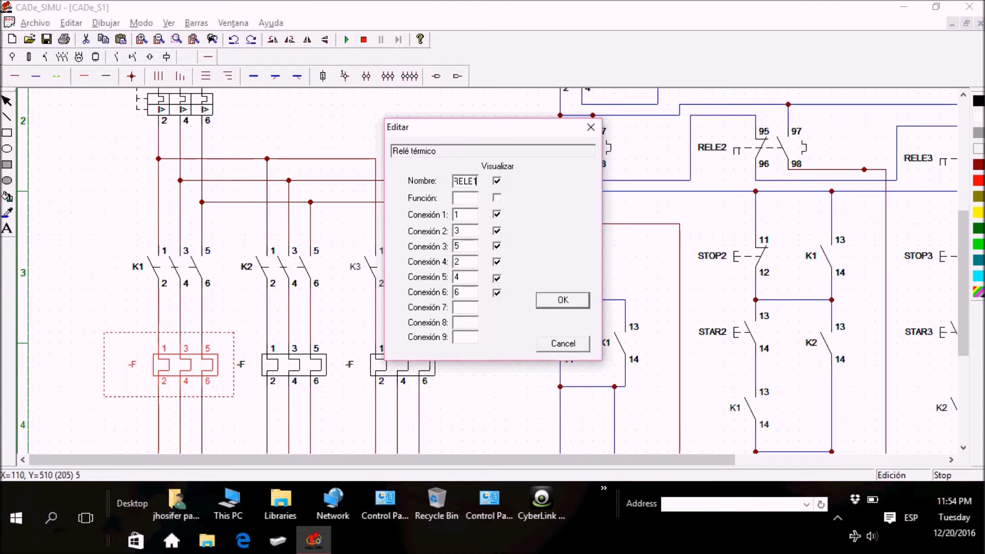
{"action": "left_click", "coordinate": [567, 302]}
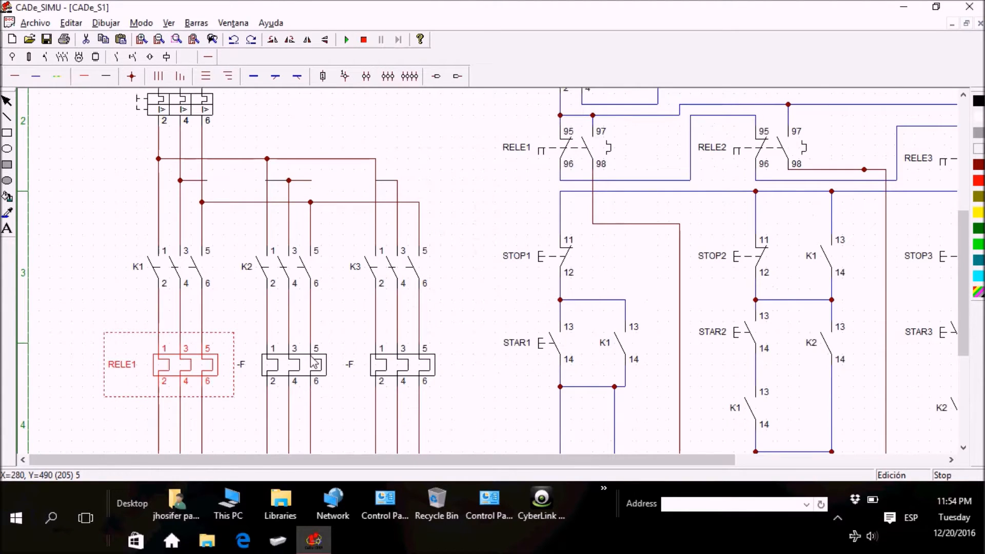
Step: Rename the thermal overload relay below power contactor K2 as RELE2
{"action": "double_click", "coordinate": [307, 364]}
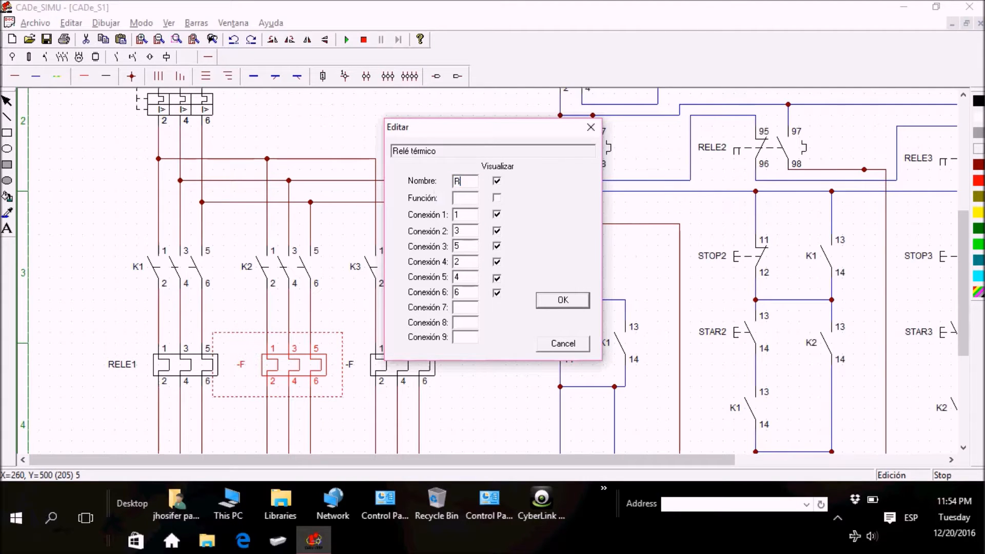
{"action": "type", "text": "RELE2"}
{"action": "key", "text": "Return"}
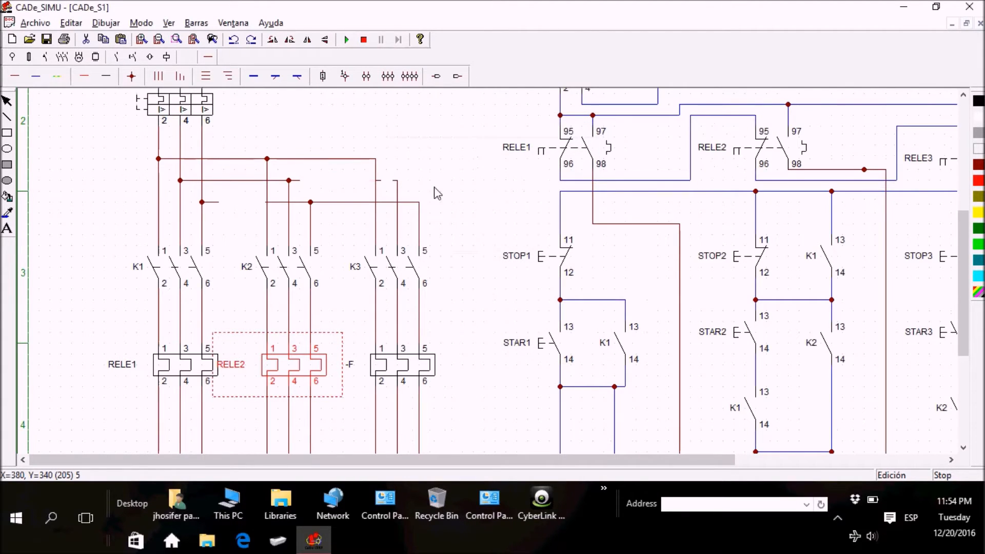
Step: Rename the thermal overload relay below power contactor K3 as RELE3 and clear the selection
{"action": "double_click", "coordinate": [403, 363]}
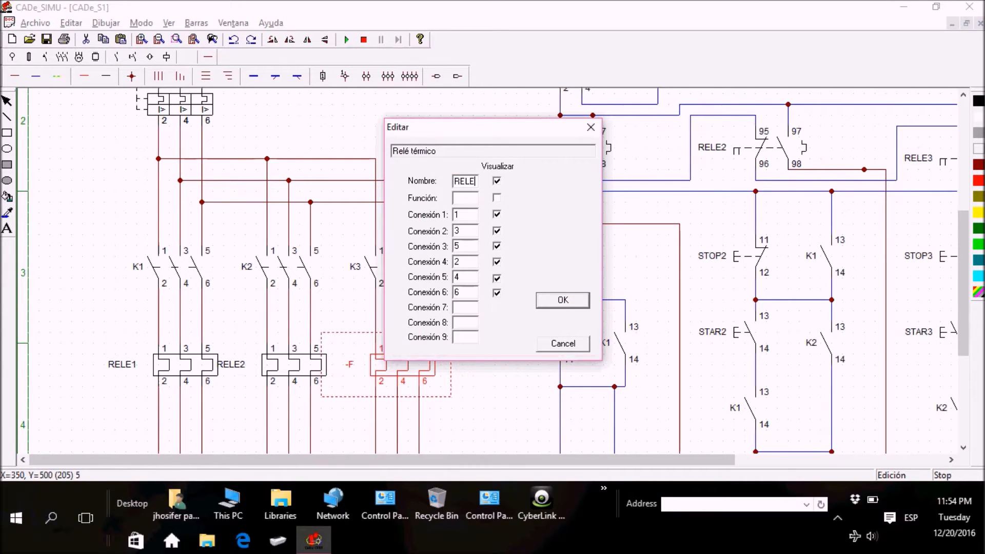
{"action": "type", "text": "RELE3"}
{"action": "key", "text": "Return"}
{"action": "left_click", "coordinate": [445, 194]}
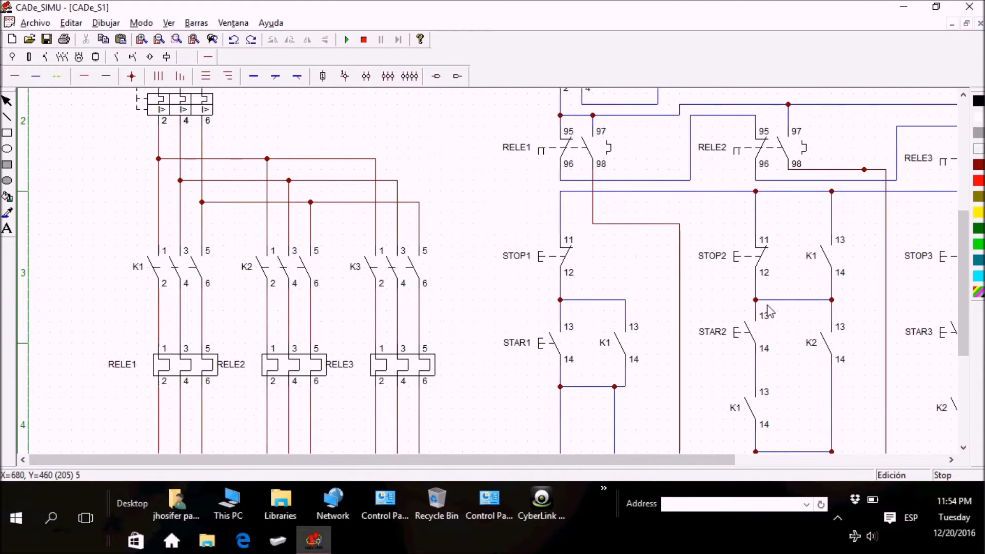
Step: Examine the complete power and control circuits, checking the device names, interlock contacts and lamp branches
{"action": "left_click_drag", "start_coordinate": [967, 237], "coordinate": [970, 287]}
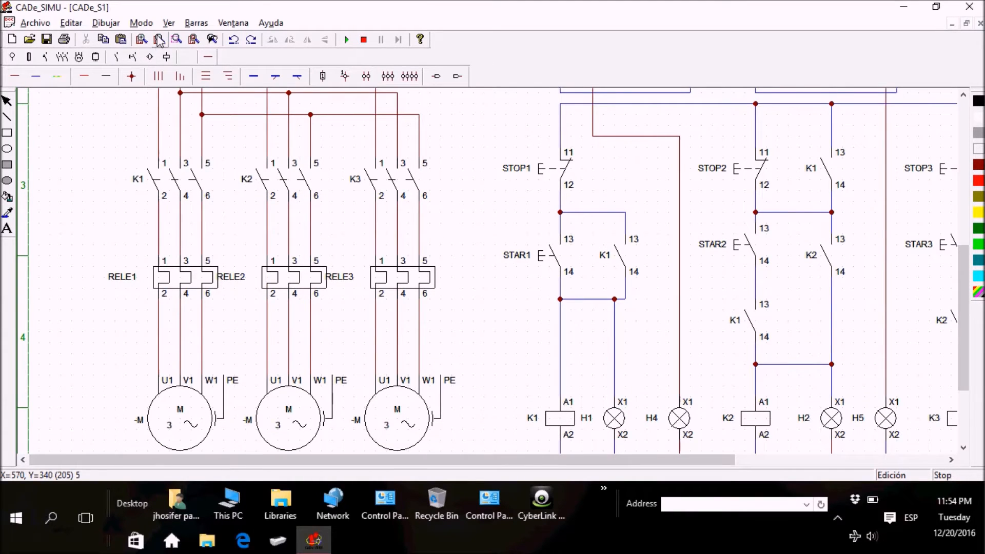
{"action": "left_click", "coordinate": [159, 40]}
{"action": "left_click_drag", "start_coordinate": [440, 472], "coordinate": [539, 468]}
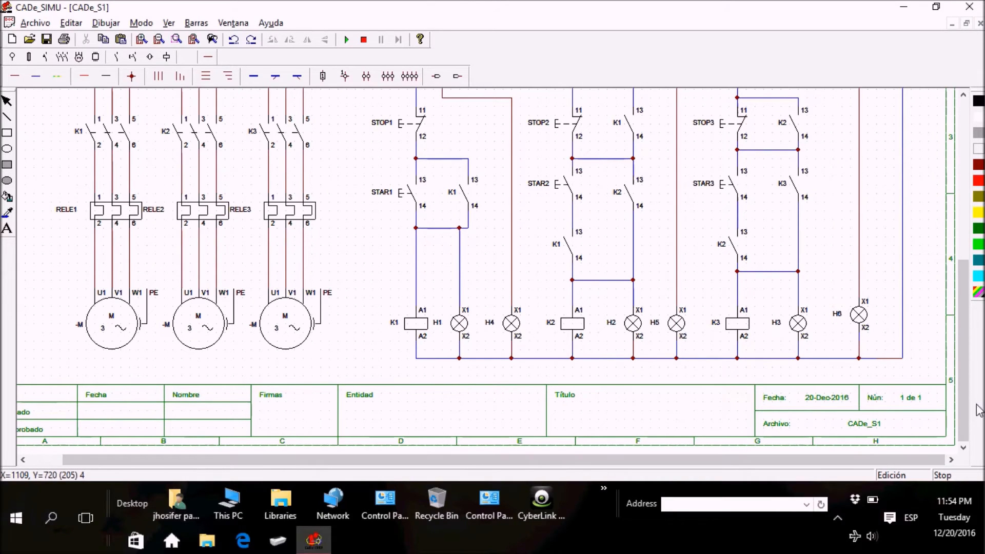
{"action": "left_click_drag", "start_coordinate": [963, 413], "coordinate": [959, 334]}
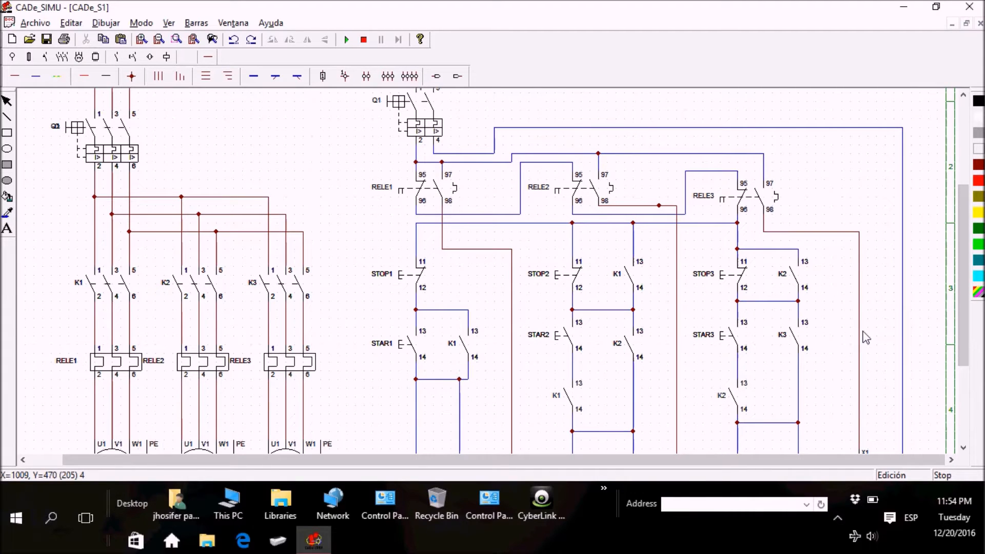
{"action": "scroll", "coordinate": [866, 337], "scroll_direction": "down", "scroll_amount": 3}
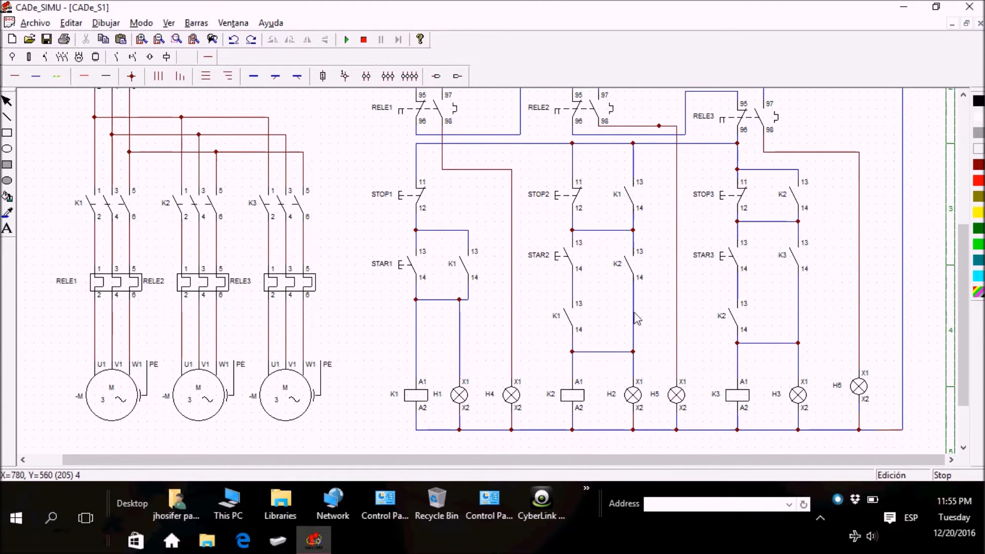
{"action": "left_click_drag", "start_coordinate": [964, 394], "coordinate": [963, 382]}
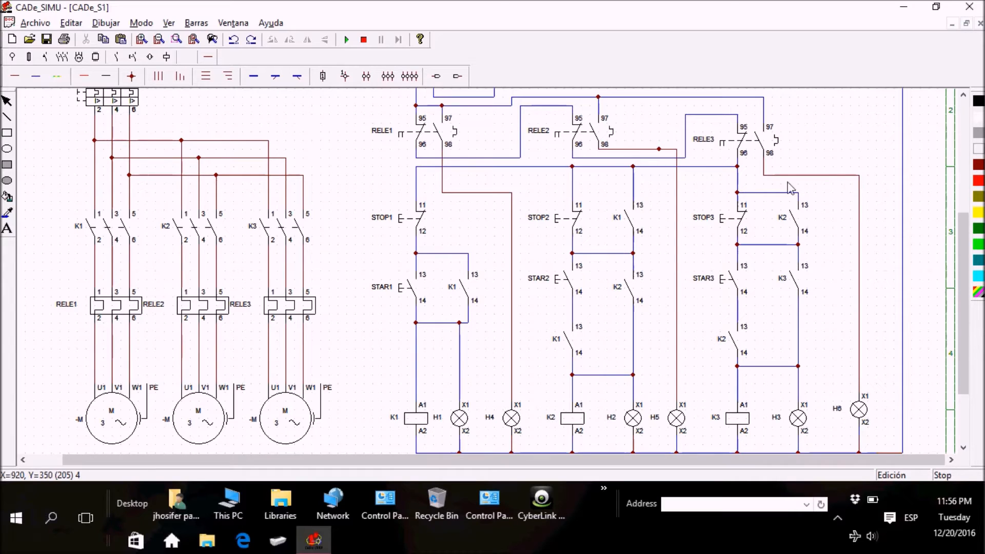
{"action": "mouse_move", "coordinate": [967, 335]}
{"action": "left_mouse_down"}
{"action": "mouse_move", "coordinate": [967, 306]}
{"action": "mouse_move", "coordinate": [968, 339]}
{"action": "left_mouse_up"}
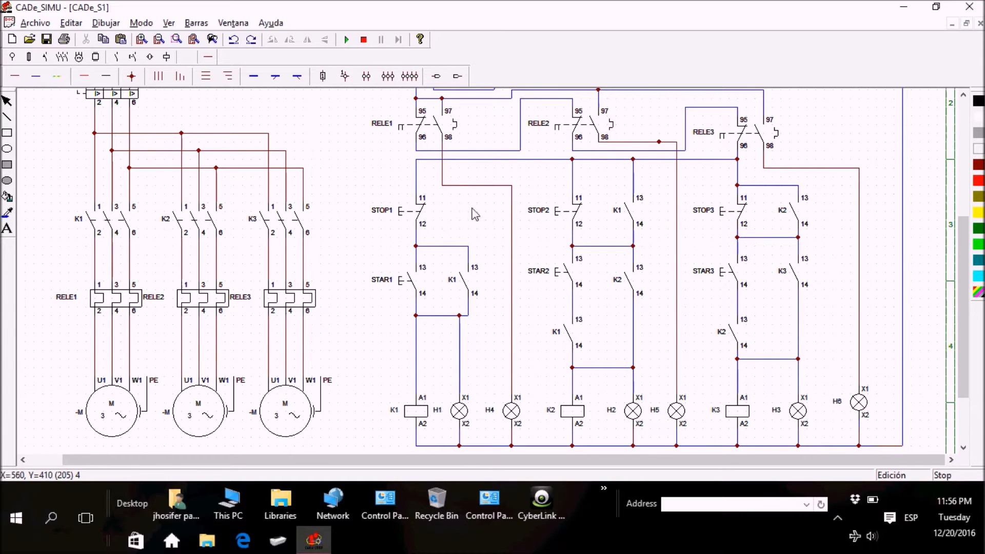
Step: Start the simulation and close breaker Q1 to energize the power and control circuits
{"action": "left_click", "coordinate": [347, 40]}
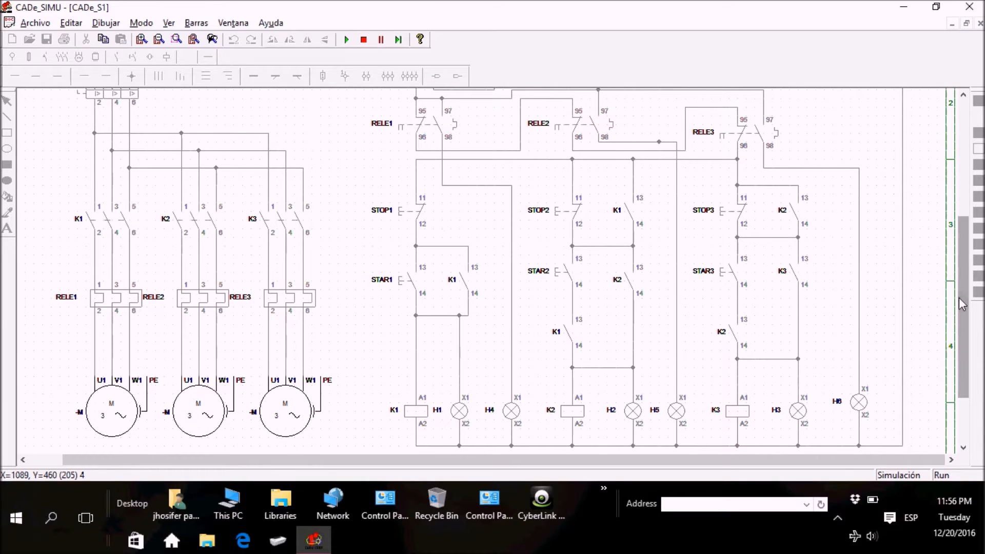
{"action": "left_click_drag", "start_coordinate": [961, 292], "coordinate": [968, 252]}
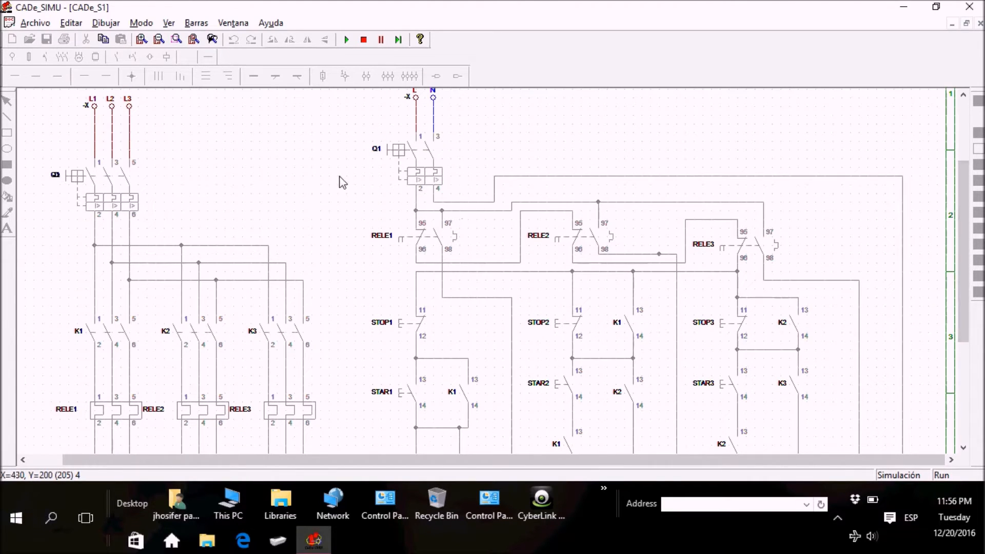
{"action": "left_click", "coordinate": [399, 169]}
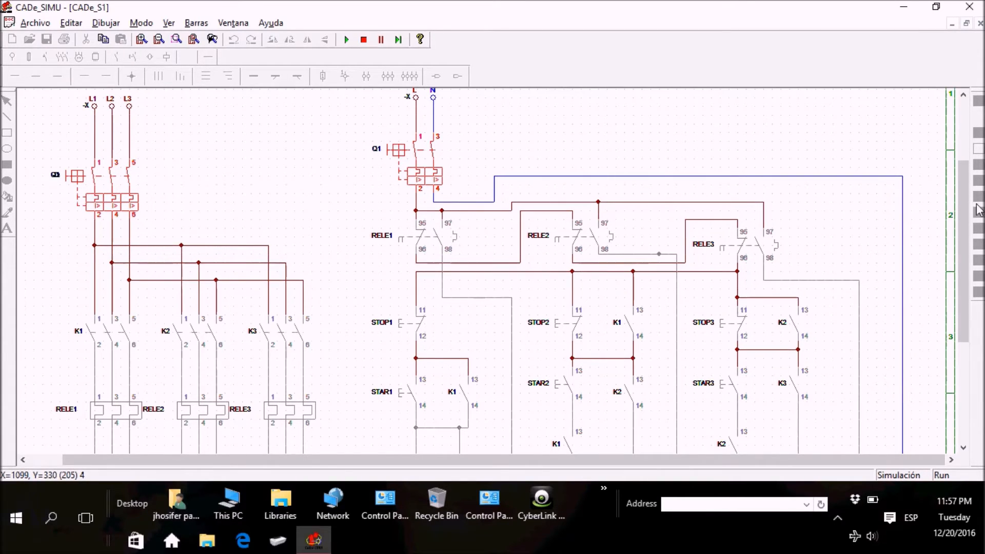
Step: Test the sequence interlock by operating STAR2 and STAR3 before STAR1
{"action": "left_click_drag", "start_coordinate": [963, 196], "coordinate": [962, 266]}
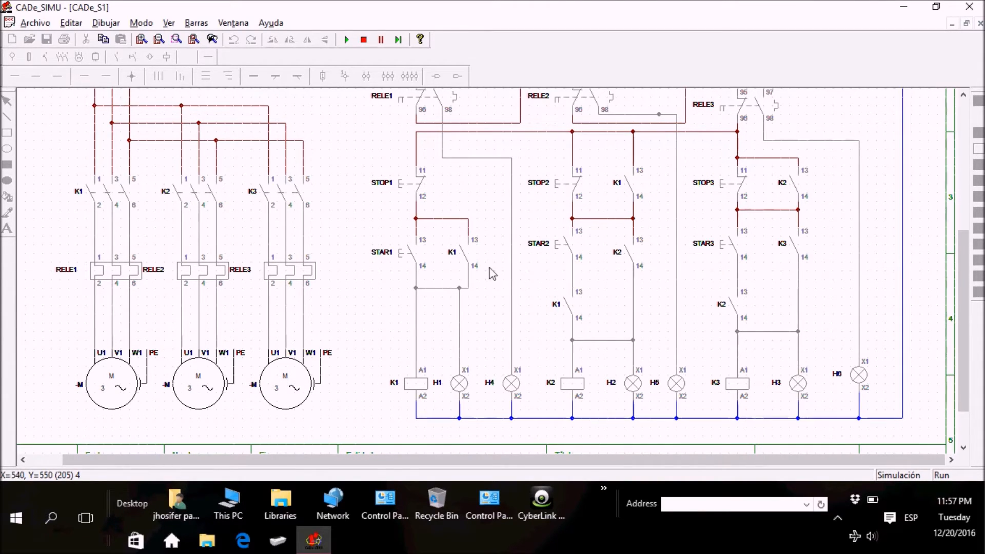
{"action": "left_click", "coordinate": [557, 246]}
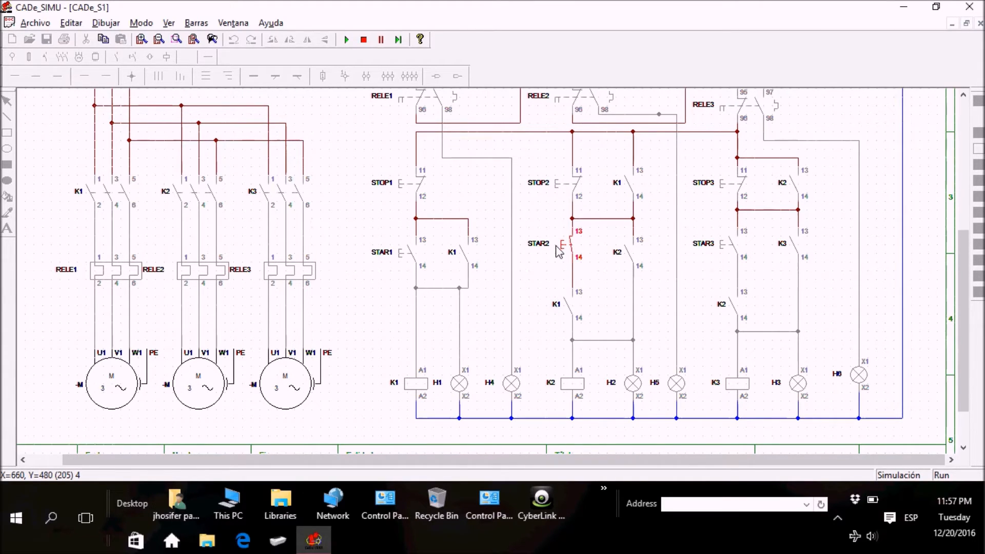
{"action": "left_click", "coordinate": [723, 245]}
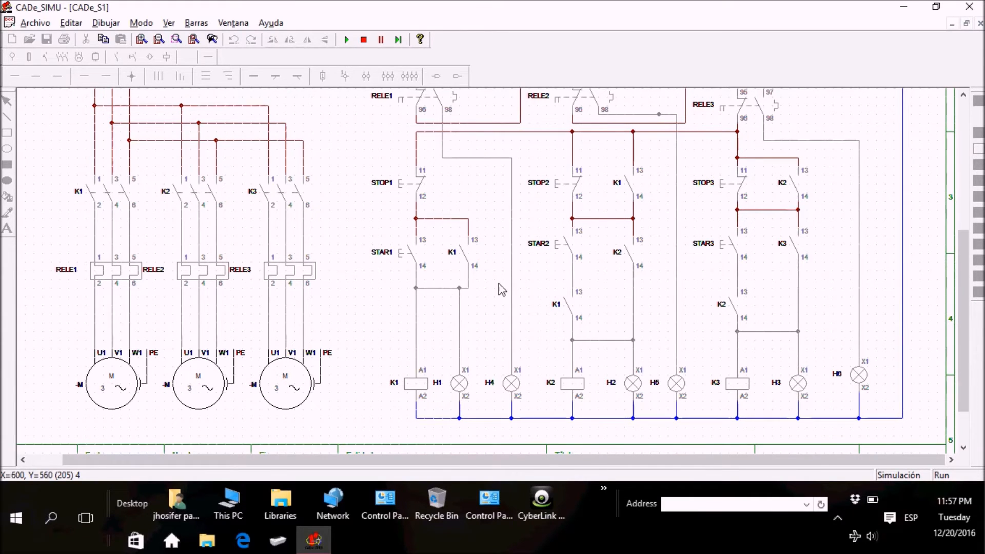
Step: Start the three motors in sequence with pushbuttons STAR1, STAR2 and STAR3
{"action": "left_click", "coordinate": [399, 255]}
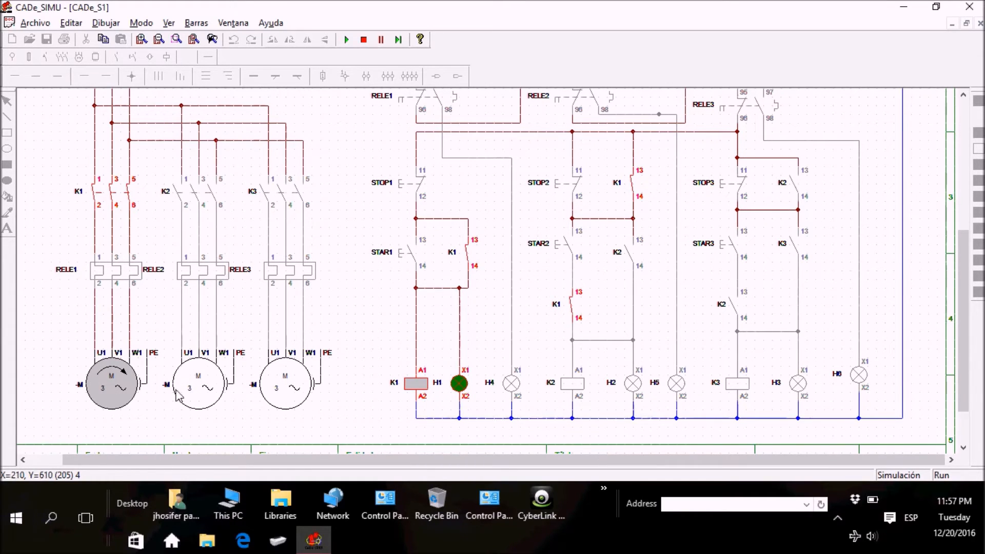
{"action": "left_click", "coordinate": [562, 244]}
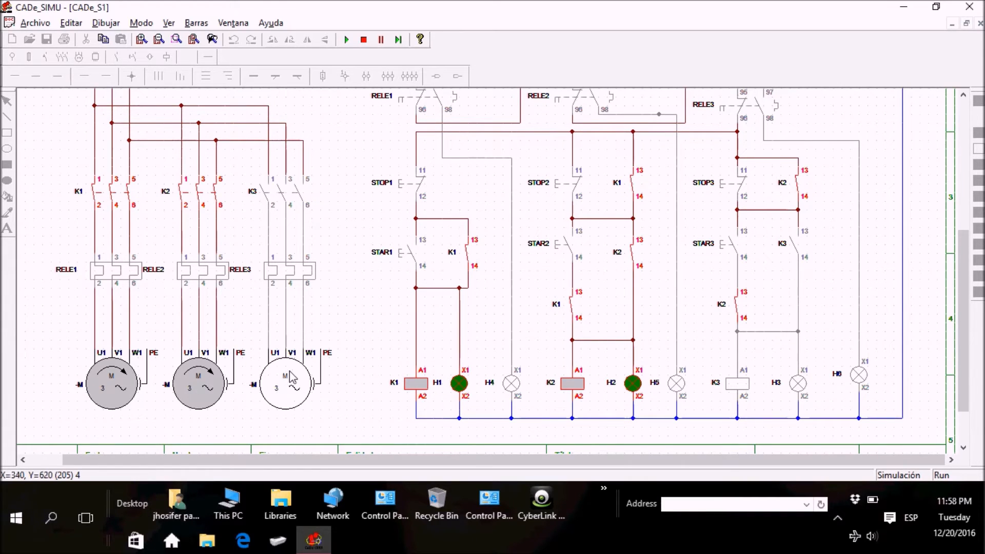
{"action": "left_click", "coordinate": [730, 246]}
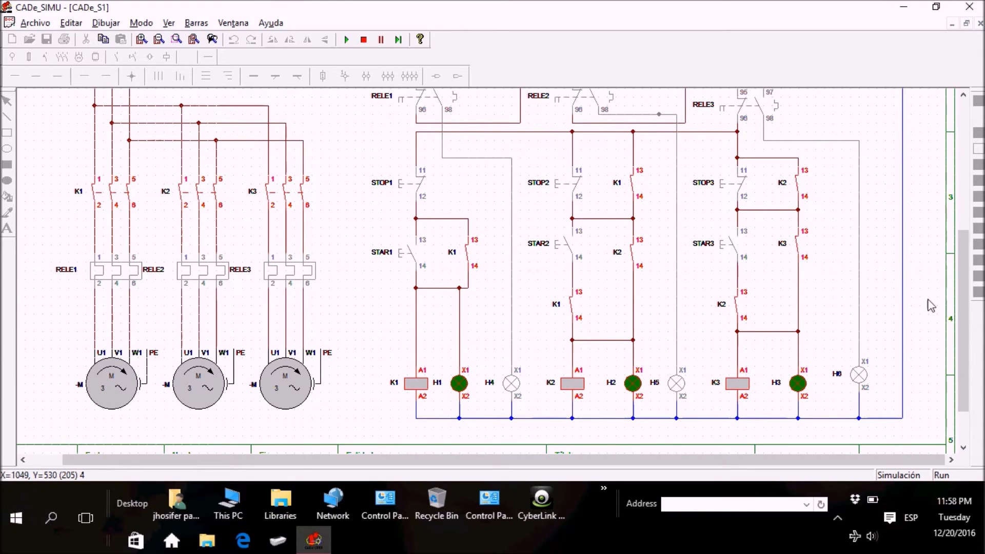
Step: Open breaker Q1 to cut power to the running motors, and close it again to re-energize the circuits
{"action": "left_click_drag", "start_coordinate": [963, 307], "coordinate": [963, 251]}
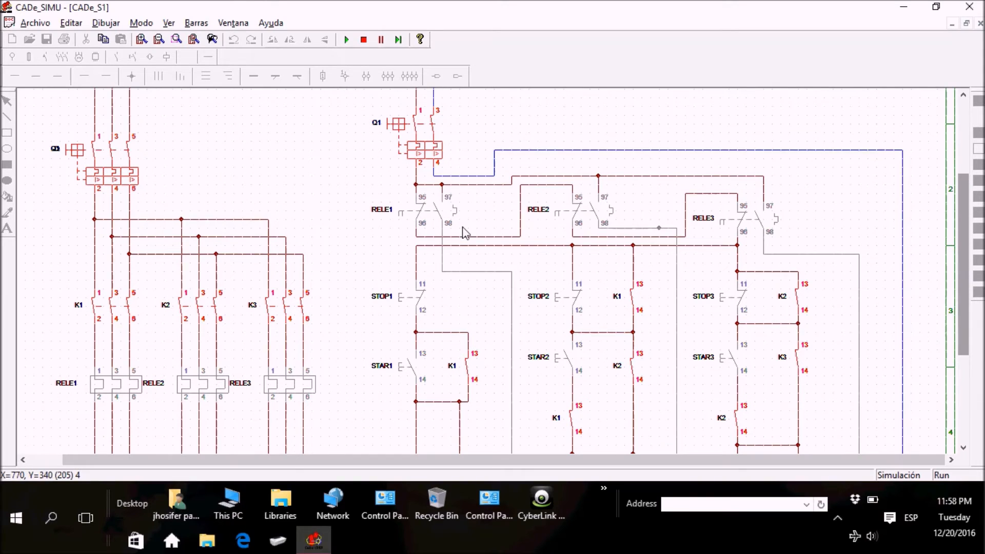
{"action": "left_click", "coordinate": [413, 160]}
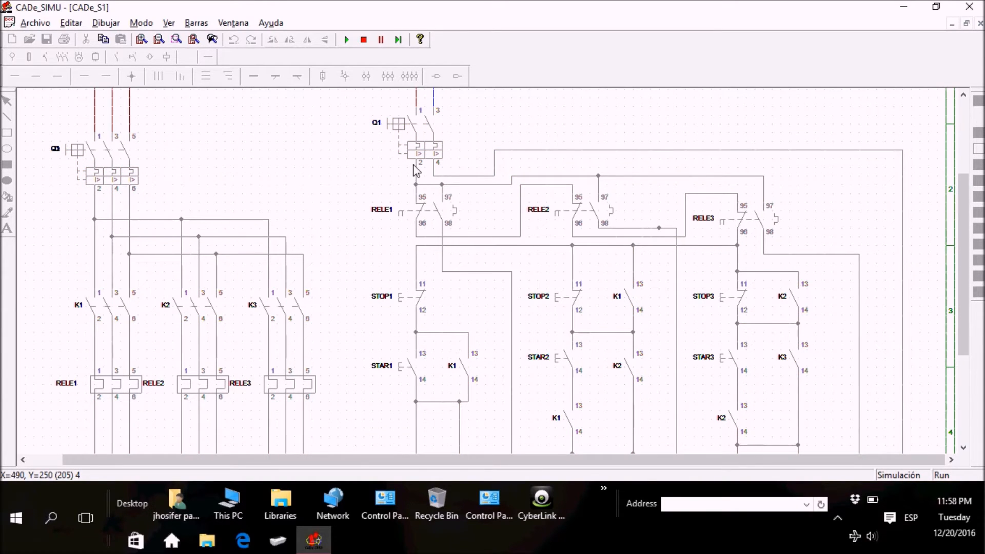
{"action": "left_click", "coordinate": [416, 157]}
{"action": "left_click_drag", "start_coordinate": [960, 202], "coordinate": [967, 298]}
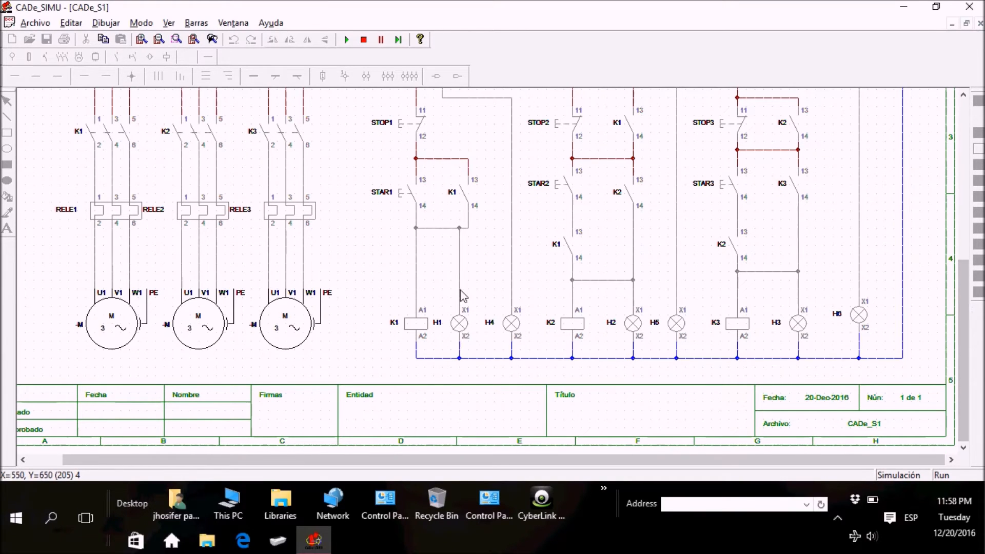
Step: Start the first motor with STAR1 and test the interlock by operating STAR3 before STAR2
{"action": "left_click", "coordinate": [412, 200]}
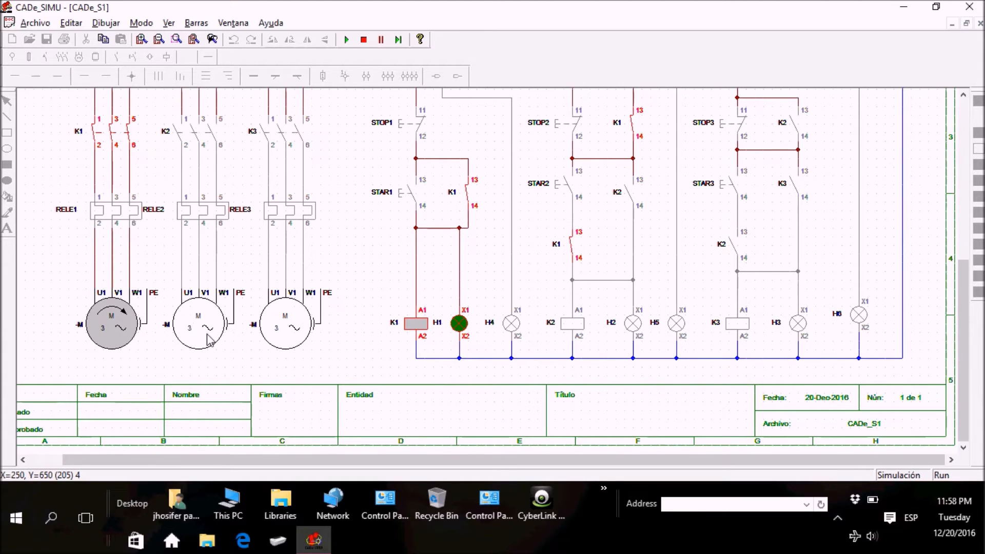
{"action": "left_click", "coordinate": [731, 190]}
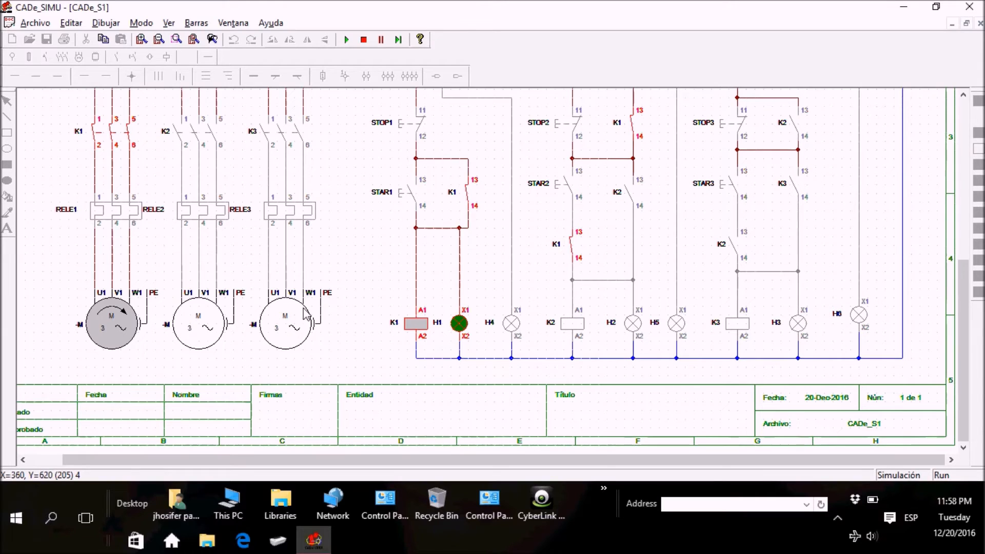
{"action": "left_click", "coordinate": [737, 181]}
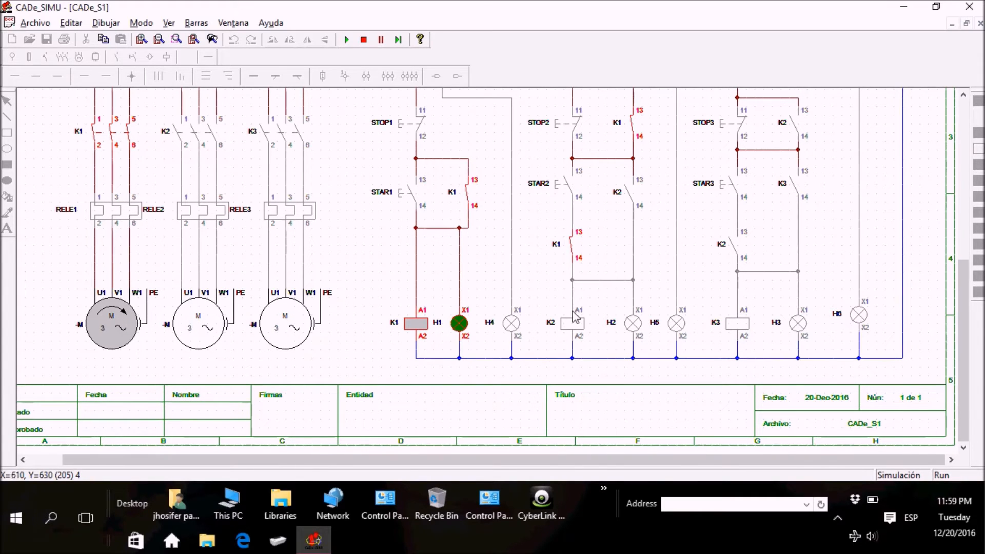
Step: Start the second and third motors in order with pushbuttons STAR2 and STAR3
{"action": "left_click_drag", "start_coordinate": [963, 327], "coordinate": [963, 302]}
{"action": "left_click", "coordinate": [561, 236]}
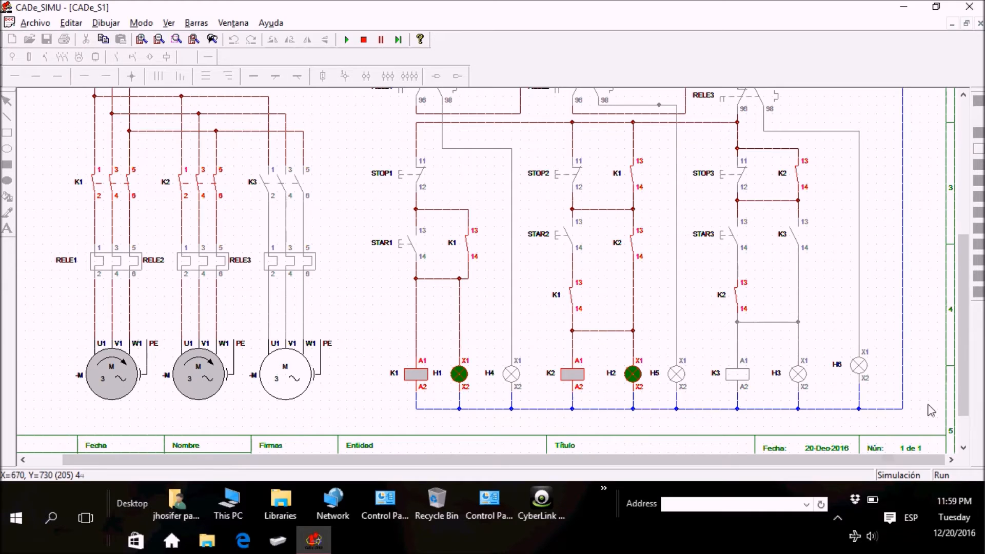
{"action": "left_click", "coordinate": [731, 237]}
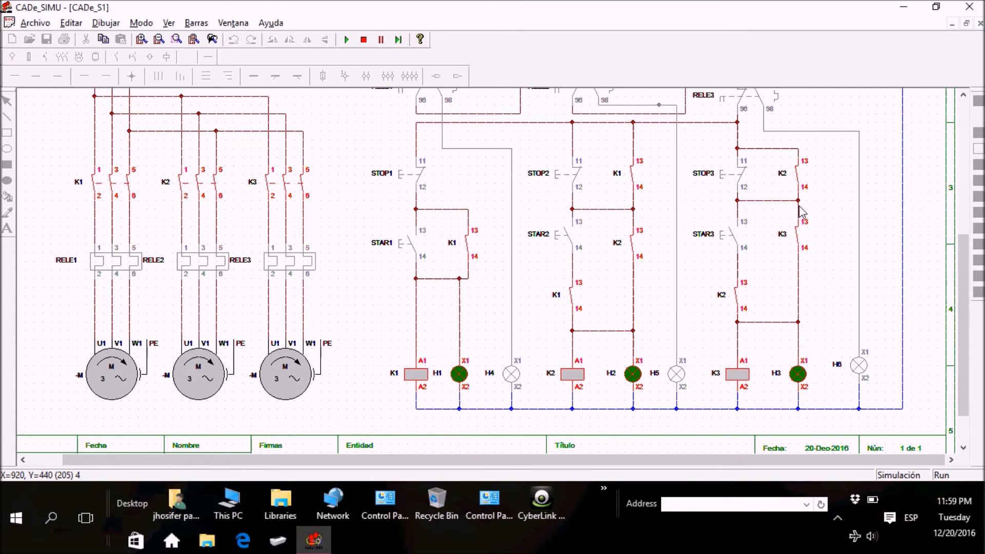
Step: Test STOP3 and STOP2 ahead of STOP1, and stop the motors in the order STOP1, STOP2, STOP3
{"action": "left_click", "coordinate": [718, 182]}
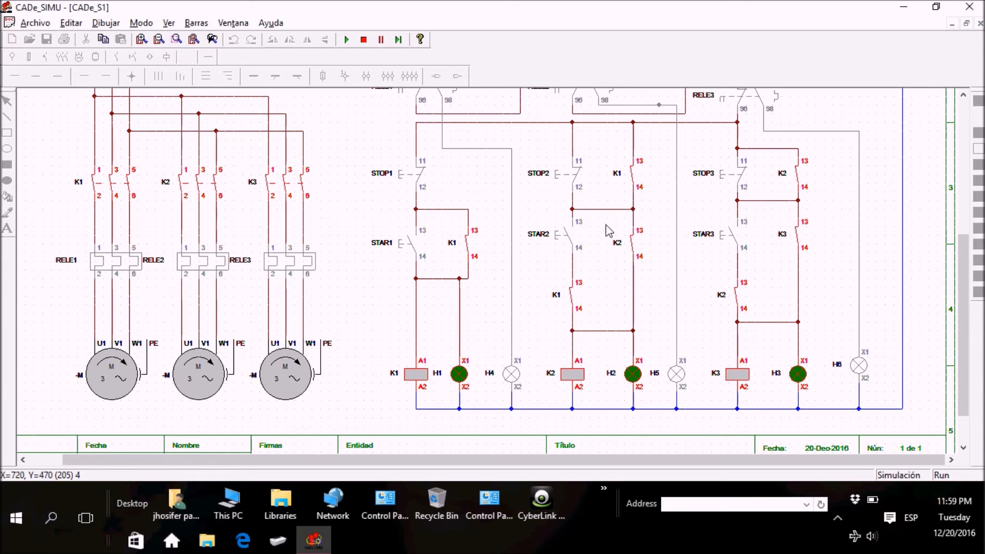
{"action": "left_click", "coordinate": [556, 177]}
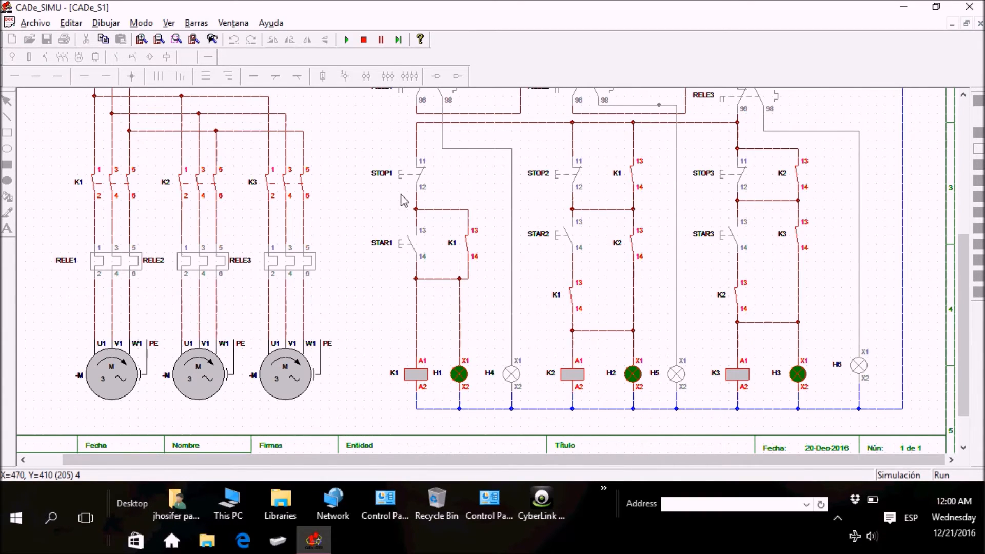
{"action": "left_click", "coordinate": [401, 177]}
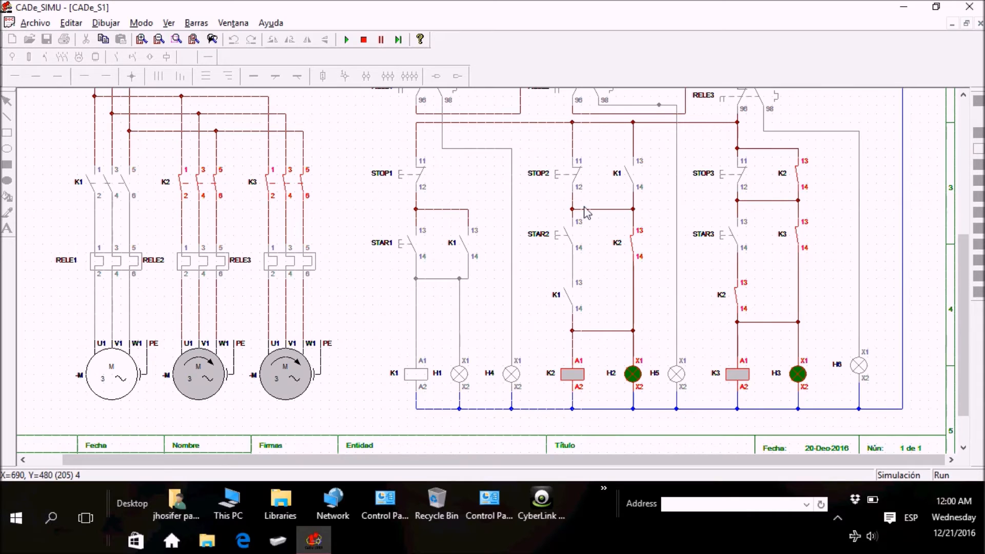
{"action": "left_click", "coordinate": [564, 177]}
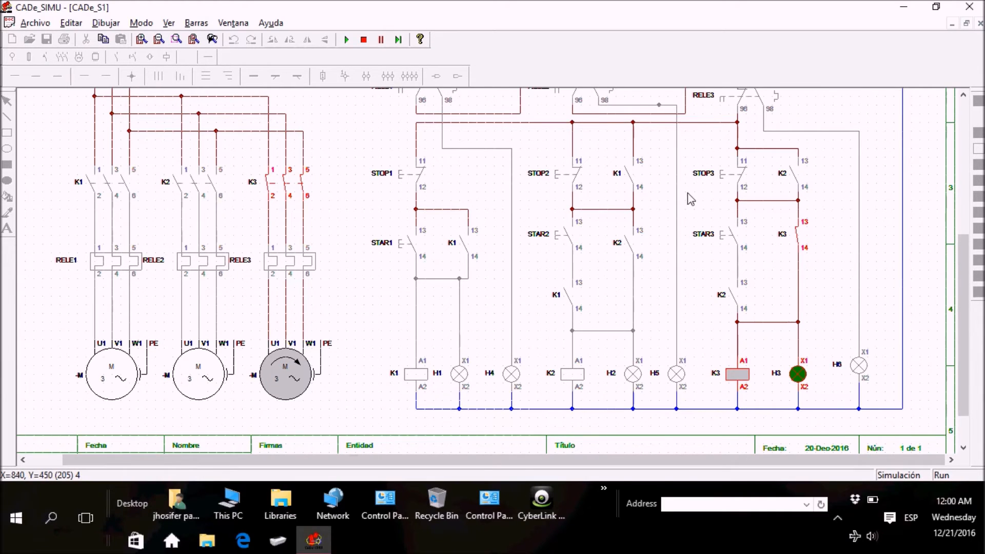
{"action": "left_click", "coordinate": [721, 177]}
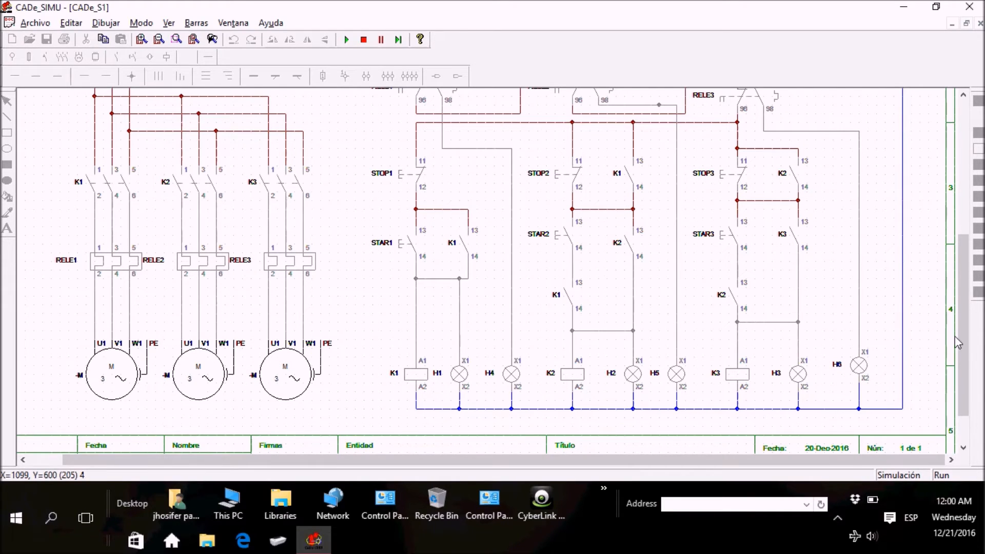
Step: Restart the three motors in sequence with pushbuttons STAR1, STAR2 and STAR3
{"action": "mouse_move", "coordinate": [965, 340]}
{"action": "left_mouse_down"}
{"action": "mouse_move", "coordinate": [958, 257]}
{"action": "mouse_move", "coordinate": [967, 359]}
{"action": "mouse_move", "coordinate": [967, 332]}
{"action": "left_mouse_up"}
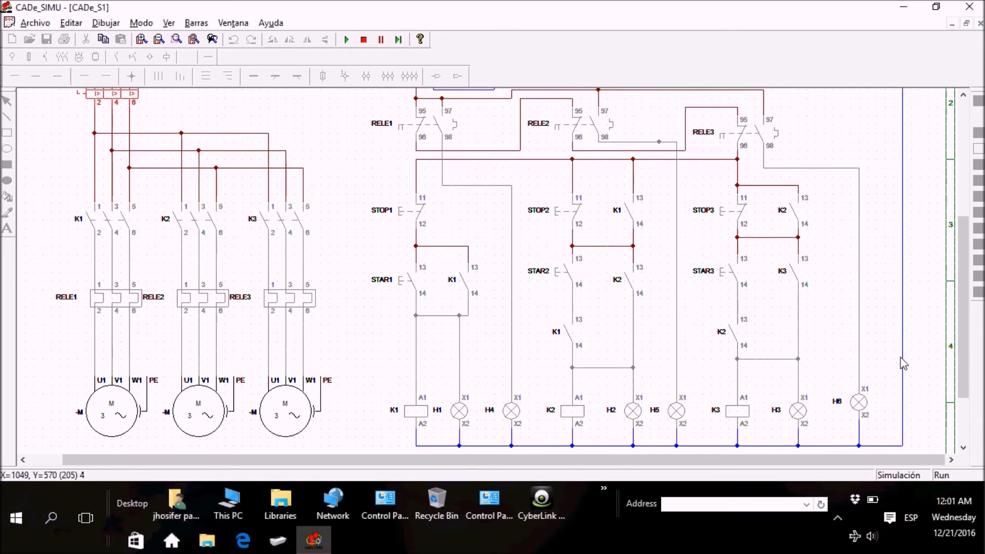
{"action": "left_click_drag", "start_coordinate": [220, 460], "coordinate": [129, 464]}
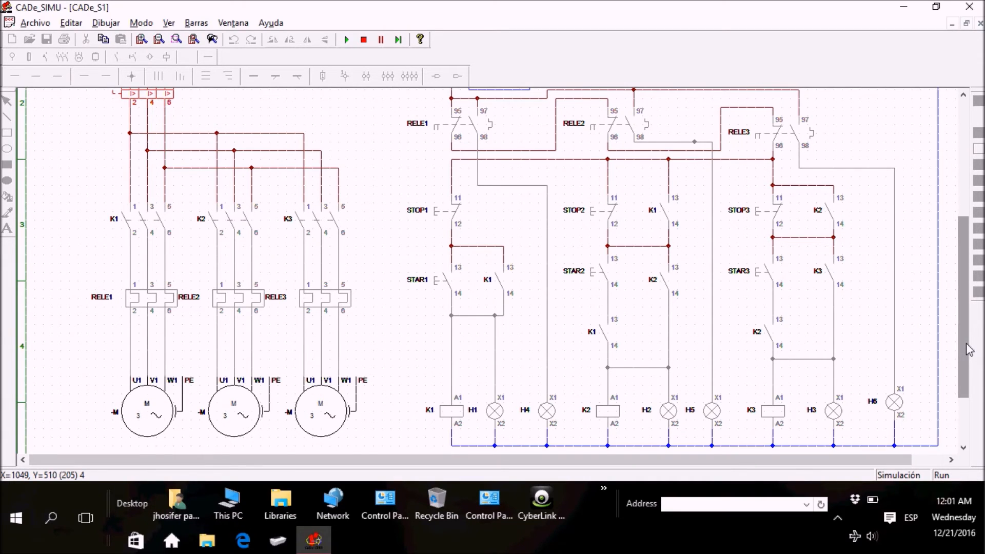
{"action": "scroll", "coordinate": [969, 349], "scroll_direction": "down", "scroll_amount": 3}
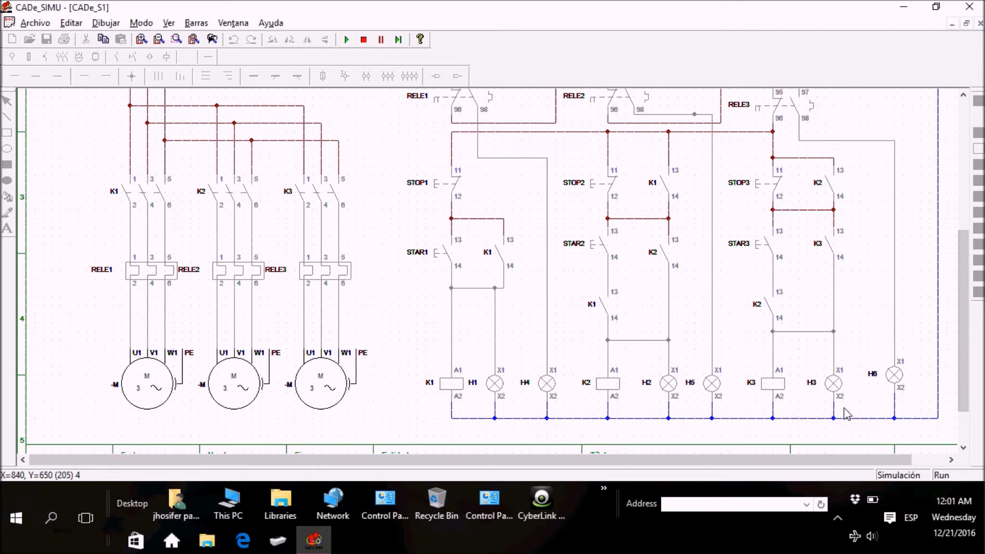
{"action": "left_click_drag", "start_coordinate": [824, 457], "coordinate": [852, 457]}
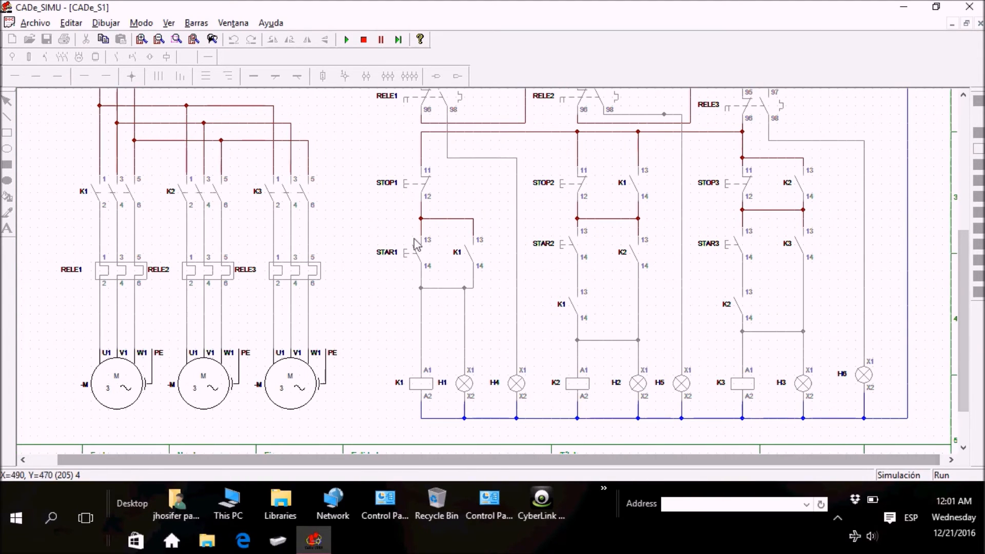
{"action": "left_click", "coordinate": [402, 254]}
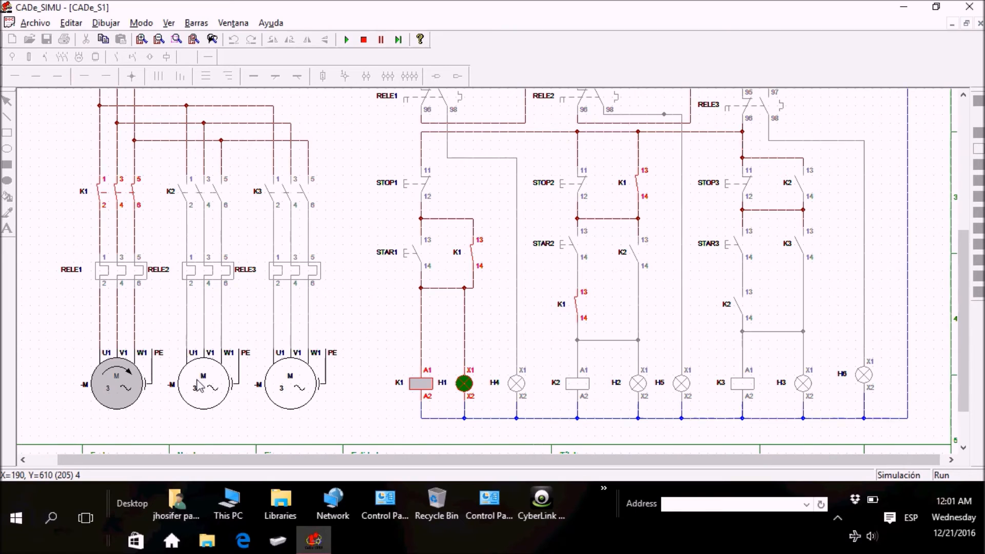
{"action": "left_click", "coordinate": [567, 251]}
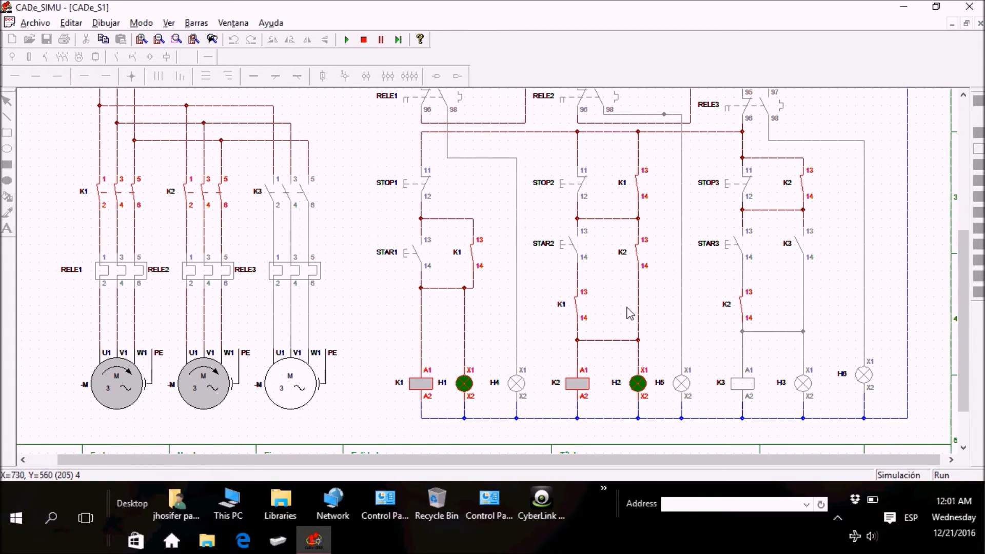
{"action": "left_click", "coordinate": [731, 255]}
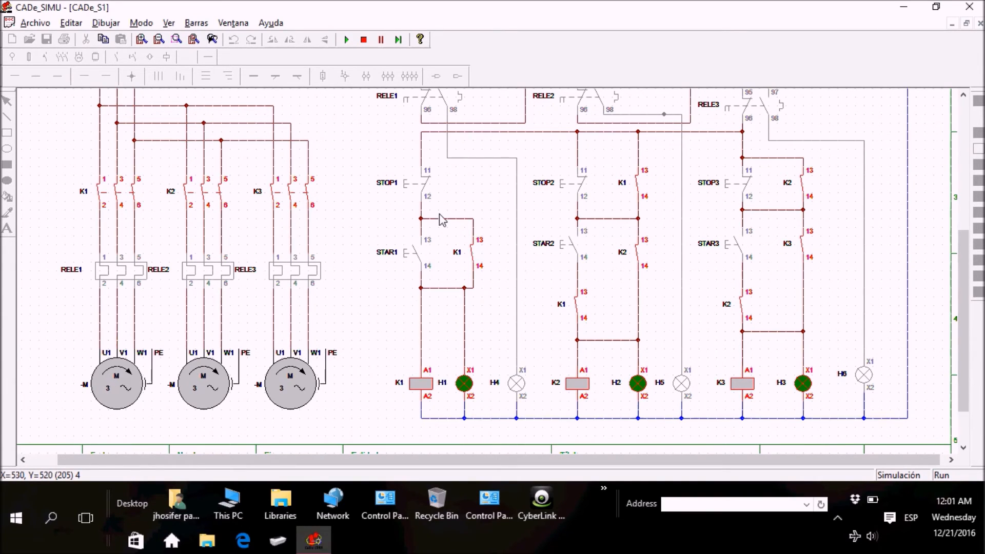
Step: Retest the stop interlock with STOP3 and STOP2, and shut the motors down in sequence beginning with STOP1
{"action": "left_click", "coordinate": [734, 190]}
{"action": "left_click", "coordinate": [562, 186]}
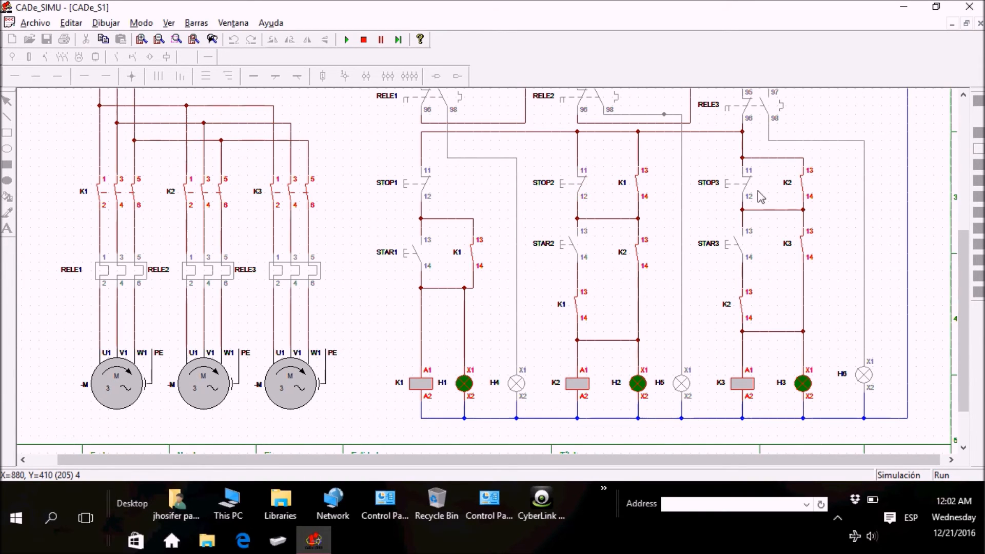
{"action": "left_click", "coordinate": [568, 187]}
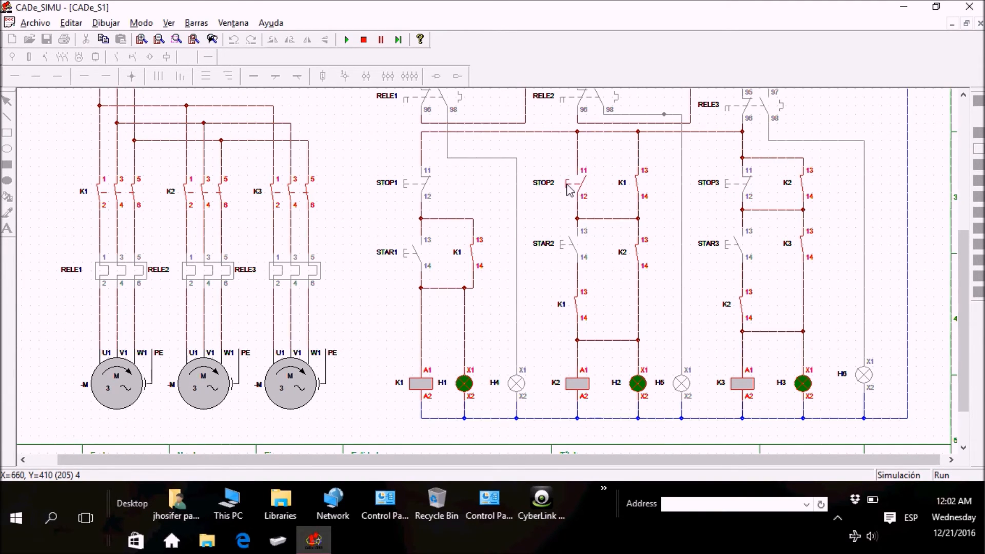
{"action": "left_click", "coordinate": [741, 180]}
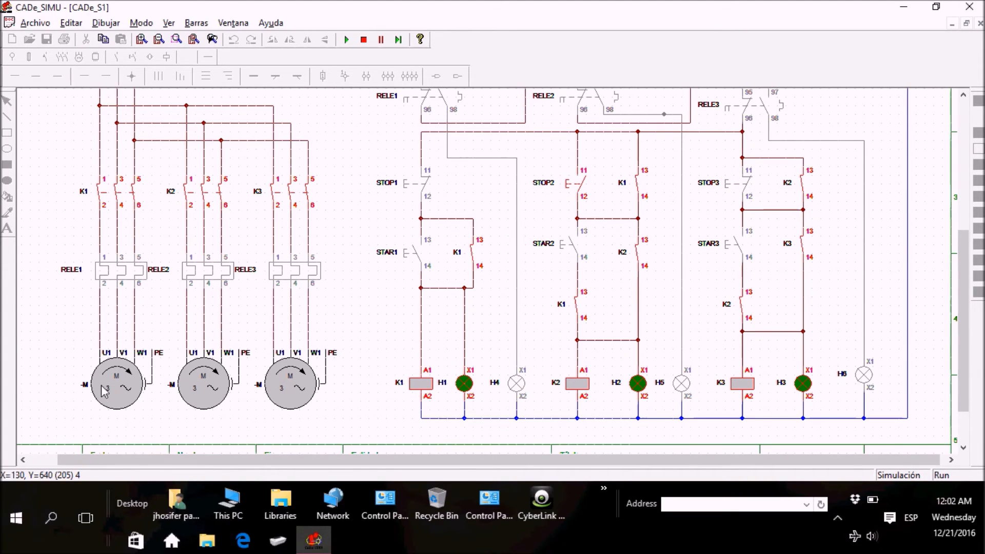
{"action": "left_click", "coordinate": [405, 187]}
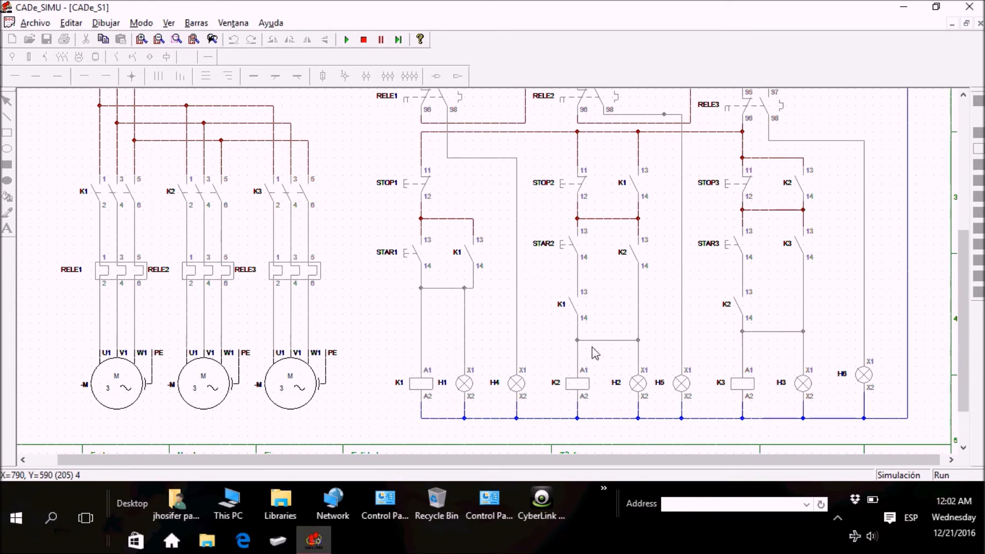
Step: Start all three motors again in the order STAR1, STAR2, STAR3
{"action": "left_click", "coordinate": [410, 261]}
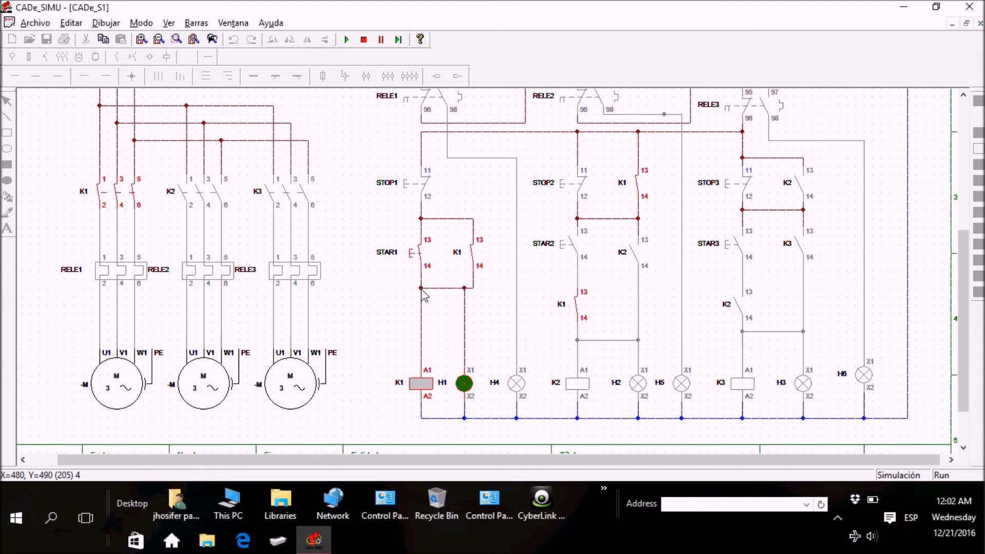
{"action": "left_click", "coordinate": [561, 242]}
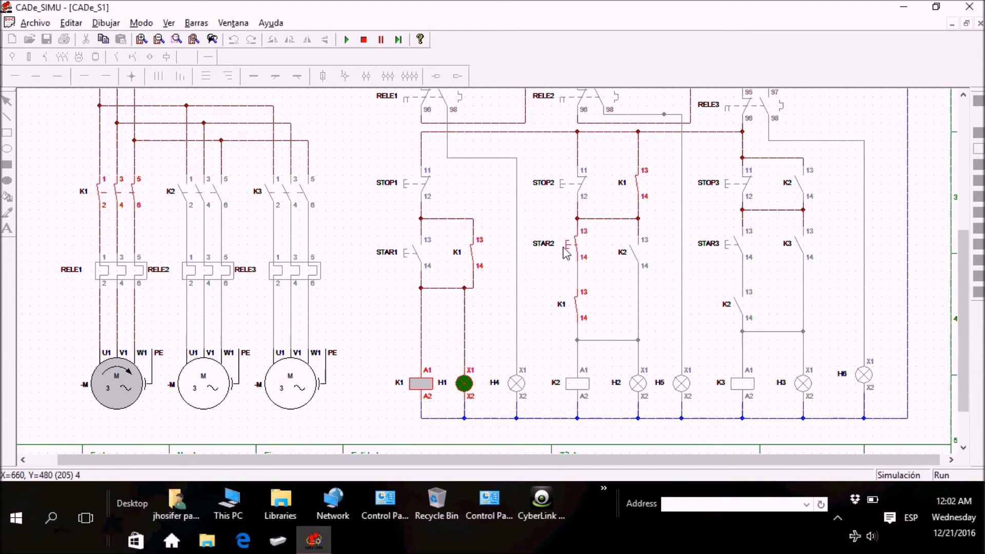
{"action": "left_click", "coordinate": [730, 243]}
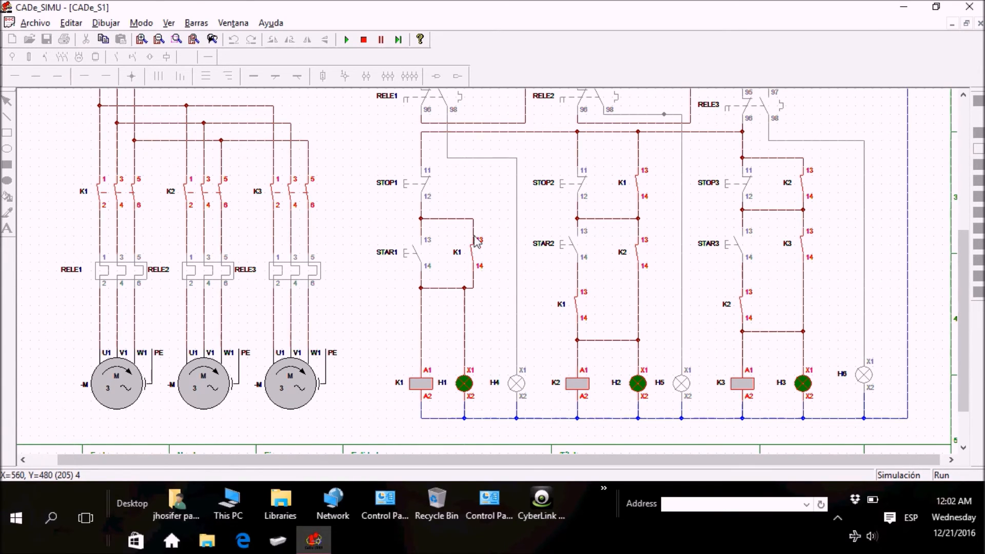
Step: Stop the three running motors in sequence with pushbuttons STOP1, STOP2 and STOP3
{"action": "left_click", "coordinate": [410, 191]}
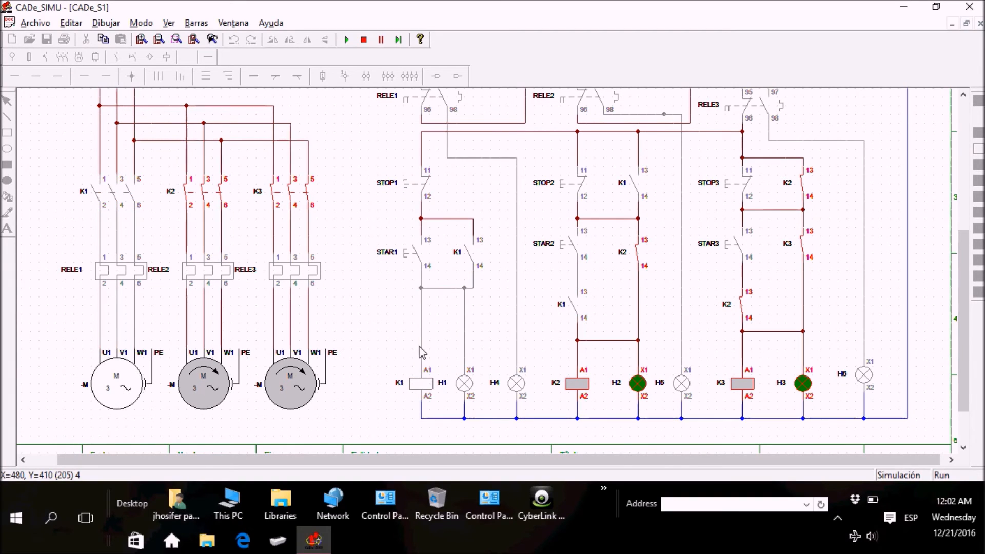
{"action": "left_click", "coordinate": [554, 189]}
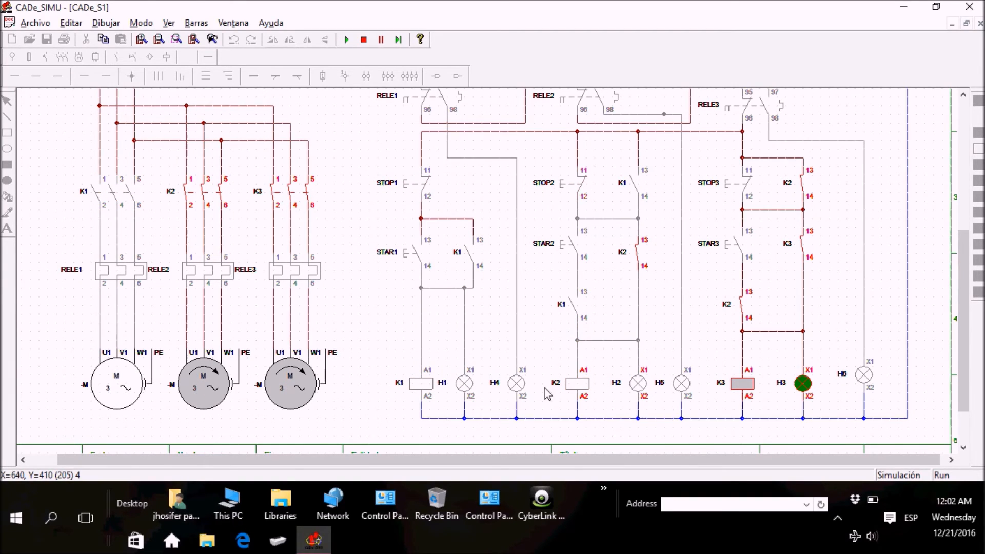
{"action": "left_click", "coordinate": [720, 191]}
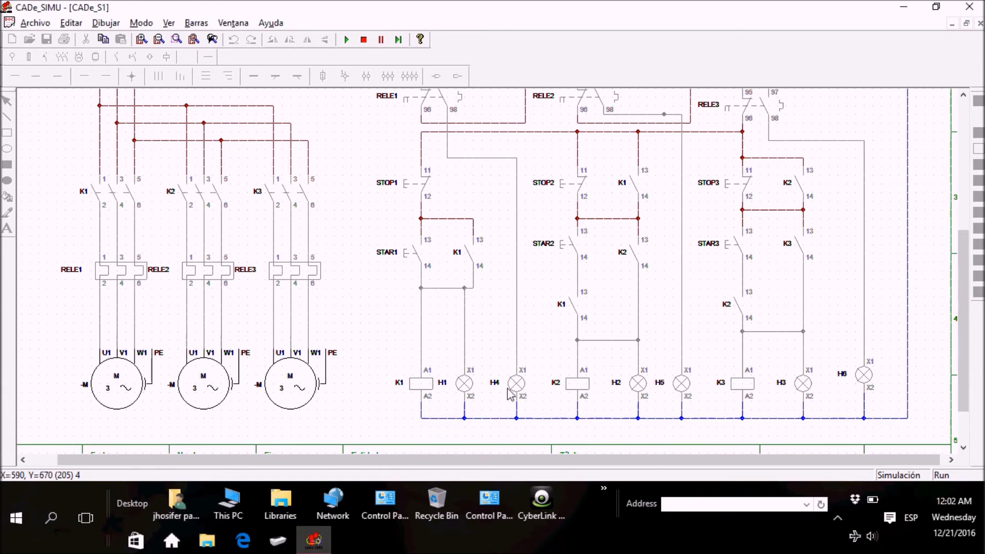
Step: Bring the three motors back into operation with STAR1, STAR2 and STAR3 for the overload test
{"action": "mouse_move", "coordinate": [963, 407]}
{"action": "left_mouse_down"}
{"action": "mouse_move", "coordinate": [964, 318]}
{"action": "mouse_move", "coordinate": [970, 391]}
{"action": "left_mouse_up"}
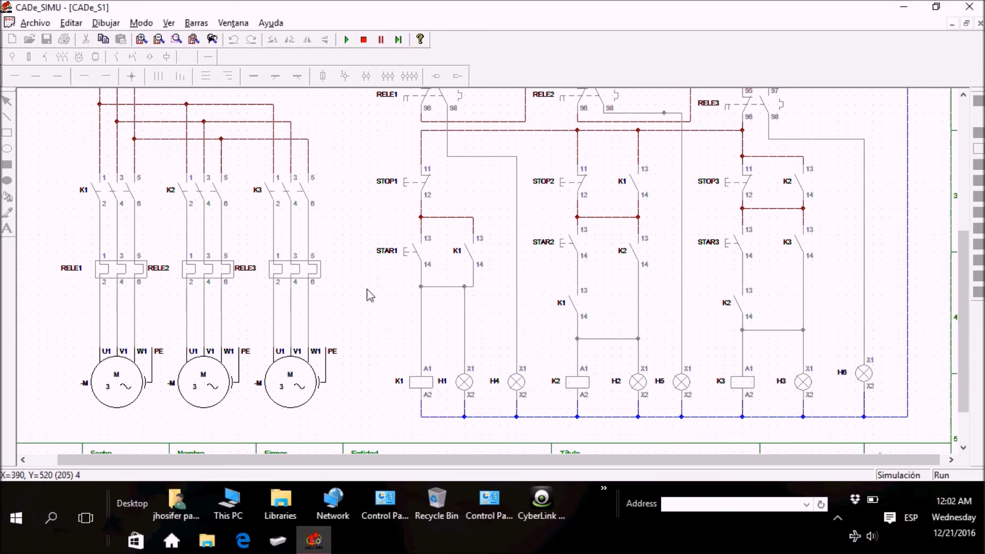
{"action": "left_click", "coordinate": [412, 252]}
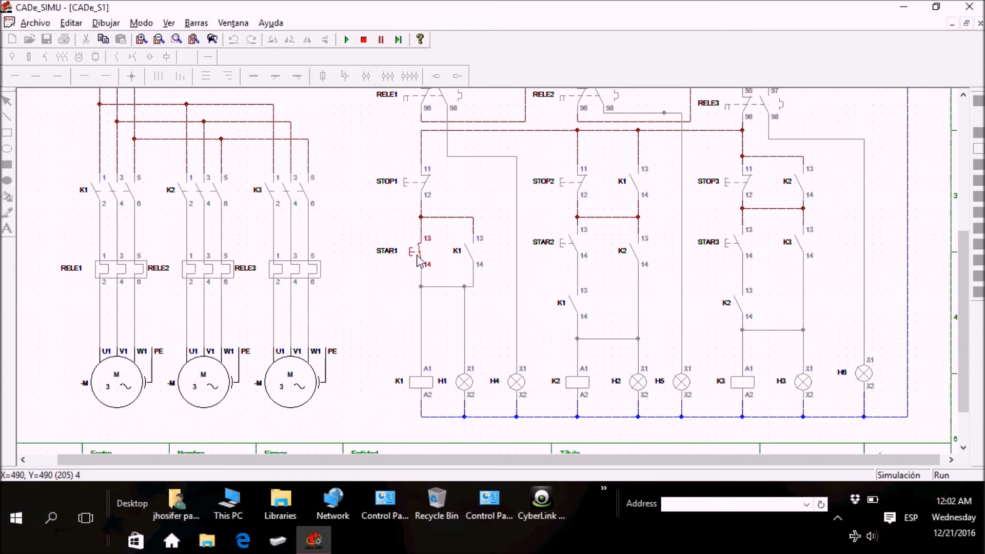
{"action": "left_click", "coordinate": [568, 245]}
{"action": "left_click", "coordinate": [734, 244]}
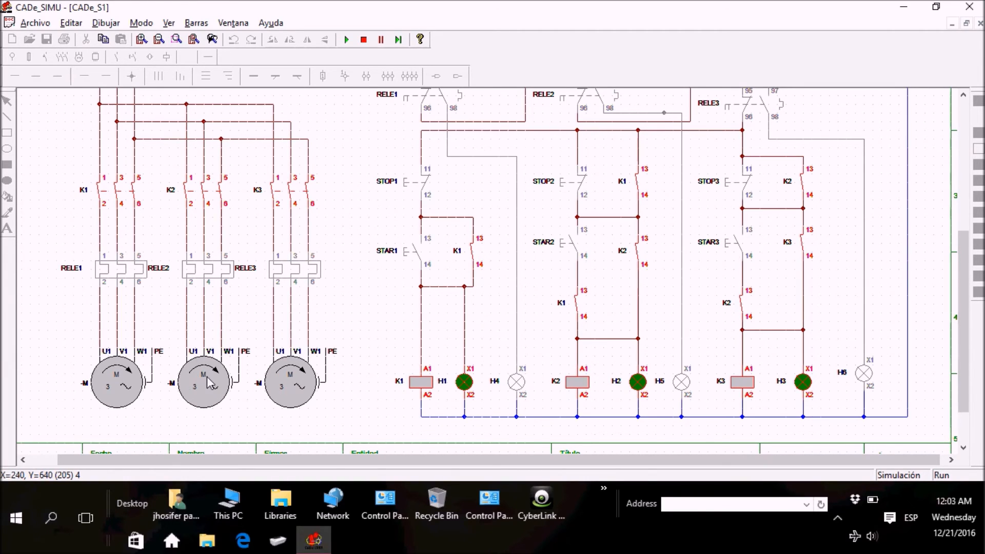
Step: Trip overload relay RELE2 in the second motor's power circuit to simulate a fault, and reset it
{"action": "left_click", "coordinate": [192, 277]}
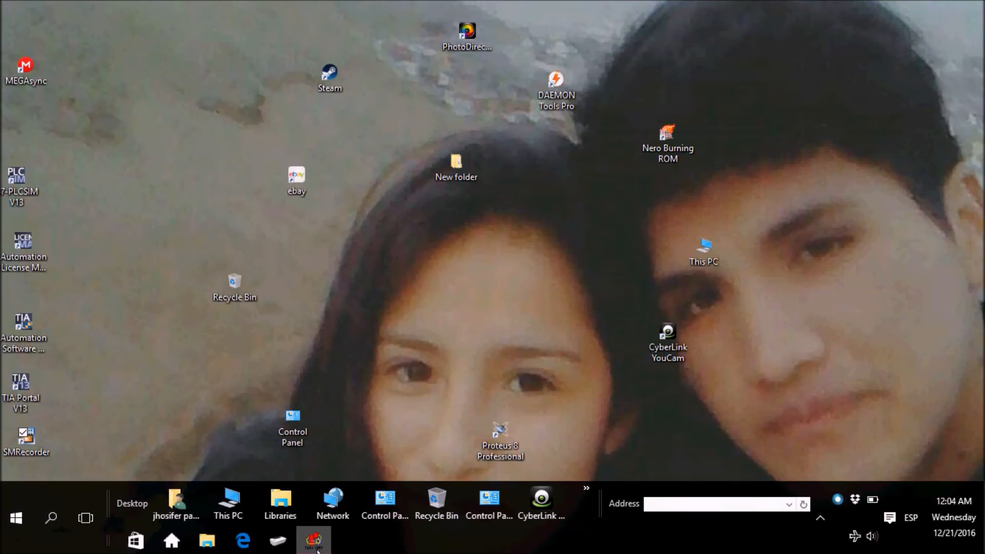
{"action": "left_click", "coordinate": [316, 546]}
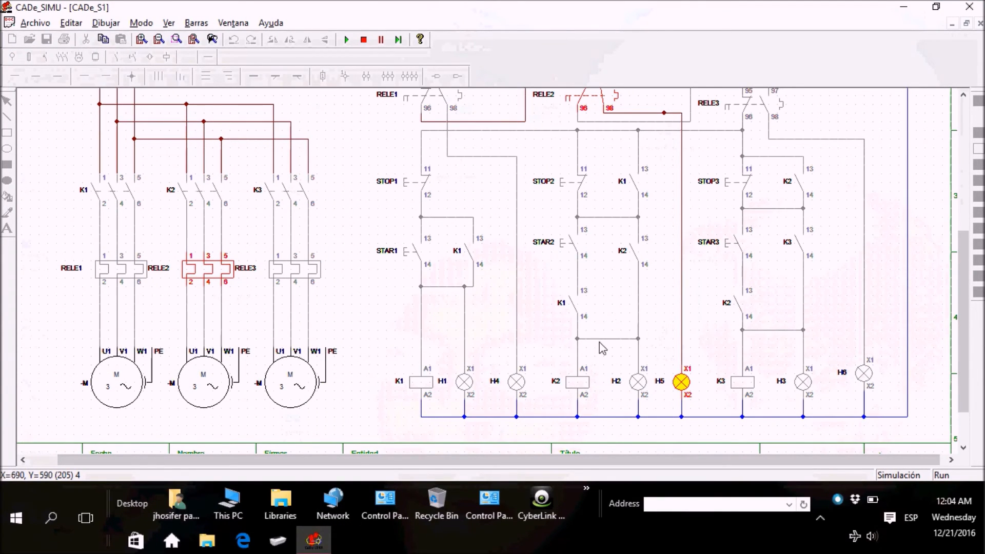
{"action": "left_click", "coordinate": [232, 270]}
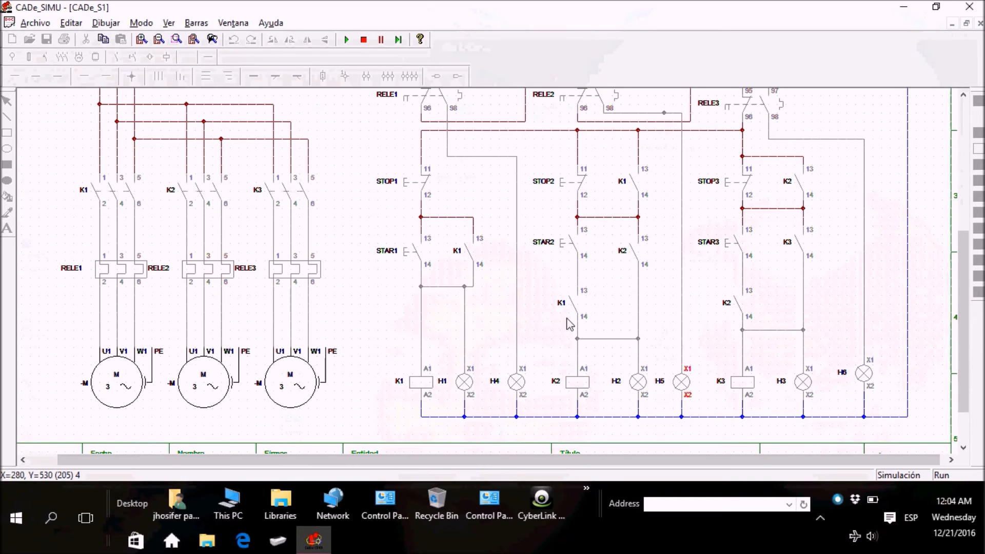
Step: Restart the three motors in sequence with pushbuttons STAR1, STAR2 and STAR3
{"action": "mouse_move", "coordinate": [964, 370]}
{"action": "left_mouse_down"}
{"action": "mouse_move", "coordinate": [965, 346]}
{"action": "mouse_move", "coordinate": [967, 370]}
{"action": "mouse_move", "coordinate": [967, 356]}
{"action": "left_mouse_up"}
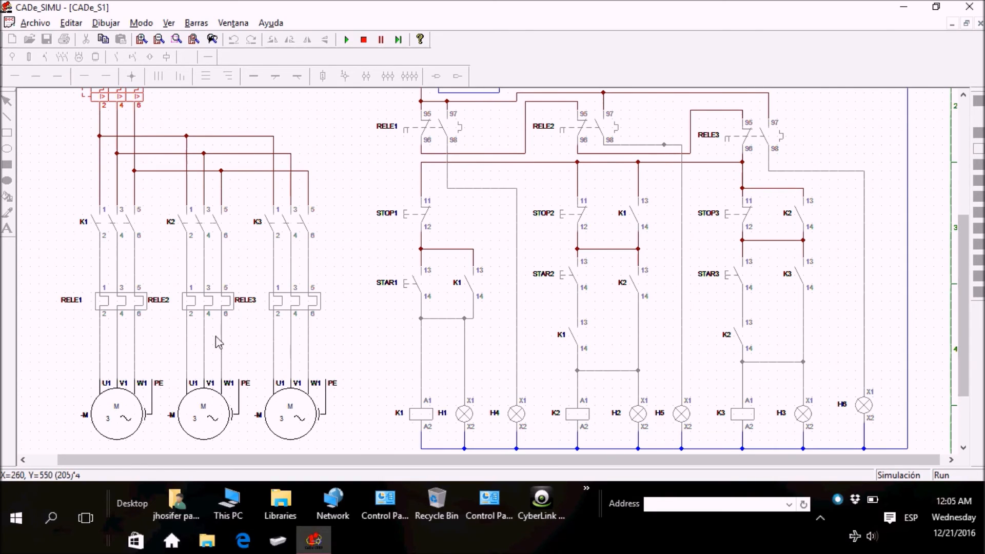
{"action": "left_click", "coordinate": [404, 289]}
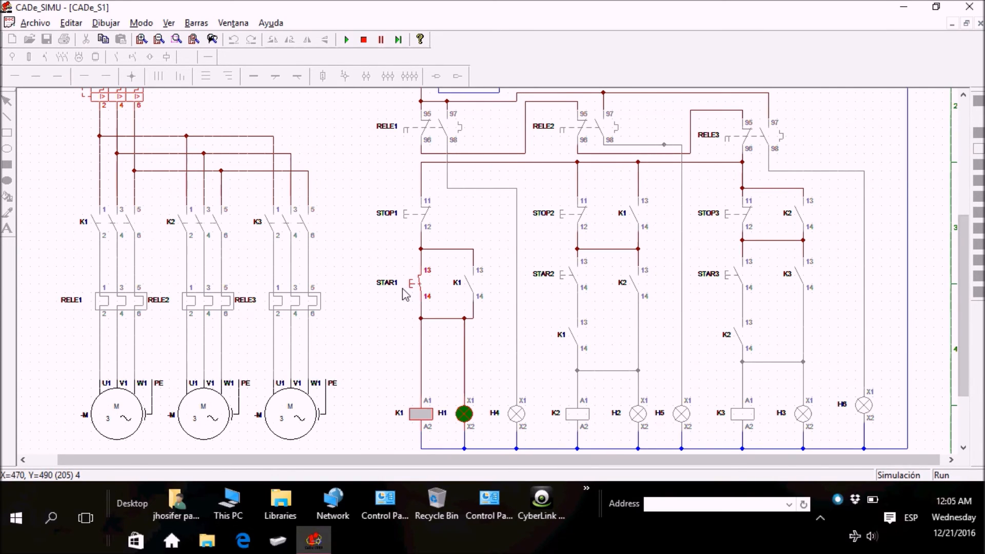
{"action": "left_click", "coordinate": [562, 282]}
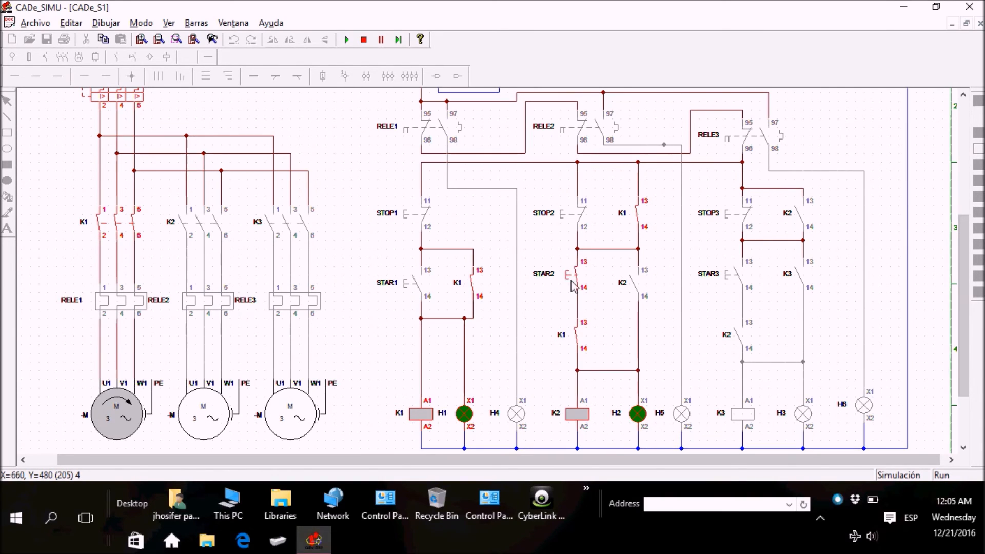
{"action": "left_click", "coordinate": [741, 277]}
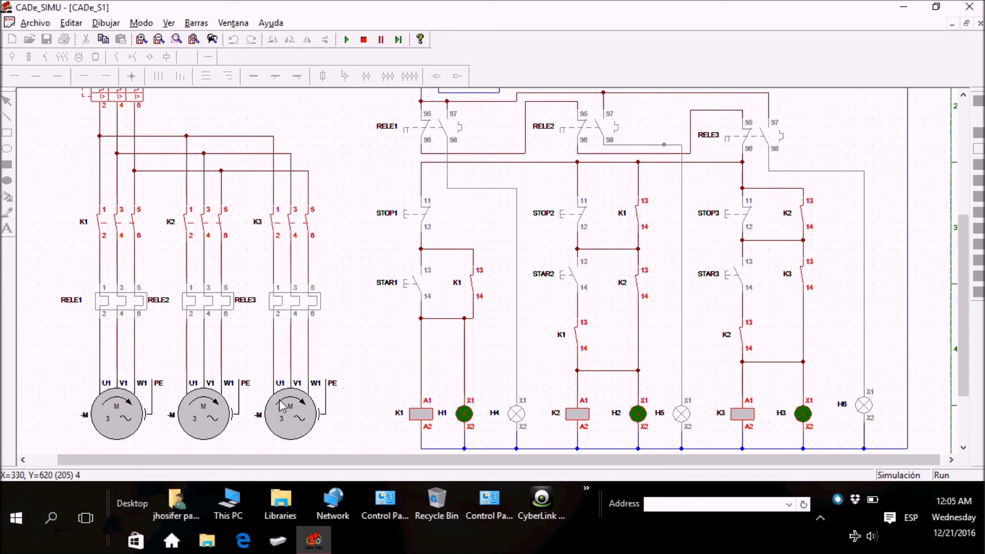
Step: Trip overload relay RELE3 in the third motor's power circuit, check its auxiliary contacts and lamp H6, and reset the relay
{"action": "left_click", "coordinate": [295, 305]}
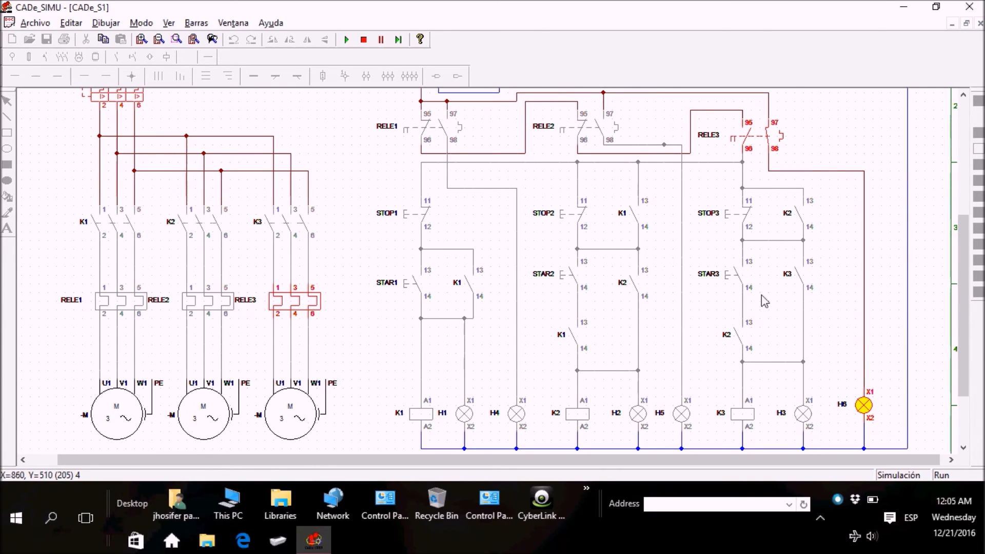
{"action": "left_click_drag", "start_coordinate": [965, 333], "coordinate": [962, 300]}
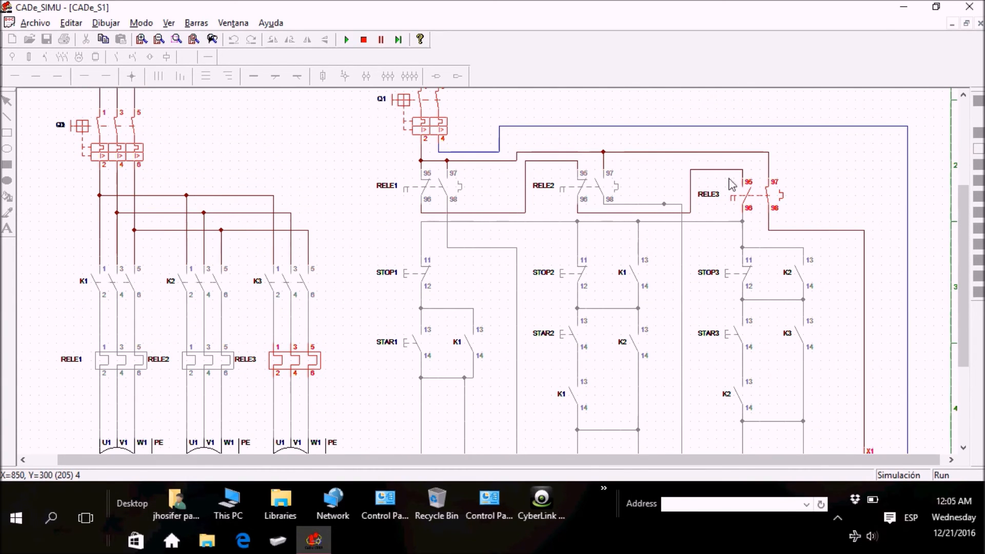
{"action": "left_click_drag", "start_coordinate": [963, 259], "coordinate": [969, 302]}
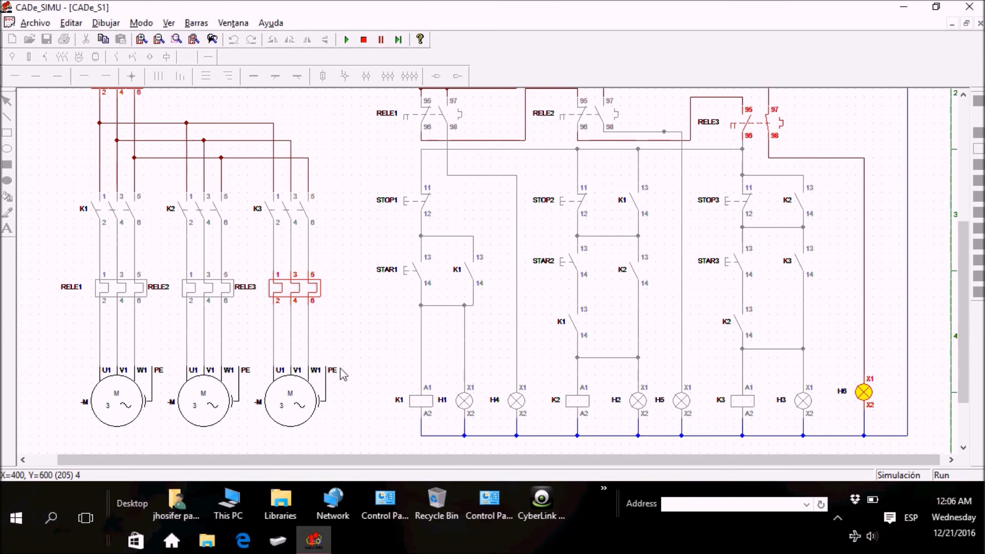
{"action": "left_click", "coordinate": [315, 291]}
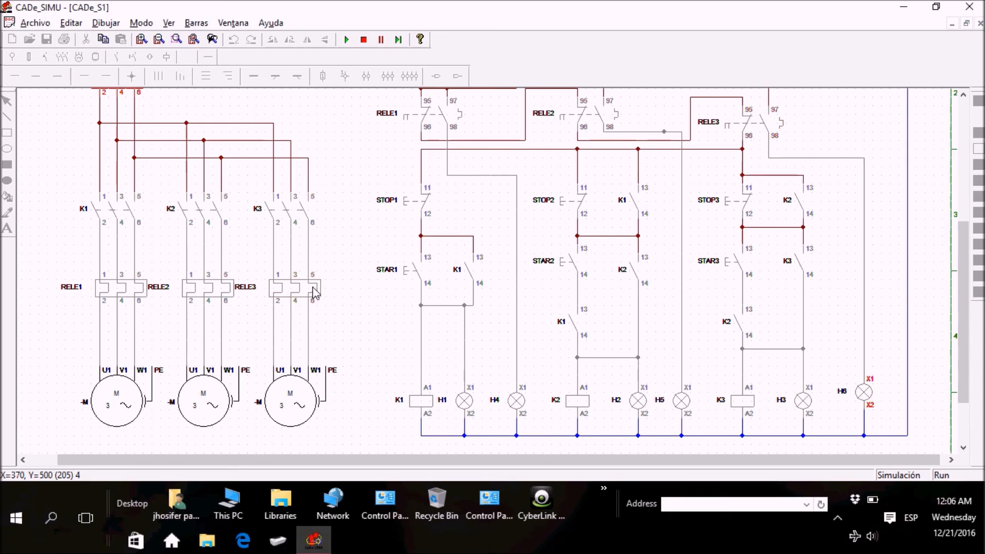
Step: Start the motors once more with STAR1 held closed, followed by STAR2 and STAR3, for the RELE1 fault test
{"action": "left_click", "coordinate": [418, 281]}
{"action": "left_click", "coordinate": [569, 271]}
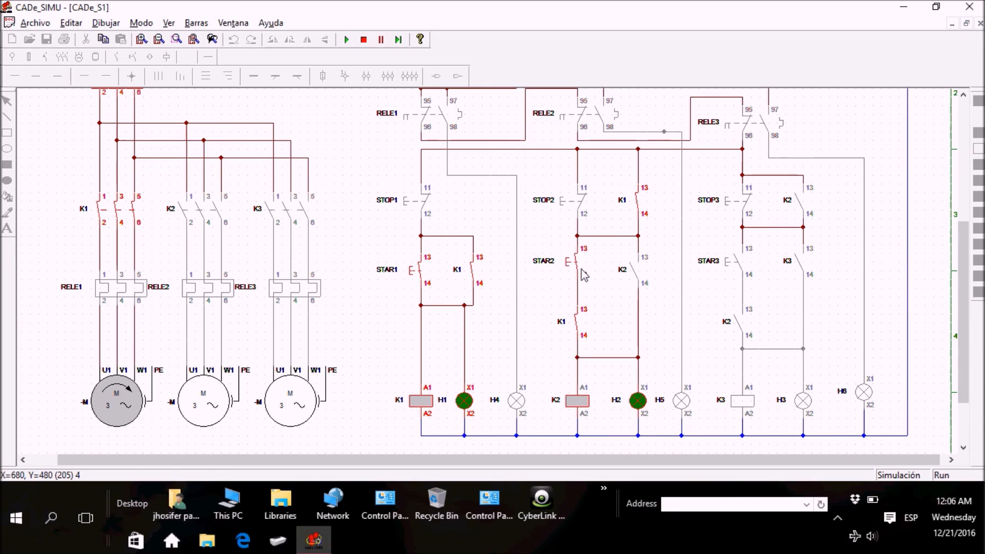
{"action": "left_click", "coordinate": [735, 263]}
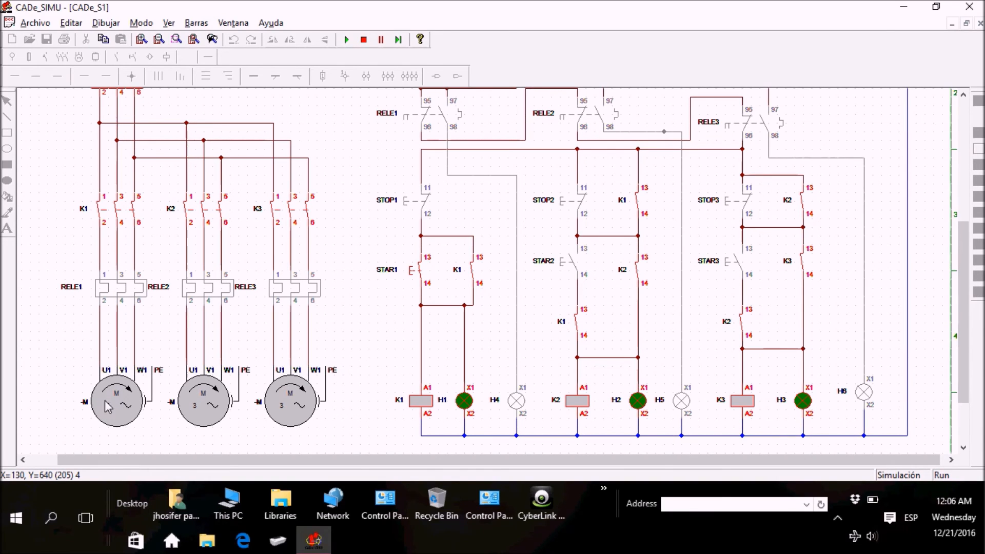
Step: Trip overload relay RELE1 in the first motor's power circuit and examine its auxiliary contacts and fault lamp H4
{"action": "left_click", "coordinate": [120, 293]}
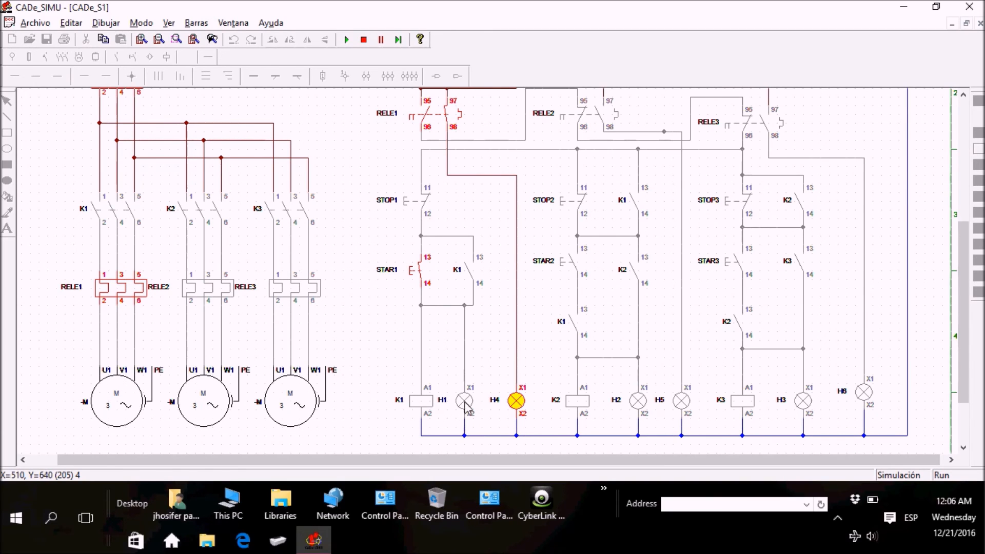
{"action": "left_click_drag", "start_coordinate": [965, 370], "coordinate": [964, 302]}
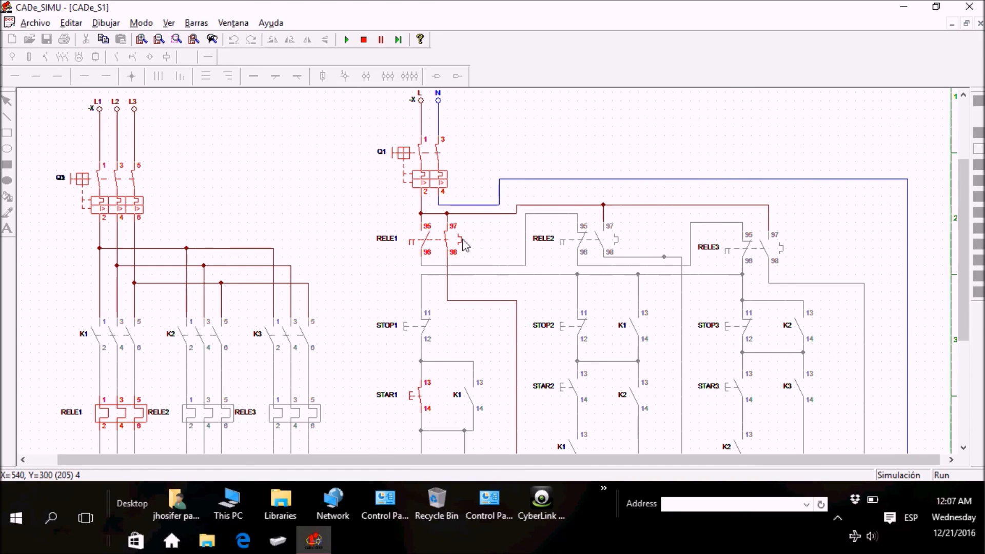
{"action": "left_click_drag", "start_coordinate": [963, 194], "coordinate": [962, 274]}
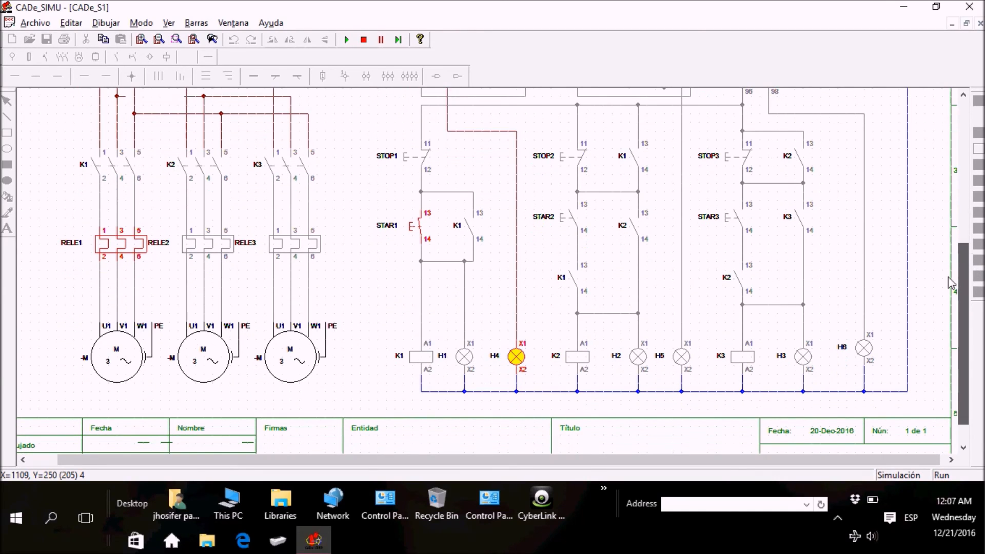
{"action": "left_click_drag", "start_coordinate": [968, 382], "coordinate": [938, 375]}
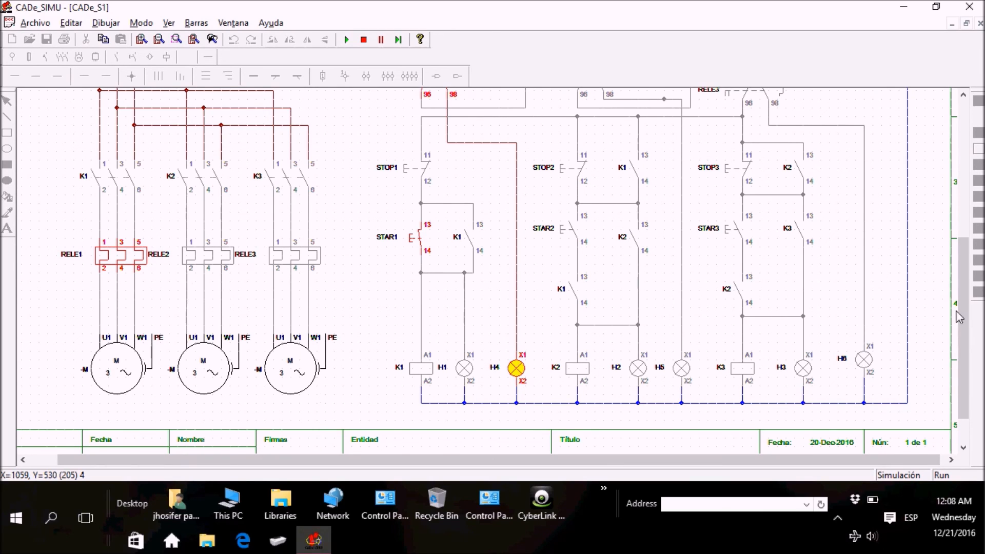
Step: Switch off the supply breakers of the power and control circuits and reset overload relay RELE1
{"action": "left_click_drag", "start_coordinate": [965, 342], "coordinate": [964, 277]}
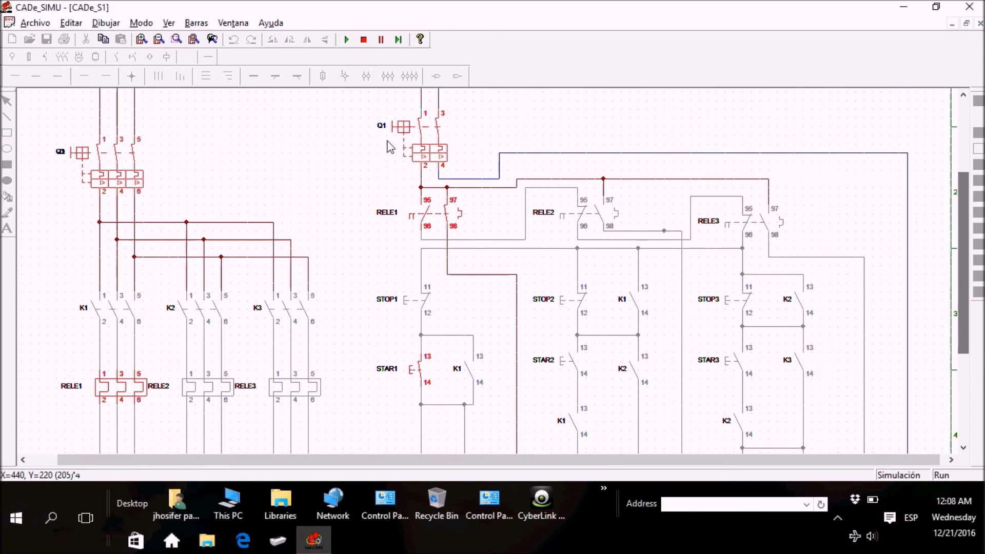
{"action": "left_click_drag", "start_coordinate": [962, 220], "coordinate": [963, 313]}
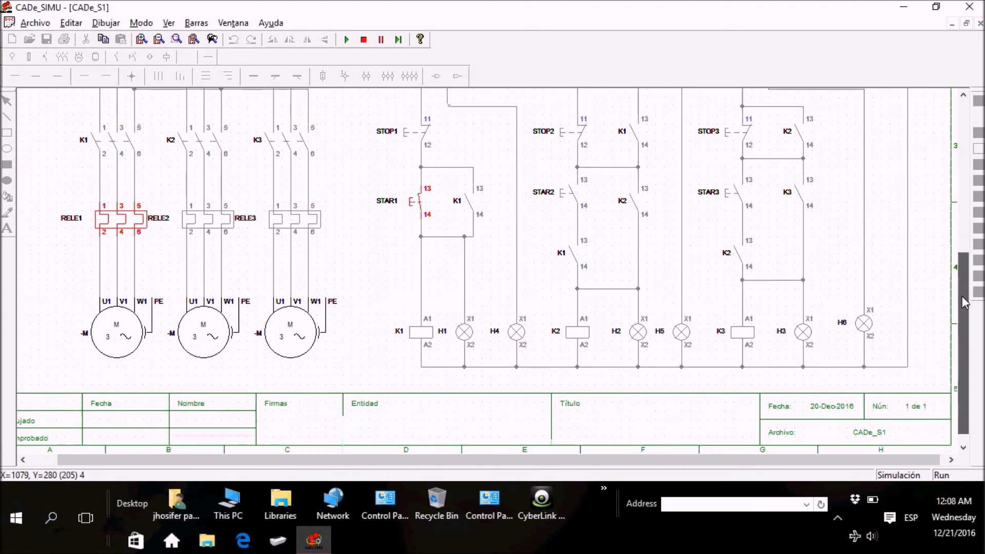
{"action": "left_click", "coordinate": [124, 226]}
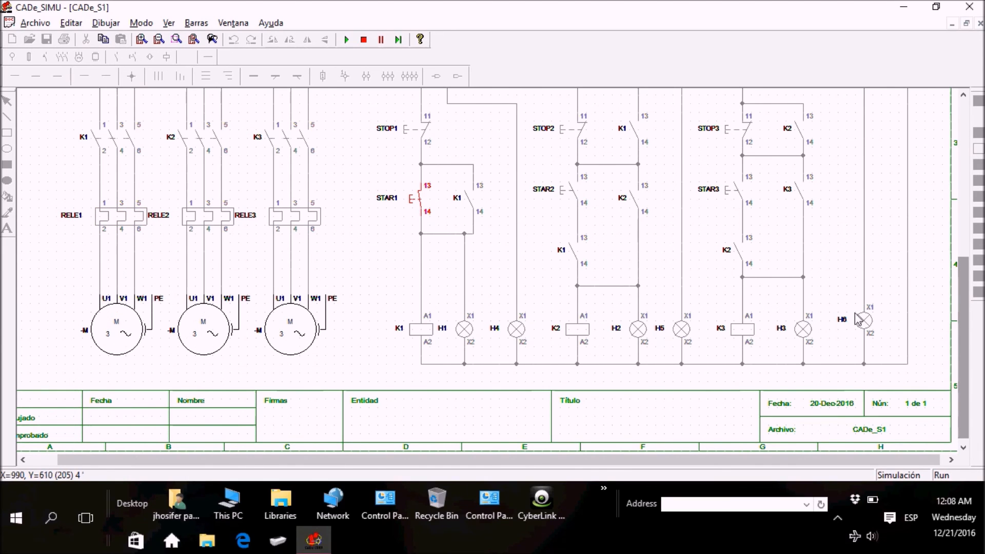
Step: Stop the simulation and review the complete power and control diagram in edit mode
{"action": "left_click_drag", "start_coordinate": [966, 327], "coordinate": [967, 206]}
{"action": "left_click", "coordinate": [363, 39]}
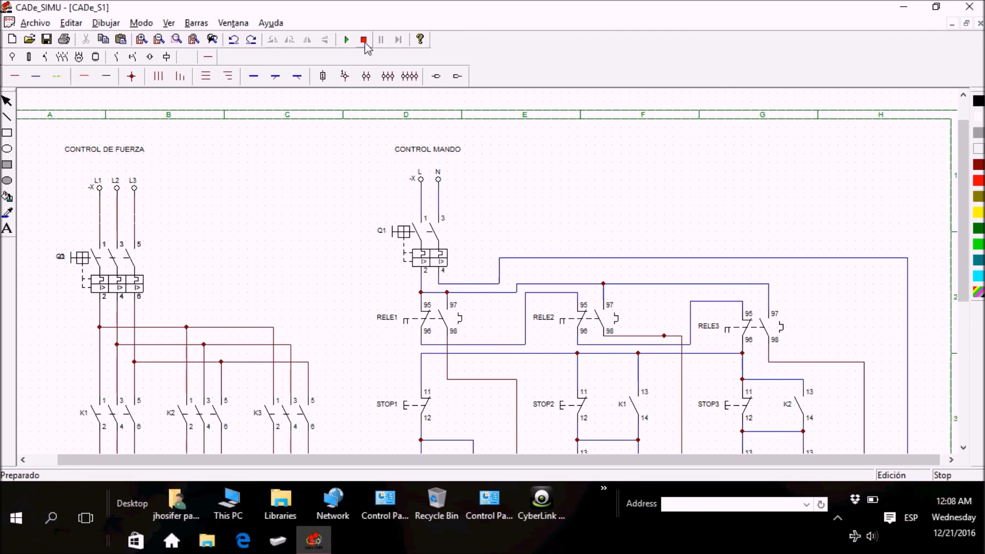
{"action": "left_click_drag", "start_coordinate": [967, 210], "coordinate": [965, 303]}
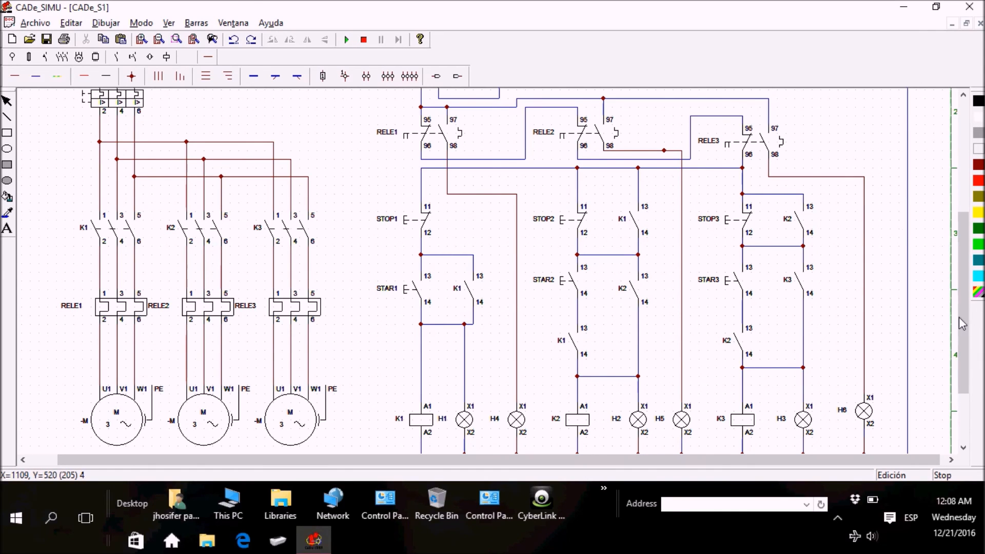
{"action": "left_click_drag", "start_coordinate": [965, 332], "coordinate": [956, 213]}
{"action": "left_click_drag", "start_coordinate": [956, 236], "coordinate": [957, 243]}
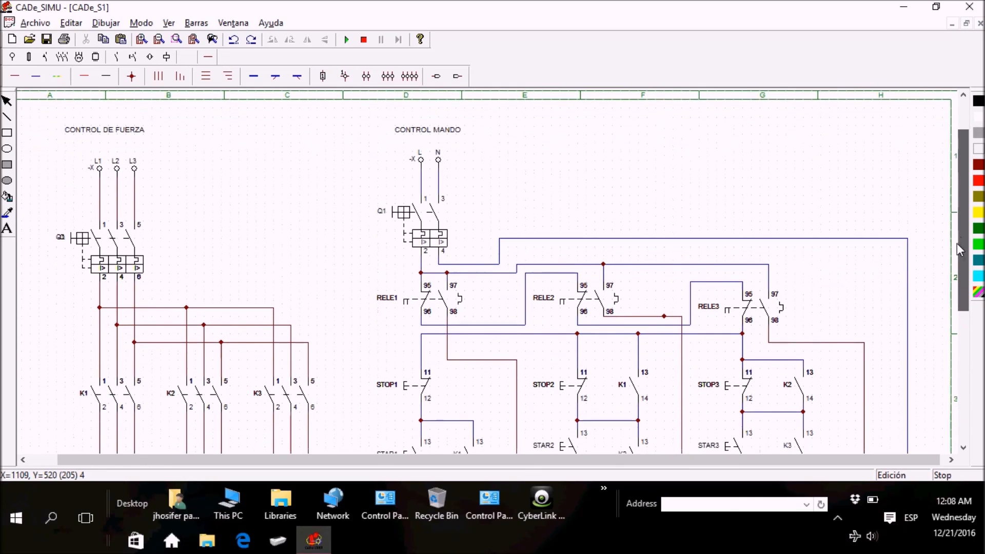